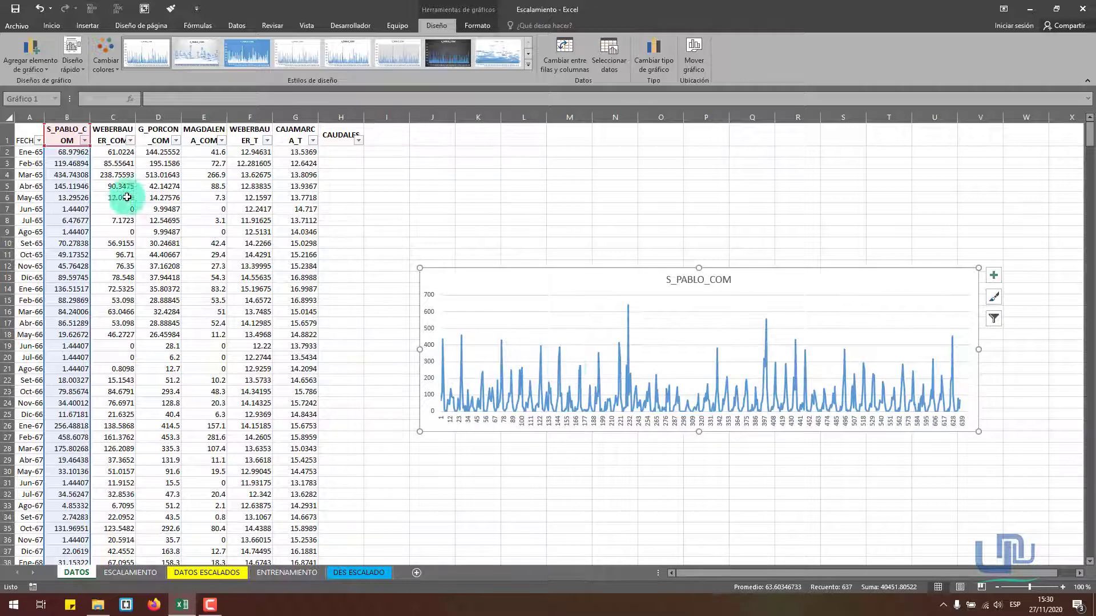
Move the line chart's source range to WEBERBAUER_T and then CAJAMARCA_T to examine both temperature series.
left_click_drag(91, 174, 246, 174)
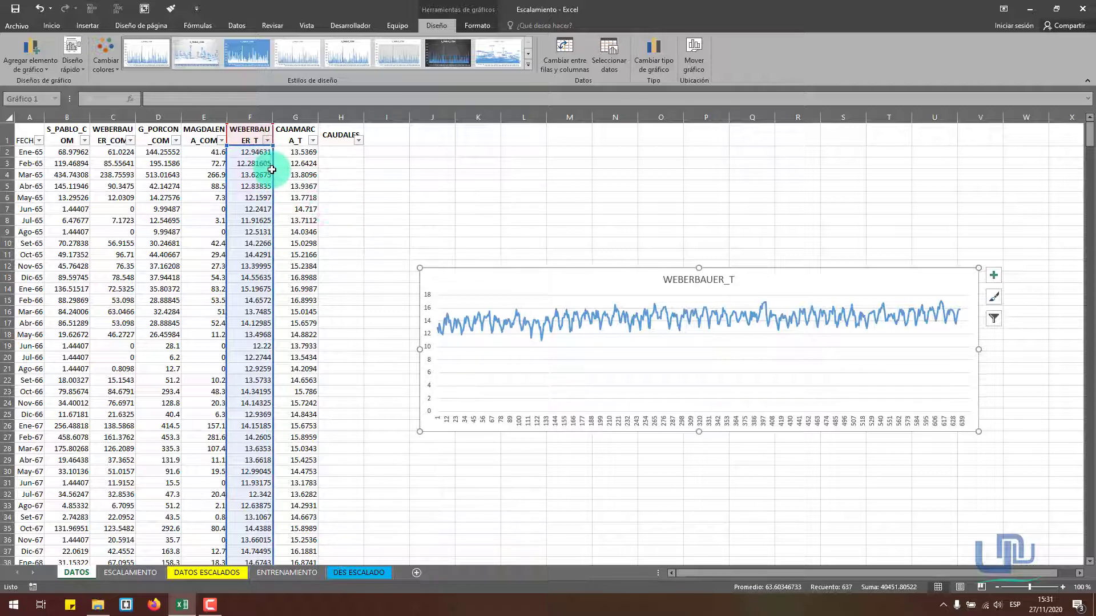
left_click_drag(271, 170, 293, 170)
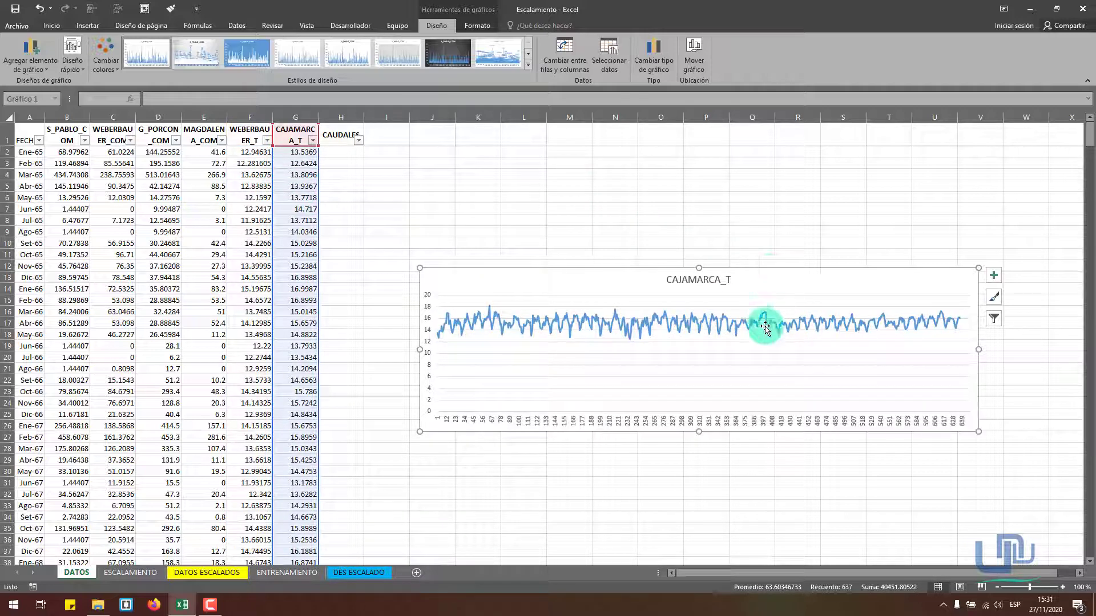
Compare the CAJAMARCA_T and Datos series charted in the temperaturas_cajamarca_correccion workbook from the San_Lucas folder, and close that workbook.
left_click(103, 611)
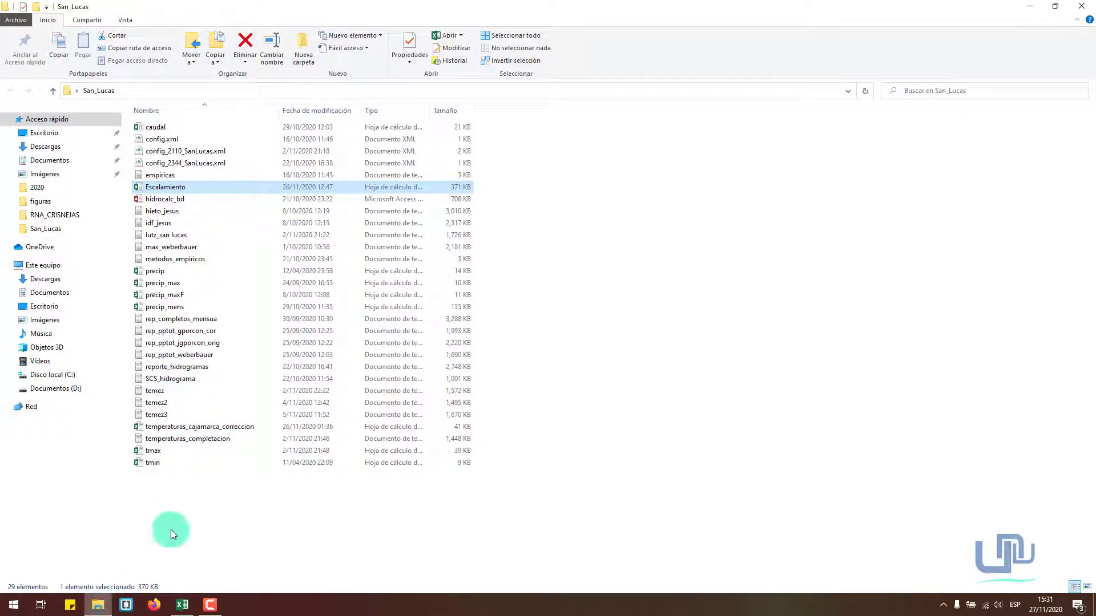
double_click(272, 426)
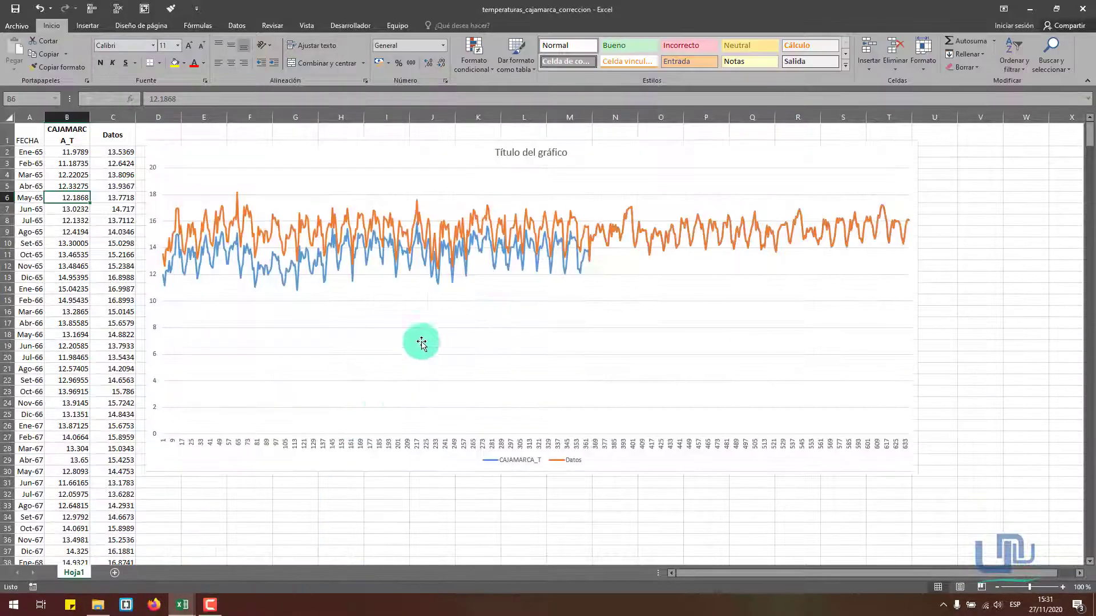
left_click(208, 258)
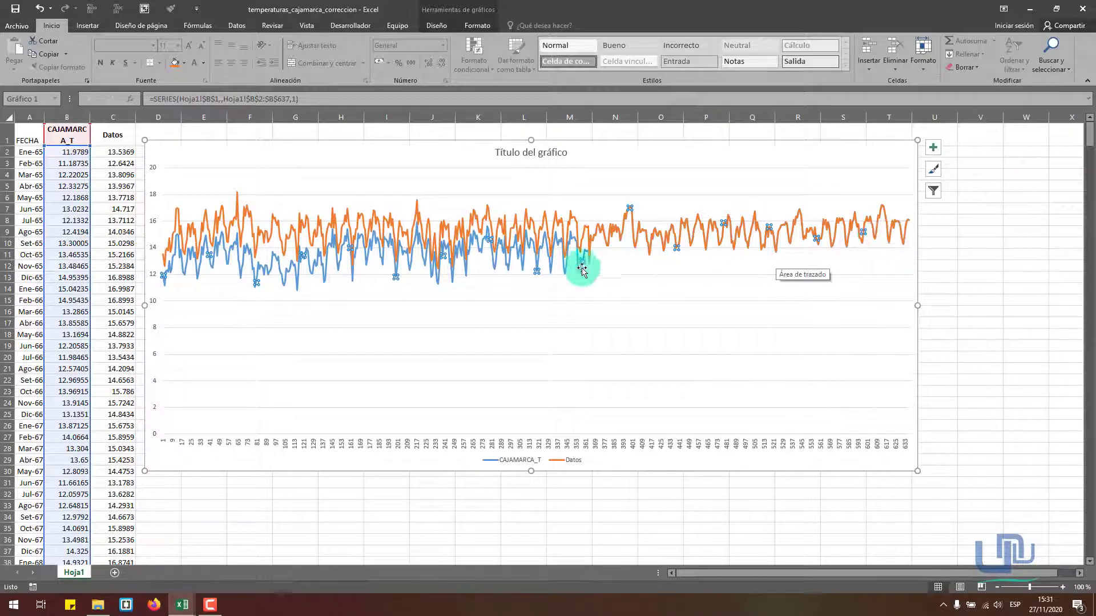
left_click(489, 221)
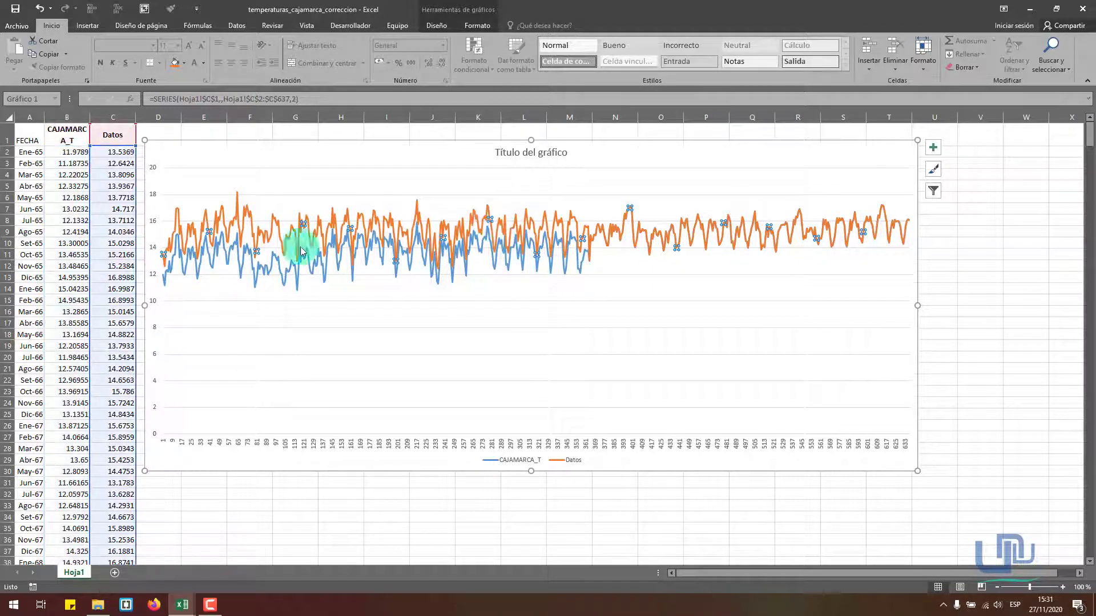
left_click(970, 266)
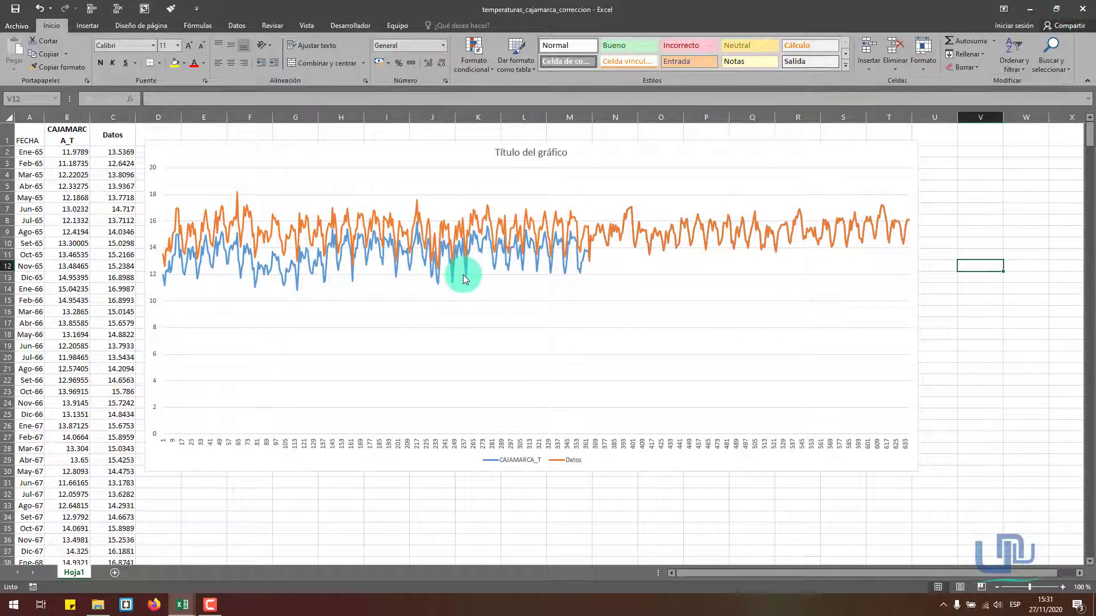
left_click(1084, 9)
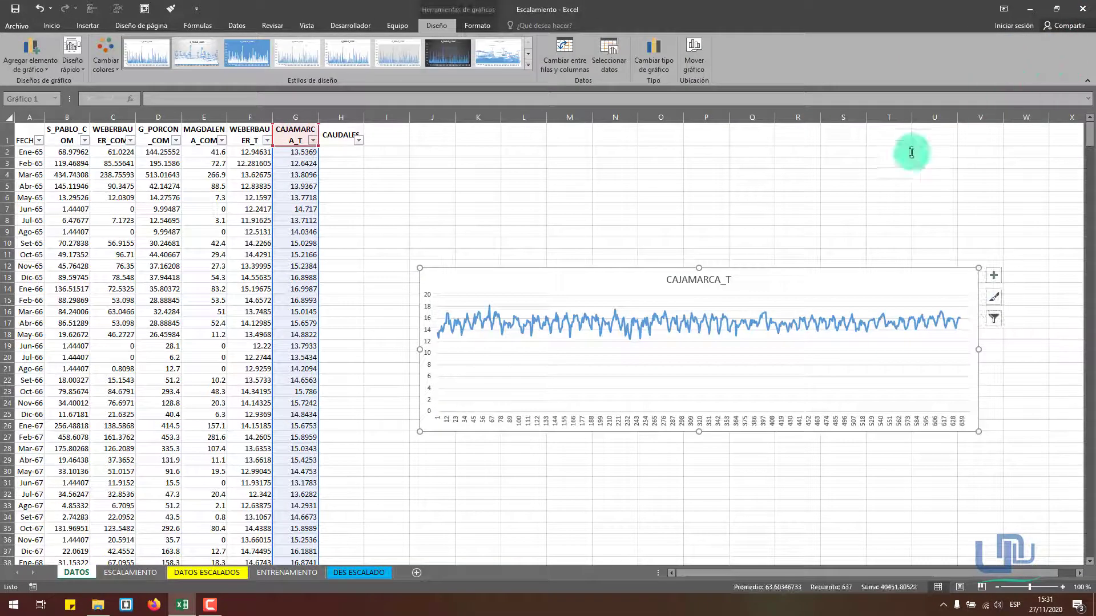
Delete the CAJAMARCA_T line chart from the DATOS sheet.
left_click(869, 174)
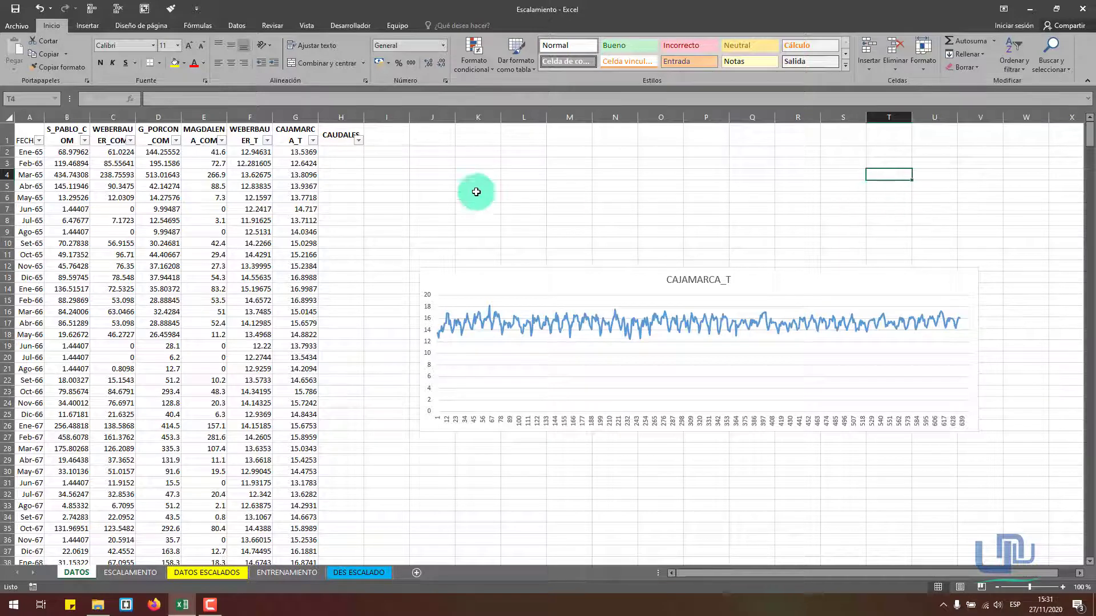
left_click(540, 271)
key("Delete")
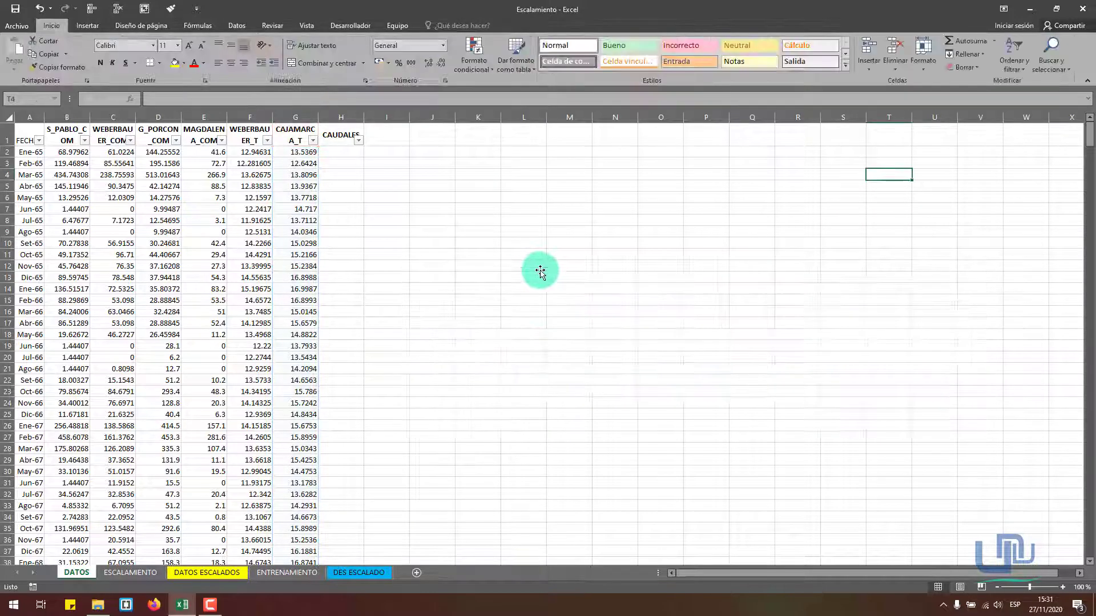
Launch HidroCALC 2.0.2.
left_click(13, 606)
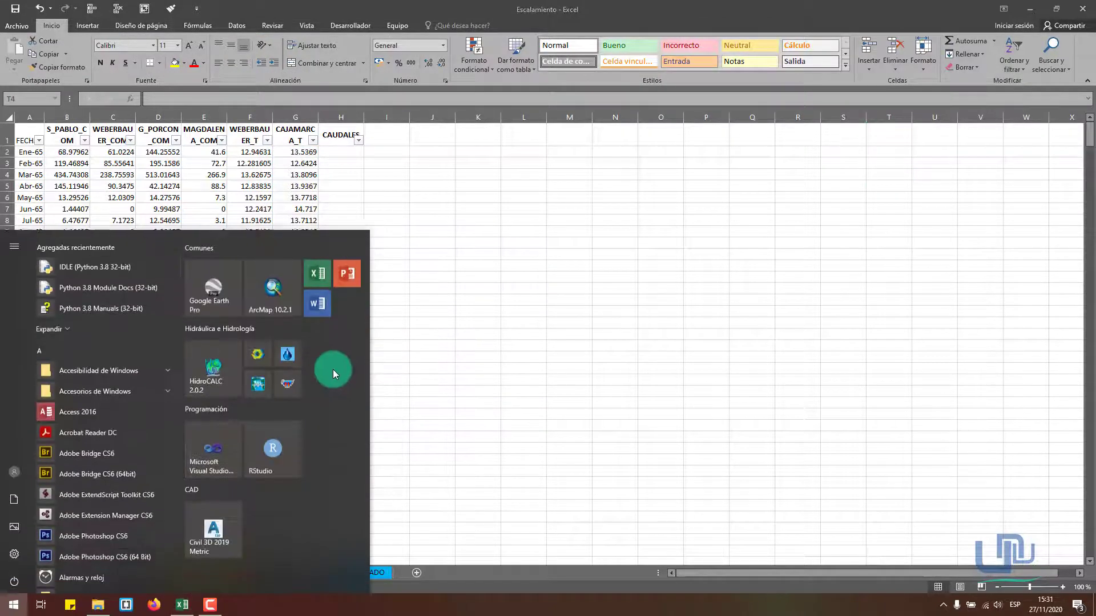
left_click(215, 367)
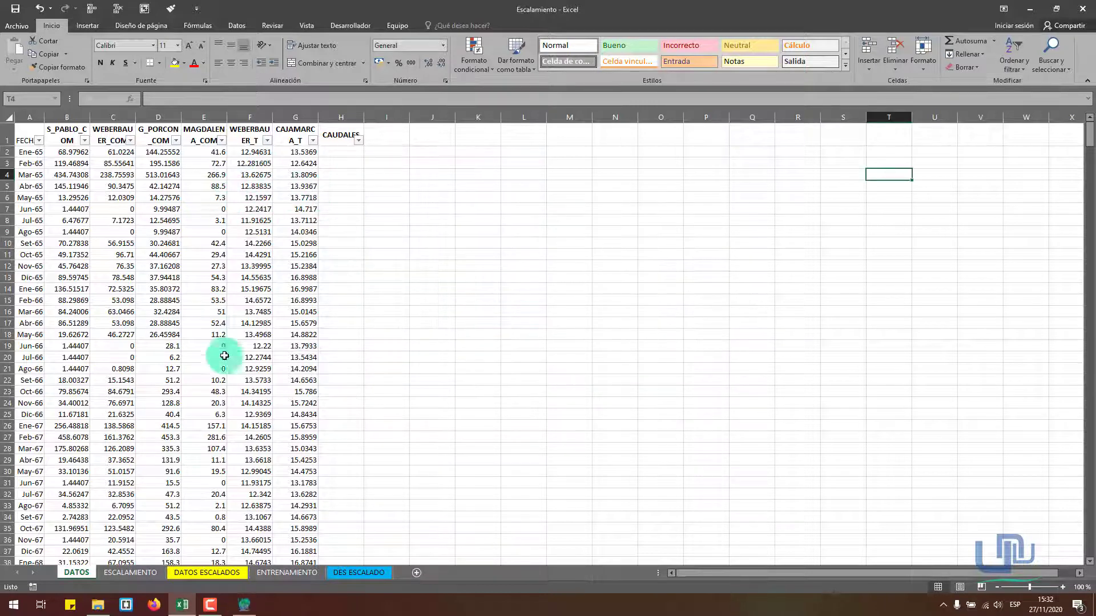
left_click(206, 274)
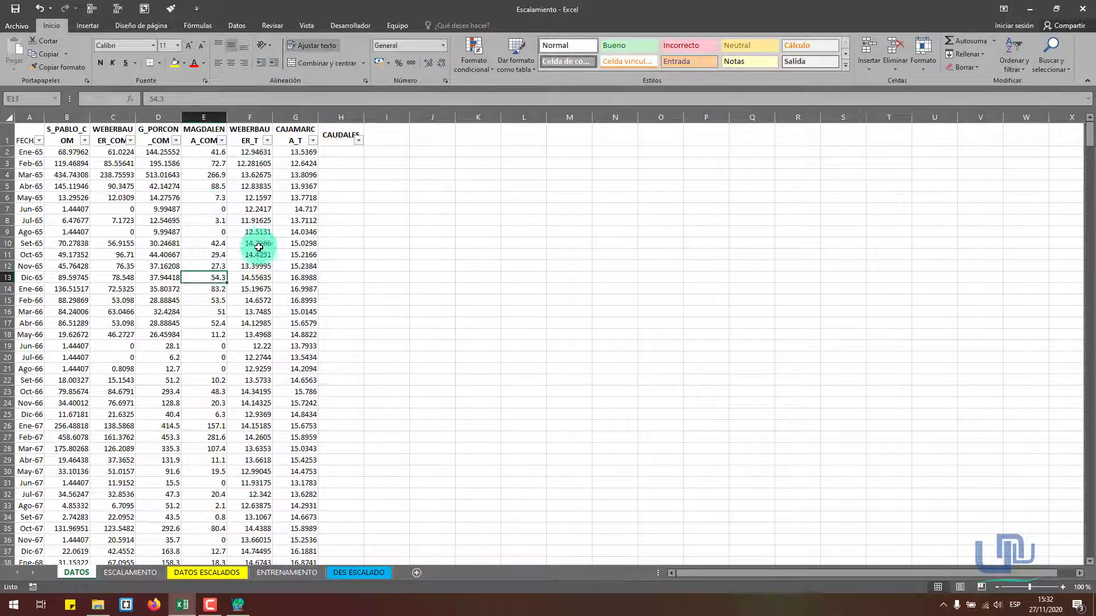
left_click(315, 193)
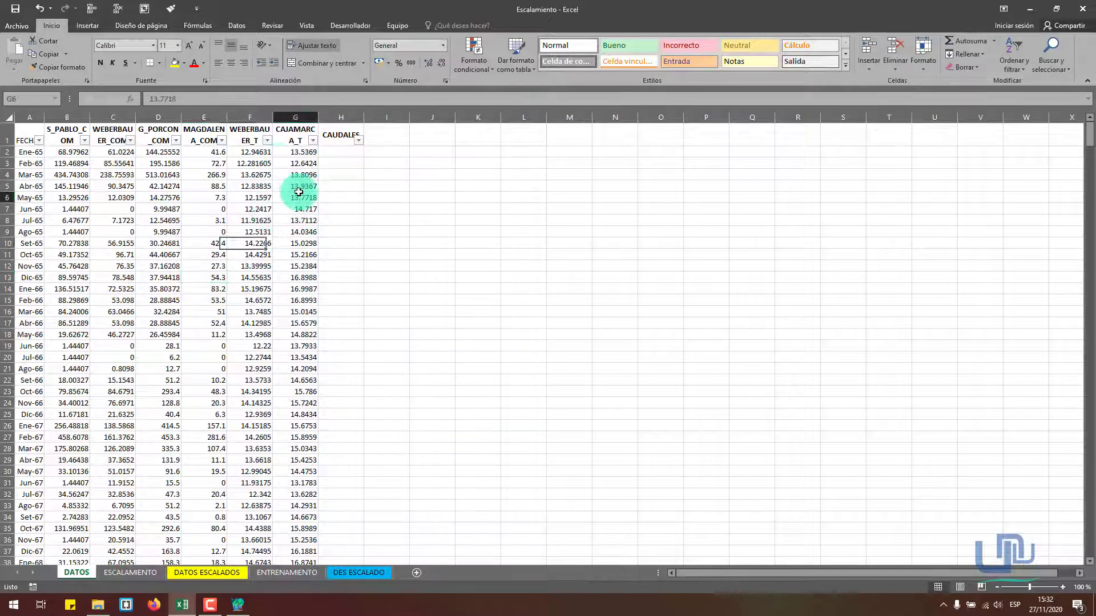
left_click(295, 137)
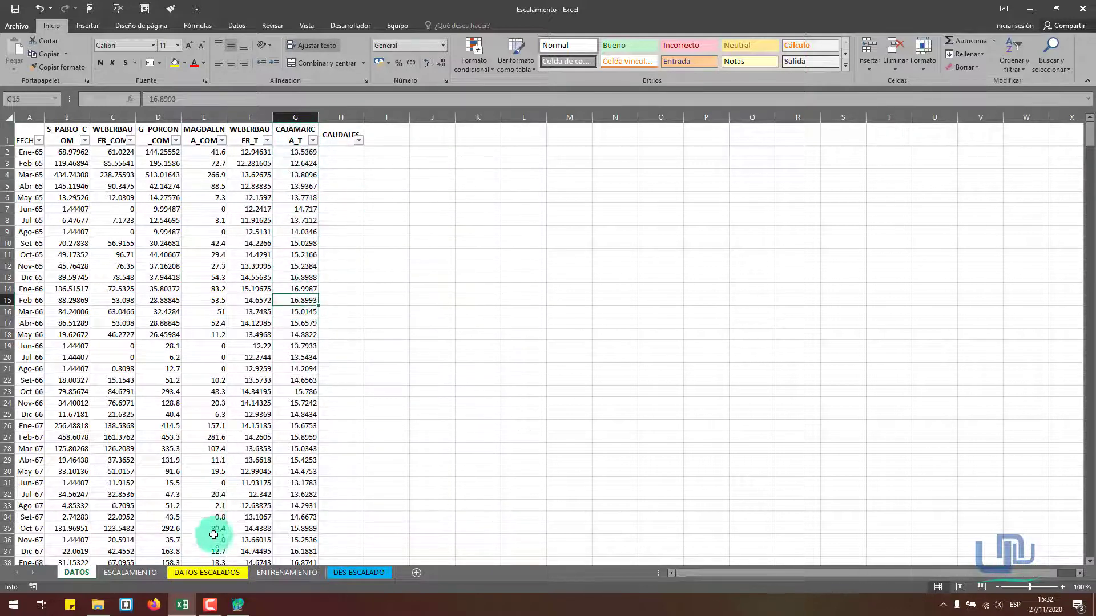
Switch to HidroCALC and open the training window for the multilayer perceptron neural network.
left_click(239, 606)
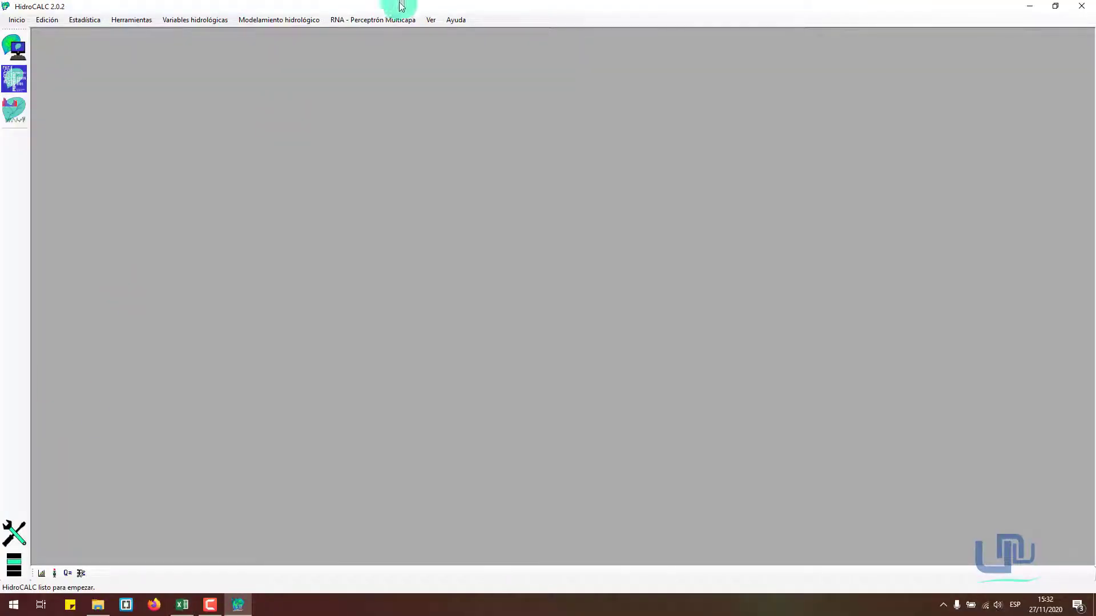
left_click(358, 21)
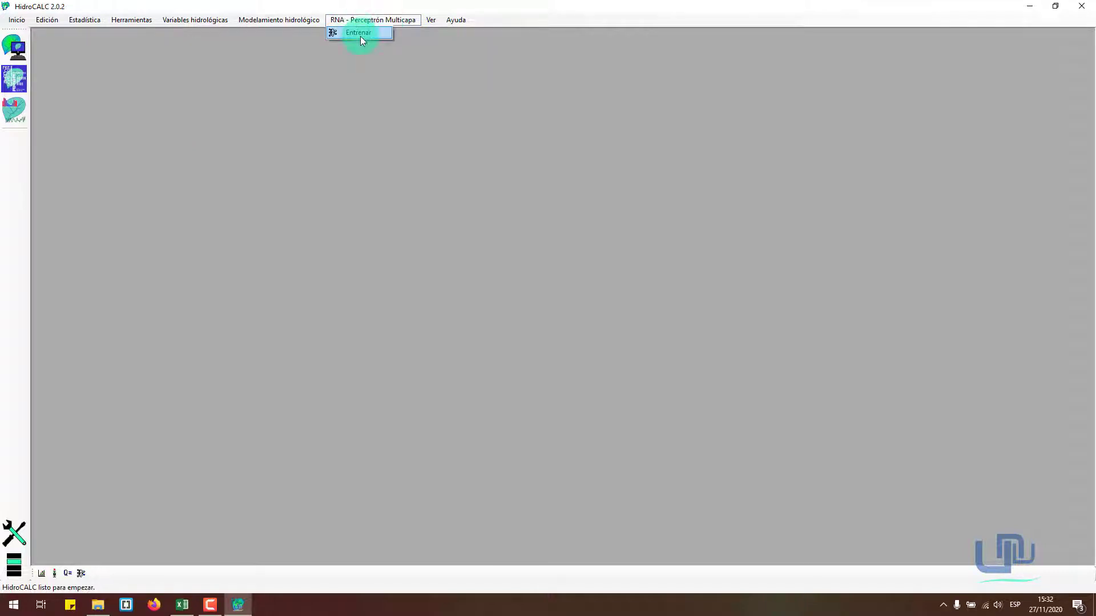
left_click(360, 33)
left_click(78, 574)
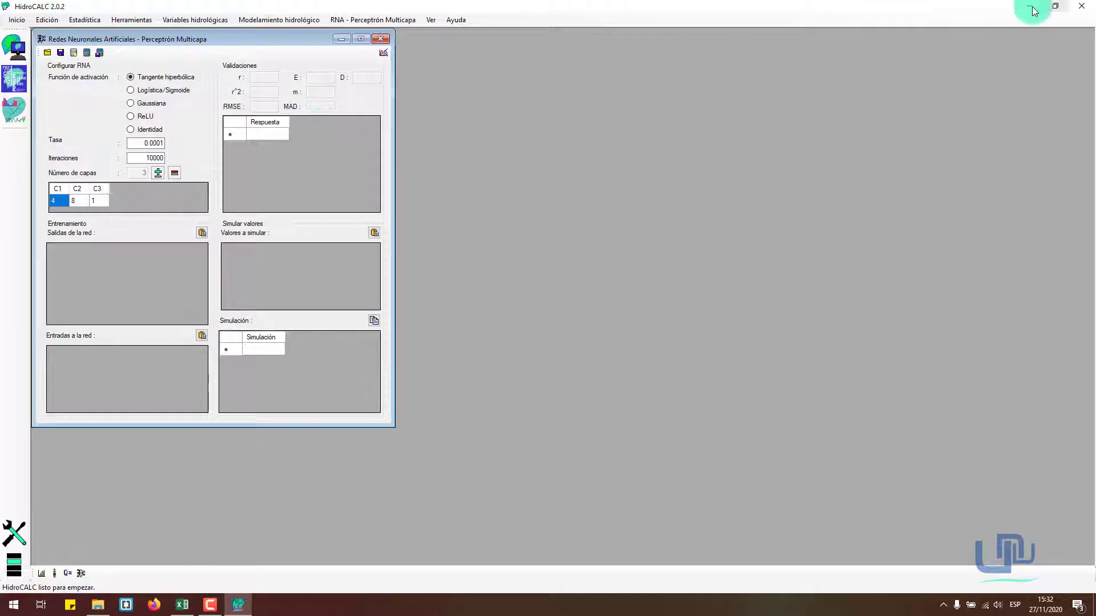
Switch to Excel and examine the scaling parameters in ESCALAMIENTO and the scaled series and CAUDALES column in DATOS ESCALADOS.
left_click(182, 605)
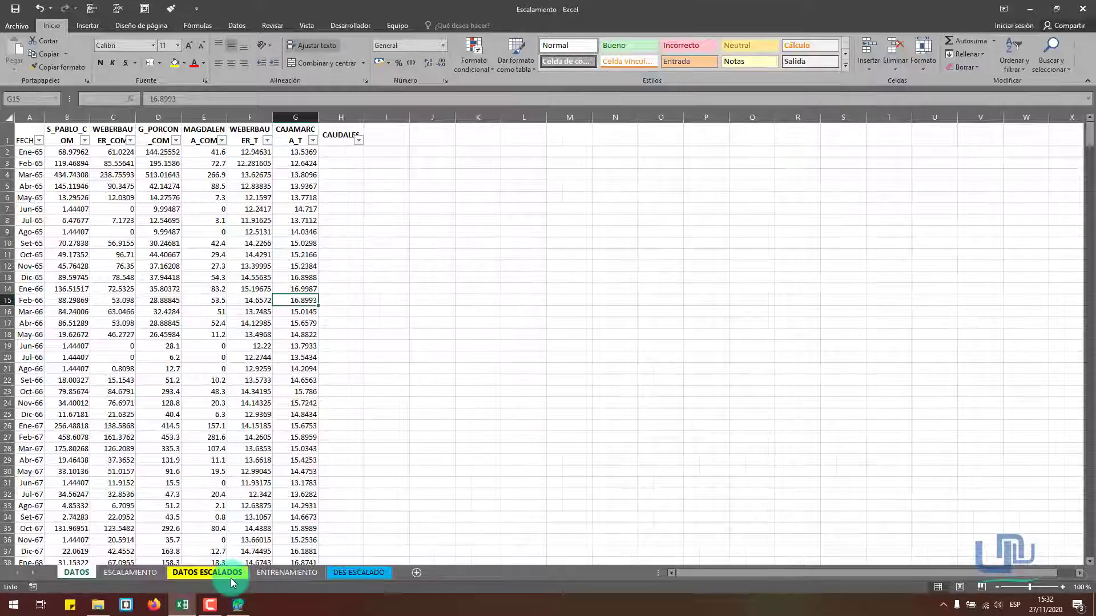
left_click(207, 572)
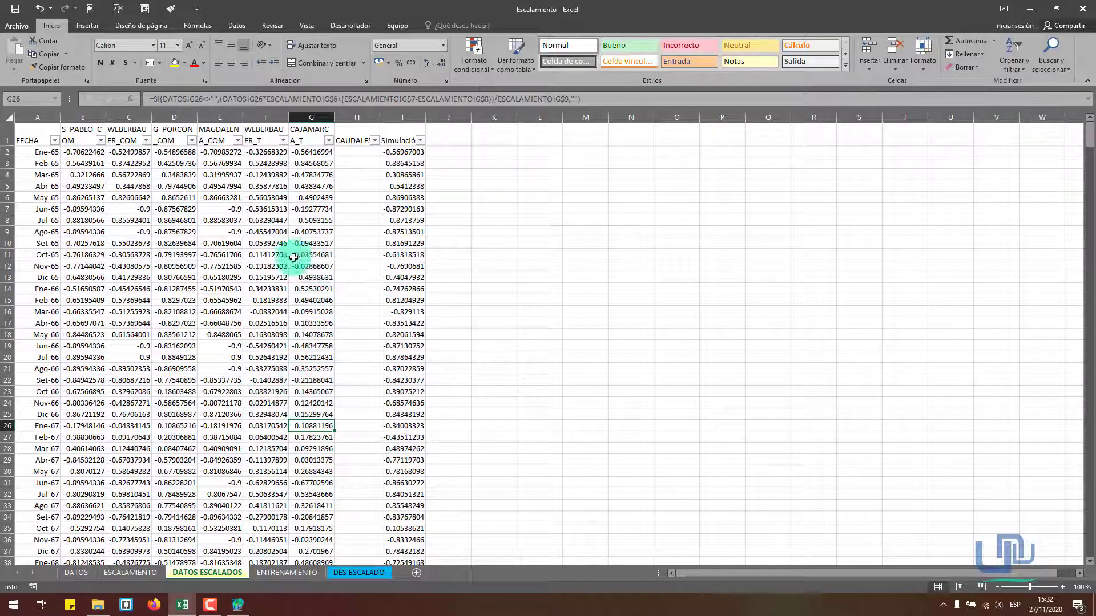
left_click(130, 572)
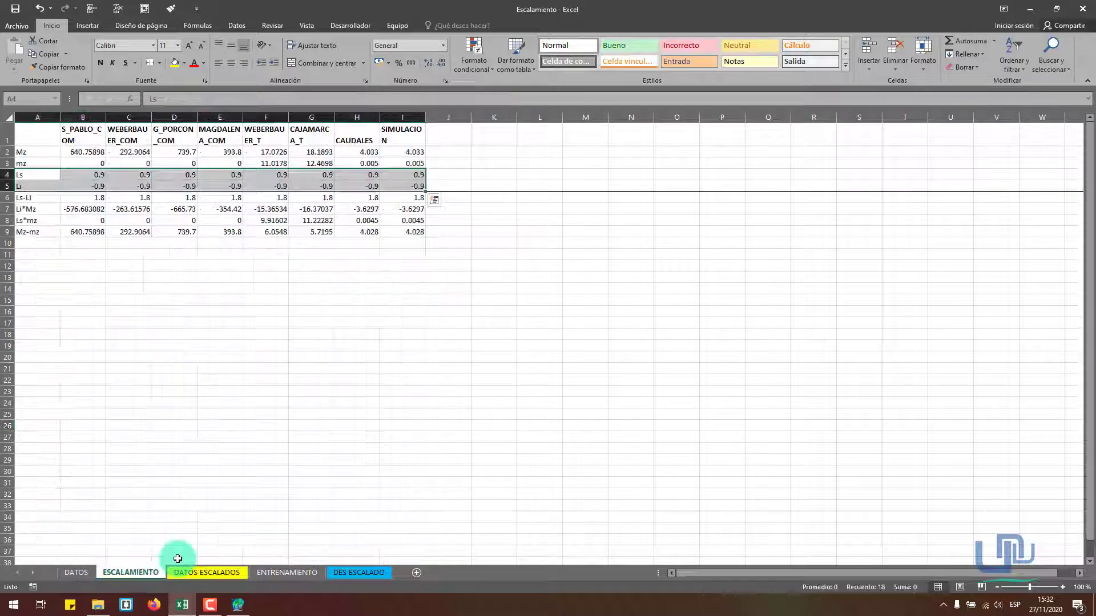
left_click(299, 309)
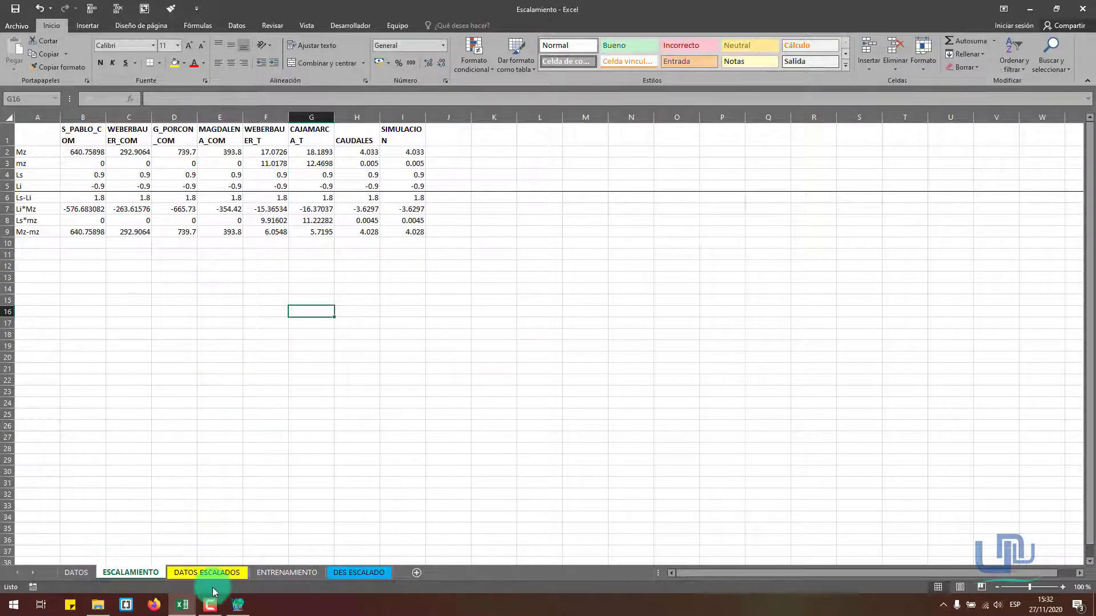
left_click(222, 573)
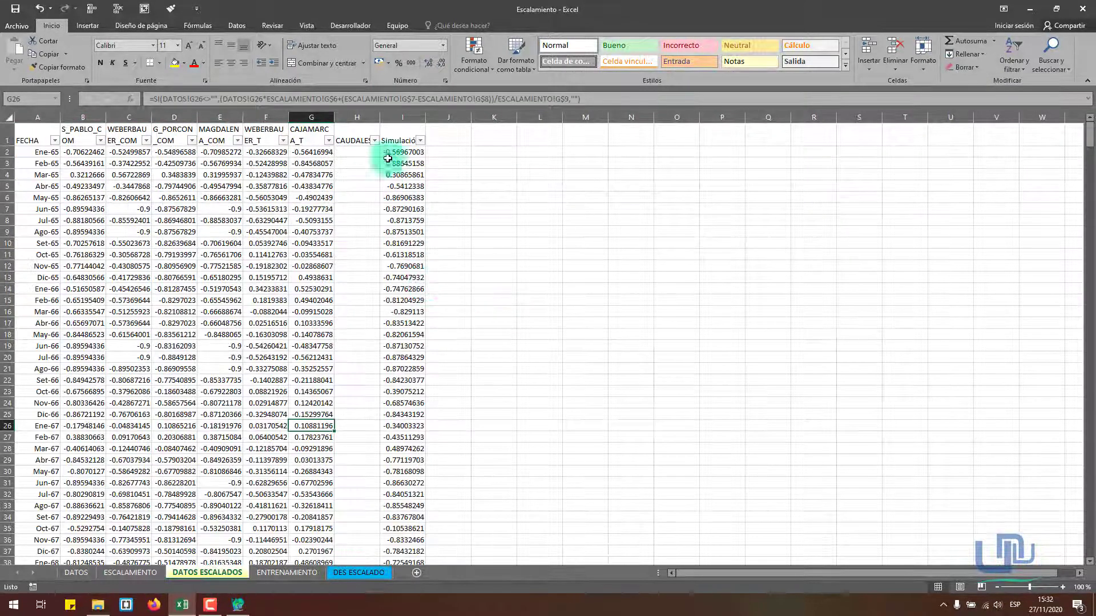
left_click(297, 138)
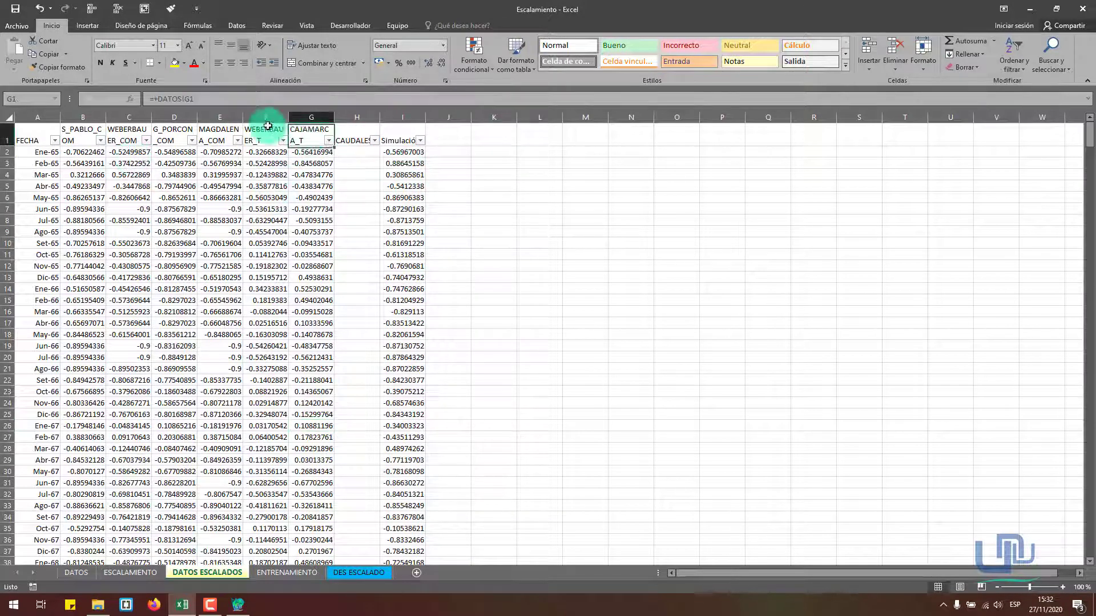
left_click(238, 26)
left_click(365, 219)
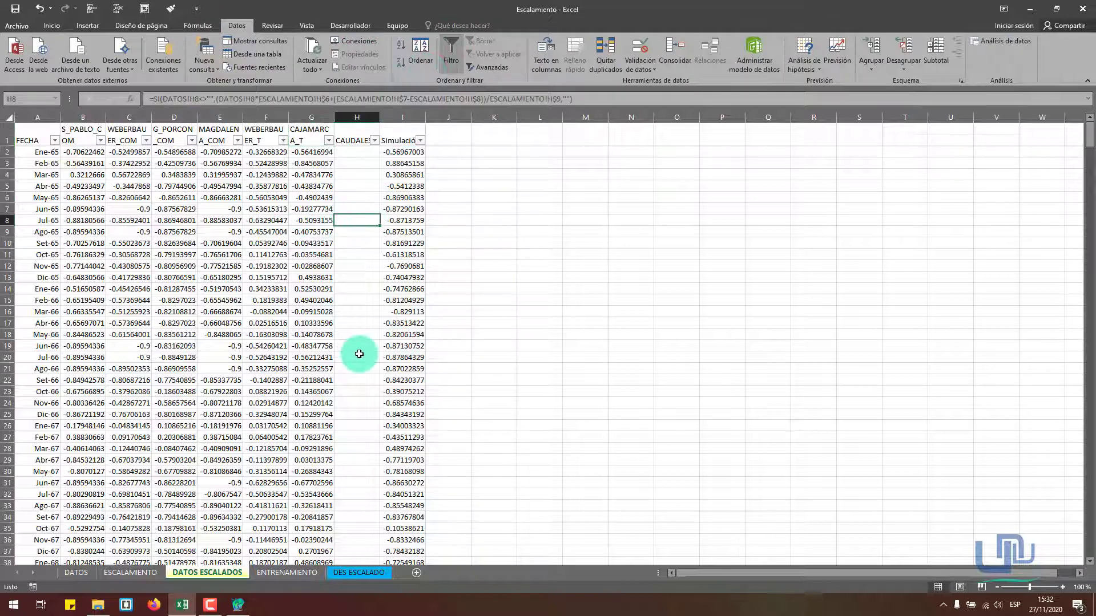
scroll(358, 360, "down", 2)
scroll(377, 342, "up", 2)
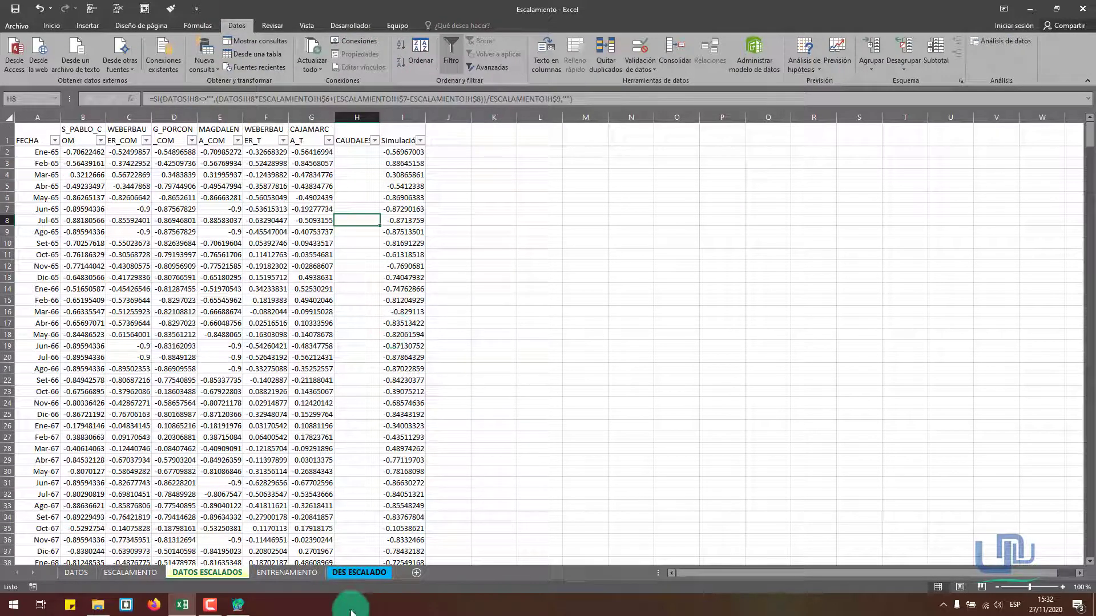
Check the training input and output areas of HidroCALC's perceptron window and return to Excel.
left_click(240, 605)
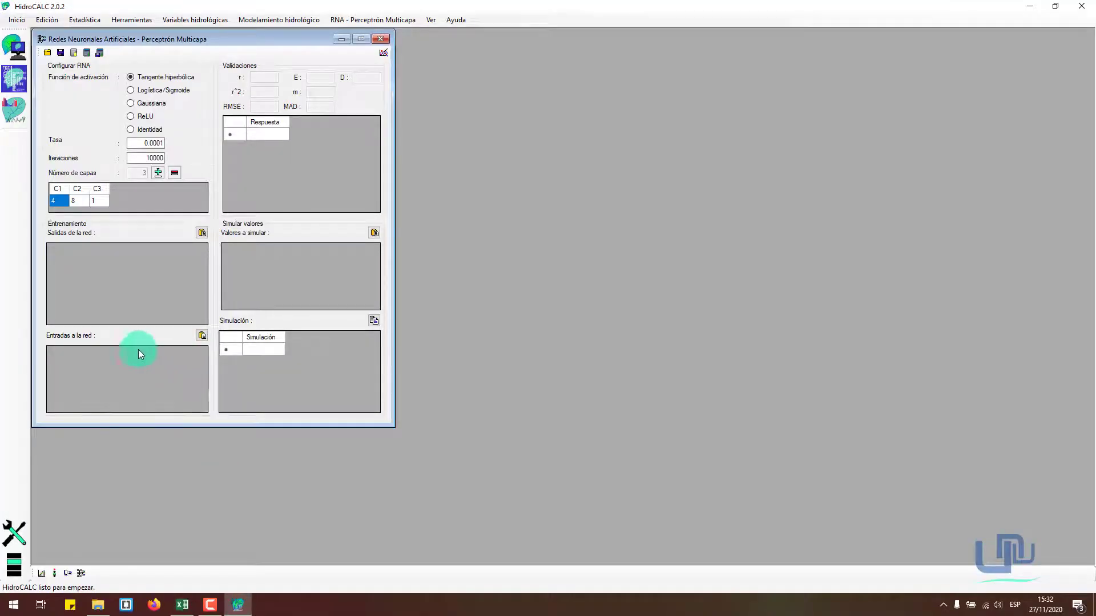
left_click(238, 603)
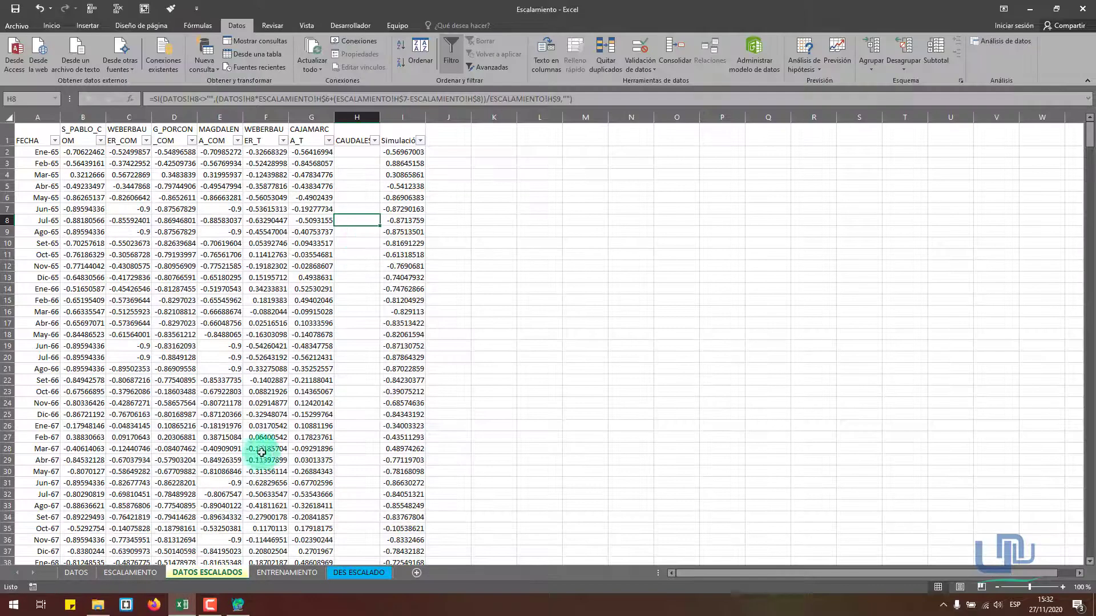
Examine the dates and scaled values in the ENTRENAMIENTO sheet from its first record to the end of the data.
left_click(287, 573)
left_click_drag(117, 210, 303, 525)
left_click(206, 573)
left_click(287, 573)
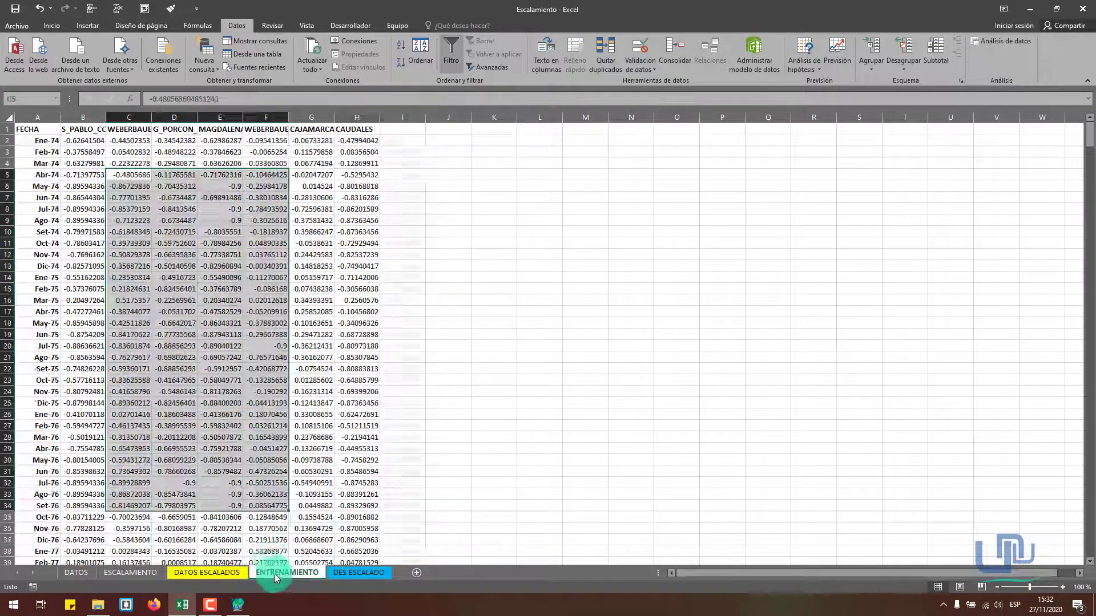
left_click(43, 140)
scroll(123, 198, "down", 20)
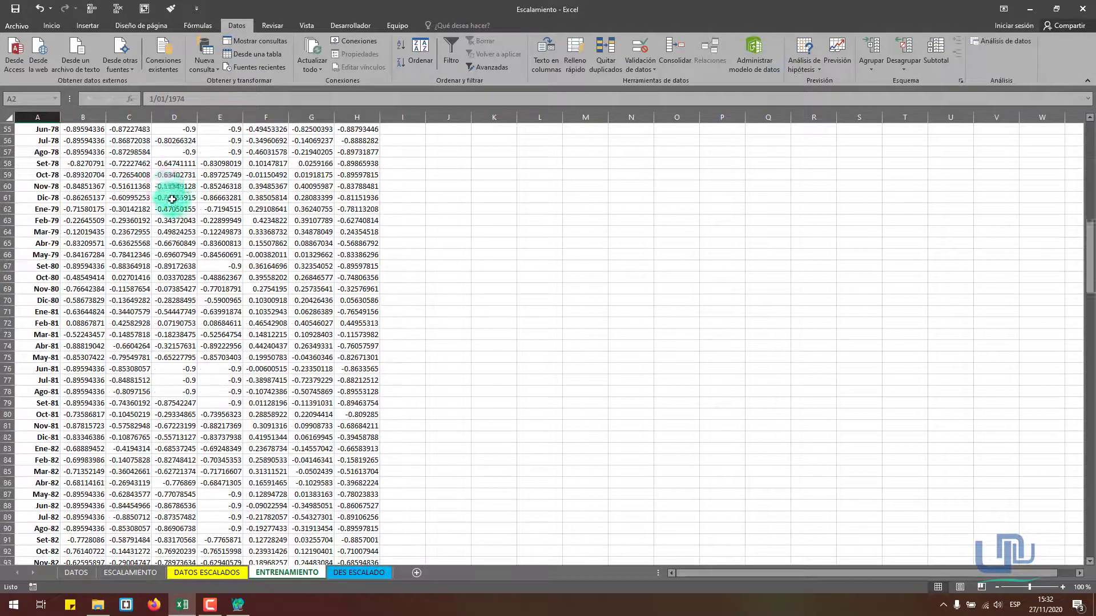
scroll(219, 222, "down", 10)
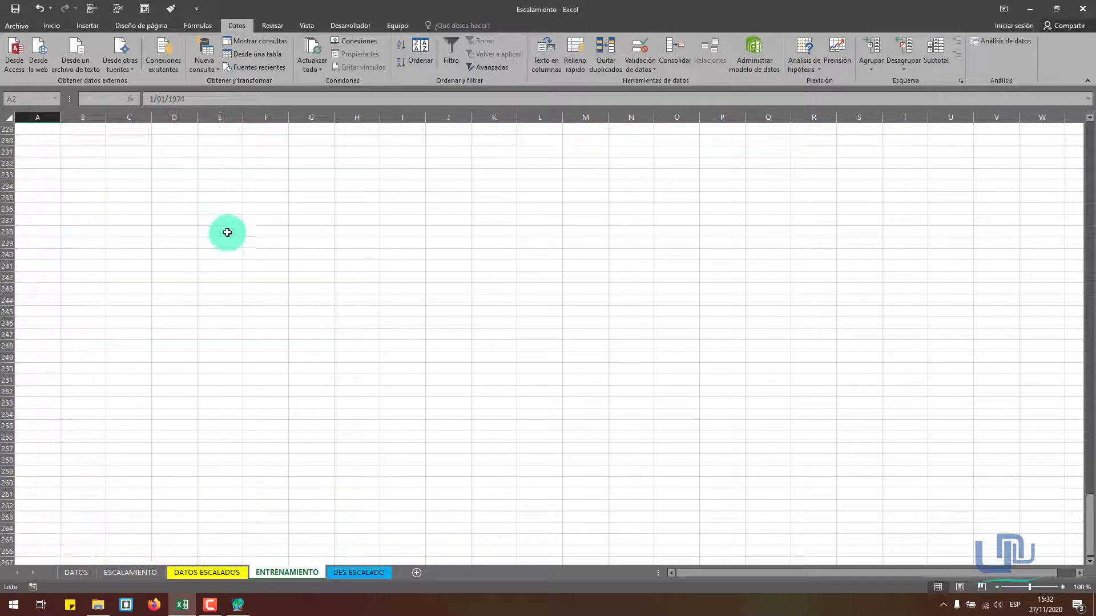
scroll(225, 232, "up", 20)
scroll(779, 272, "up", 20)
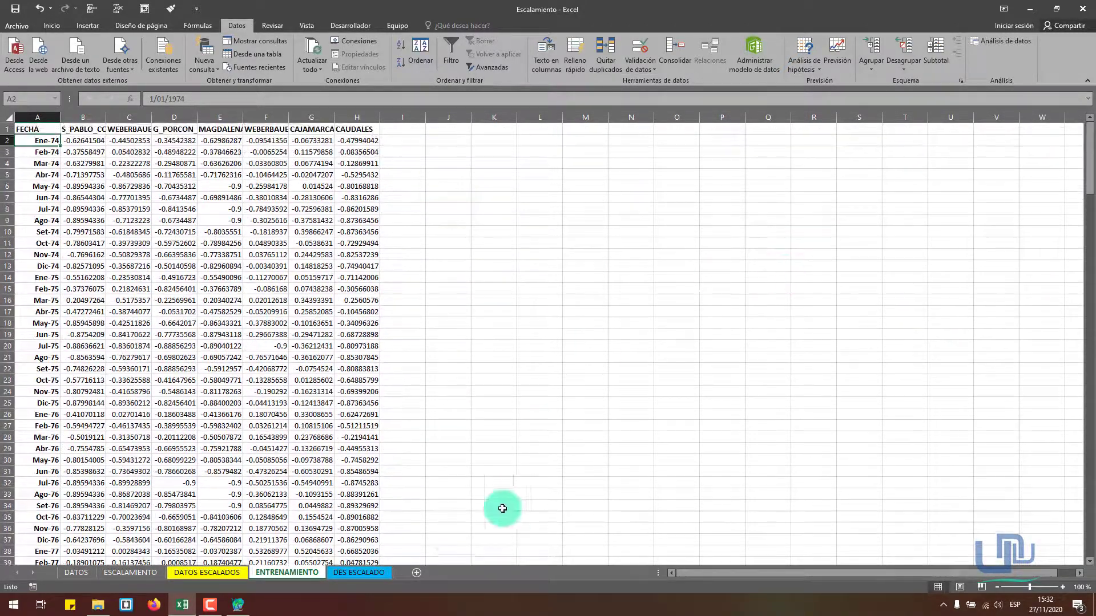
left_click(222, 573)
left_click(386, 574)
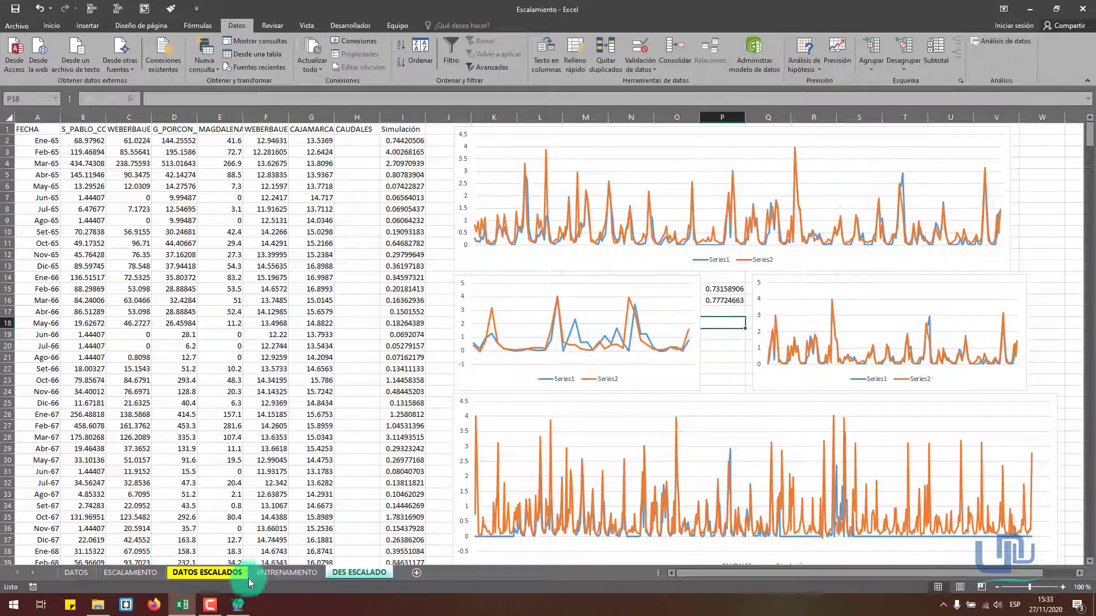
left_click(274, 573)
Filter the CAUDALES column in DATOS ESCALADOS to exclude blank cells.
left_click(232, 580)
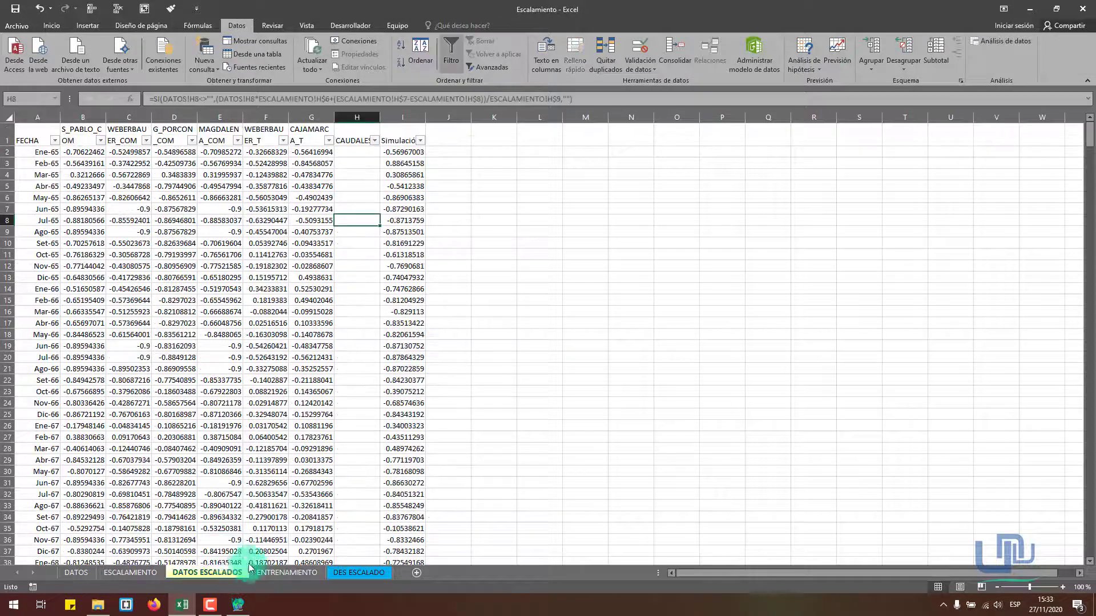
left_click(373, 141)
left_click_drag(373, 251, 369, 328)
left_click(261, 333)
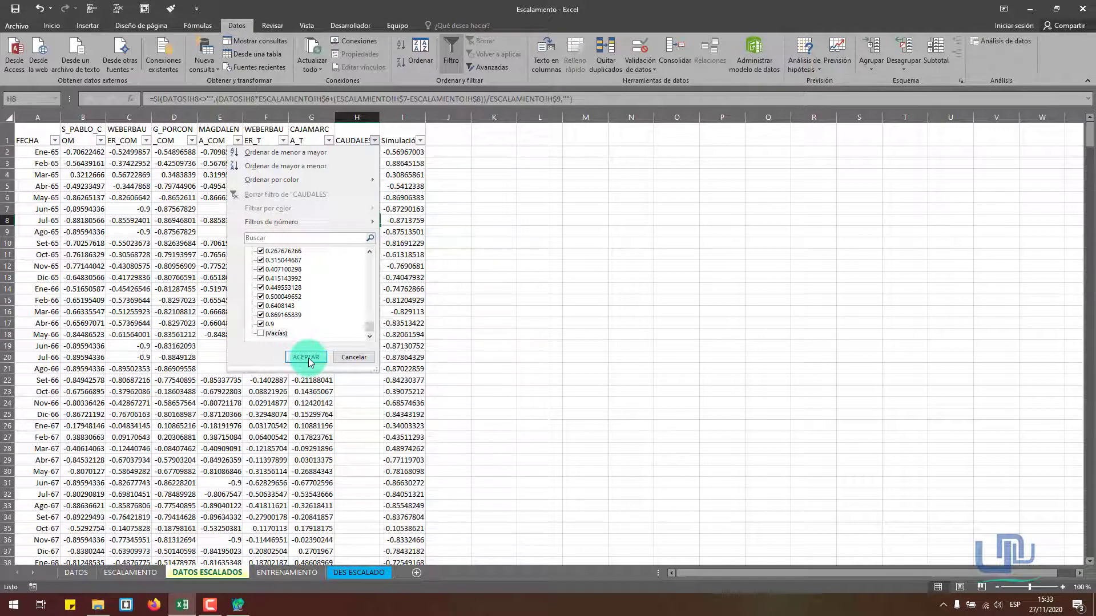
left_click(307, 359)
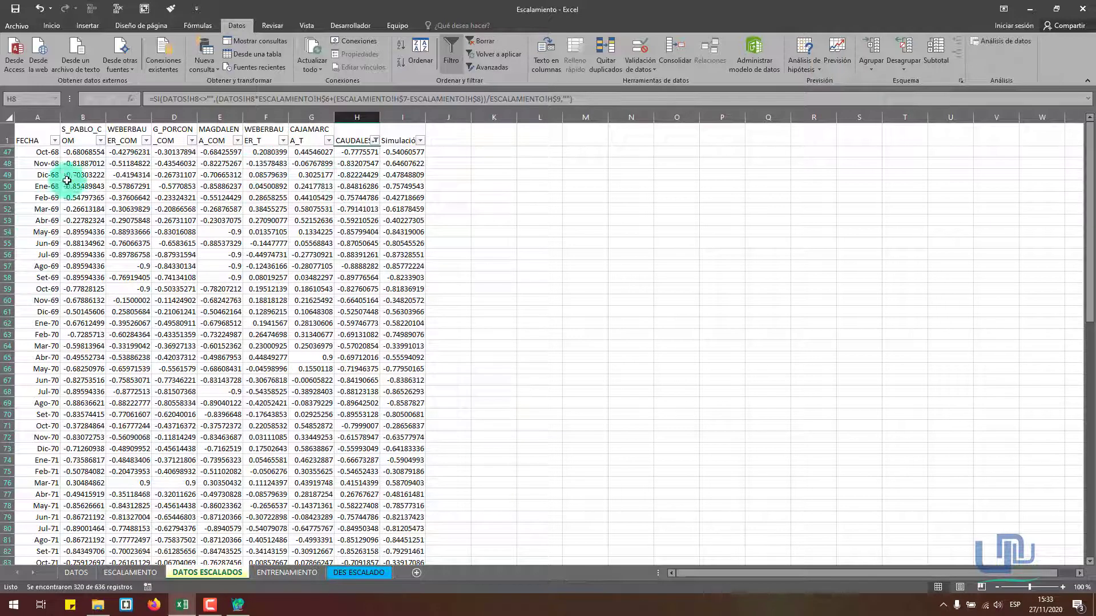
Clear the entire contents of the Simulación column in DATOS ESCALADOS, including its header.
left_click_drag(31, 151, 357, 414)
left_click(394, 117)
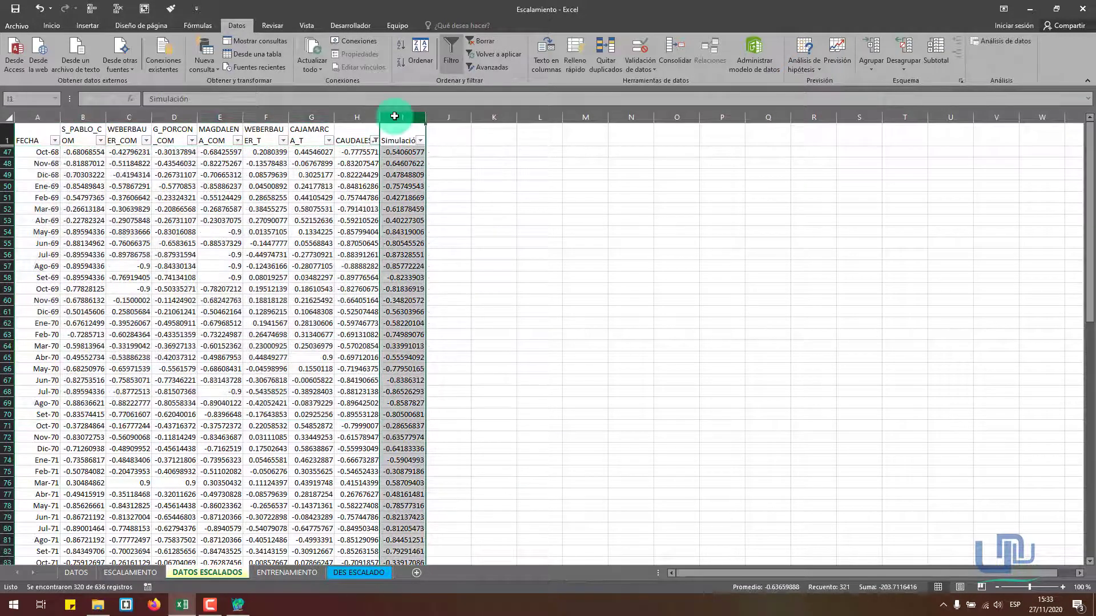
key("Delete")
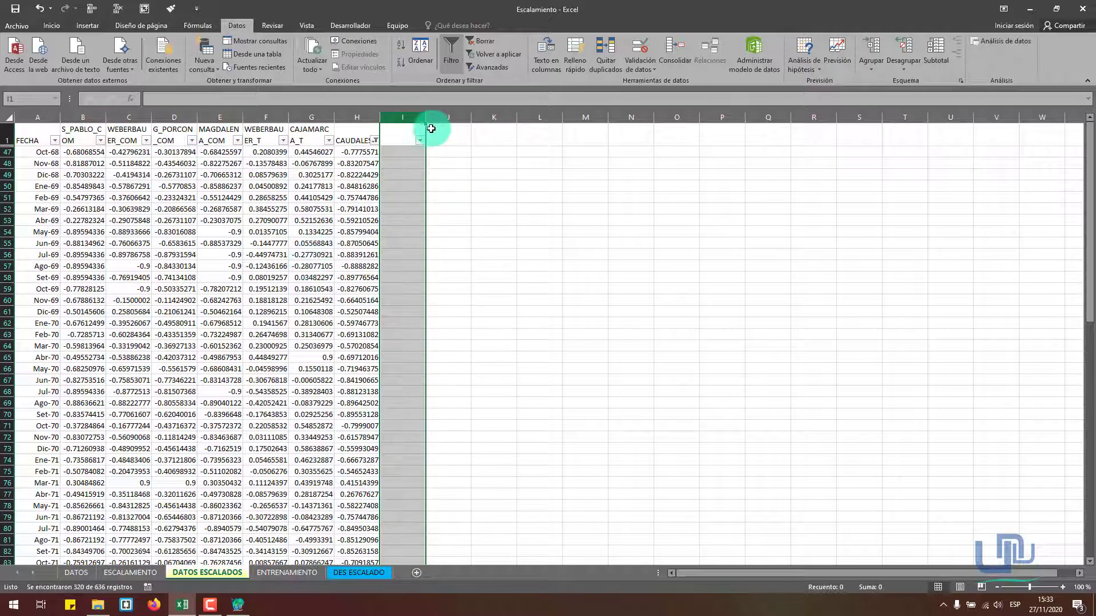
left_click(321, 277)
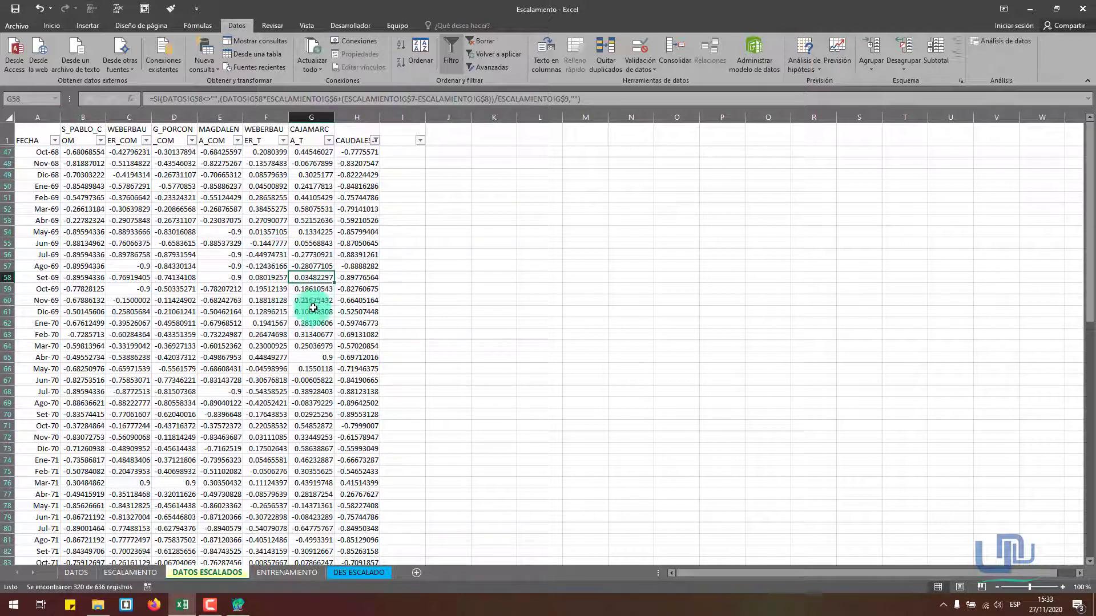
Copy the filtered DATOS ESCALADOS records from Ene-74 through Dic-93, covering FECHA through CAUDALES.
scroll(336, 251, "down", 11)
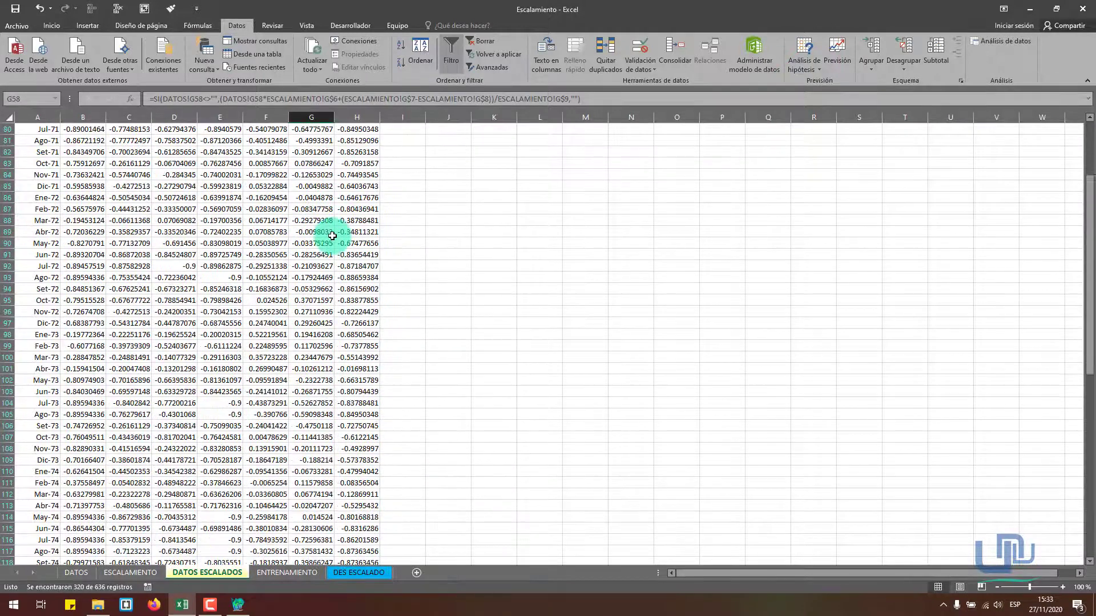
scroll(332, 236, "down", 11)
scroll(236, 241, "up", 4)
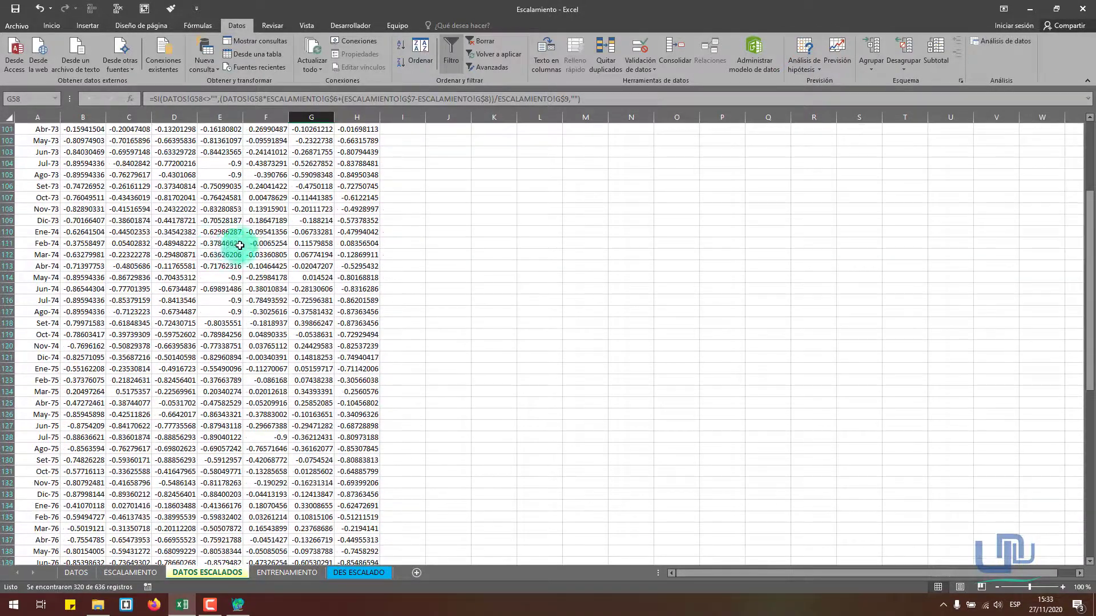
left_click_drag(48, 234, 348, 201)
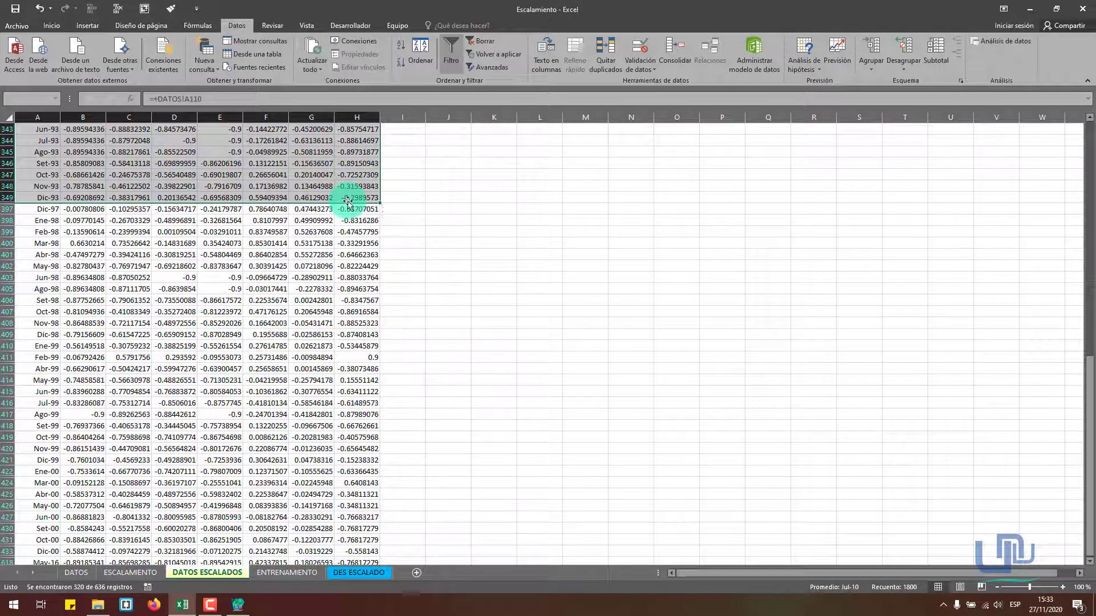
left_click(56, 28)
left_click(36, 53)
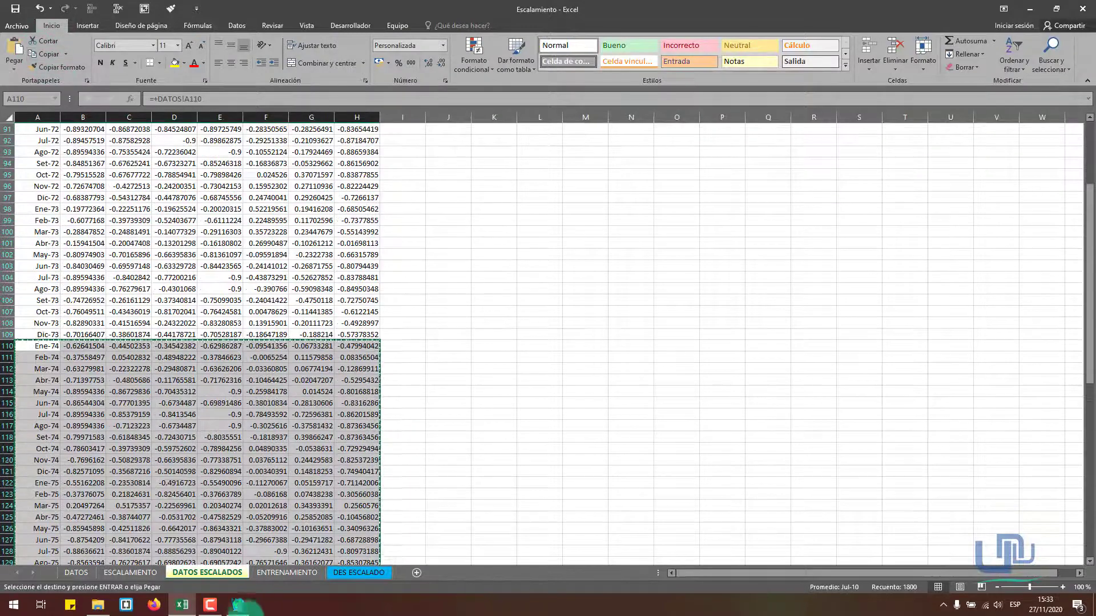
Paste the copied records as values into ENTRENAMIENTO starting at cell A2, and check them through the last row.
left_click(287, 573)
left_click(55, 148)
right_click(37, 139)
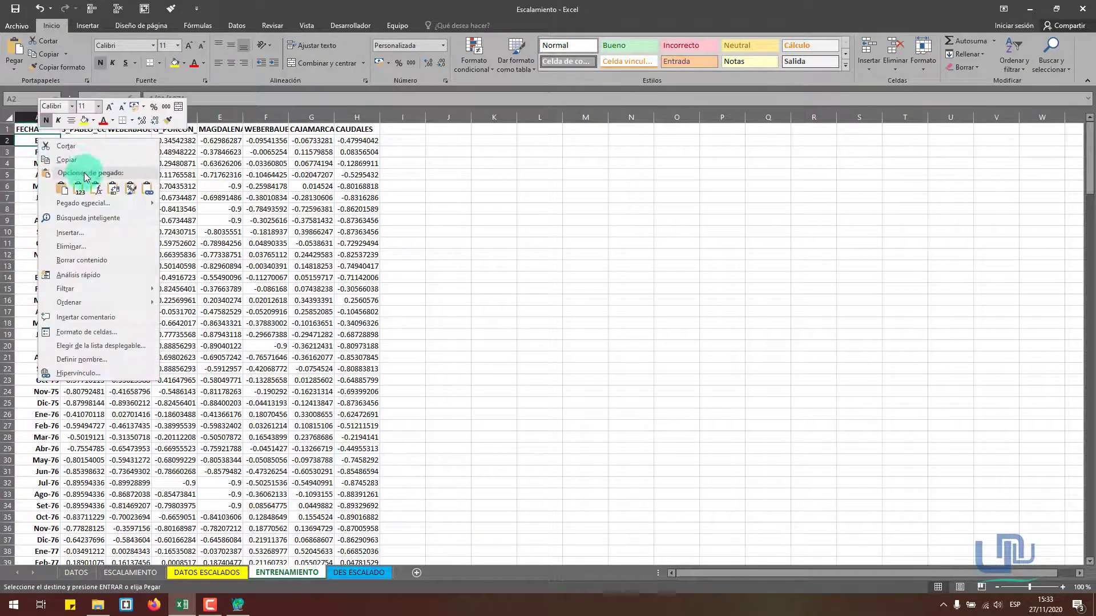
left_click(79, 190)
scroll(342, 240, "down", 20)
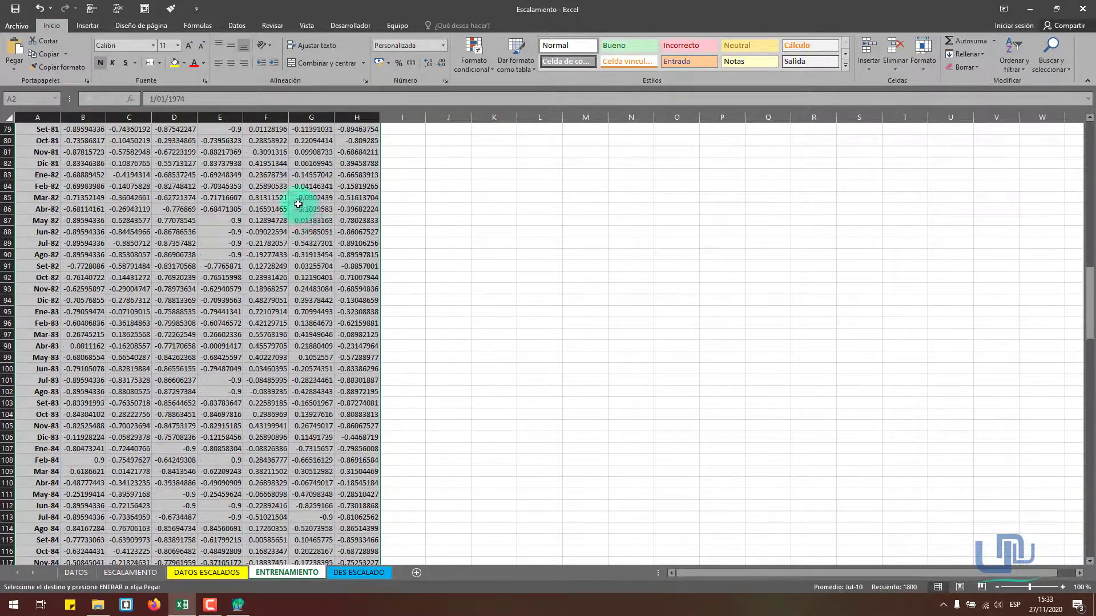
scroll(331, 284, "down", 6)
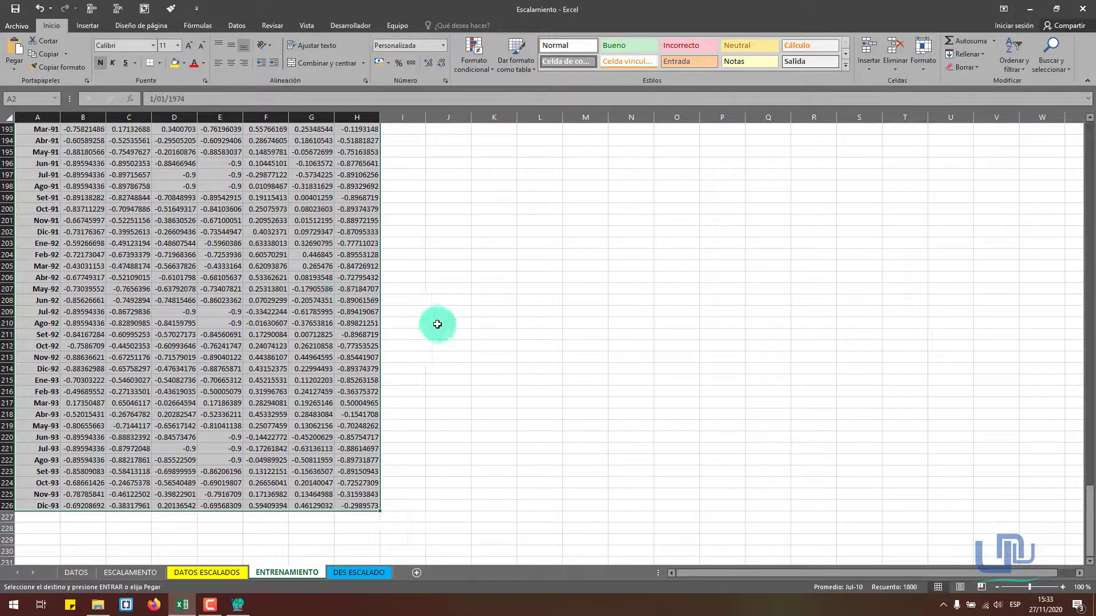
scroll(431, 280, "down", 6)
scroll(430, 280, "up", 20)
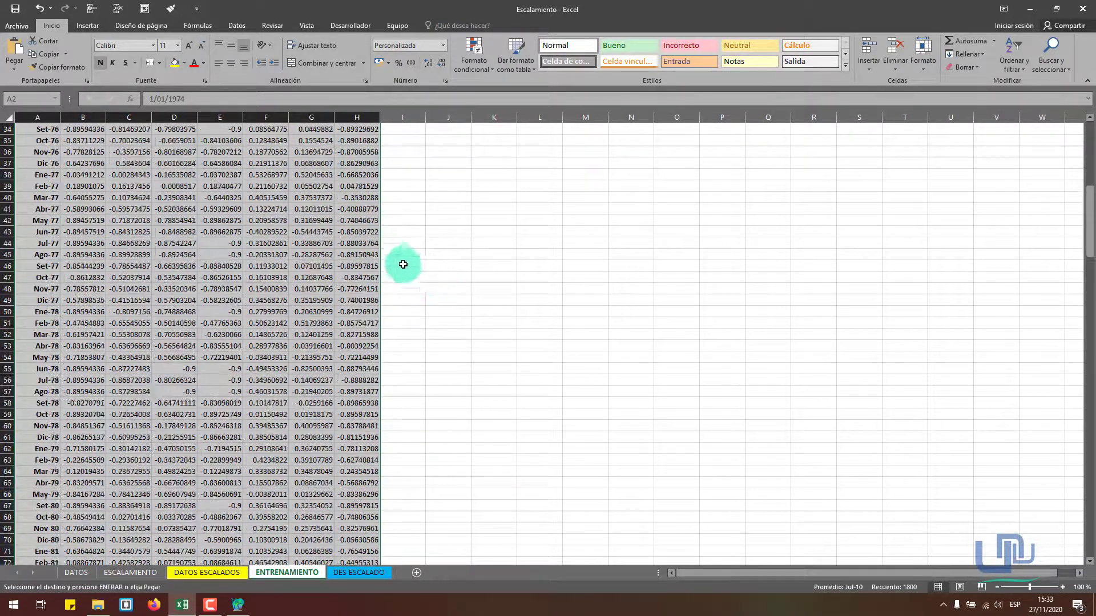
left_click(344, 243)
Examine the descaling formulas and charts in DES ESCALADO together with the scaling parameters in rows 6 to 9 of ESCALAMIENTO.
left_click(359, 572)
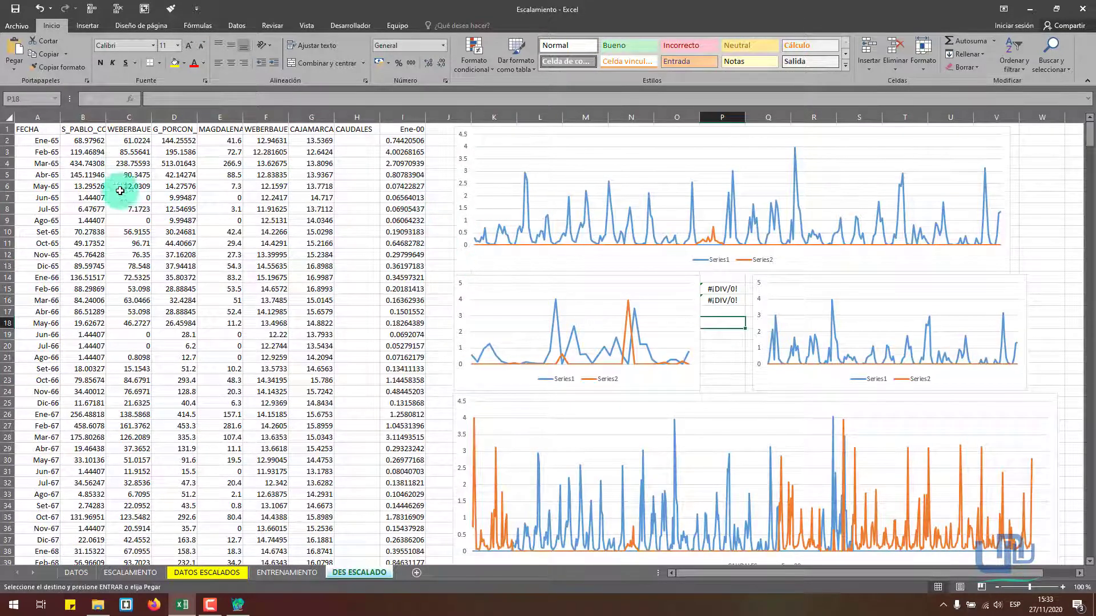
left_click(223, 173)
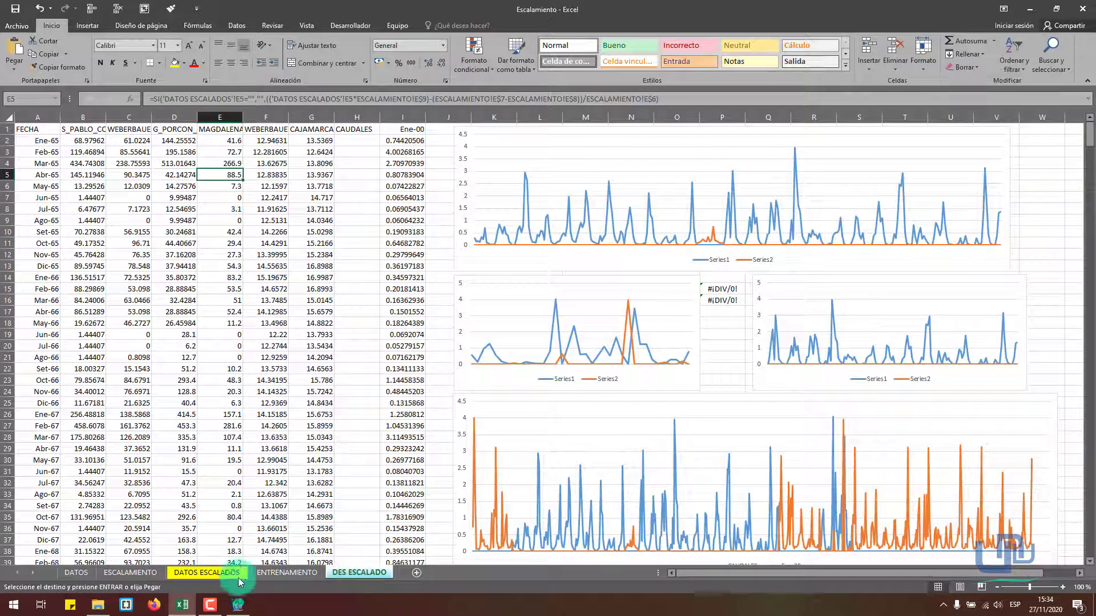
left_click(130, 573)
left_click_drag(125, 209, 403, 232)
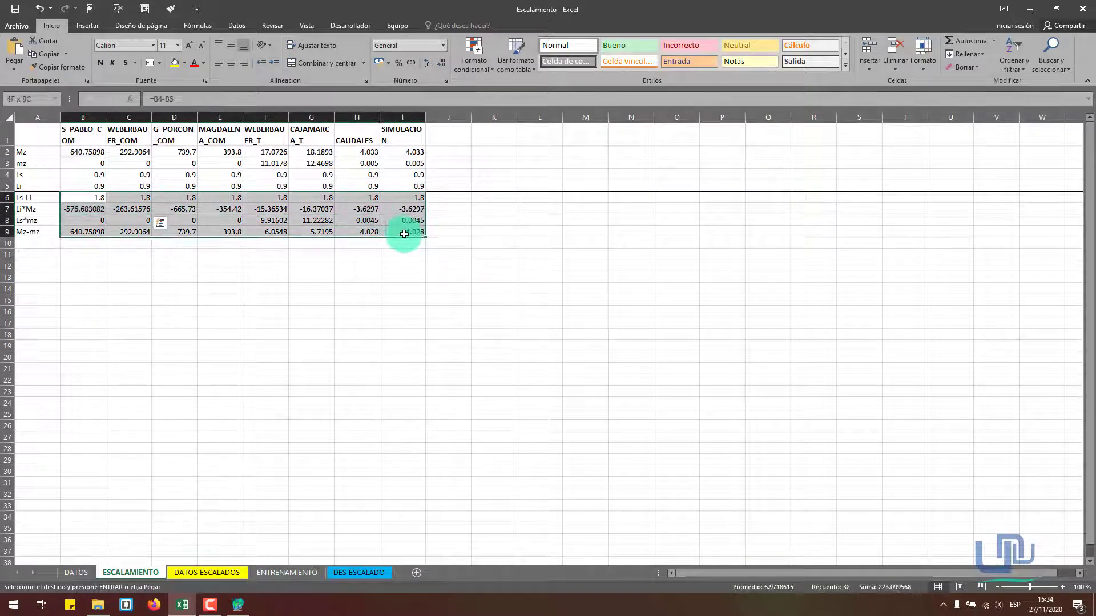
left_click(291, 277)
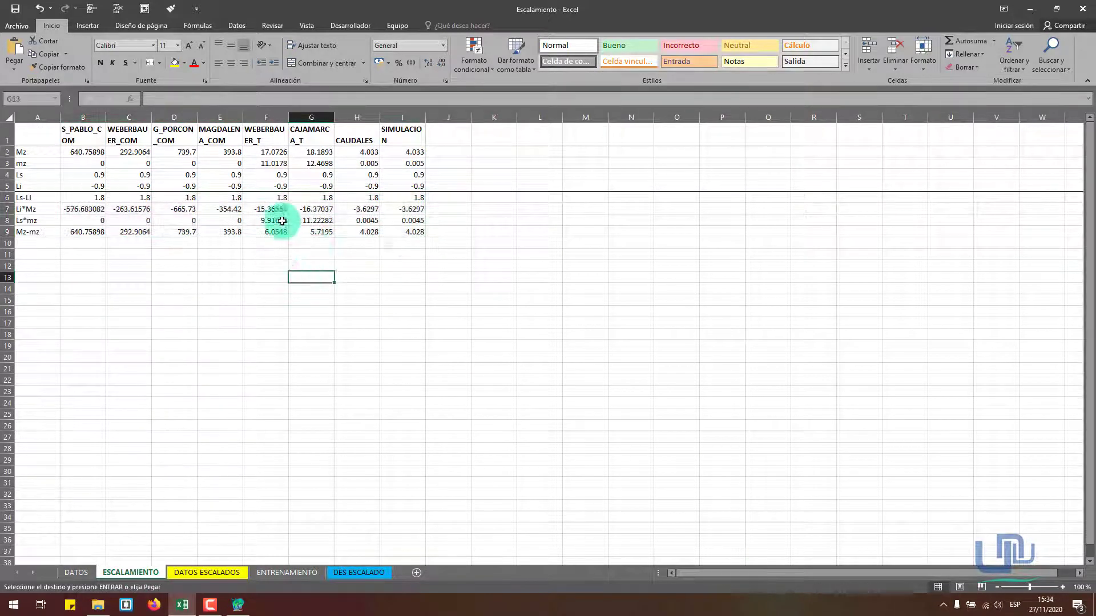
left_click(360, 572)
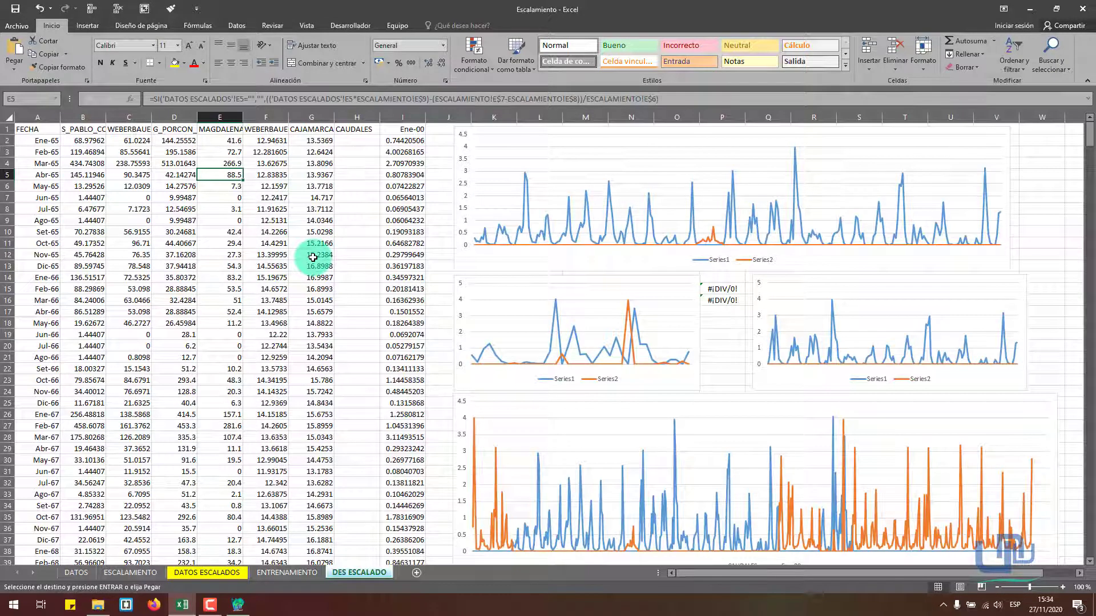
left_click(323, 172)
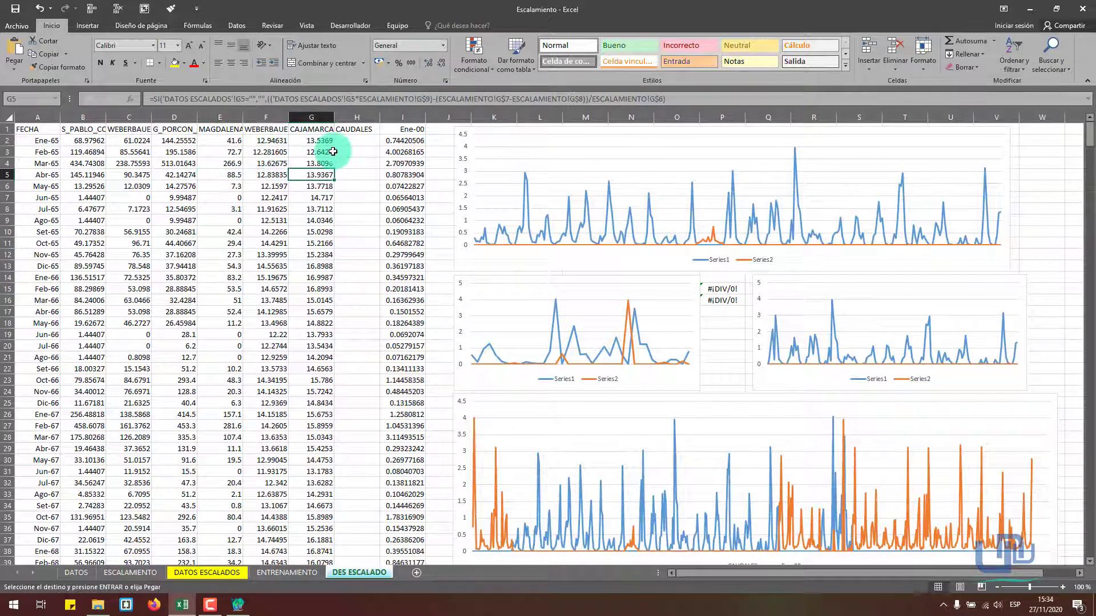
left_click_drag(84, 137, 313, 323)
left_click(403, 141)
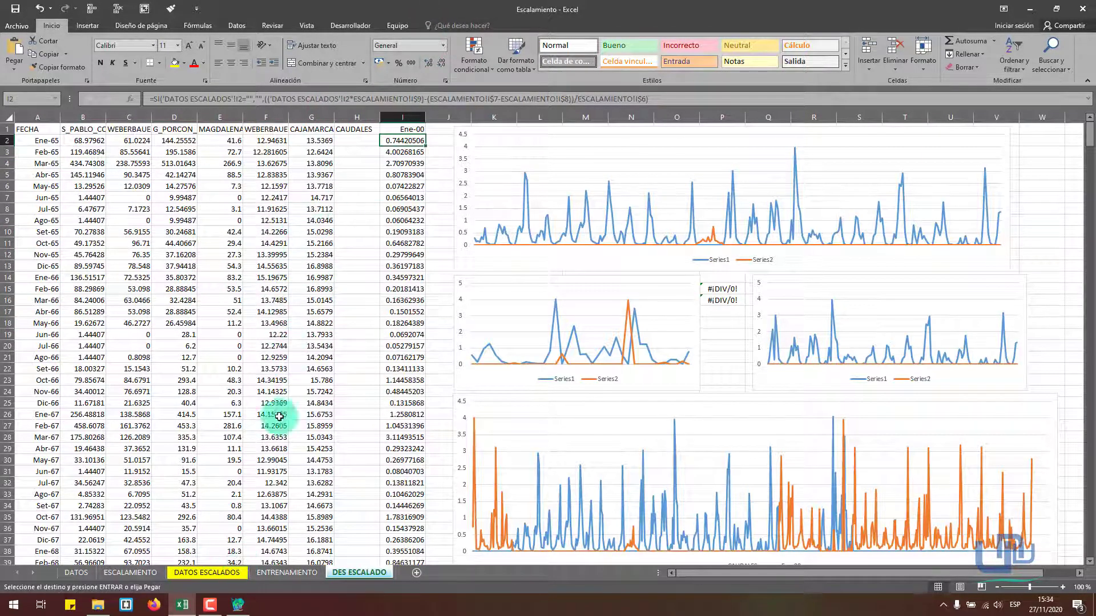
left_click(350, 150)
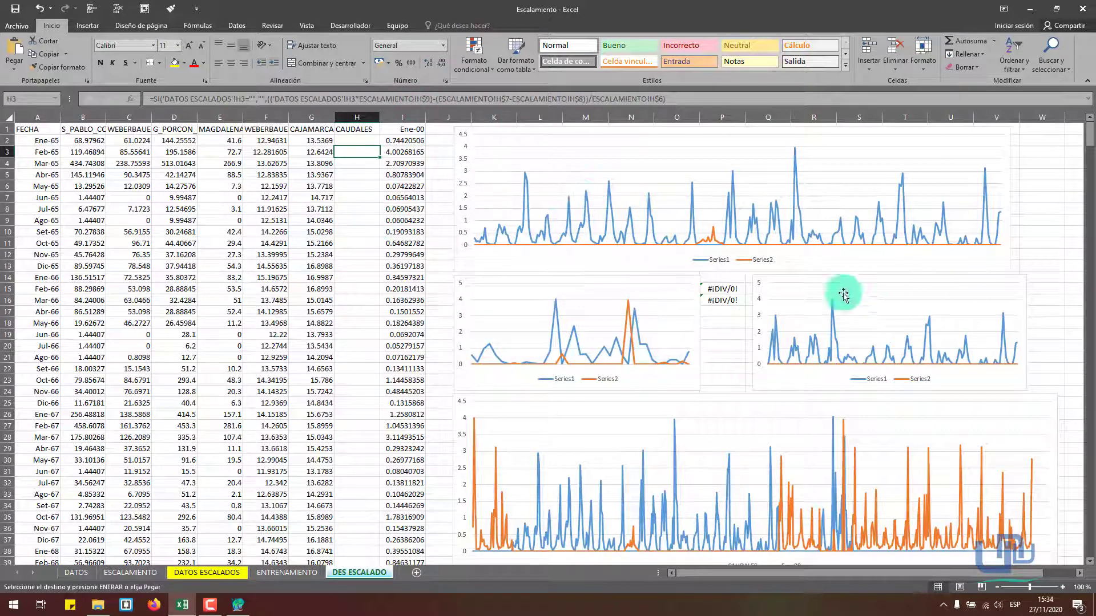
left_click(321, 164)
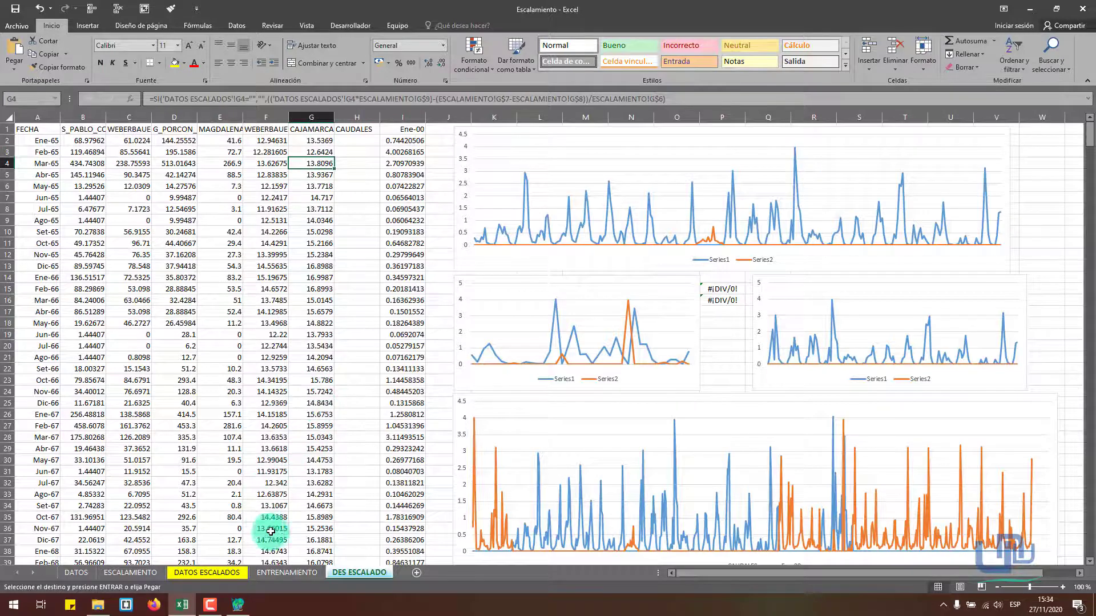
Copy the six climate series with headers, columns B to G of ENTRENAMIENTO, into HidroCALC's network training inputs (Entradas a la red).
left_click(287, 572)
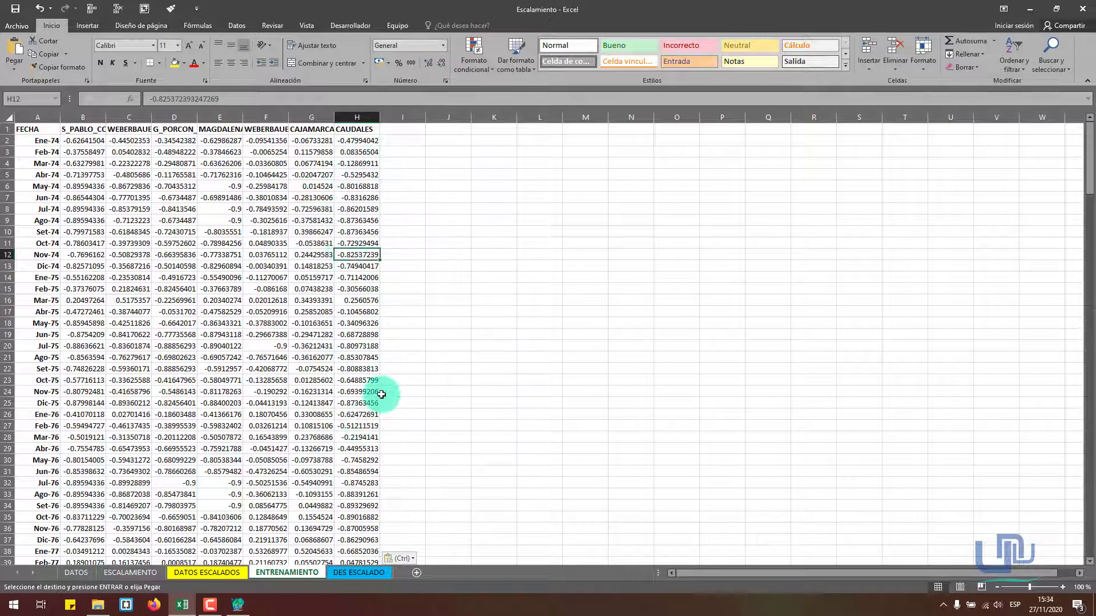
left_click(130, 152)
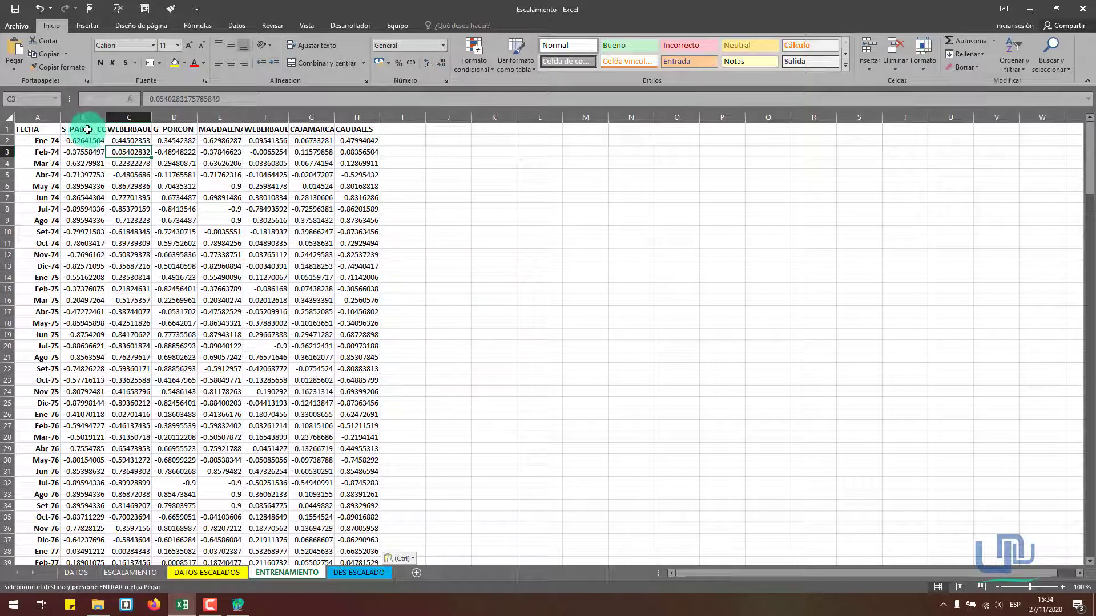
left_click_drag(84, 129, 305, 137)
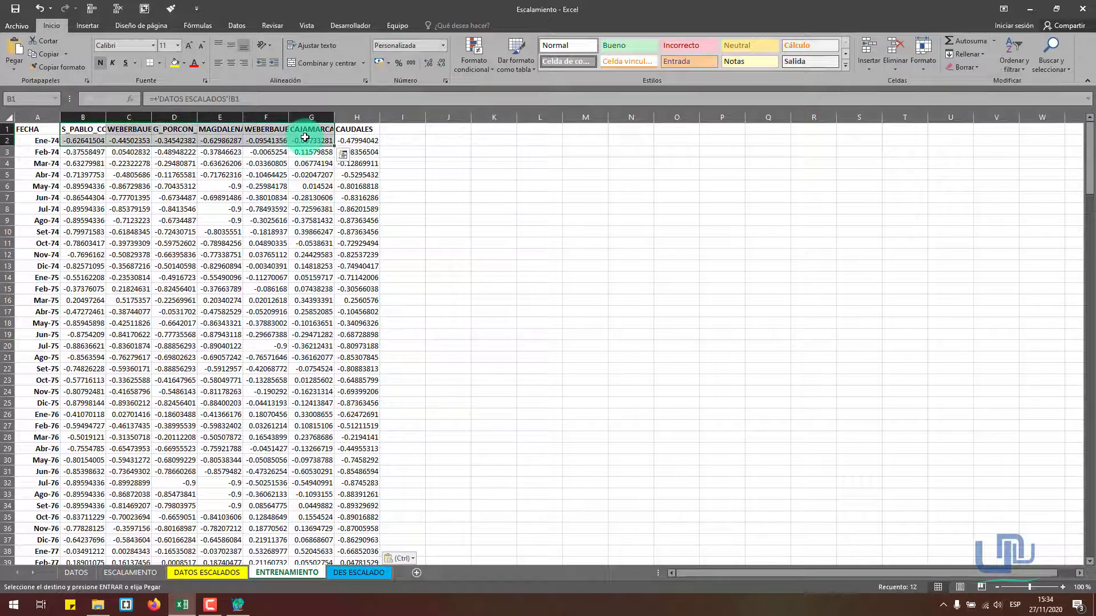
key("ctrl+shift+Down")
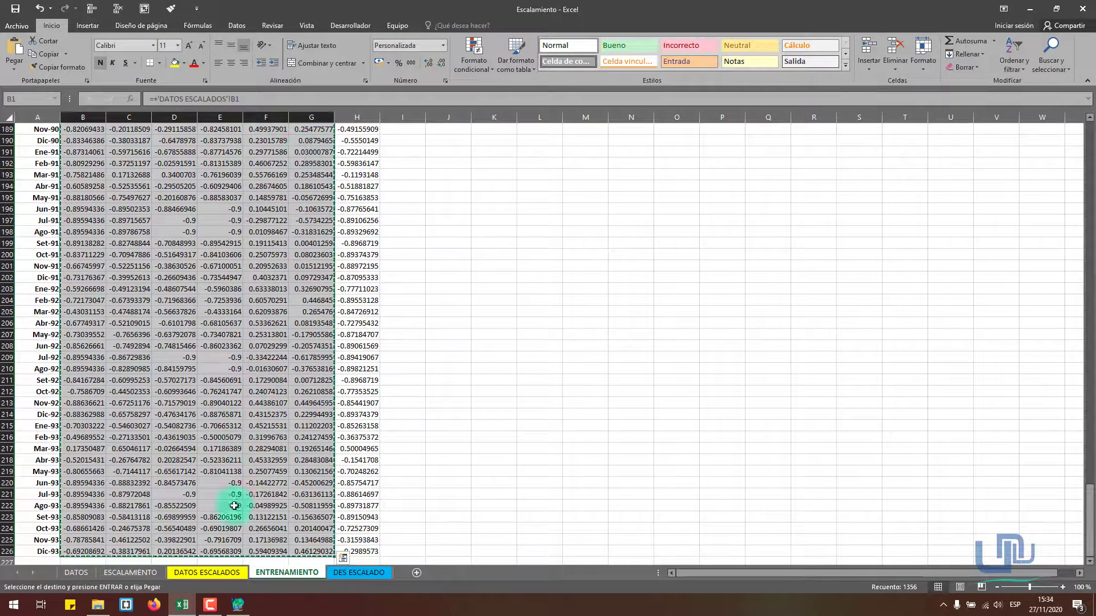
left_click(238, 604)
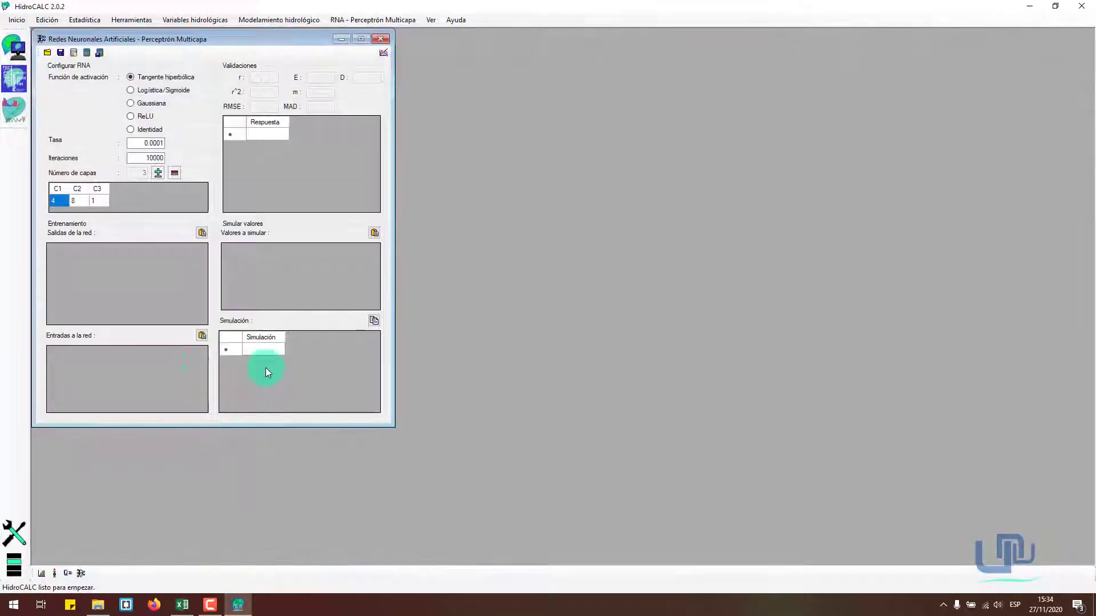
left_click(201, 336)
Copy the CAUDALES column with its header from ENTRENAMIENTO in Excel into HidroCALC's network training outputs (Salidas de la red).
left_click(182, 604)
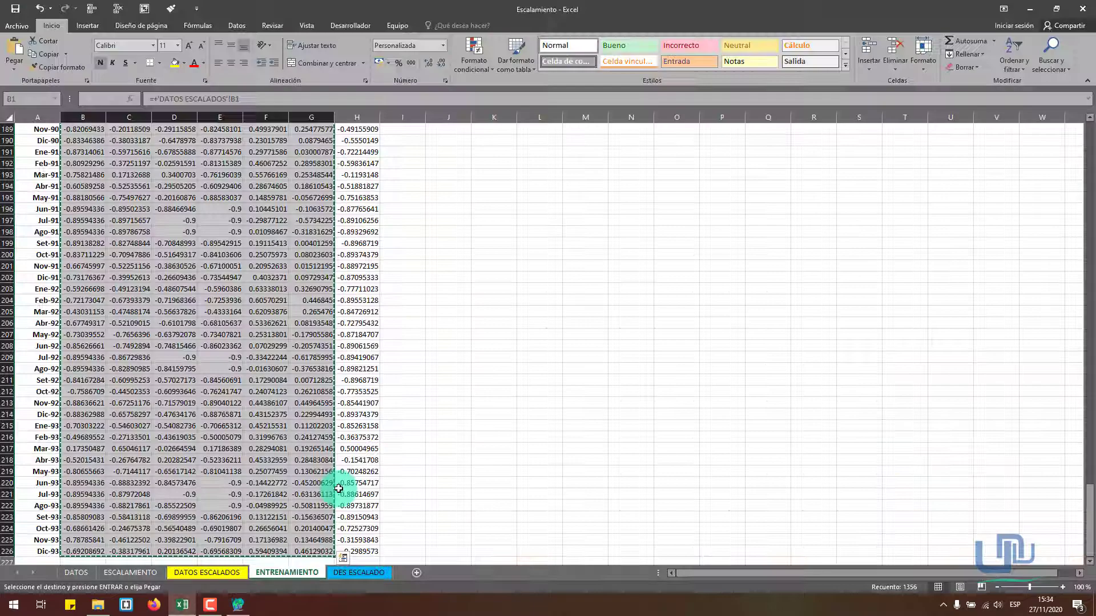
left_click(360, 551)
key("ctrl+shift+Up")
key("ctrl+c")
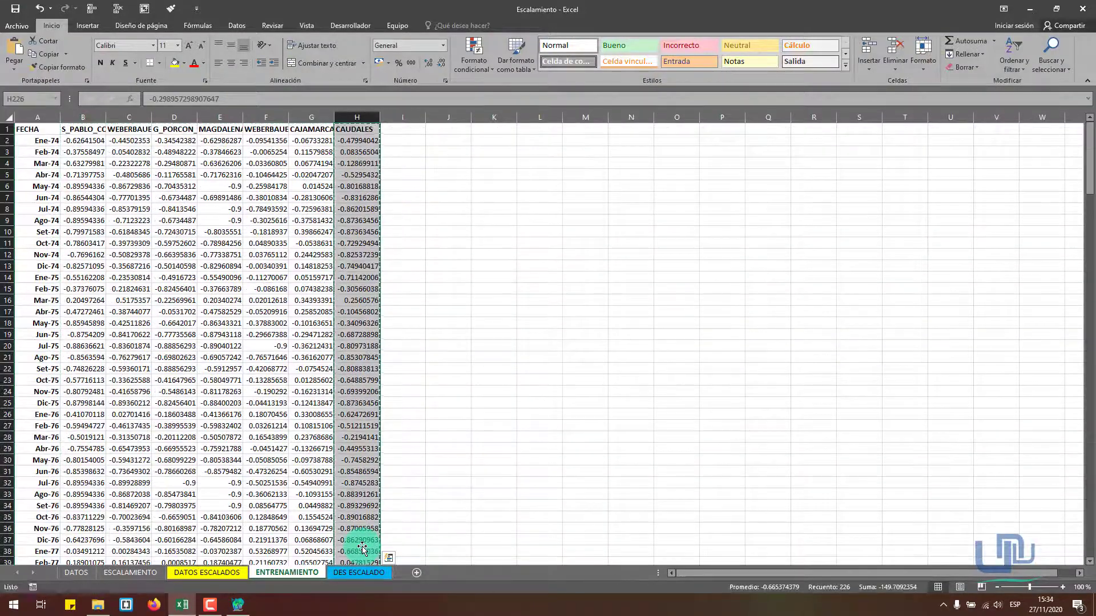
key("alt+Tab")
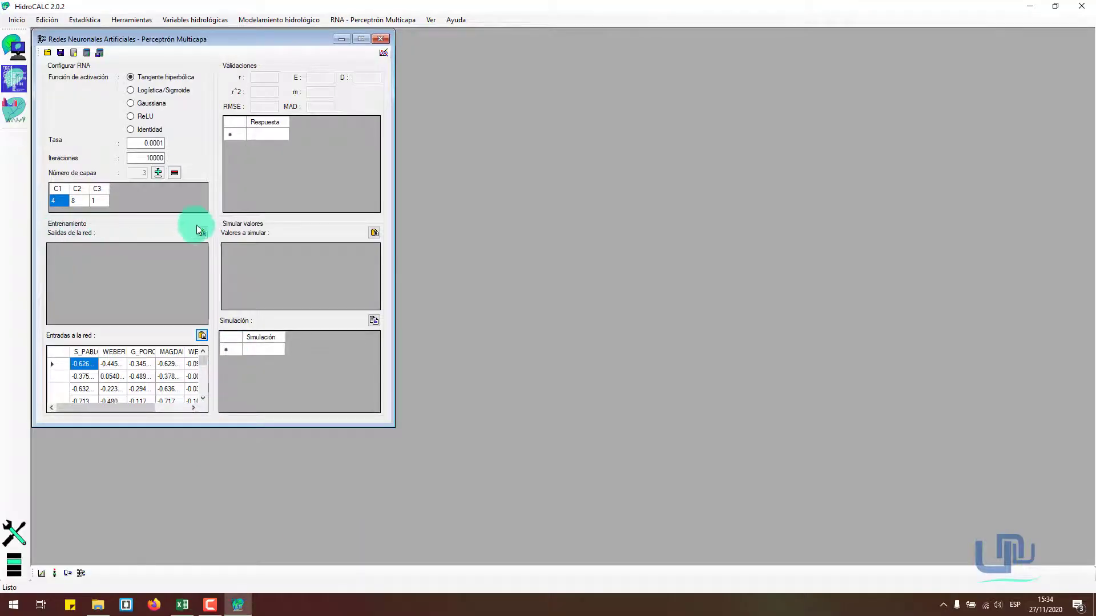
left_click(200, 231)
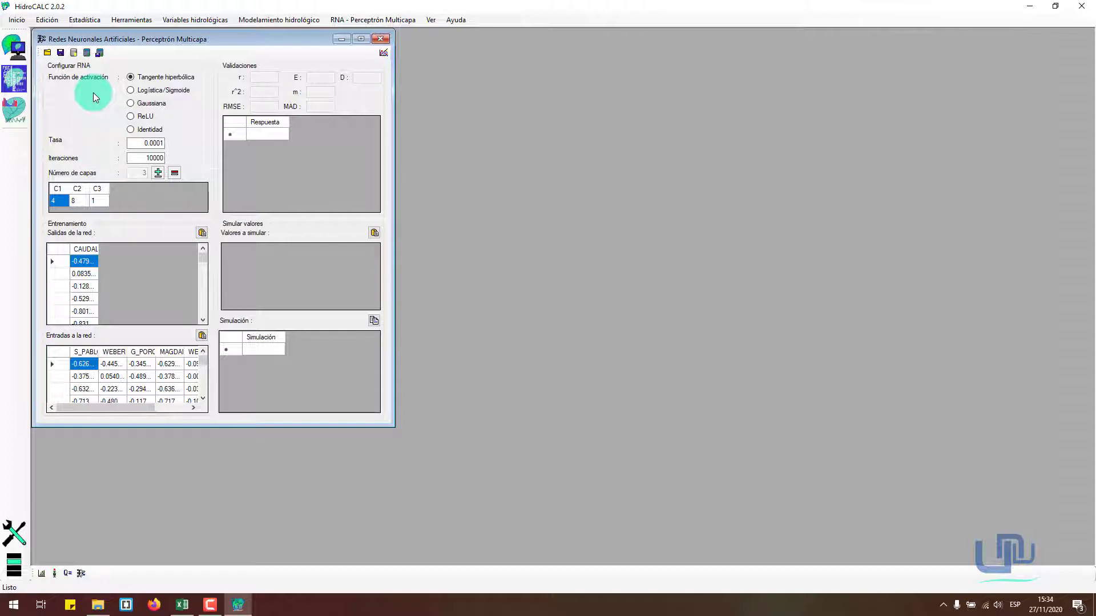
Run the perceptron training with the hyperbolic tangent activation function, a rate of 0.0001 and 10000 iterations.
left_click(63, 204)
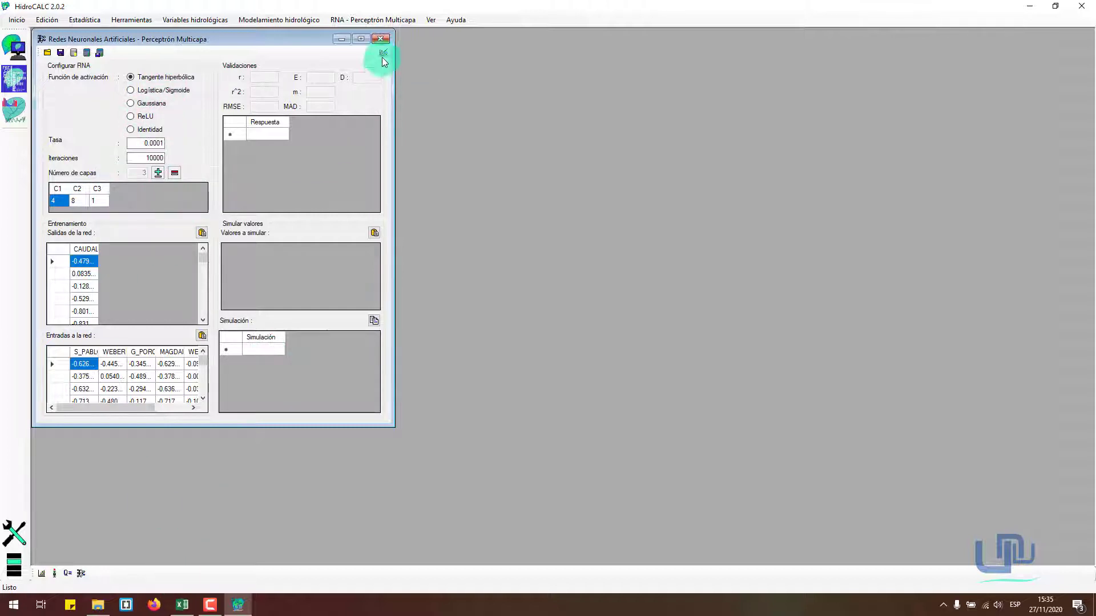
left_click(74, 54)
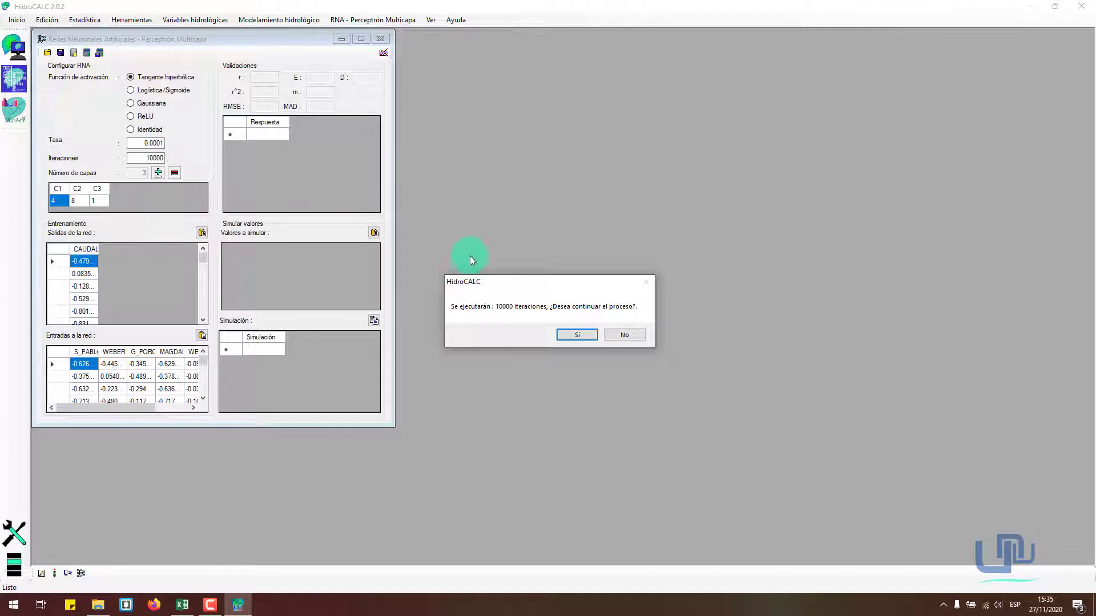
left_click(570, 335)
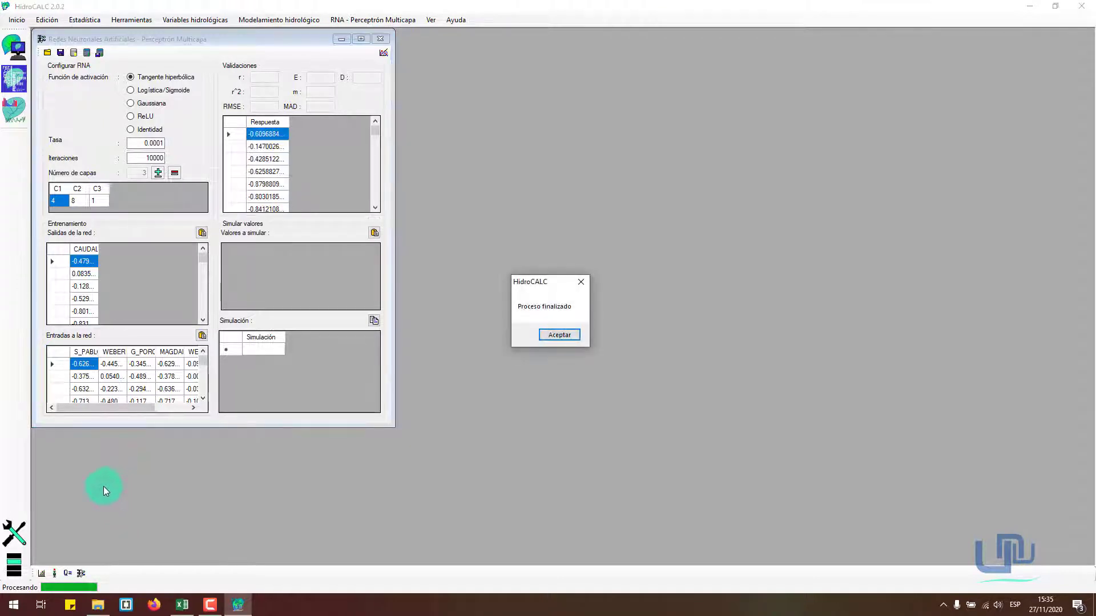
Open the temez3 report from the San_Lucas folder in WordPad and show it beside HidroCALC.
left_click(559, 335)
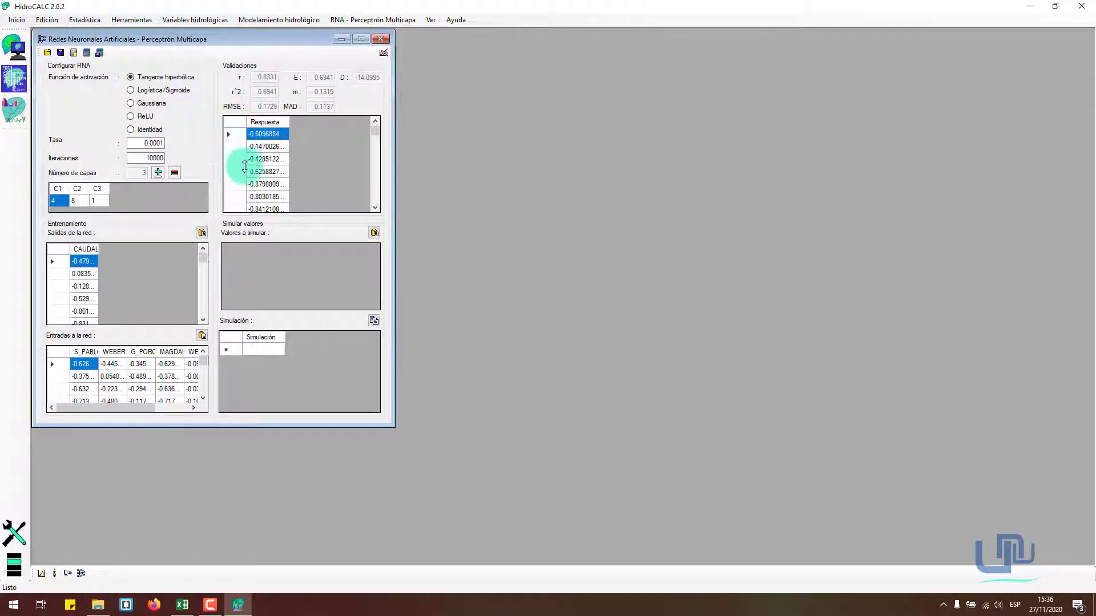
left_click(98, 604)
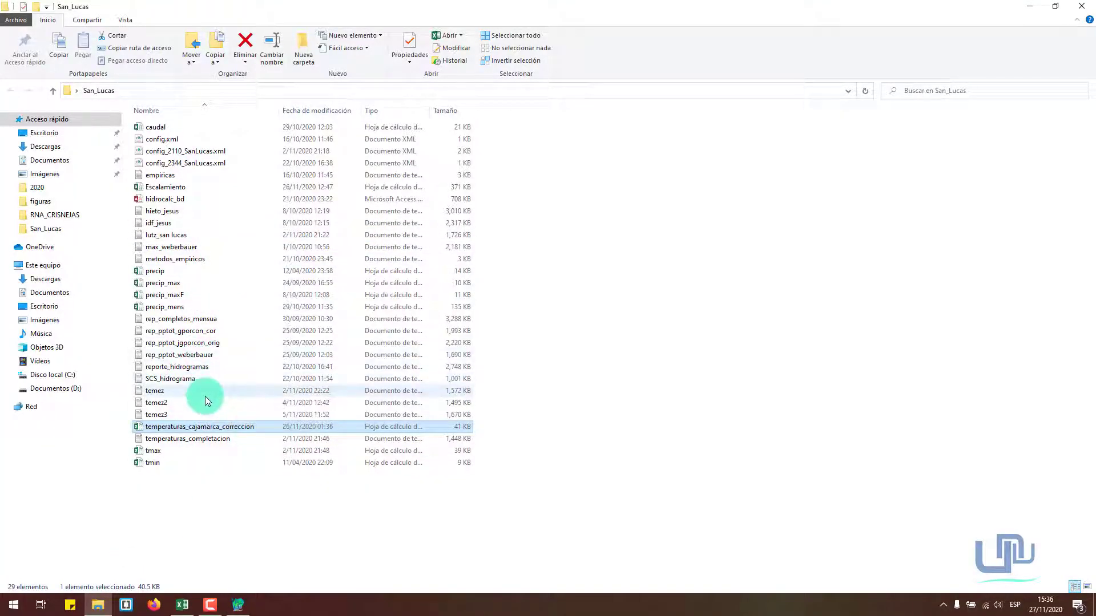
right_click(209, 417)
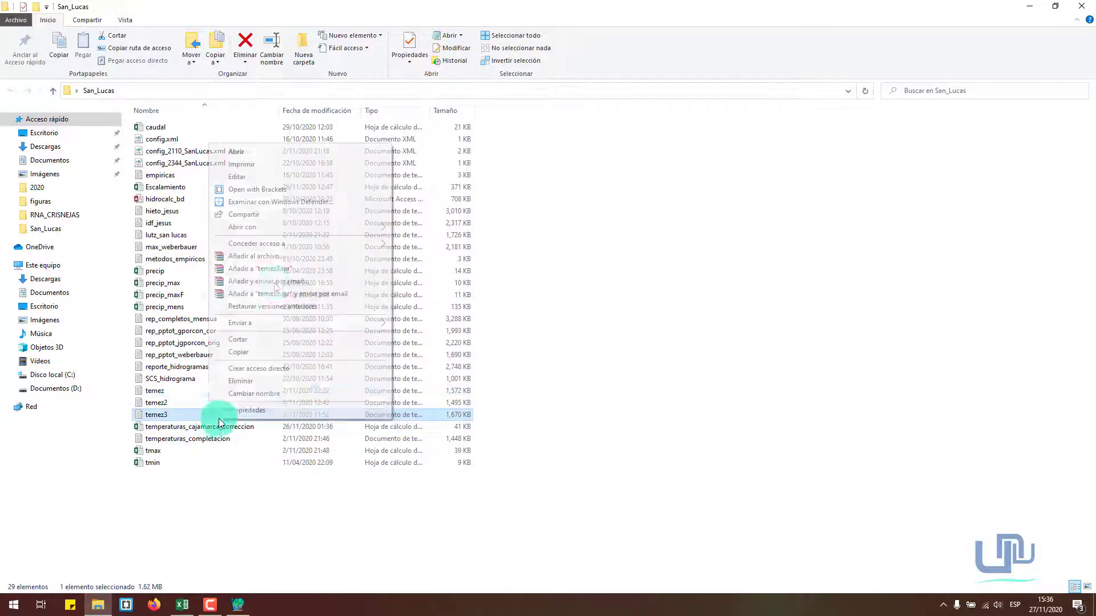
mouse_move(303, 225)
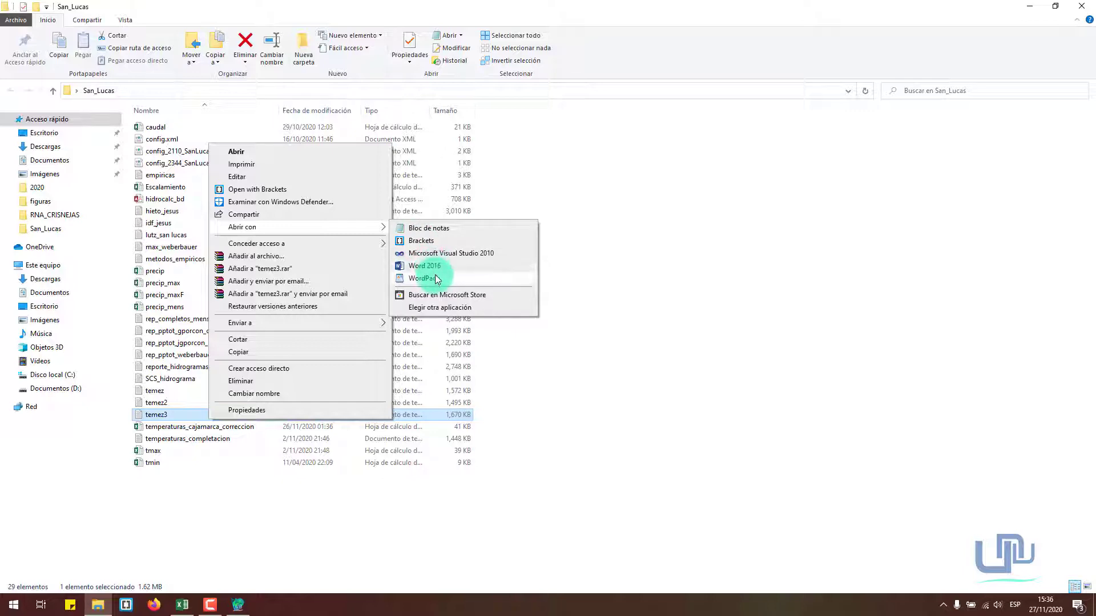
left_click(426, 279)
left_click(1025, 9)
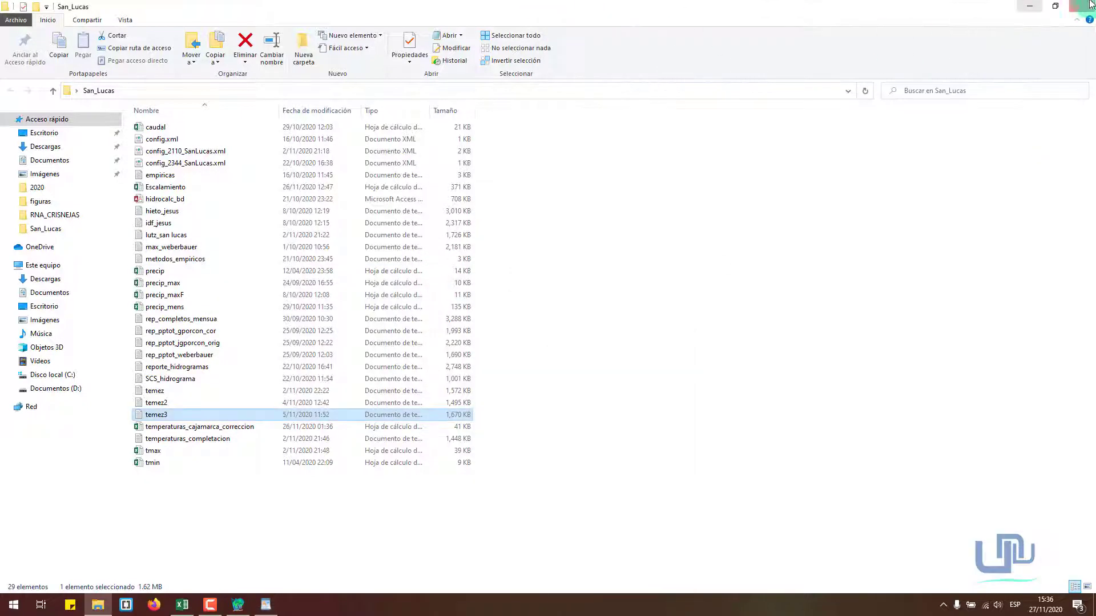
left_click(1027, 7)
left_click(265, 604)
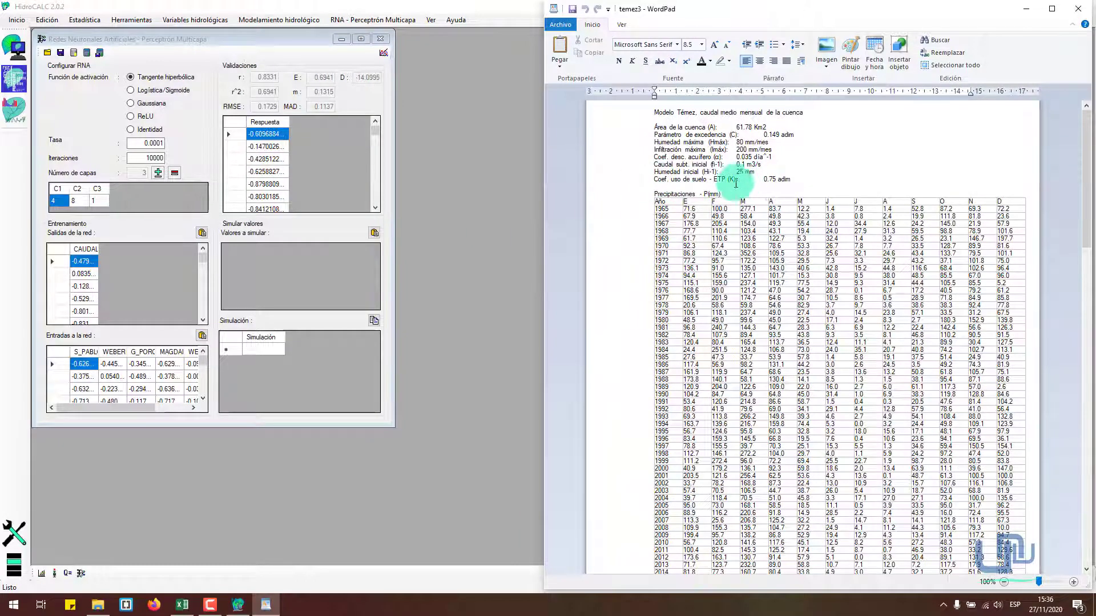
Examine the calibration coefficient, Nash-Sutcliffe efficiency and RMSE at the end of the temez3 report against the network's validation indices, and close the report.
scroll(742, 182, "down", 2)
scroll(680, 291, "down", 20)
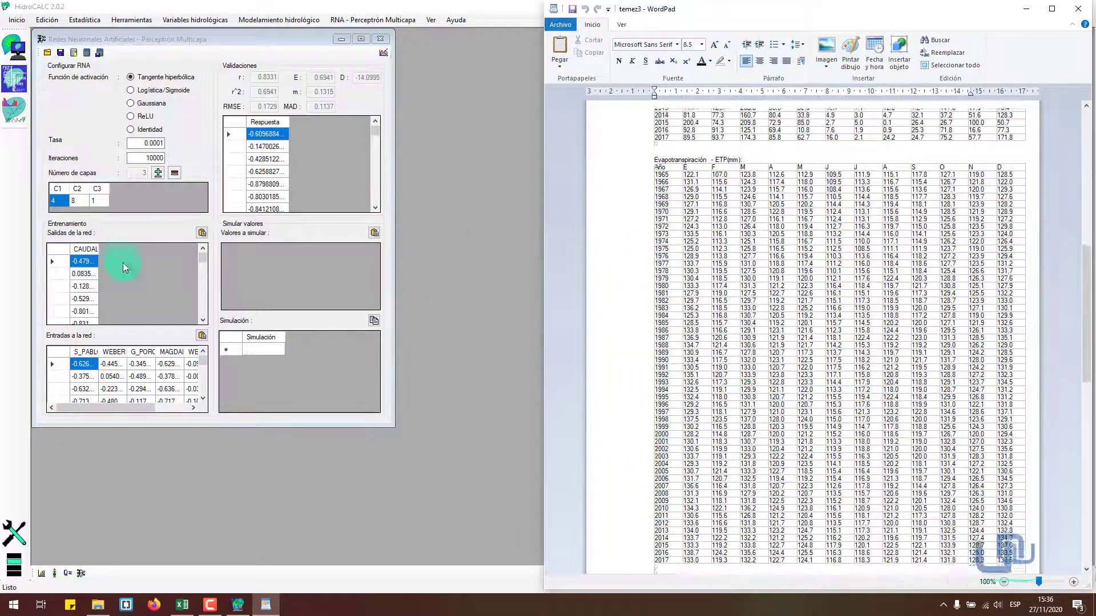
scroll(749, 346, "down", 20)
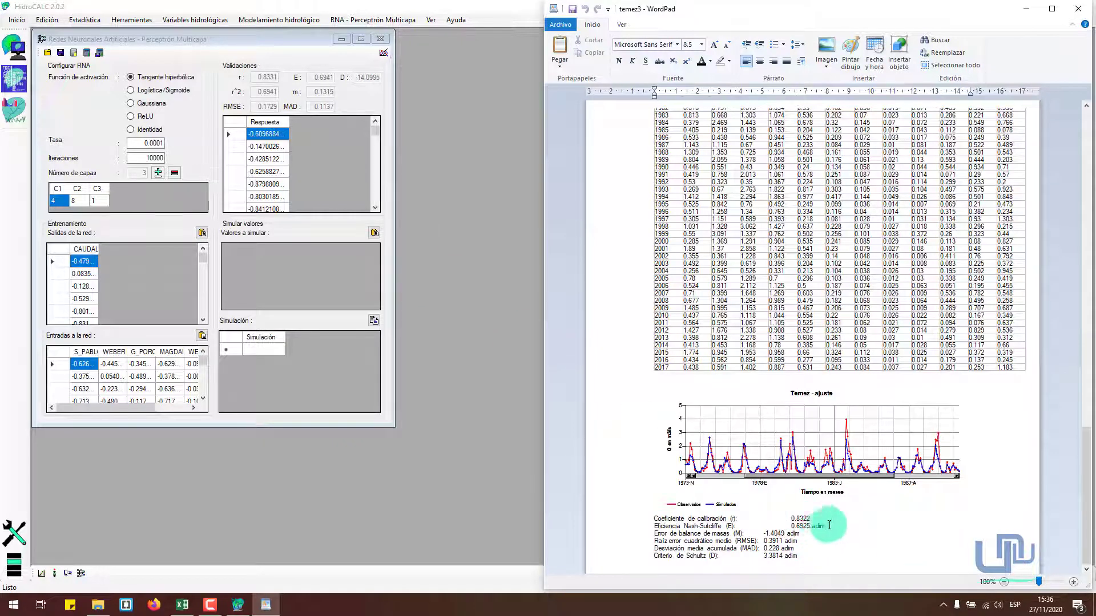
left_click(808, 519)
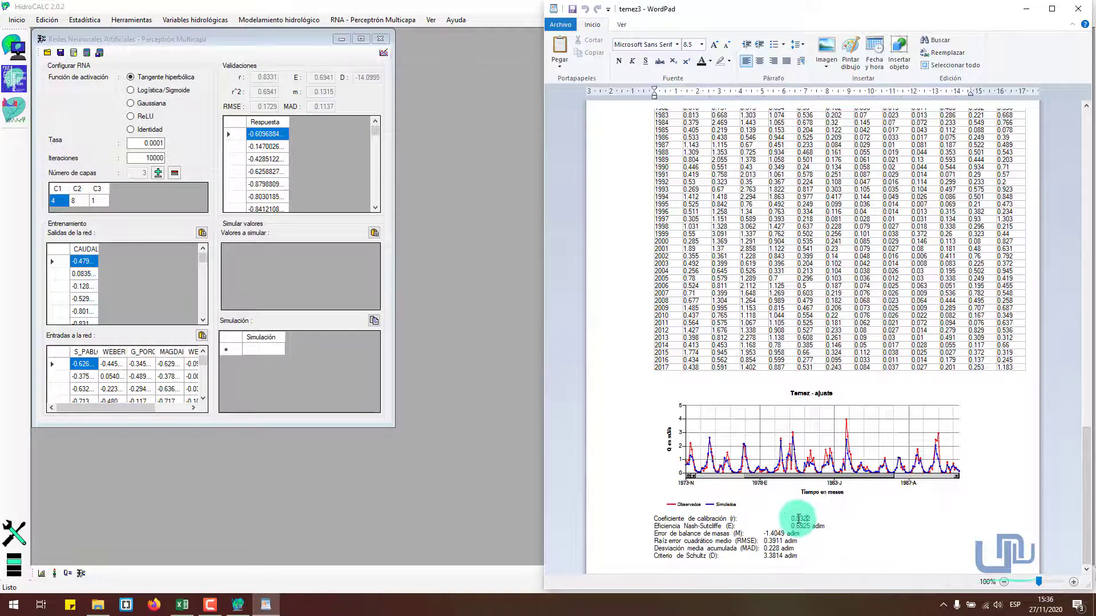
left_click_drag(788, 518, 822, 521)
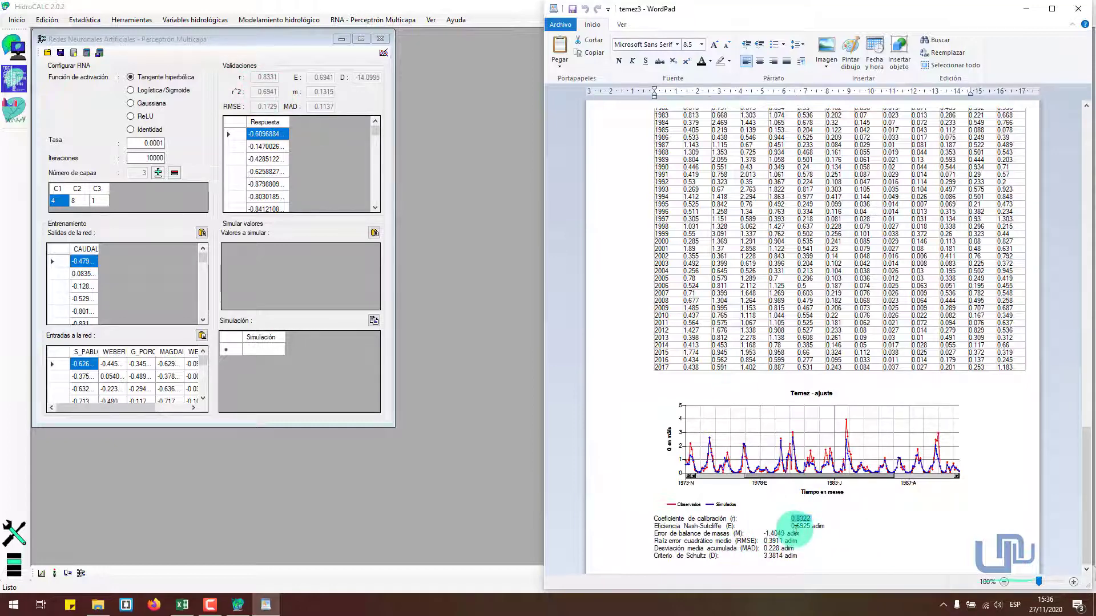
left_click(815, 522)
left_click_drag(826, 525, 791, 526)
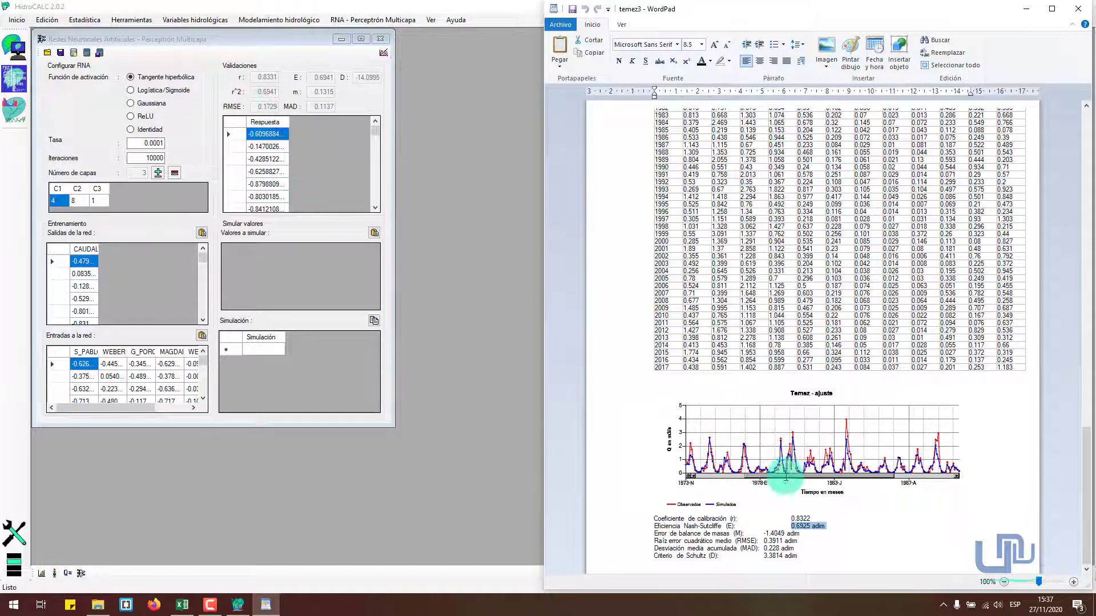
left_click_drag(798, 541, 766, 541)
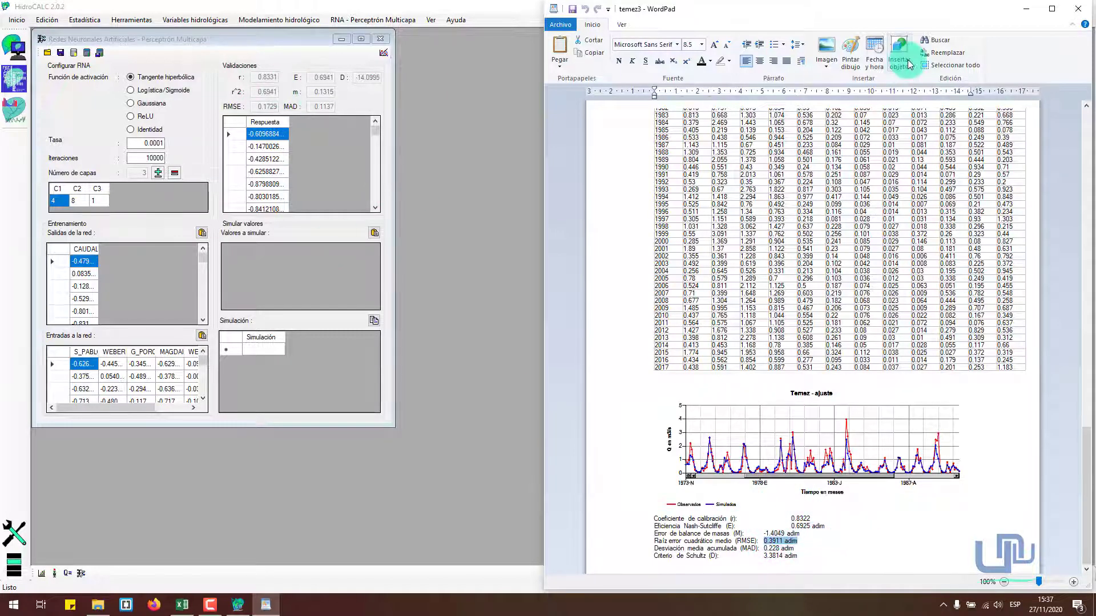
left_click(1080, 10)
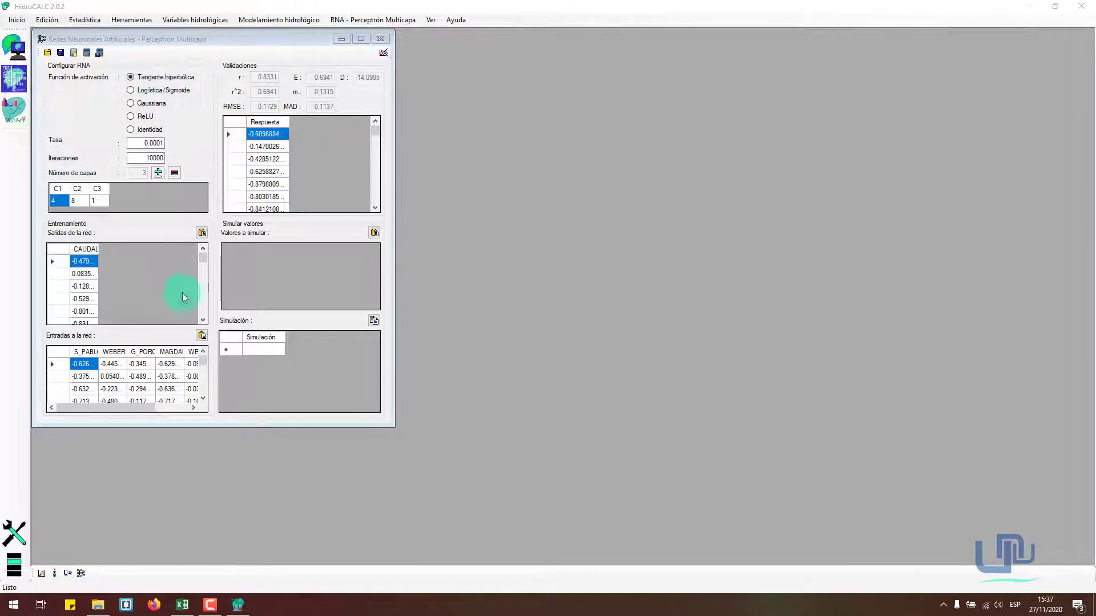
Plot the CAUDALES and Respuesta series of the trained network in HidroCALC and colour the Respuesta series medium blue.
left_click(378, 56)
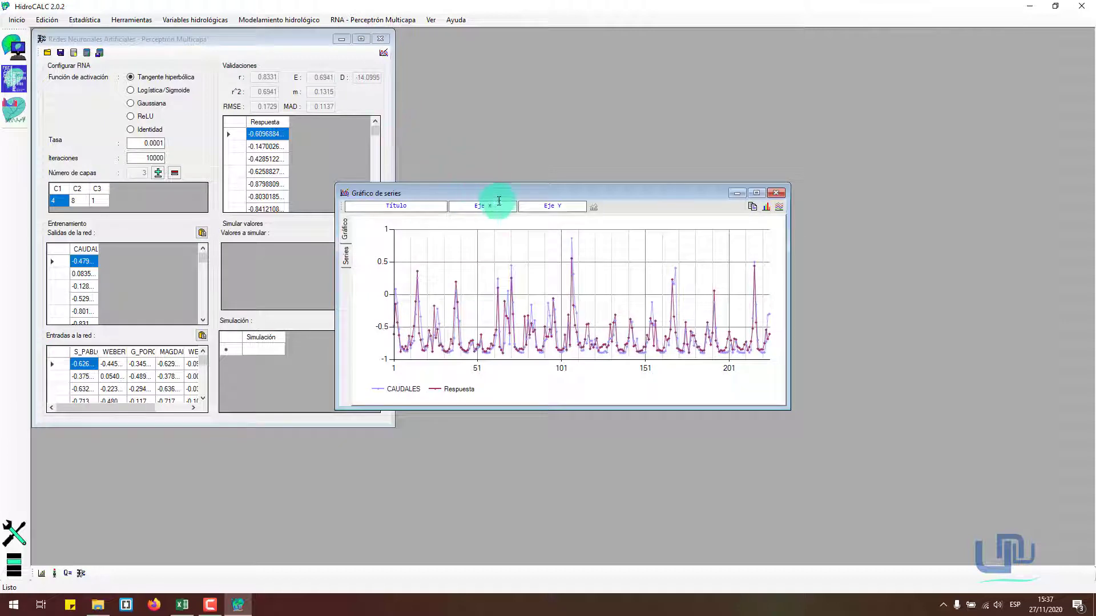
mouse_move(526, 193)
left_mouse_down()
mouse_move(656, 127)
mouse_move(617, 114)
left_mouse_up()
left_click(435, 183)
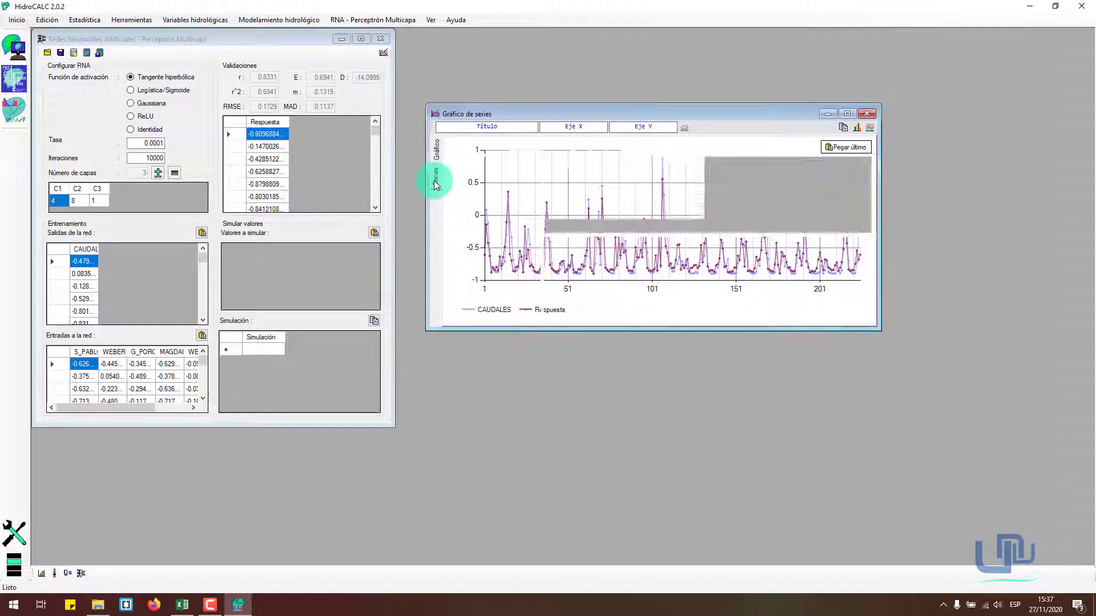
left_click(600, 193)
left_click(622, 197)
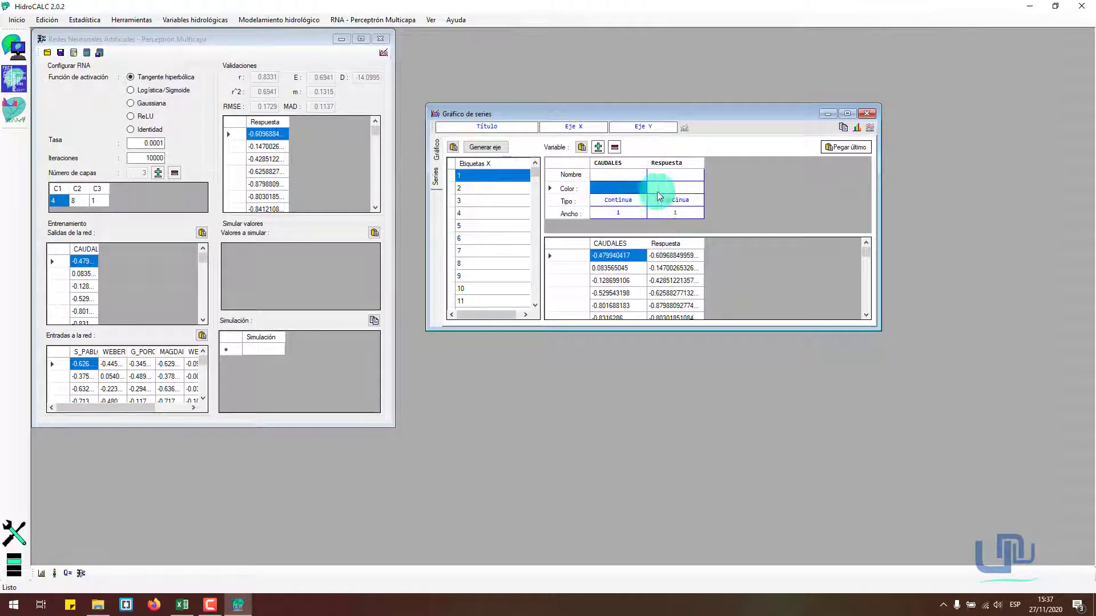
left_click(662, 189)
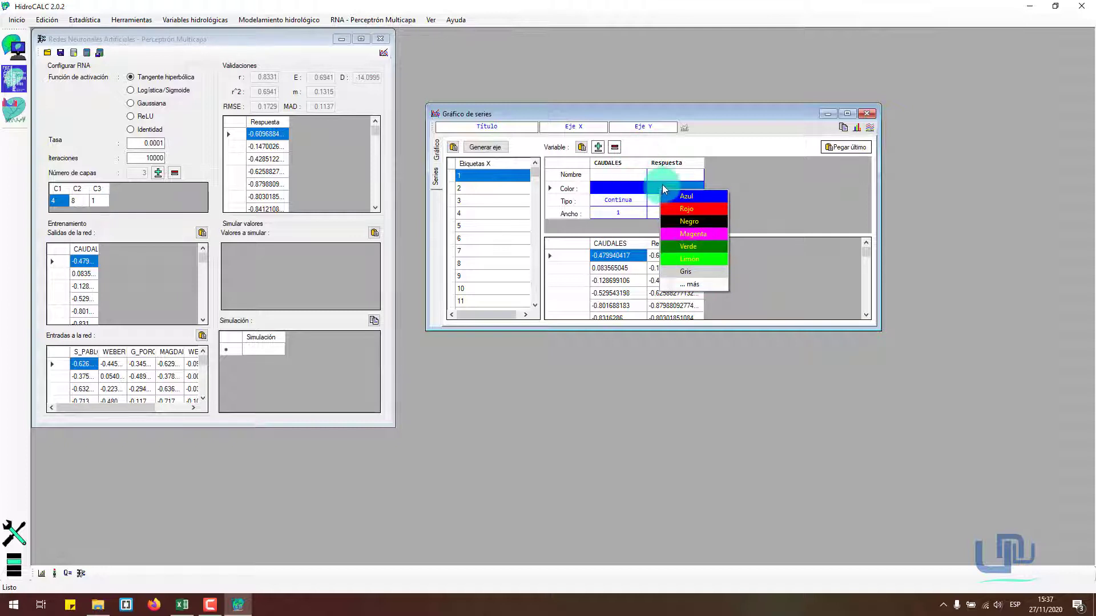
left_click(622, 190)
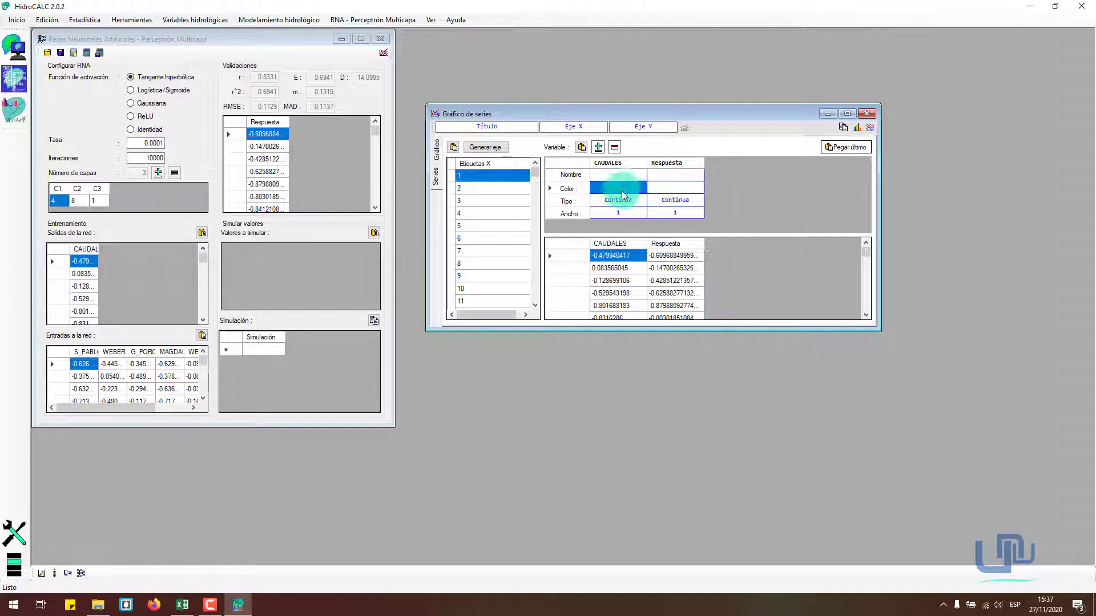
left_click(662, 189)
left_click(702, 282)
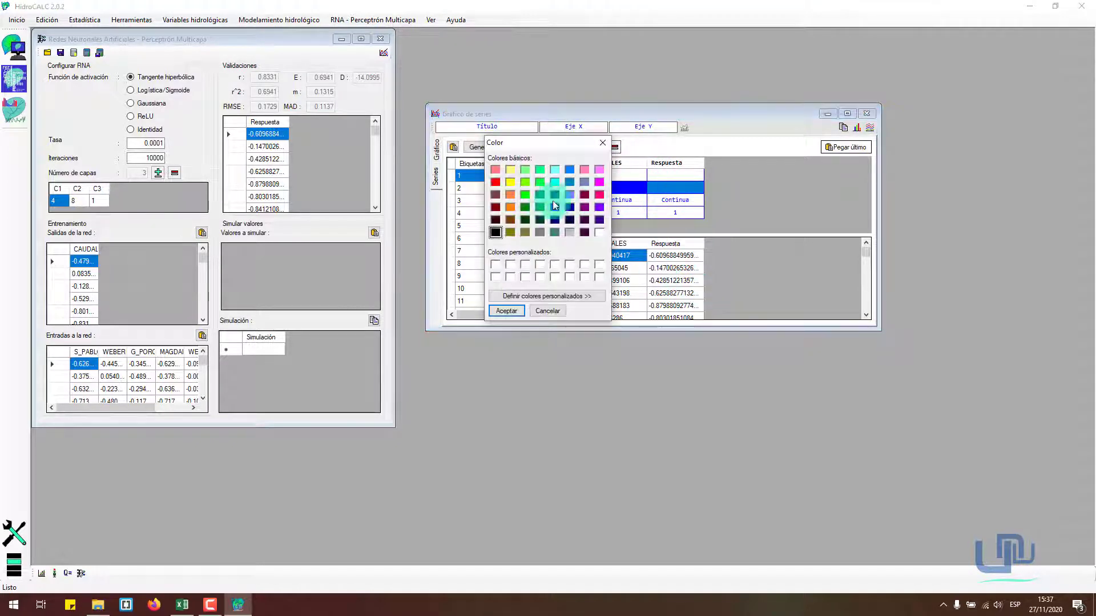
left_click(569, 181)
left_click(505, 310)
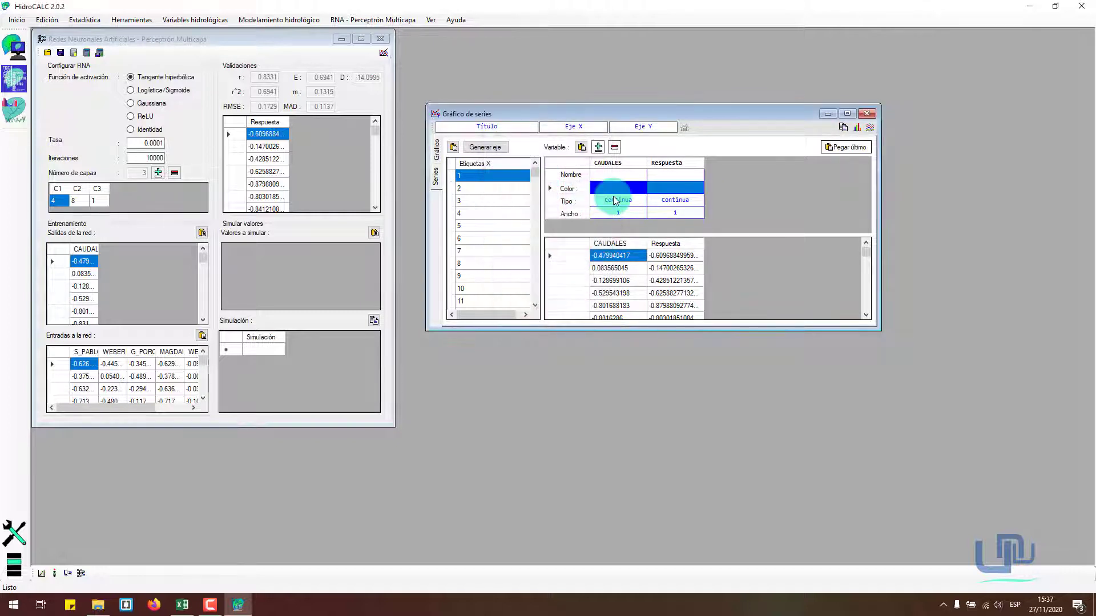
Colour the CAUDALES series magenta, set the Respuesta line type to Líneas, and redraw the series chart in a wider window.
left_click(621, 190)
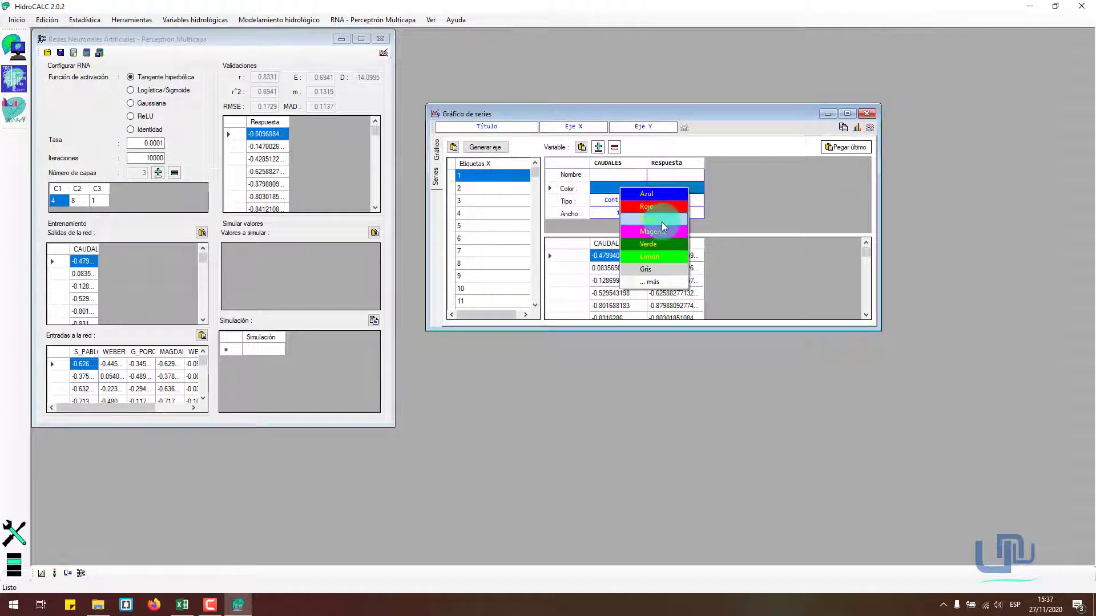
left_click(665, 244)
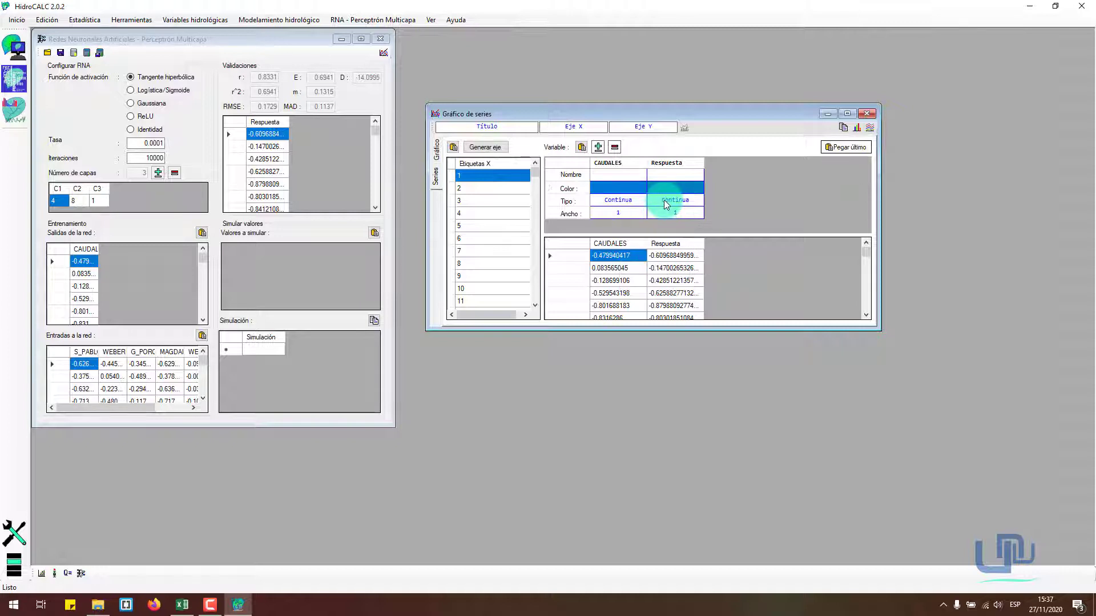
left_click(665, 203)
left_click(673, 219)
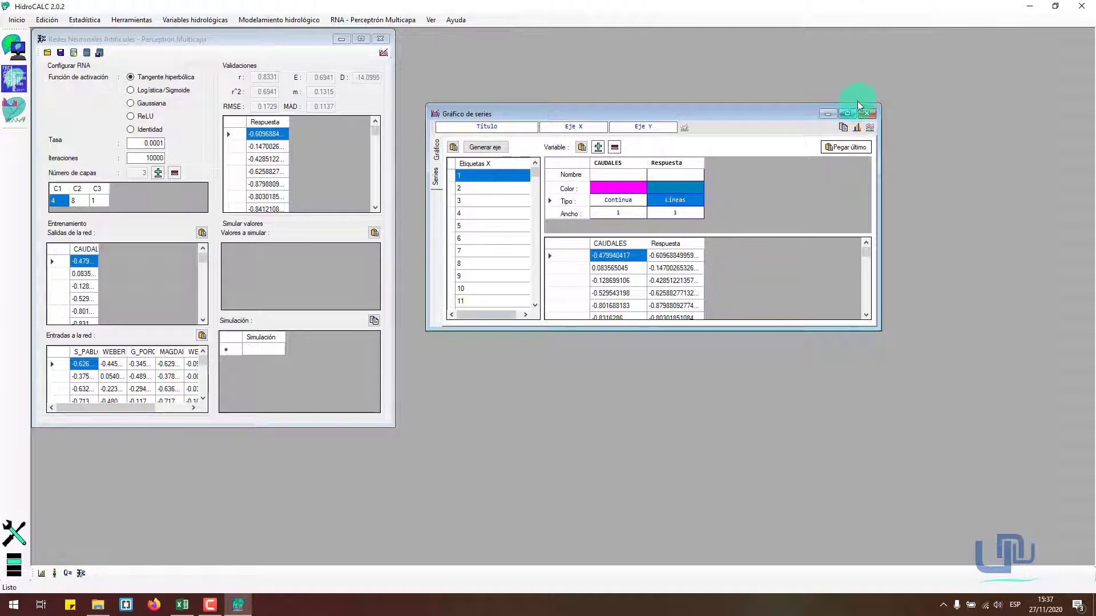
left_click(869, 128)
left_click_drag(877, 183, 1074, 188)
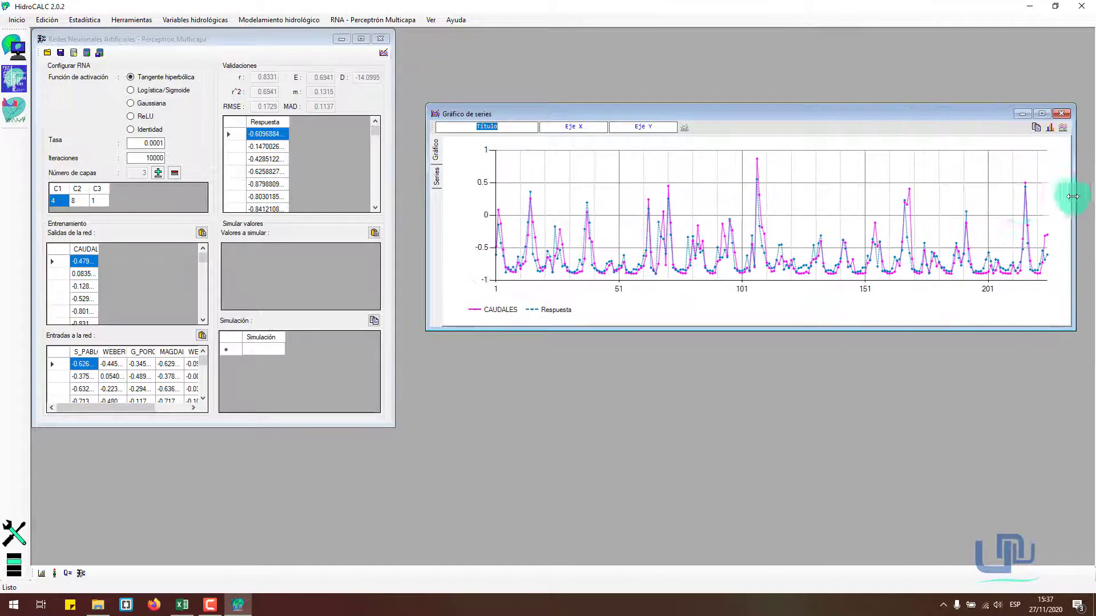
Compare the CAUDALES and Respuesta curves up close from the first to the last records, and close the series chart.
left_click_drag(600, 200, 469, 298)
left_click(498, 160)
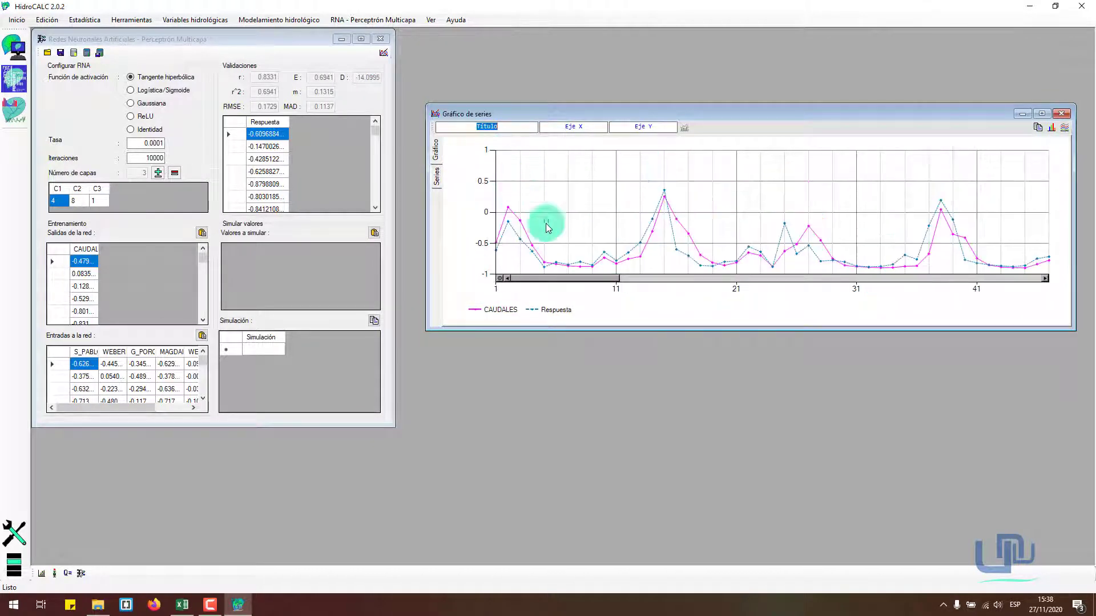
left_click_drag(595, 282, 1025, 295)
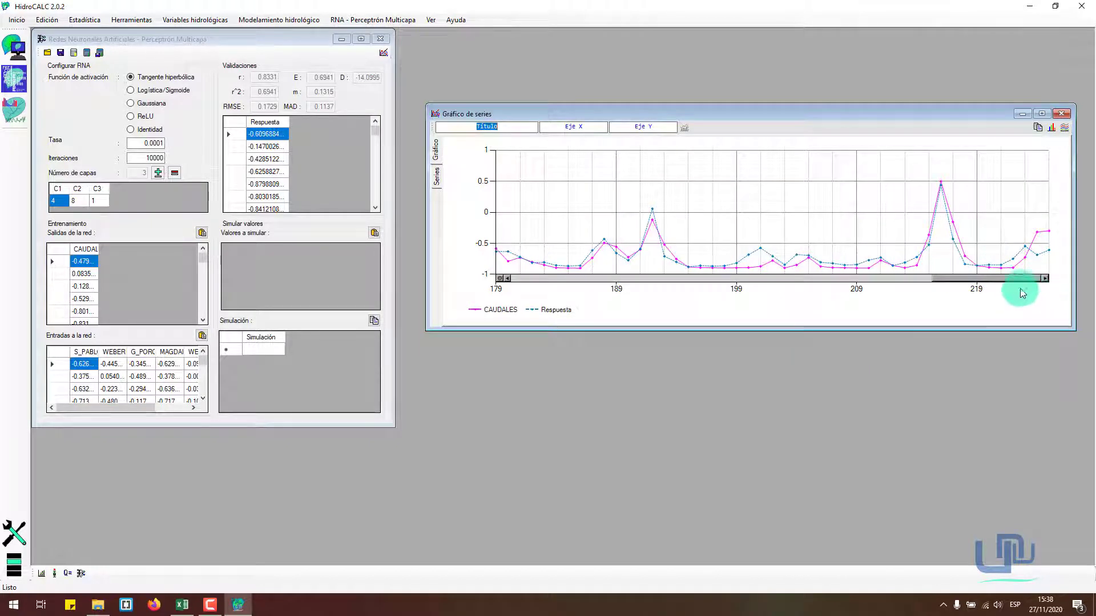
left_click(1062, 113)
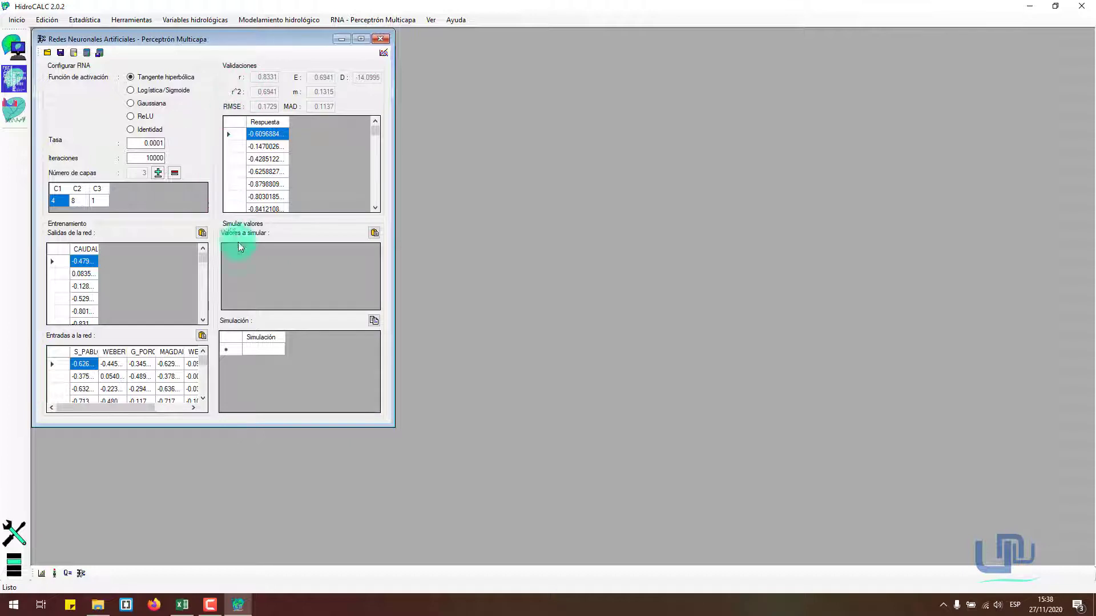
Switch to the Escalamiento workbook in Excel and remove the CAUDALES filter in DATOS ESCALADOS to show all rows.
left_click(183, 605)
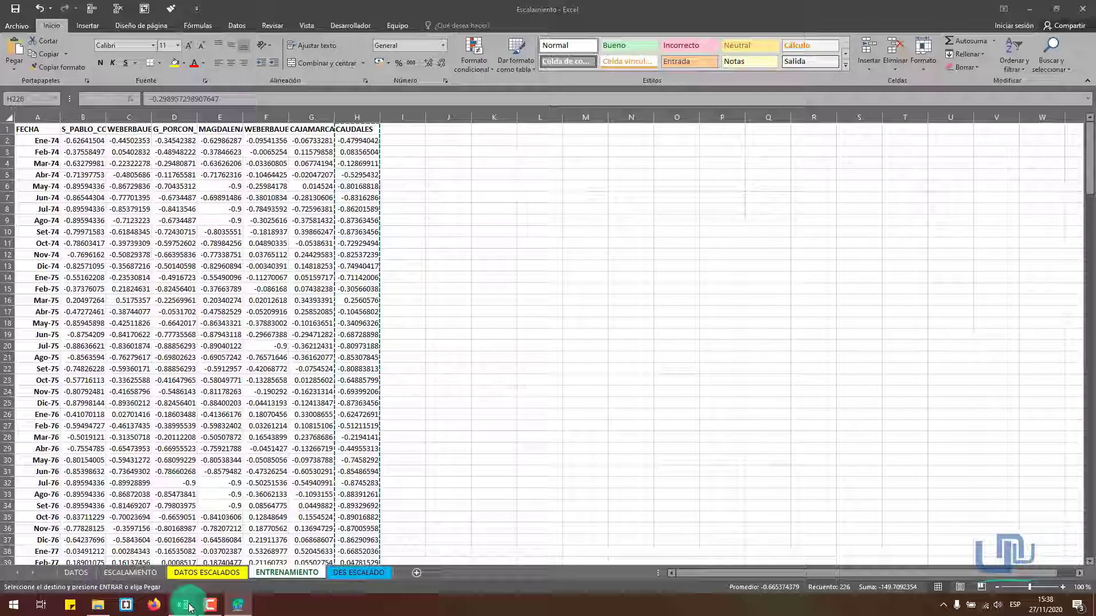
left_click(206, 572)
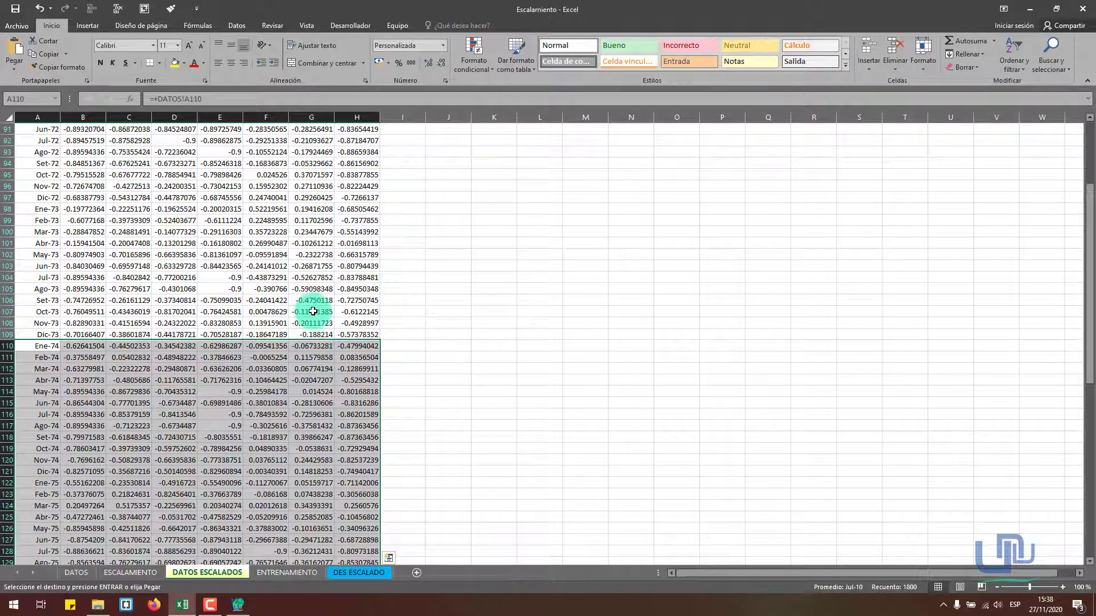
key("ctrl+Up")
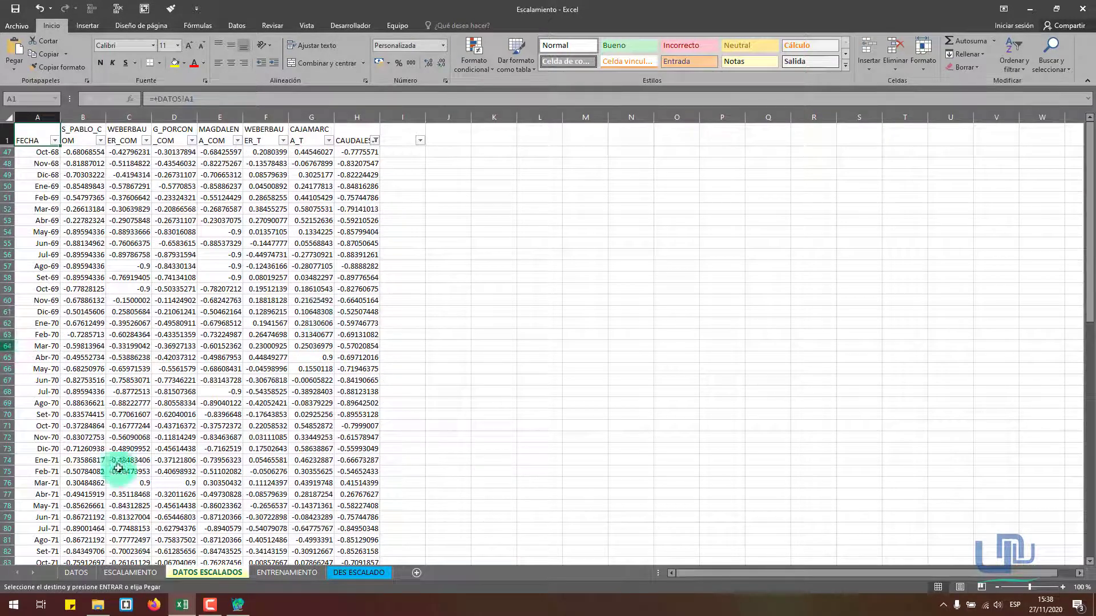
left_click(375, 139)
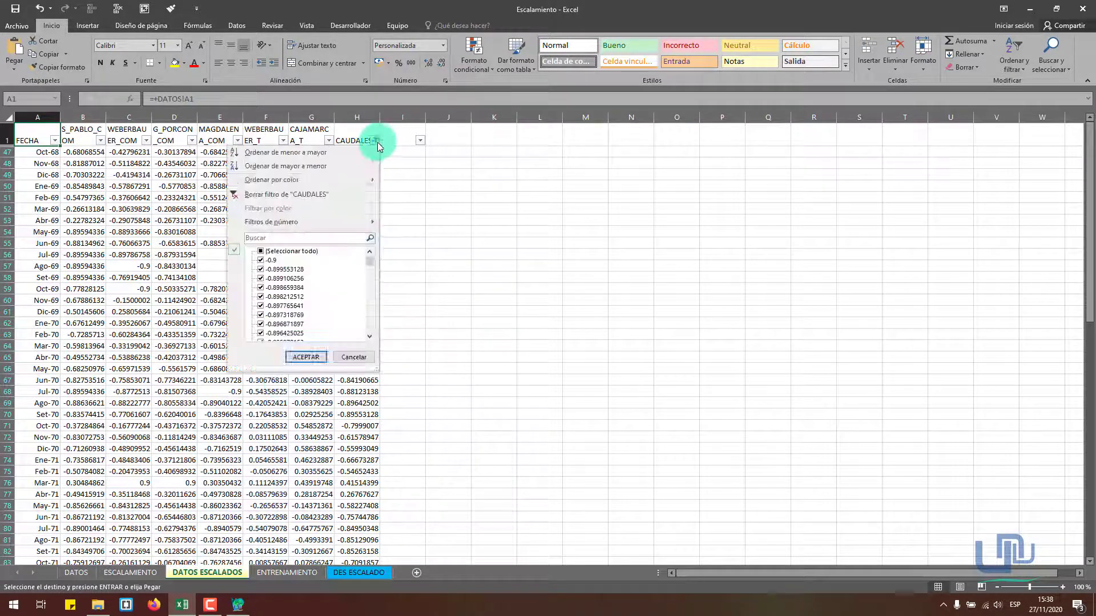
left_click(305, 356)
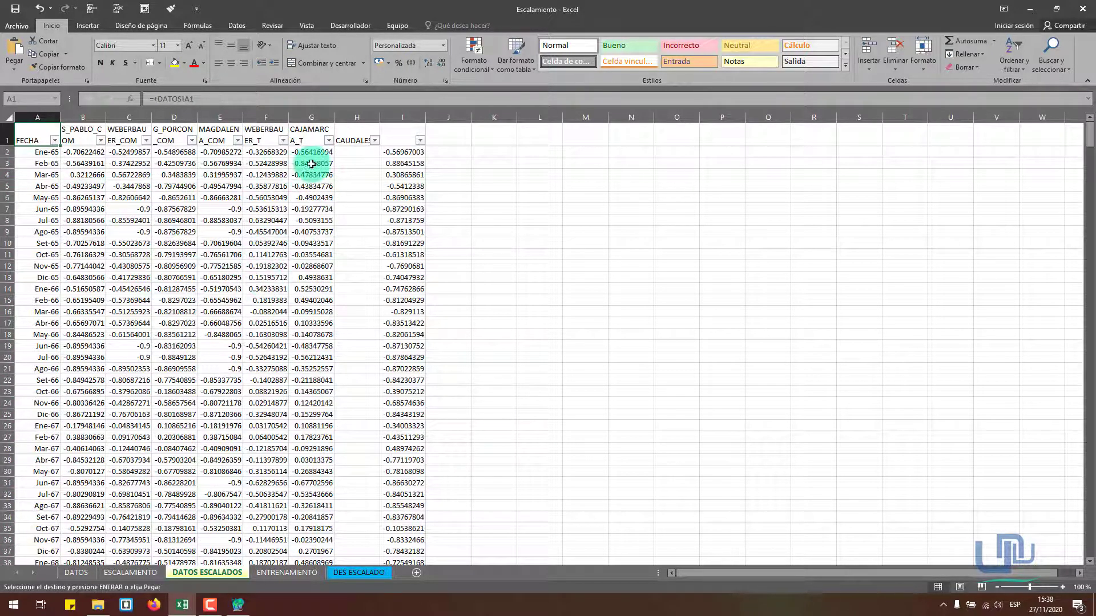
Copy the six scaled climate columns, S_PABLO_COM through CAJAMARCA_T, with headers down to Dic-17 in DATOS ESCALADOS.
left_click_drag(81, 136, 316, 256)
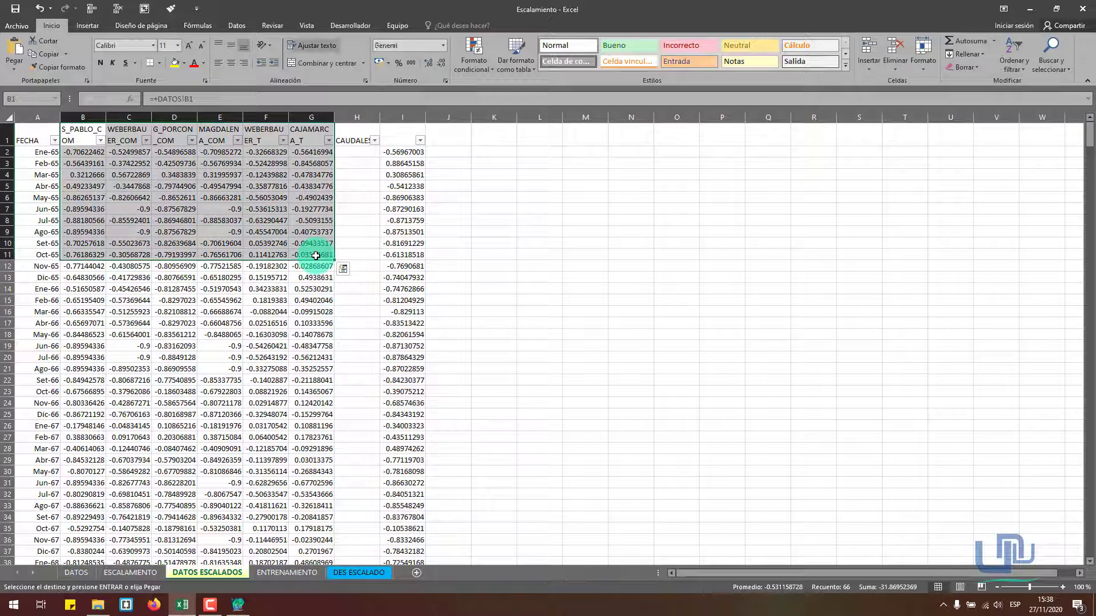
scroll(354, 267, "down", 8)
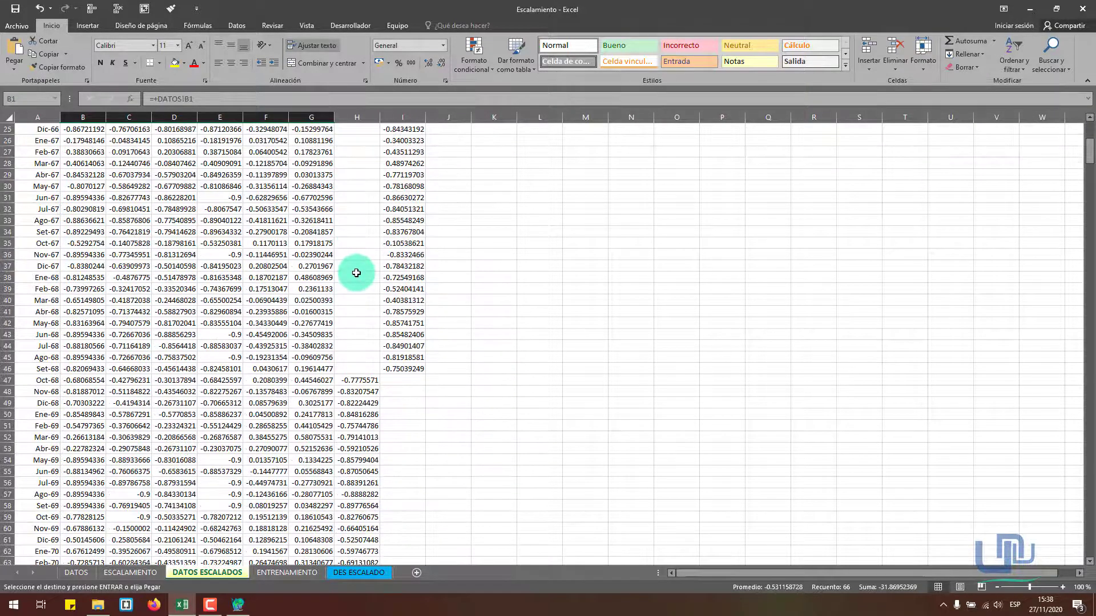
scroll(356, 272, "down", 10)
key("ctrl+shift+Down")
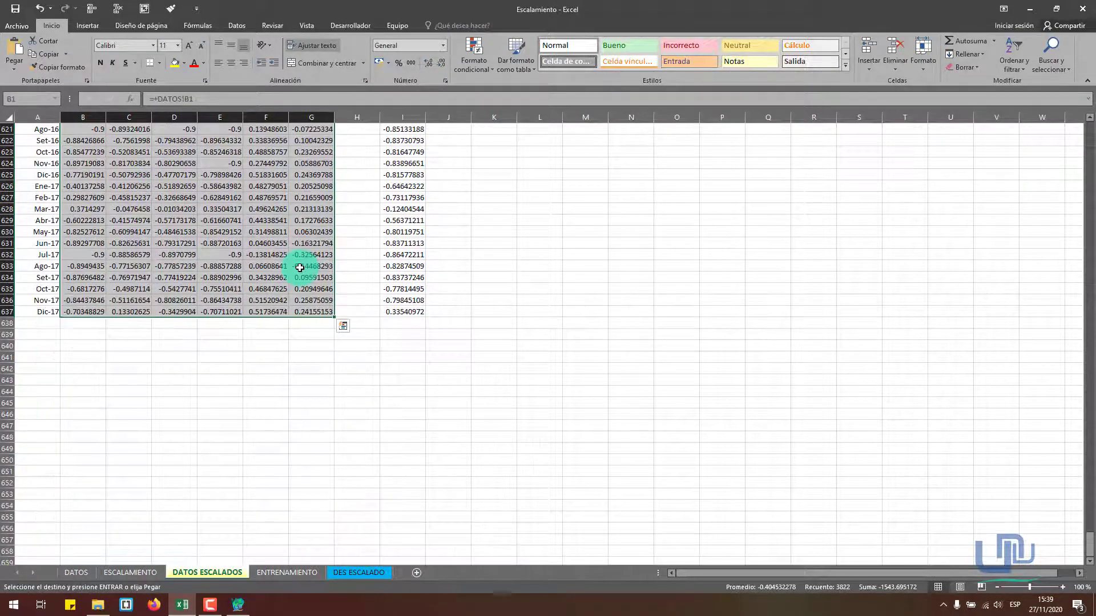
scroll(514, 263, "up", 5)
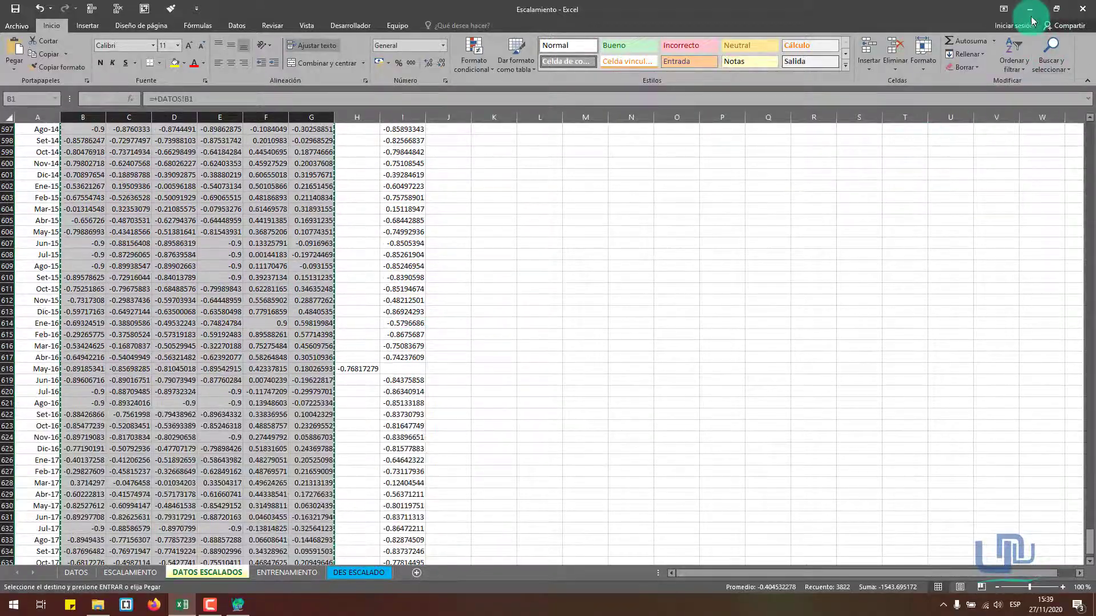
Switch to HidroCALC, paste the copied climate series as Valores a simular, and calculate the network simulation.
left_click(1029, 9)
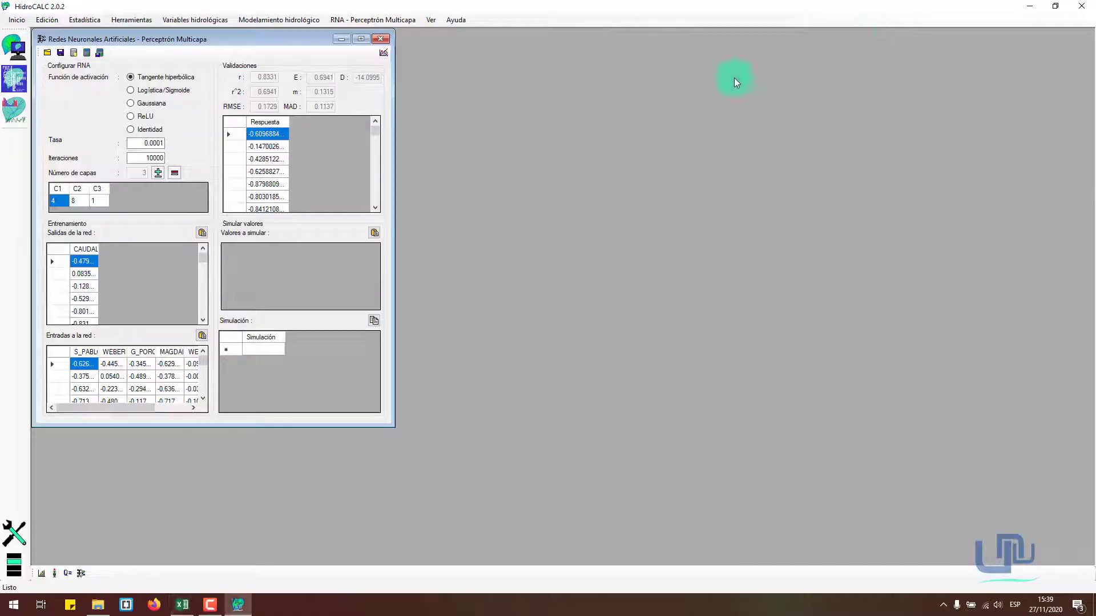
left_click(374, 234)
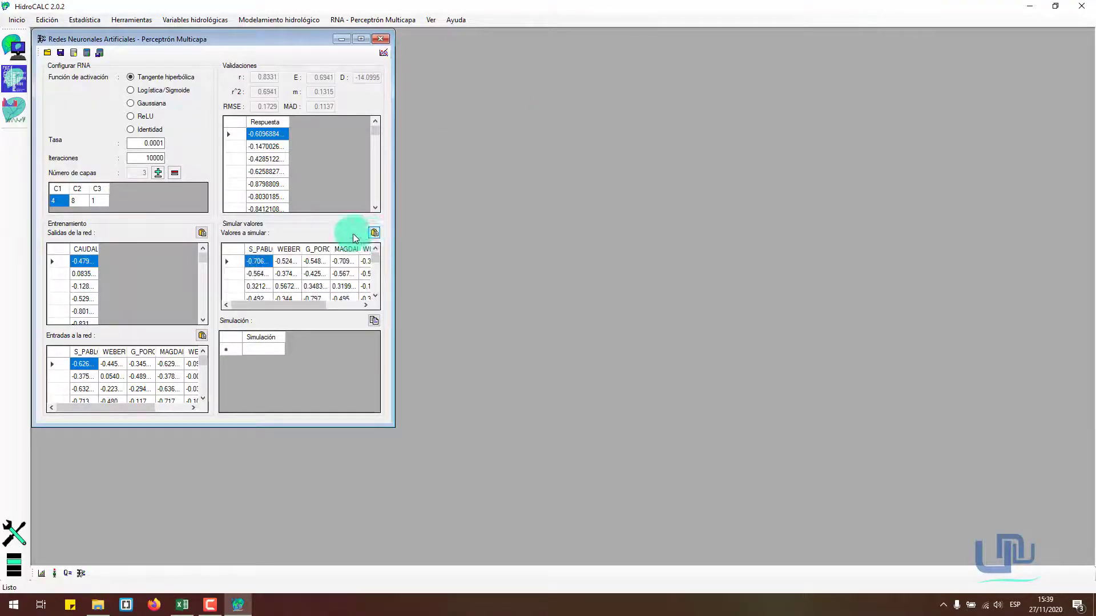
left_click(86, 53)
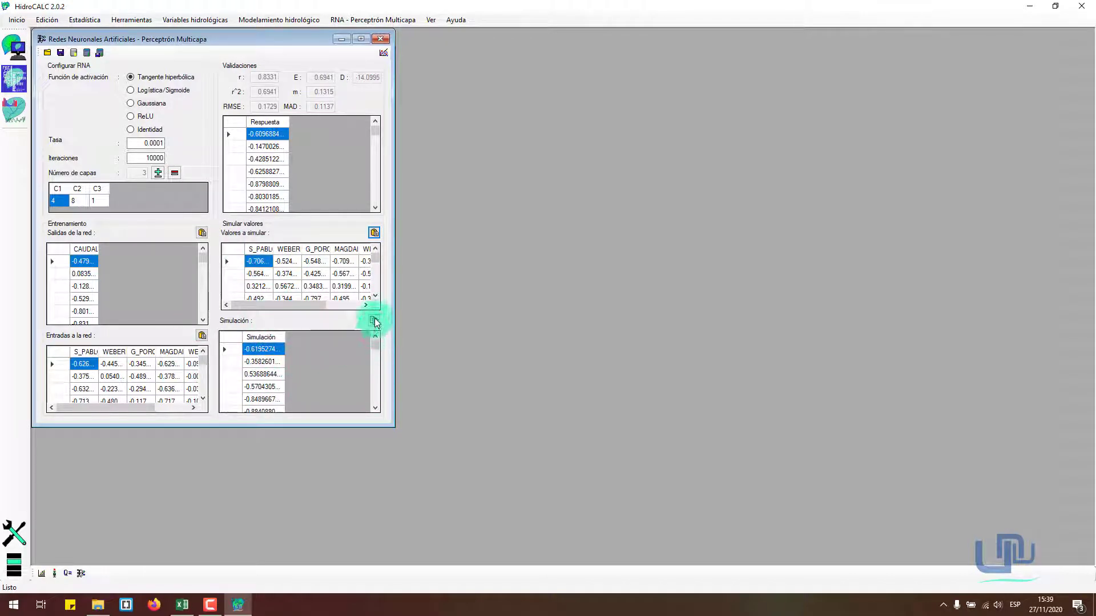
Switch back to the Escalamiento workbook in Excel and paste the Simulación results with their header from cell I1 in DATOS ESCALADOS.
left_click(186, 604)
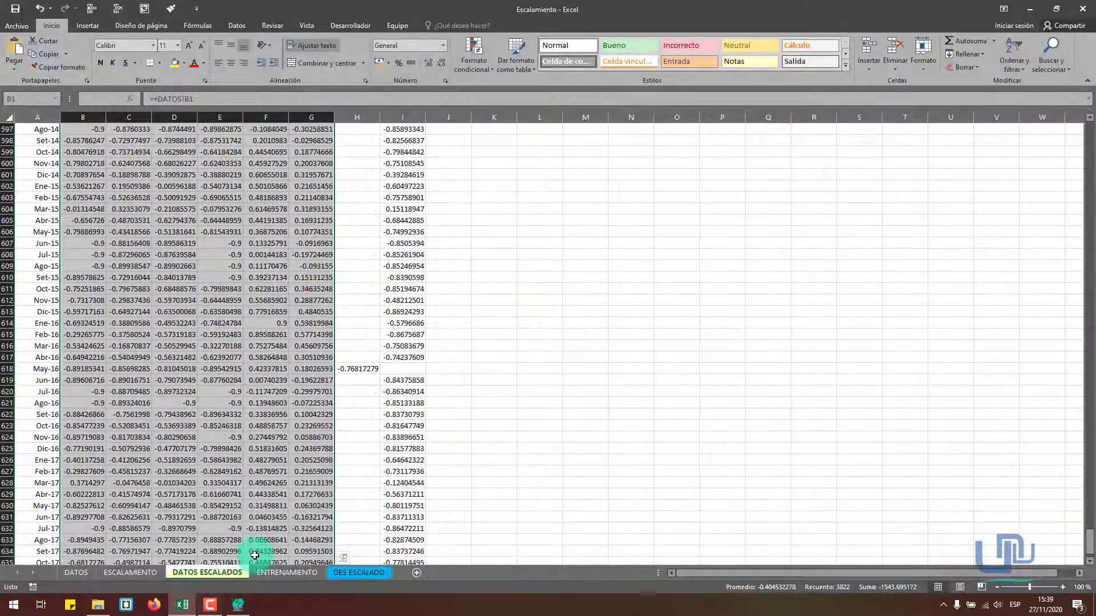
key("ctrl+Home")
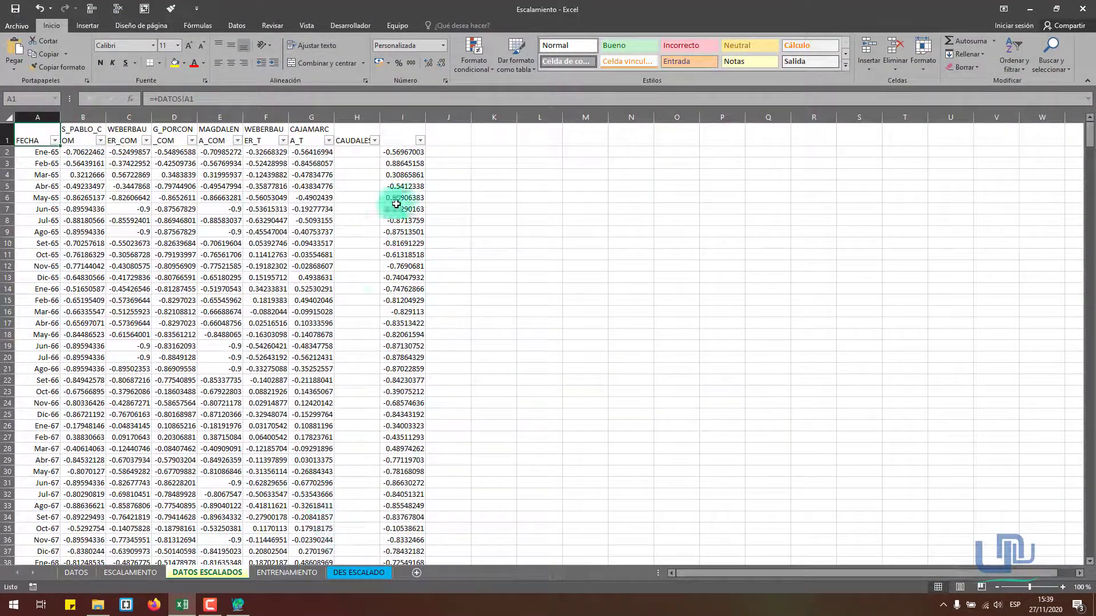
left_click(387, 139)
left_click(41, 57)
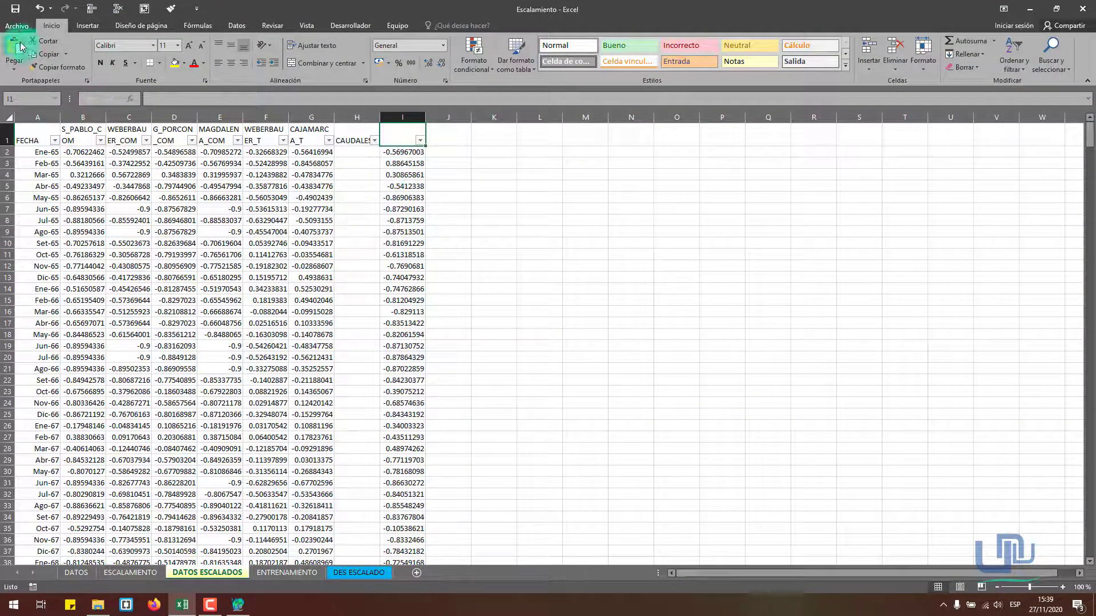
left_click(17, 48)
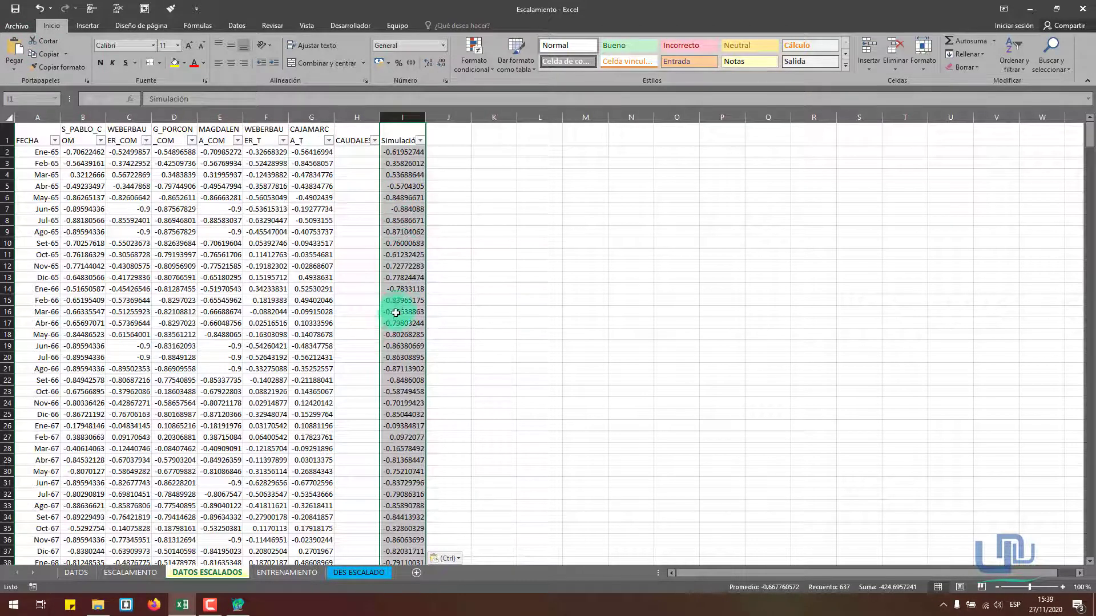
scroll(341, 278, "down", 3)
scroll(353, 284, "up", 3)
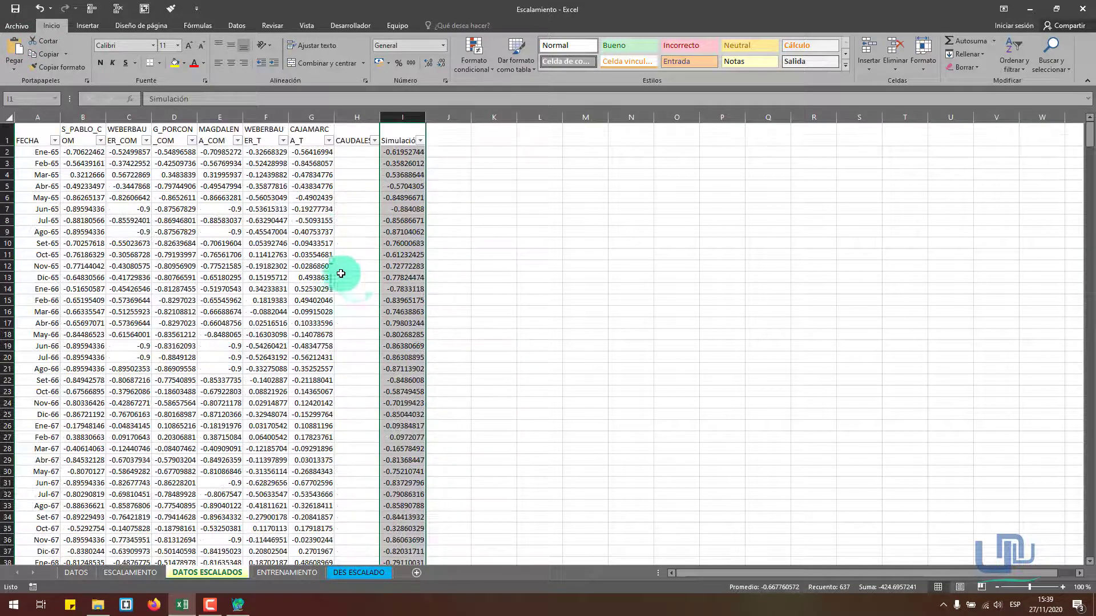
Look over the CAUDALES and Simulación columns in DATOS ESCALADOS and the training records in ENTRENAMIENTO.
left_click(357, 118)
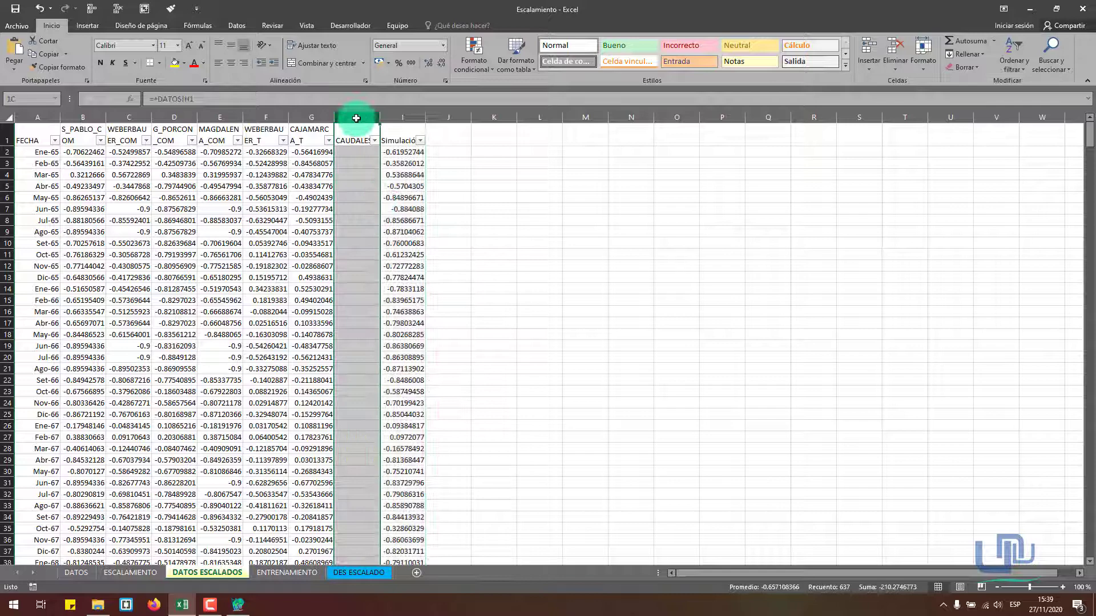
left_click(393, 117)
scroll(376, 198, "down", 7)
scroll(376, 197, "up", 7)
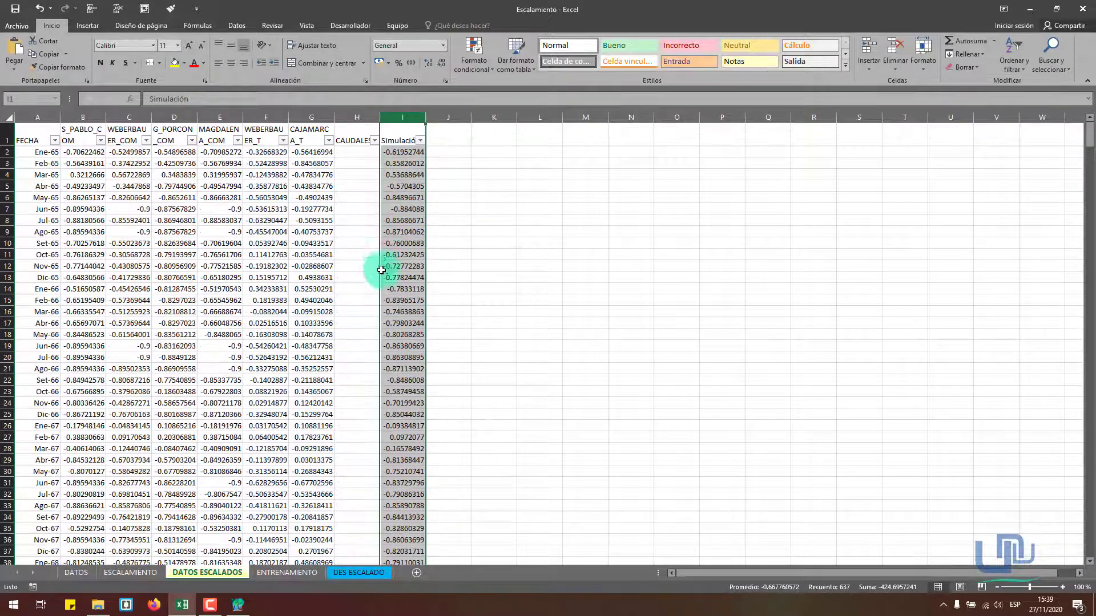
left_click(300, 573)
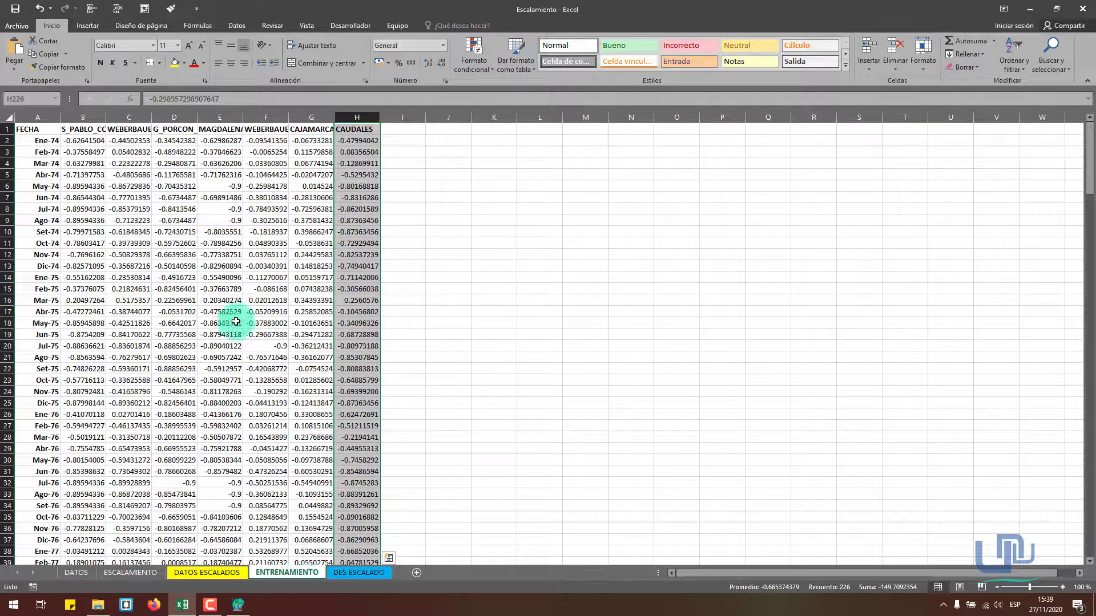
left_click(283, 347)
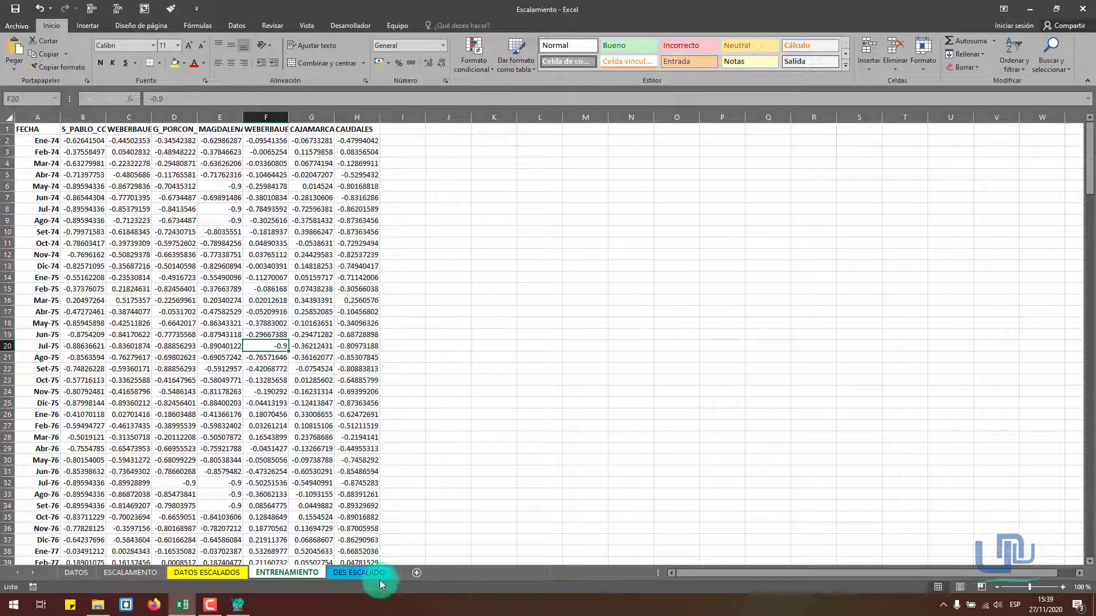
Inspect the descaling formula behind the Ene-65 Simulación value in DES ESCALADO without changing it.
left_click(359, 572)
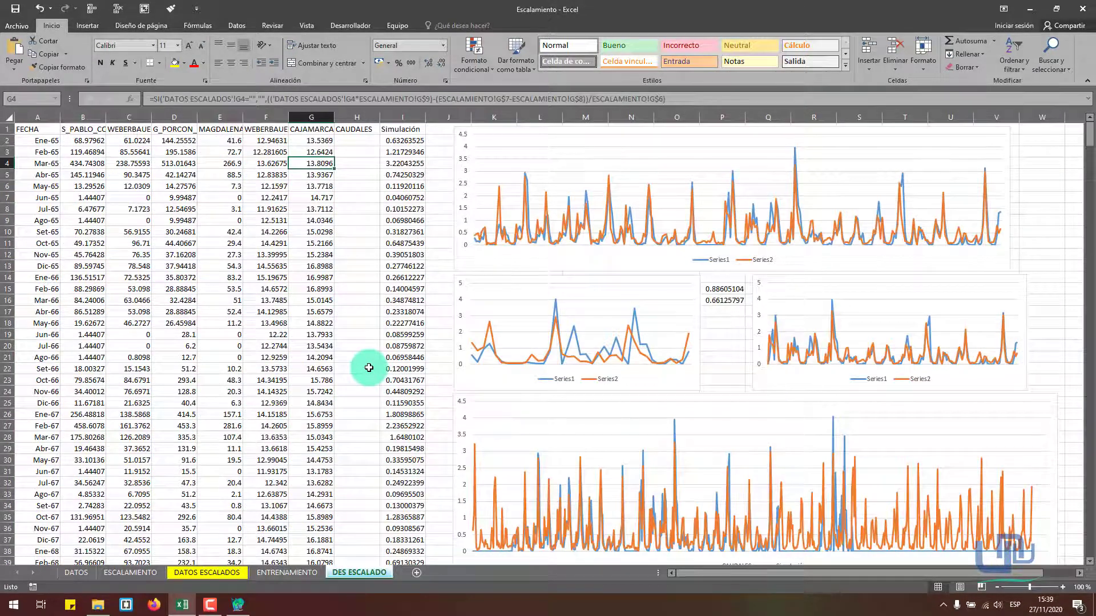
left_click(402, 141)
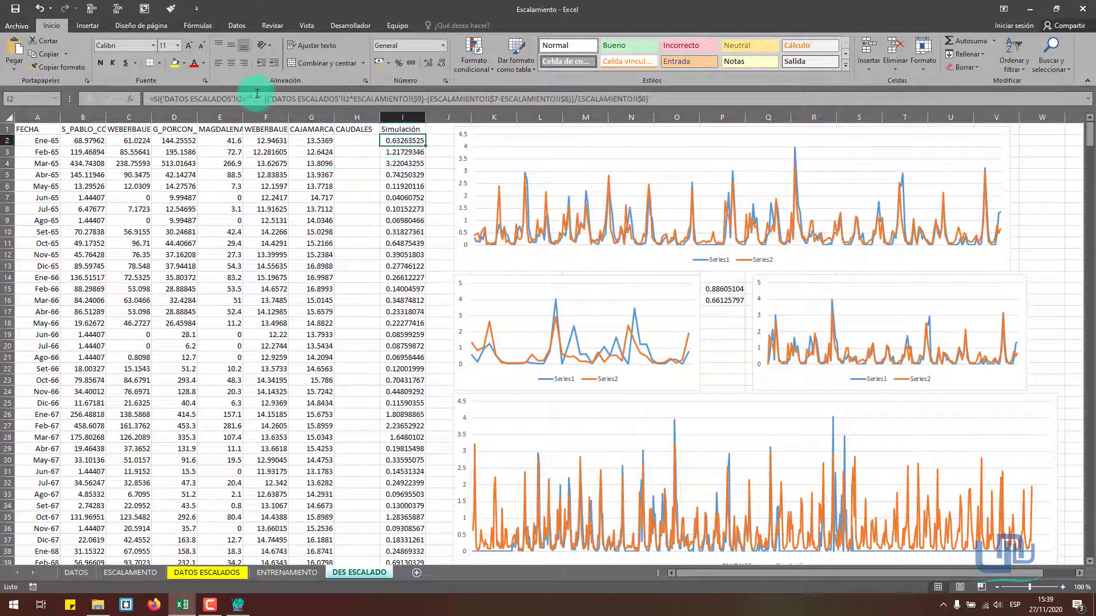
left_click(257, 94)
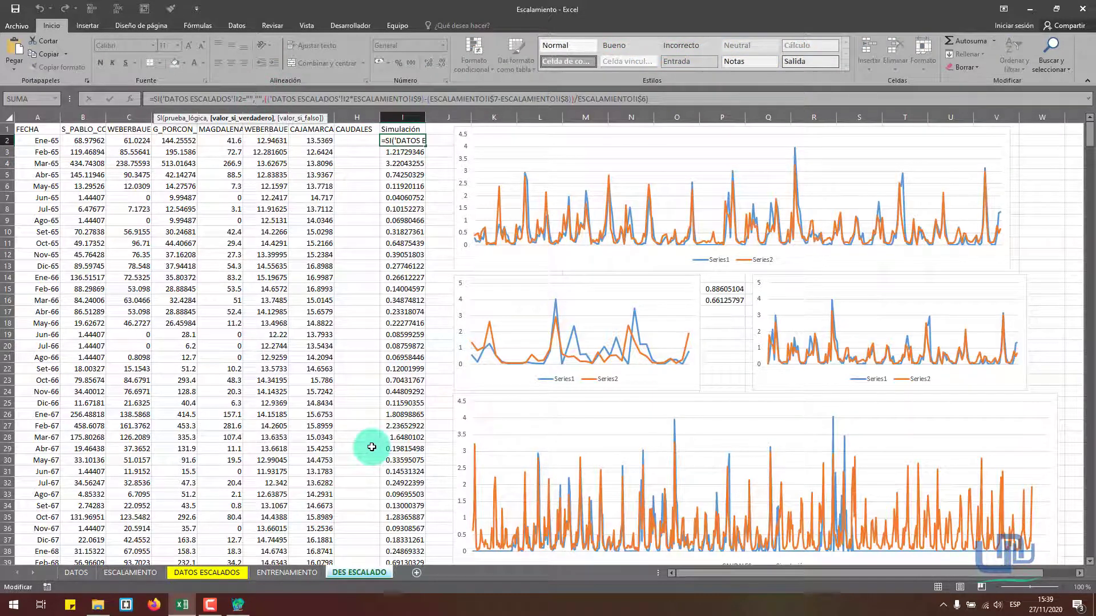
key("Escape")
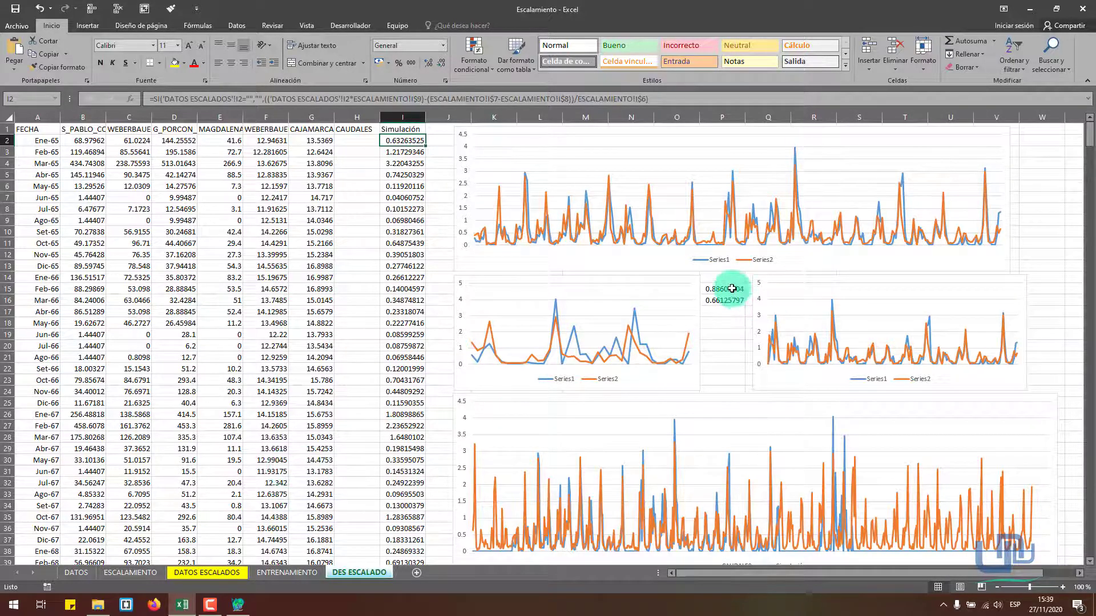
Examine the COEF.DE.CORREL formulas in cells P15 and P16 of DES ESCALADO and the row ranges they compare.
left_click_drag(729, 300, 740, 289)
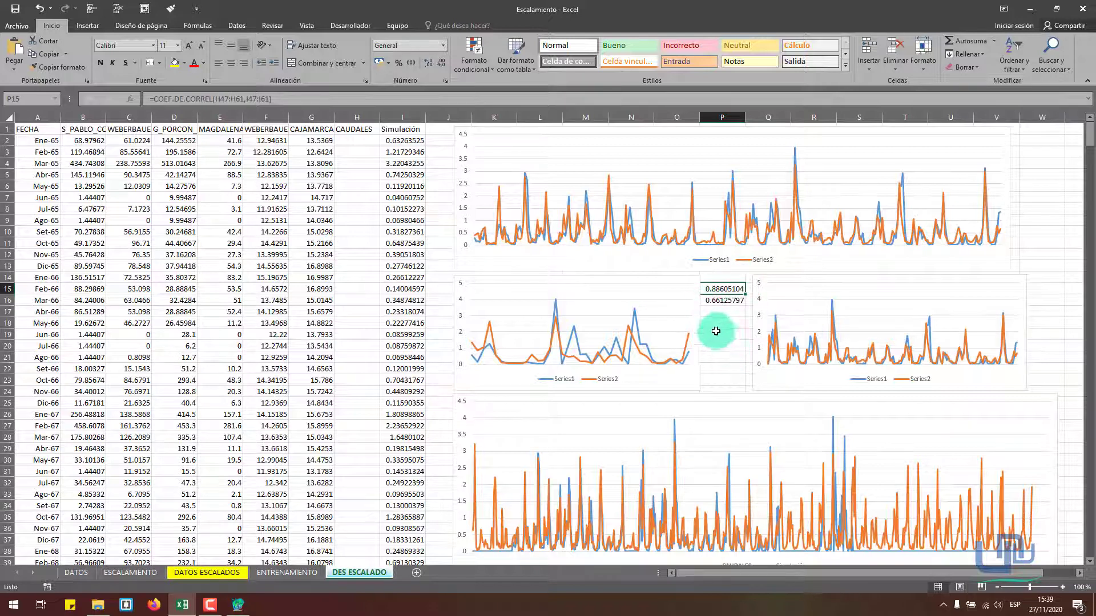
left_click(723, 300)
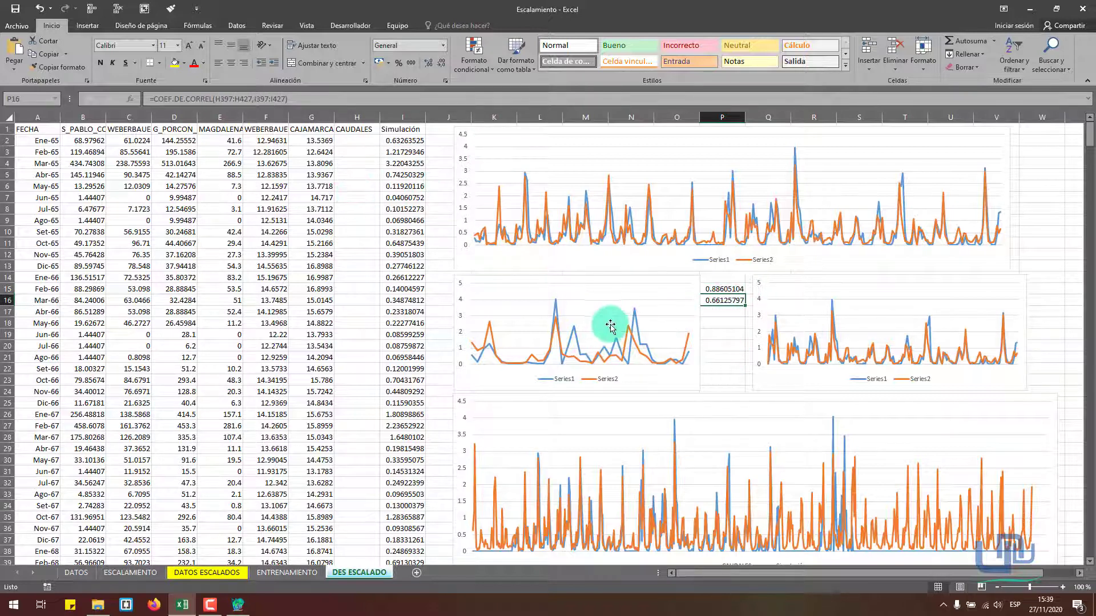
left_click(631, 336)
double_click(740, 299)
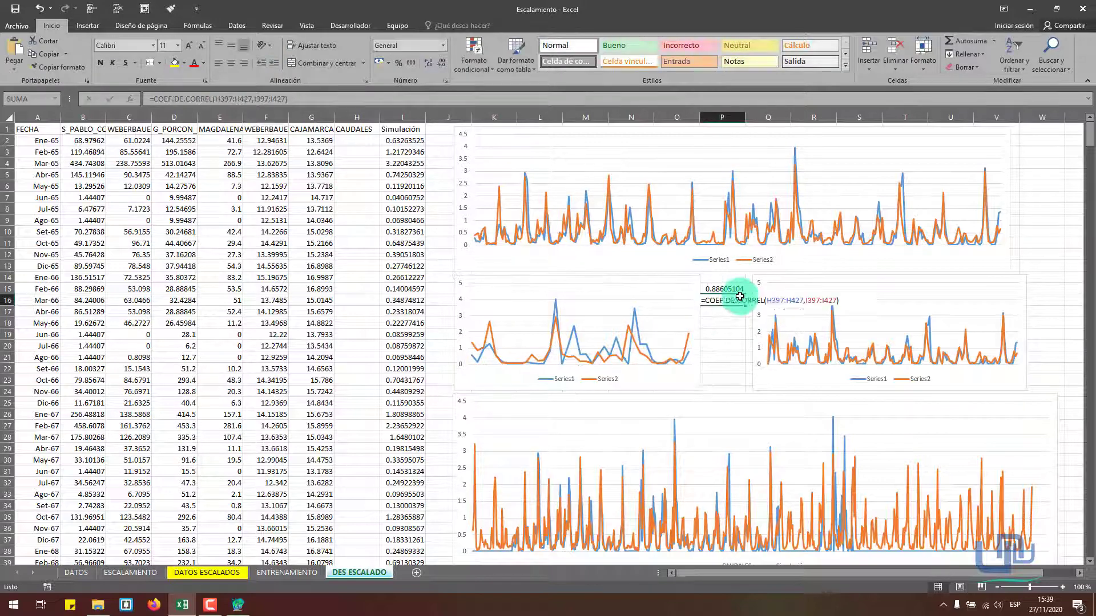
scroll(402, 320, "down", 17)
scroll(445, 323, "down", 20)
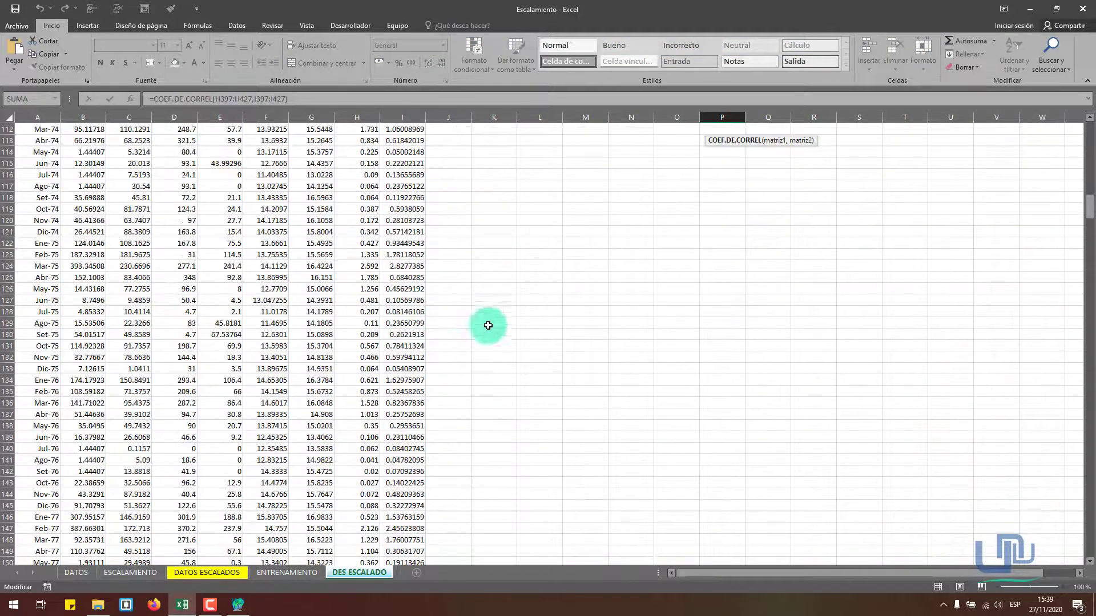
left_click_drag(1089, 228, 1091, 137)
left_click(722, 313)
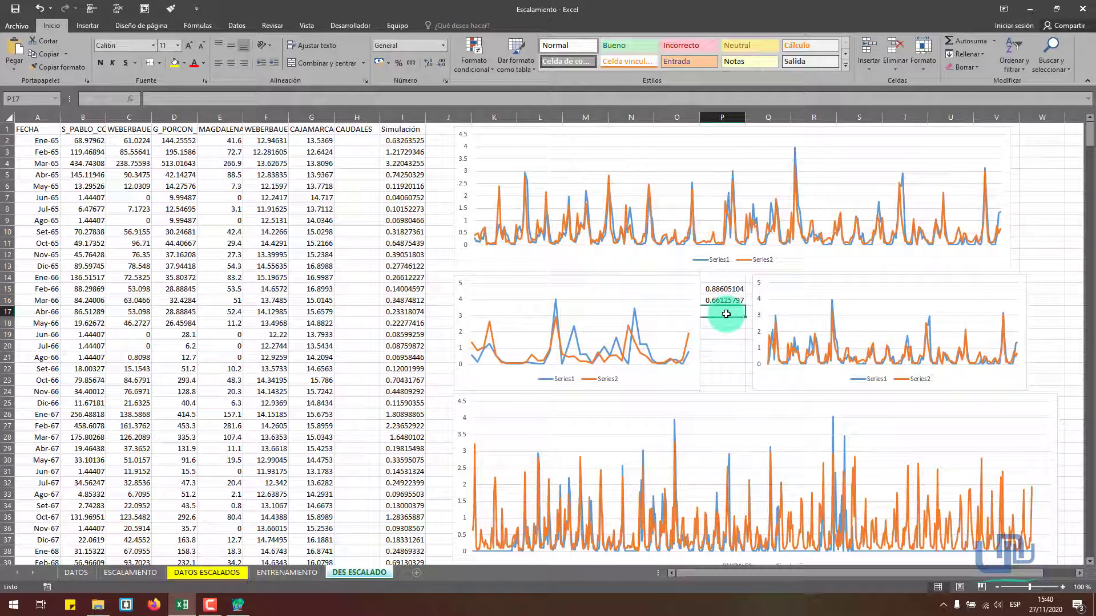
Review the CAUDALES records from Oct-68 onward against the Simulación column in DATOS ESCALADOS, including the earlier months without flows.
left_click(231, 572)
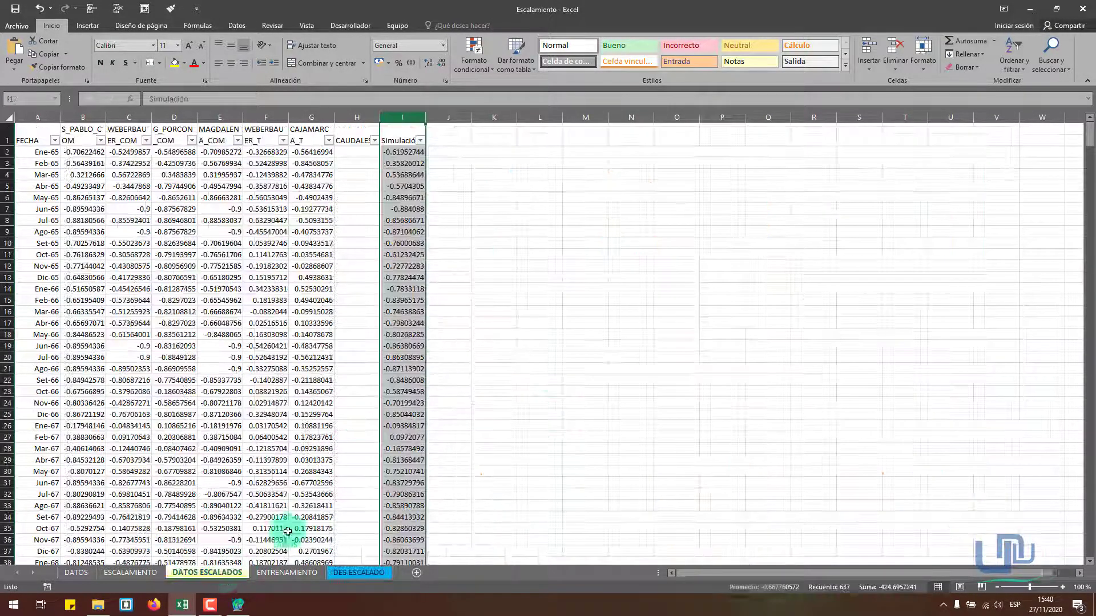
left_click(503, 352)
scroll(403, 403, "down", 10)
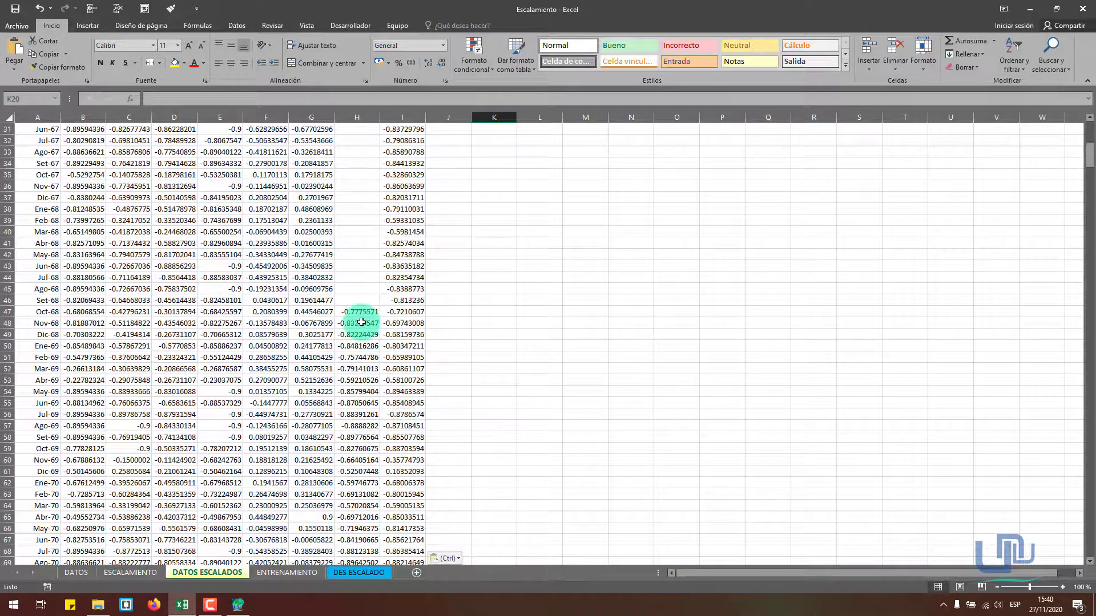
left_click(360, 312)
left_click_drag(370, 421, 370, 394)
scroll(371, 393, "down", 10)
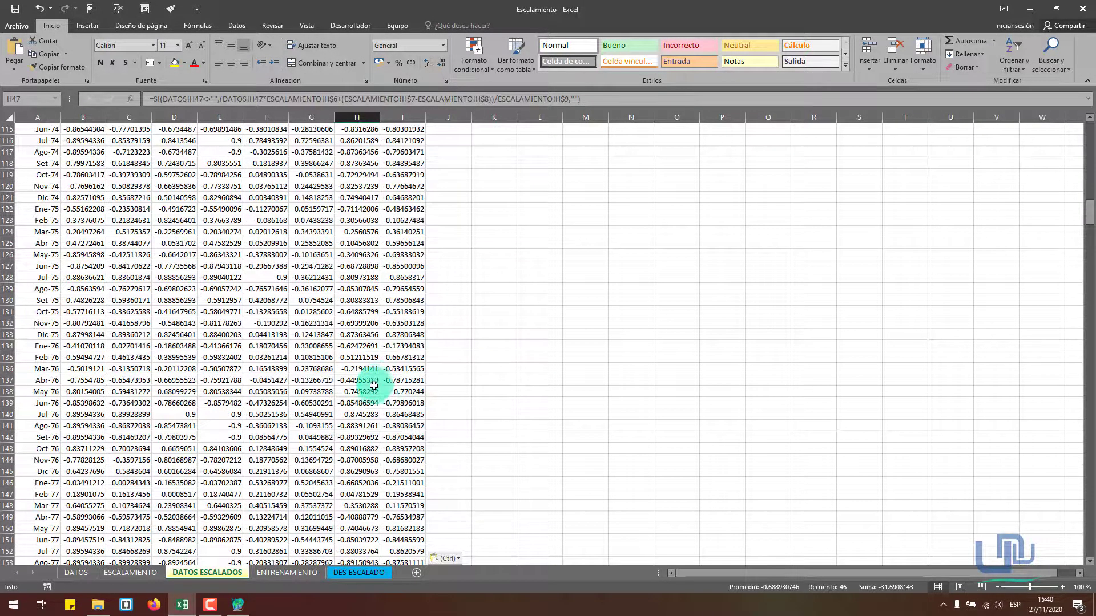
scroll(373, 386, "up", 20)
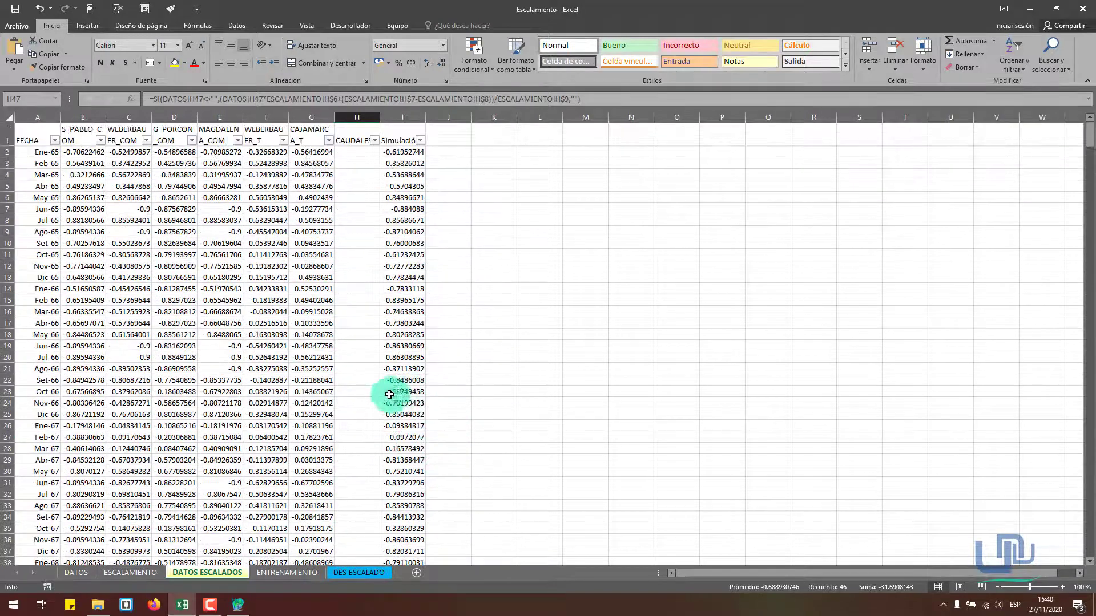
scroll(362, 384, "down", 15)
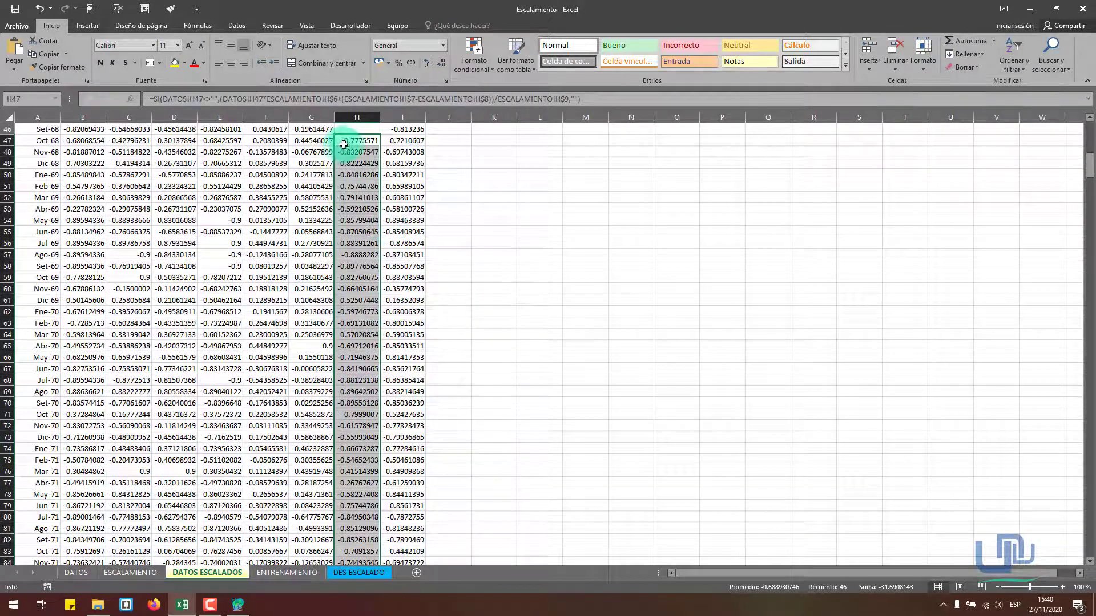
left_click(342, 346)
scroll(381, 351, "up", 8)
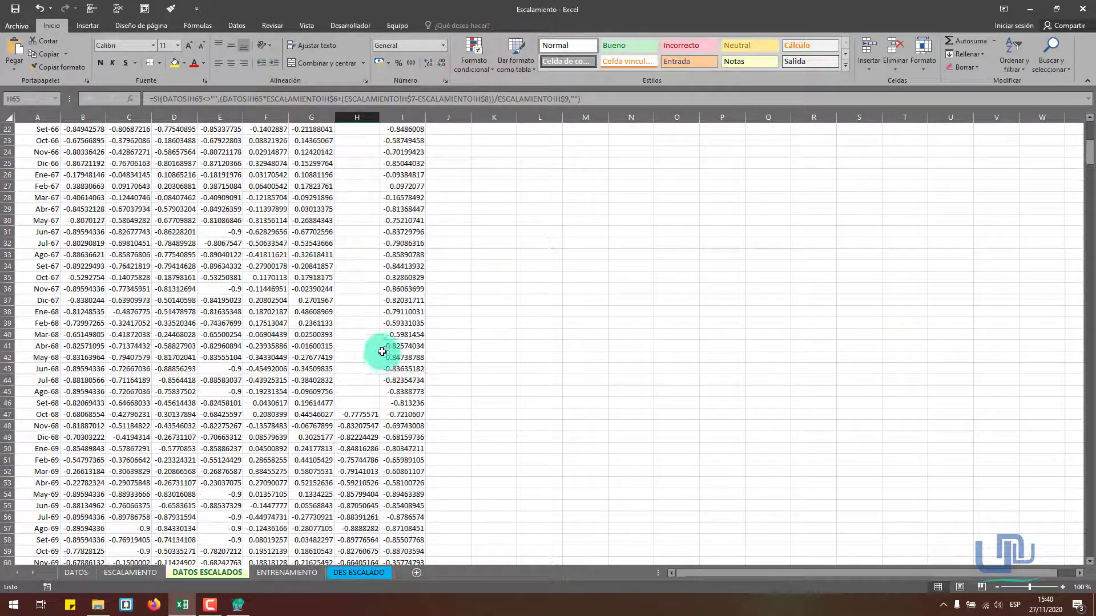
scroll(382, 352, "up", 7)
Label the simulated flow column in cell I1 of the DES ESCALADO sheet as "CAUDALES SIMULADOS".
left_click(313, 573)
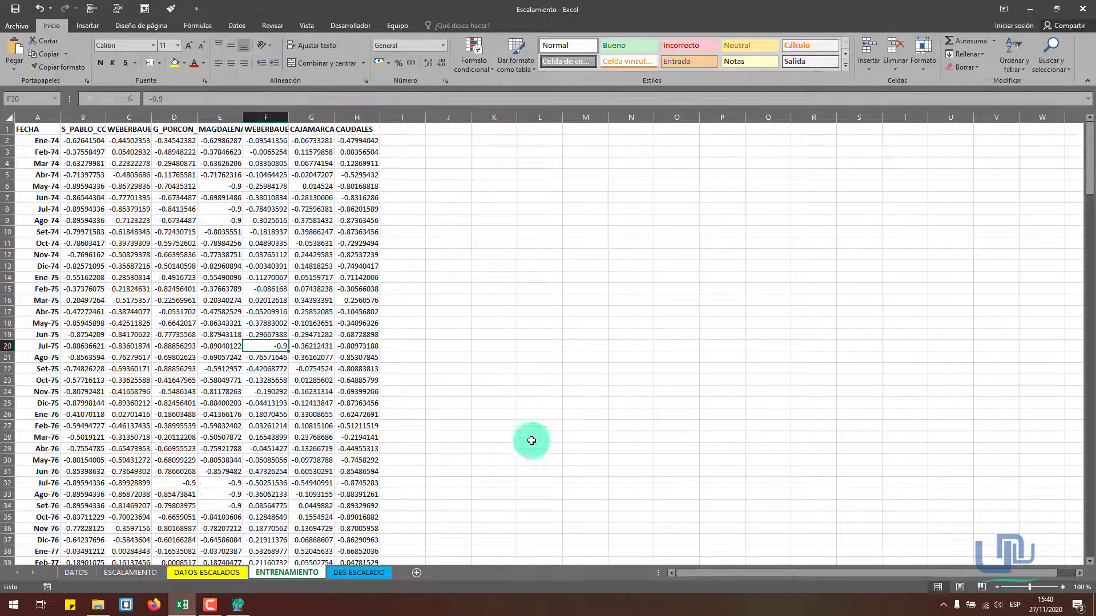
left_click(384, 581)
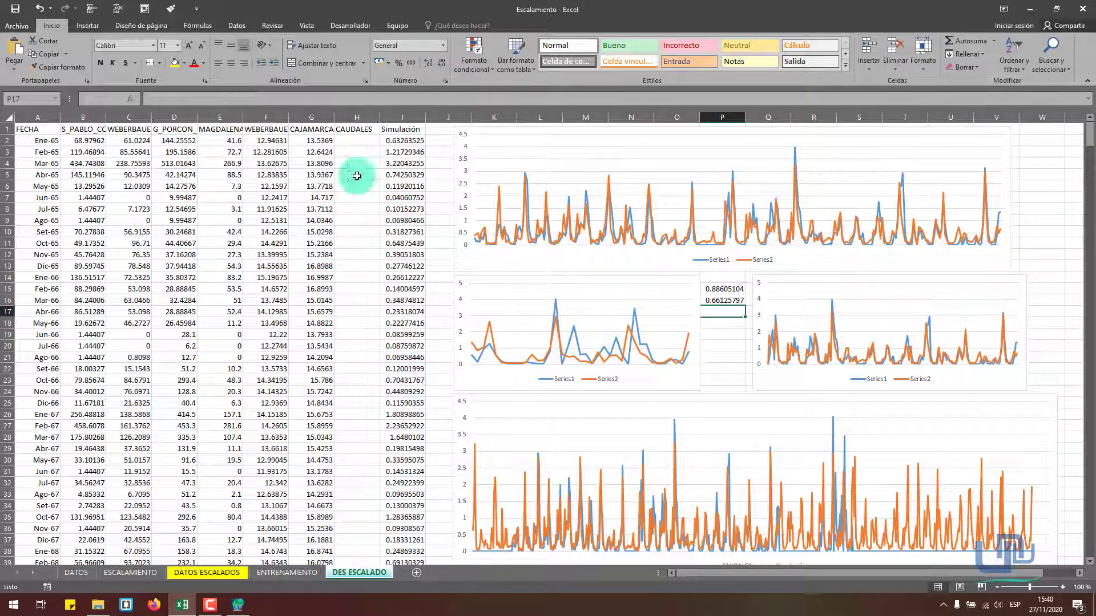
left_click(404, 130)
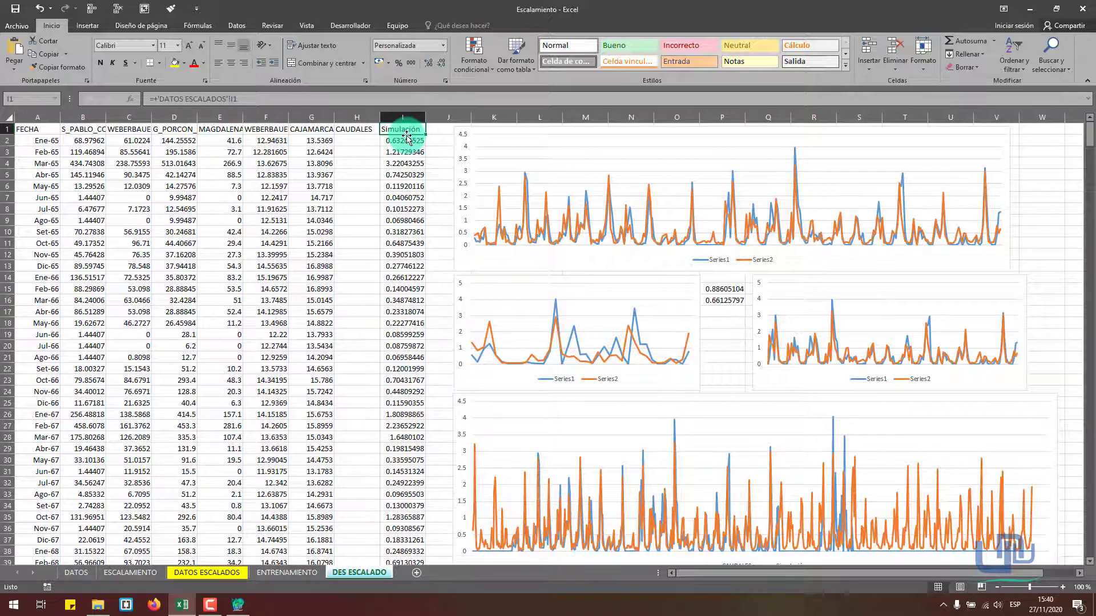
type("CAUDALES SIMULADO")
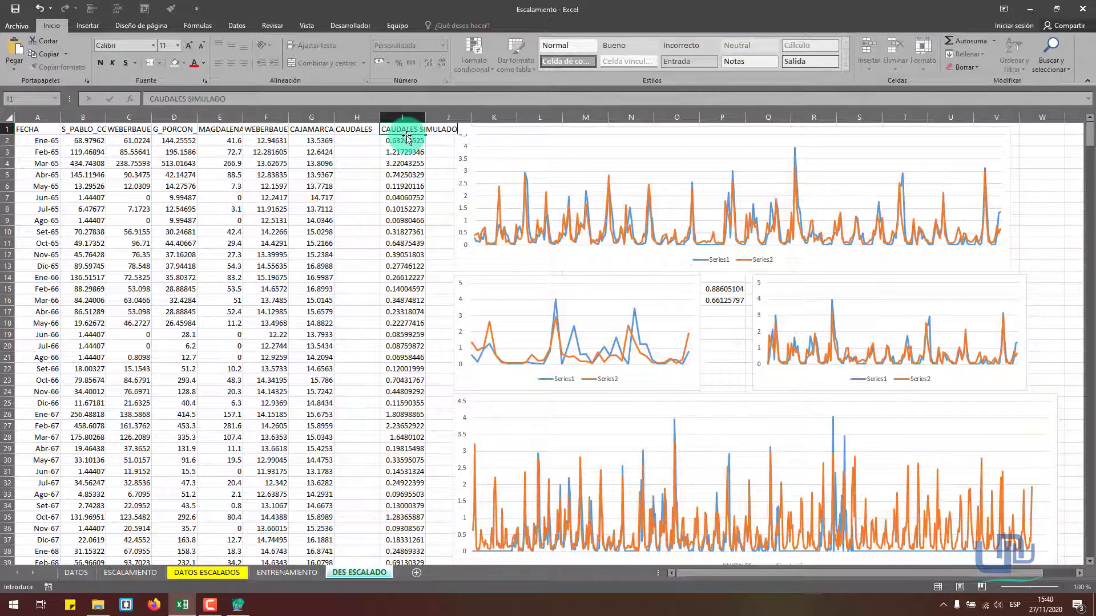
key("Return")
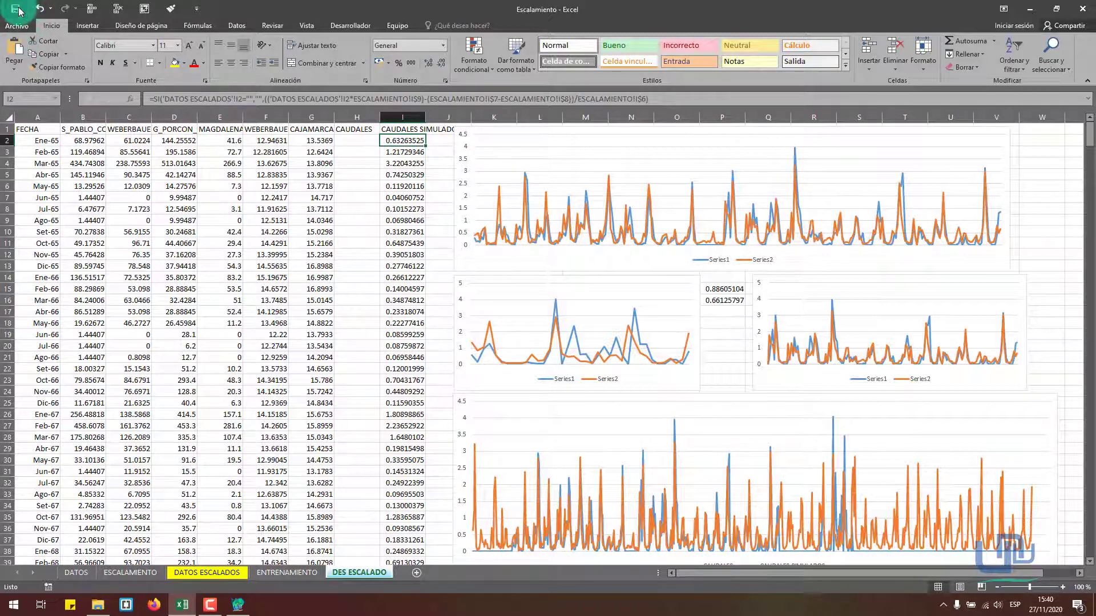
Review the CAUDALES SIMULADOS column and its full-series chart in DES ESCALADO, and highlight the climate columns B through G.
scroll(408, 269, "down", 4)
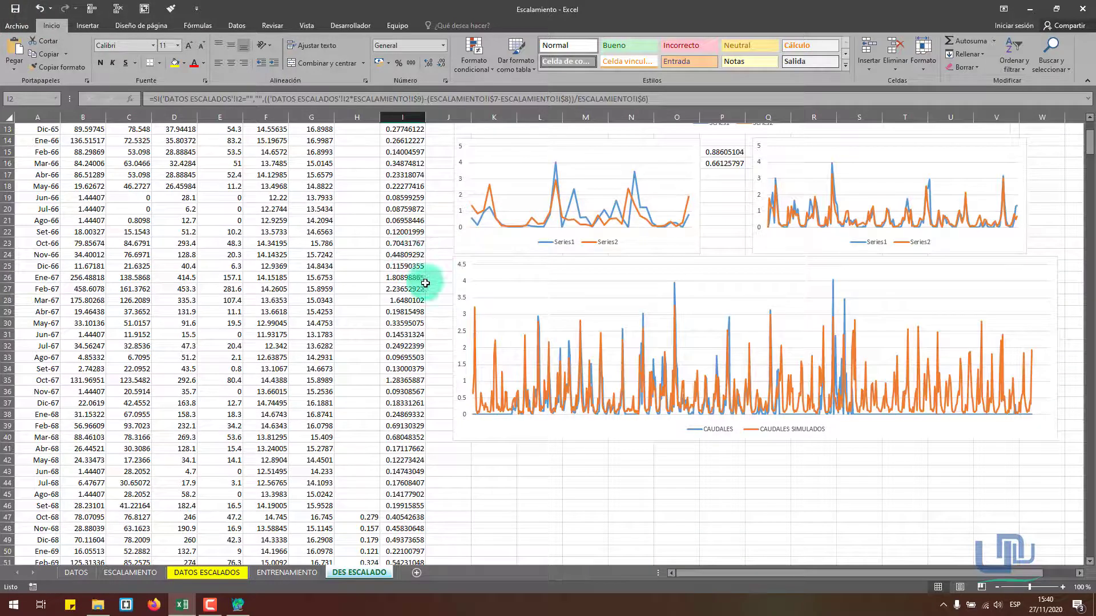
scroll(426, 291, "down", 5)
scroll(426, 298, "down", 3)
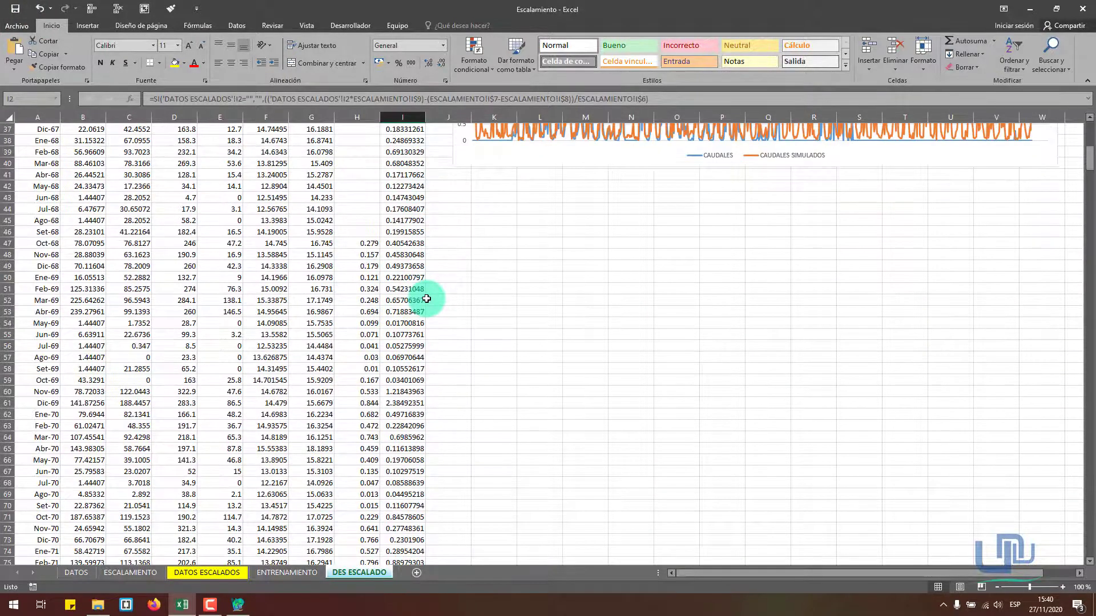
scroll(429, 294, "up", 12)
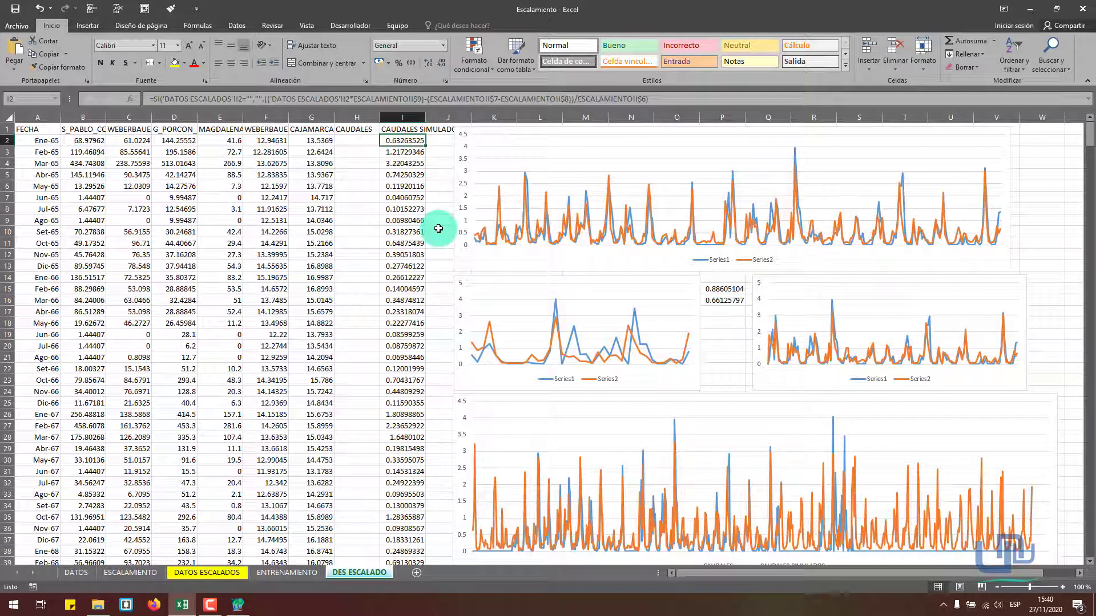
left_click_drag(83, 118, 320, 128)
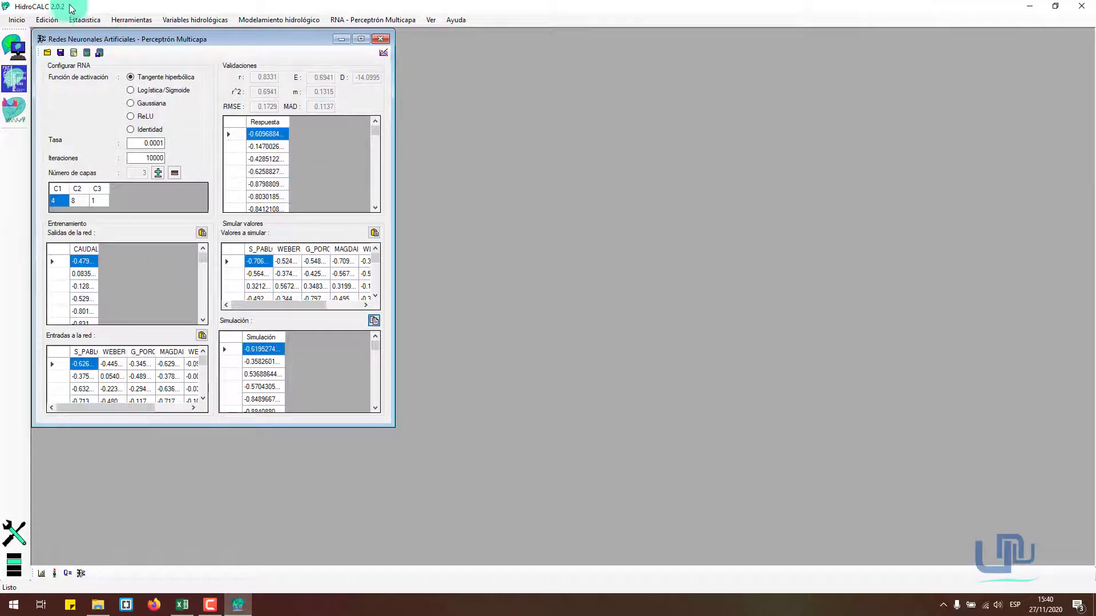
View the Análisis de confiabilidad window for data analysis in HidroCALC, including its Buishand test, and close it.
left_click(85, 20)
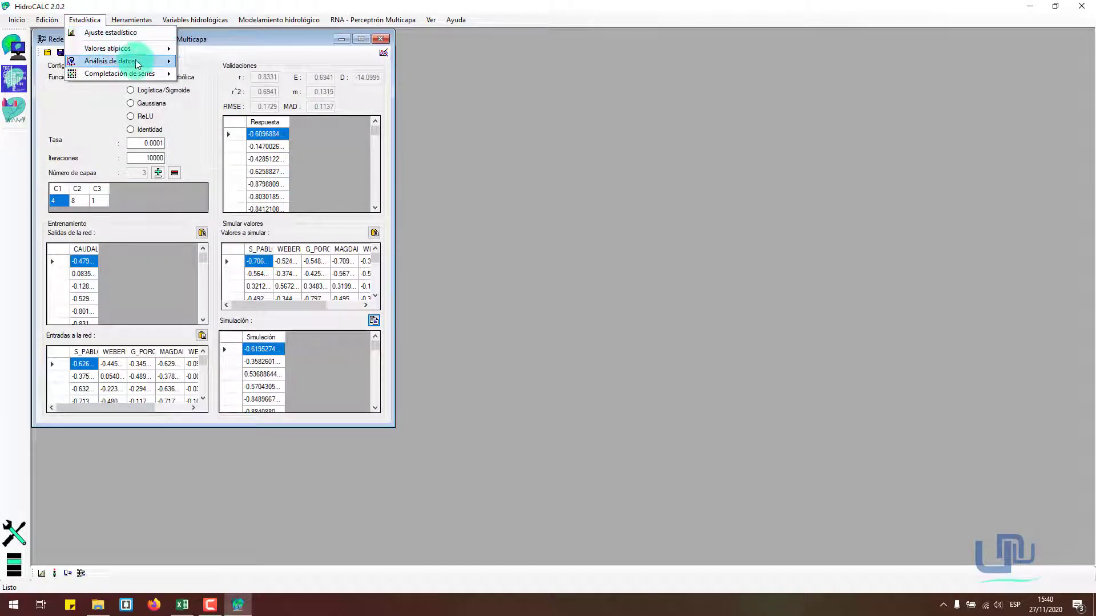
mouse_move(114, 60)
left_click(196, 61)
left_click_drag(116, 51, 354, 105)
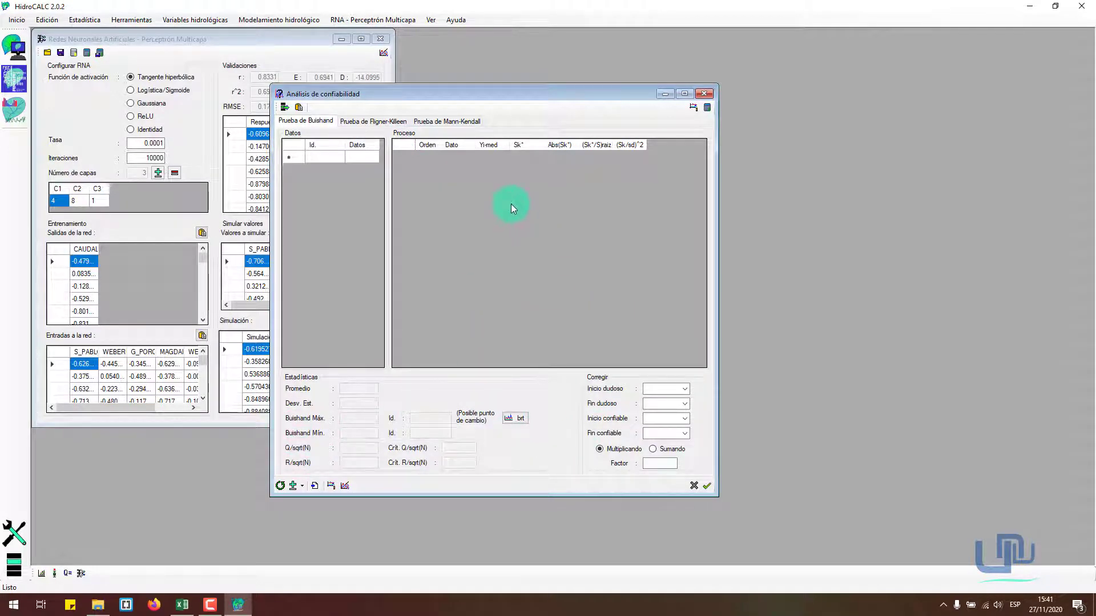
left_click(704, 93)
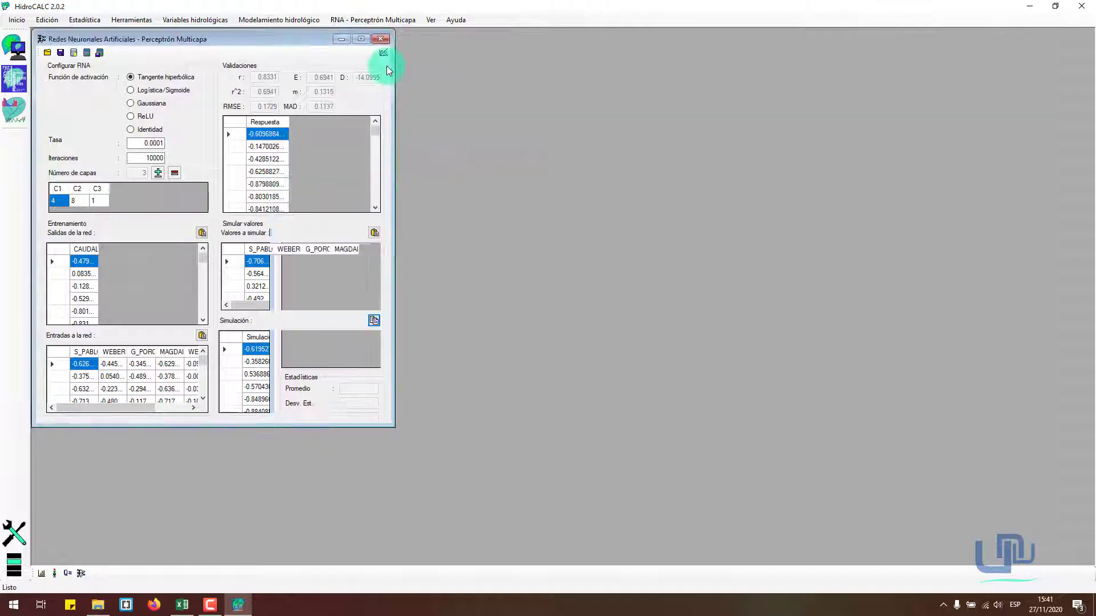
View the RLS simple linear regression tool for completing series, close it, and return to the Excel workbook.
left_click(86, 20)
mouse_move(132, 73)
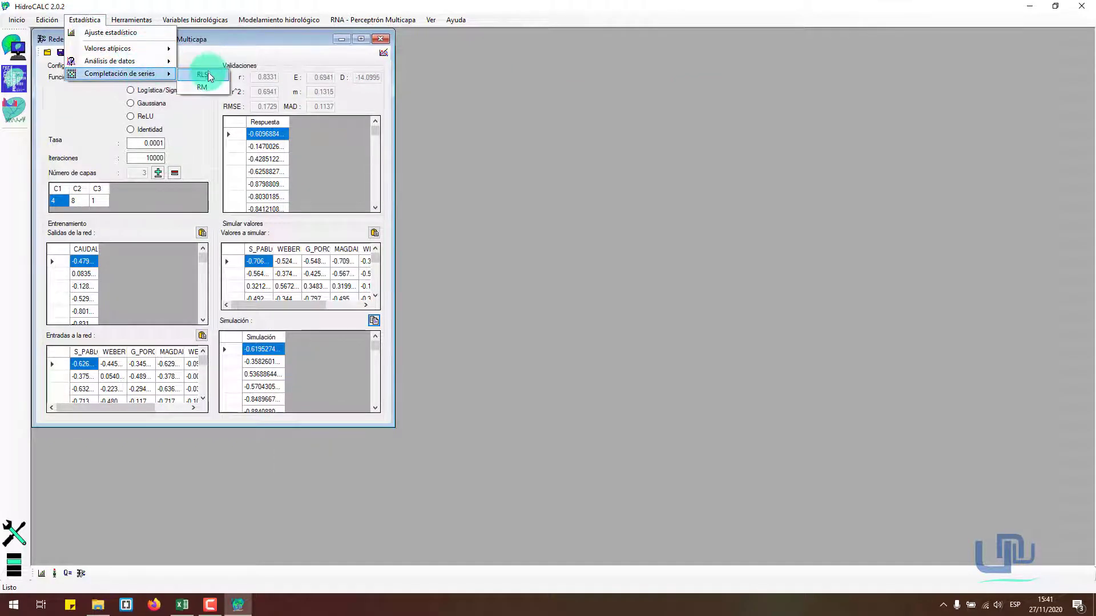
left_click(206, 74)
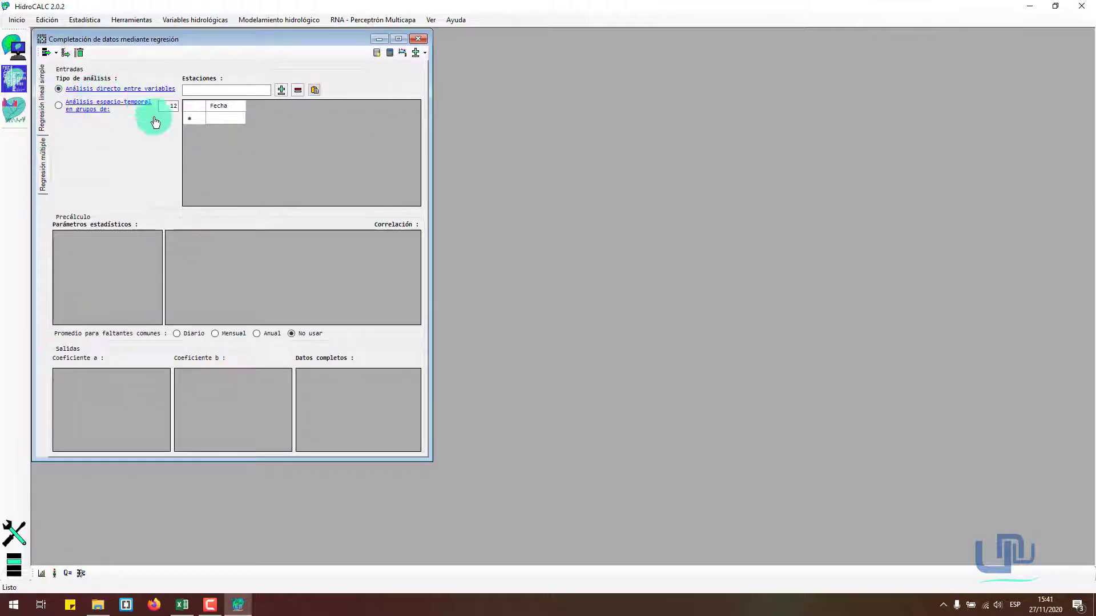
left_click(417, 39)
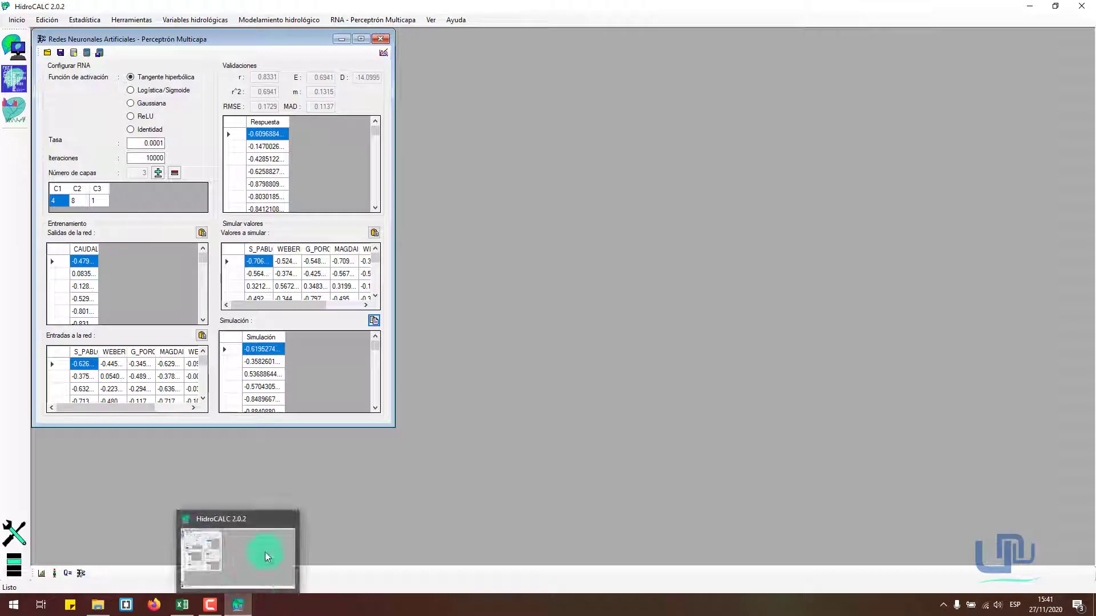
left_click(237, 596)
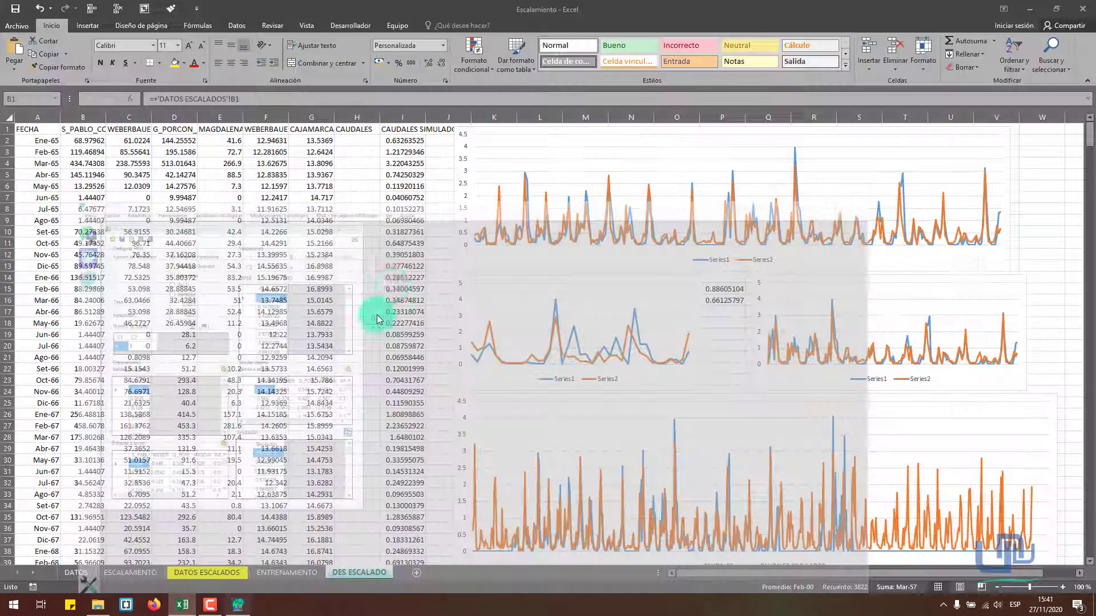
Shift the two middle comparison charts slightly left on either side of the correlation values in P15 and P16.
left_click(390, 280)
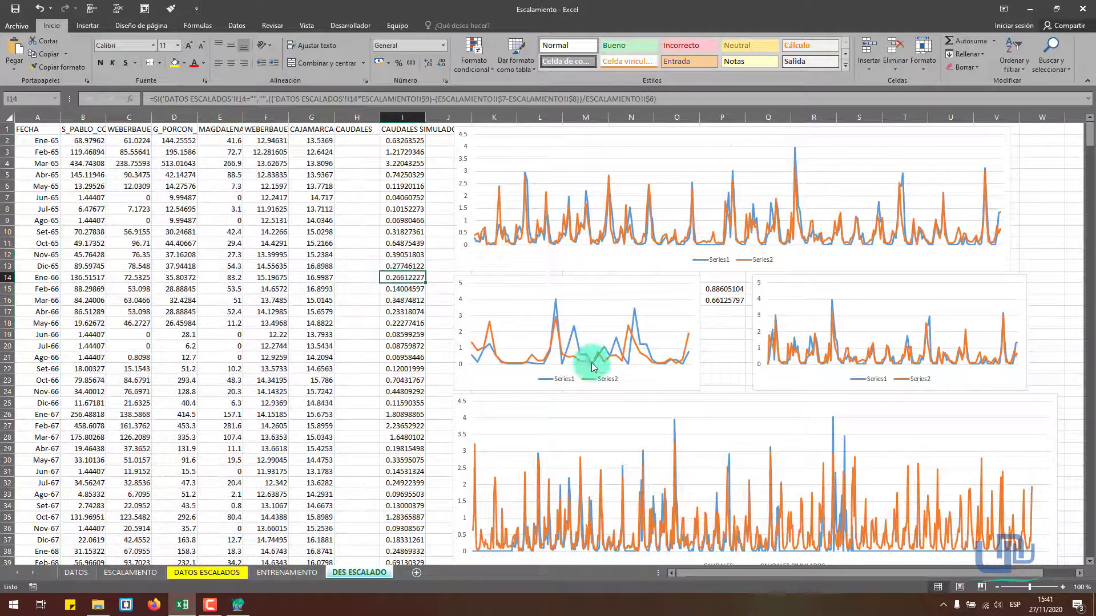
left_click_drag(724, 288, 724, 300)
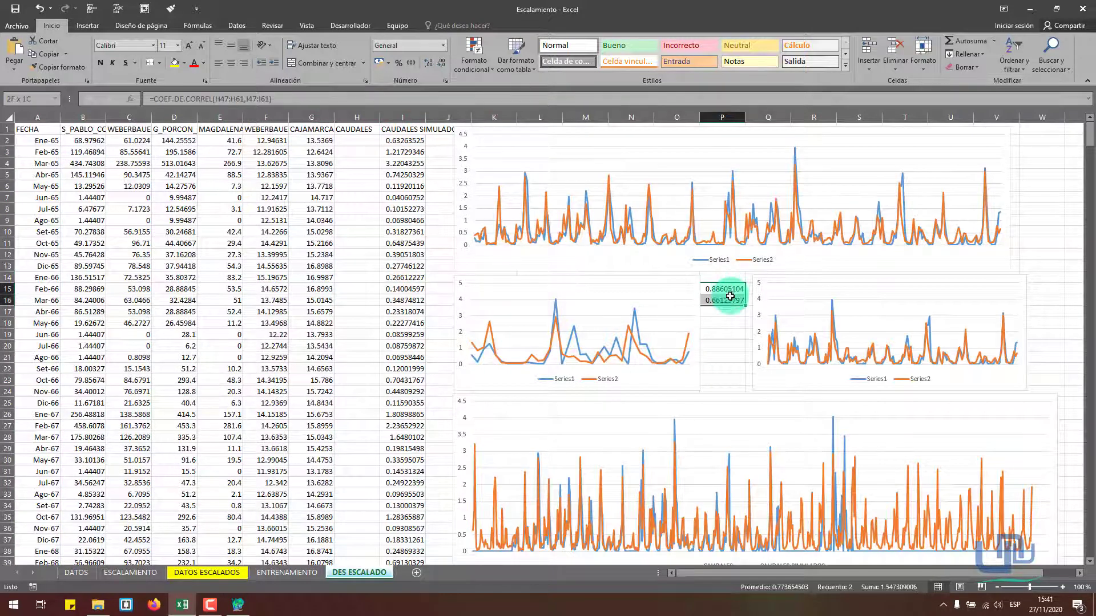
left_click(730, 333)
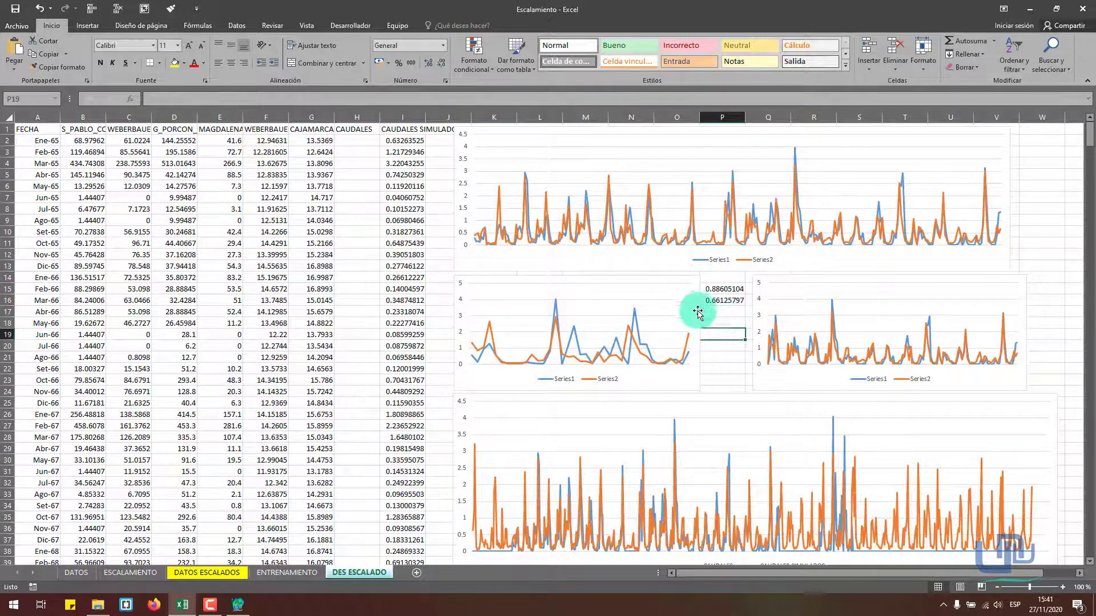
left_click_drag(690, 276, 687, 277)
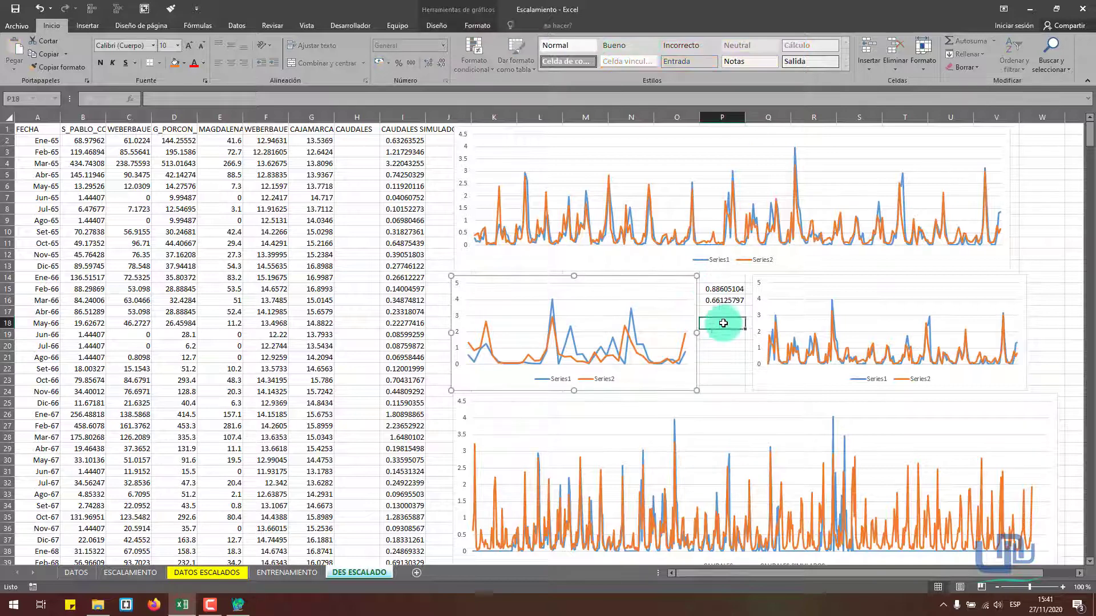
left_click(726, 325)
left_click_drag(760, 276, 755, 276)
Inspect the COEF.DE.CORREL formula in cell P15 and its highlighted row ranges without changing it.
left_click(725, 293)
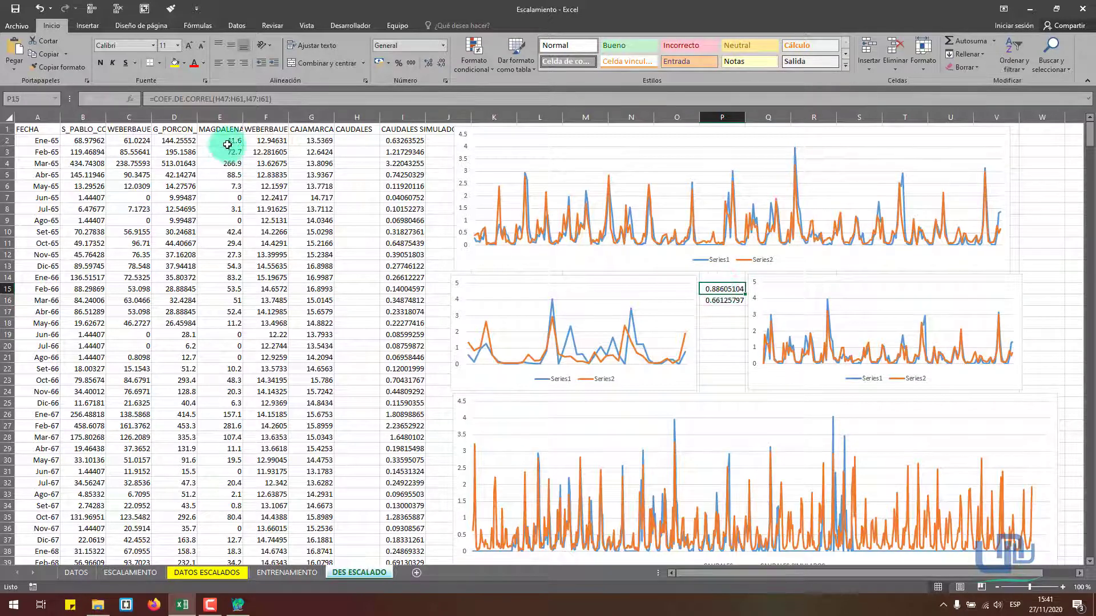
left_click(256, 99)
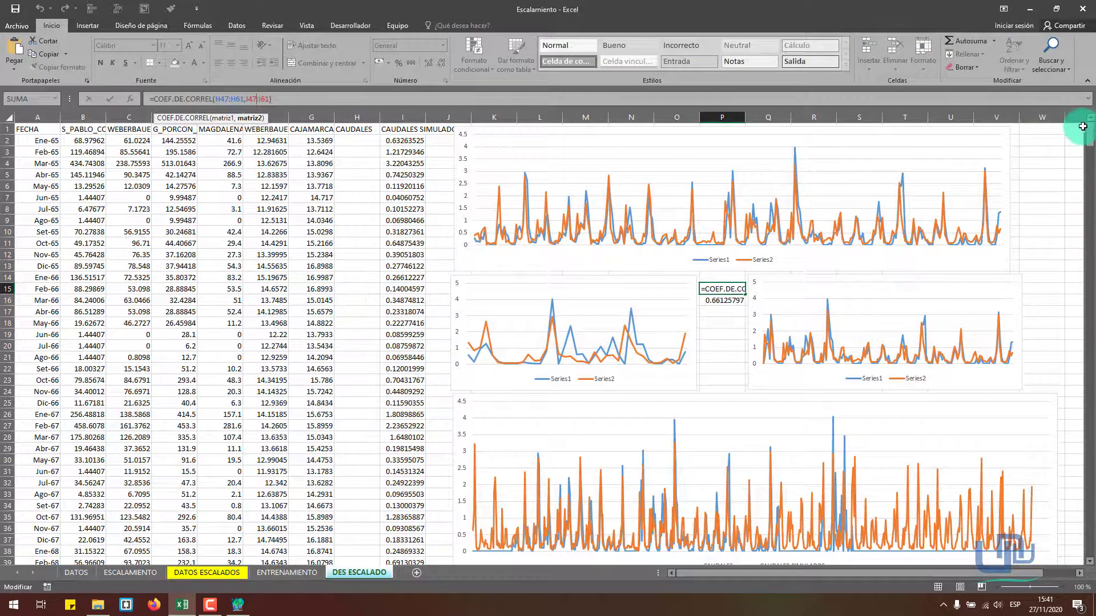
scroll(1077, 154, "down", 14)
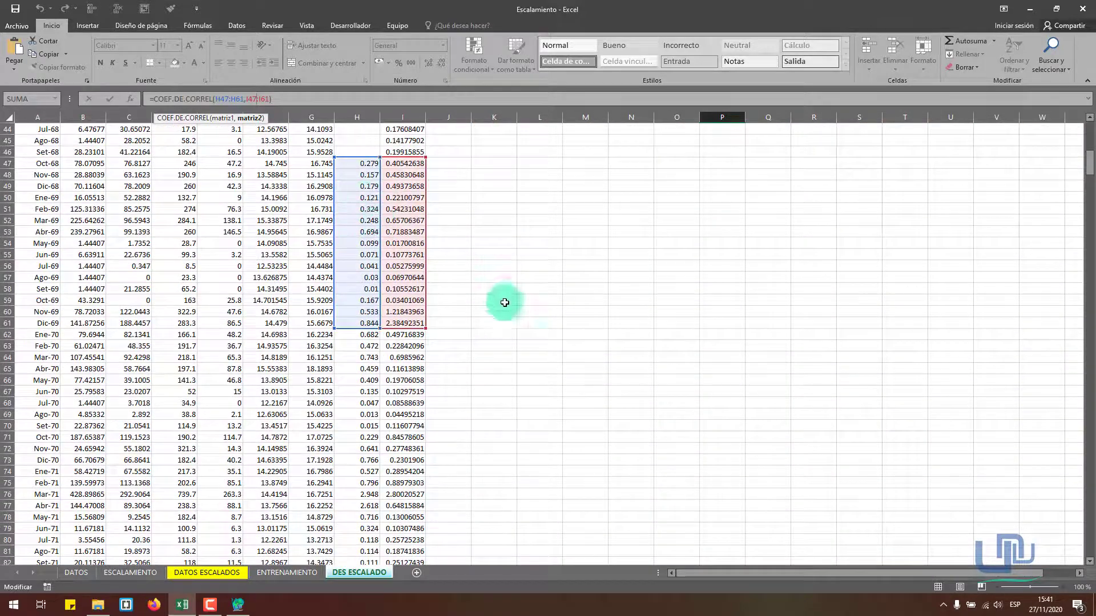
key("ctrl+Return")
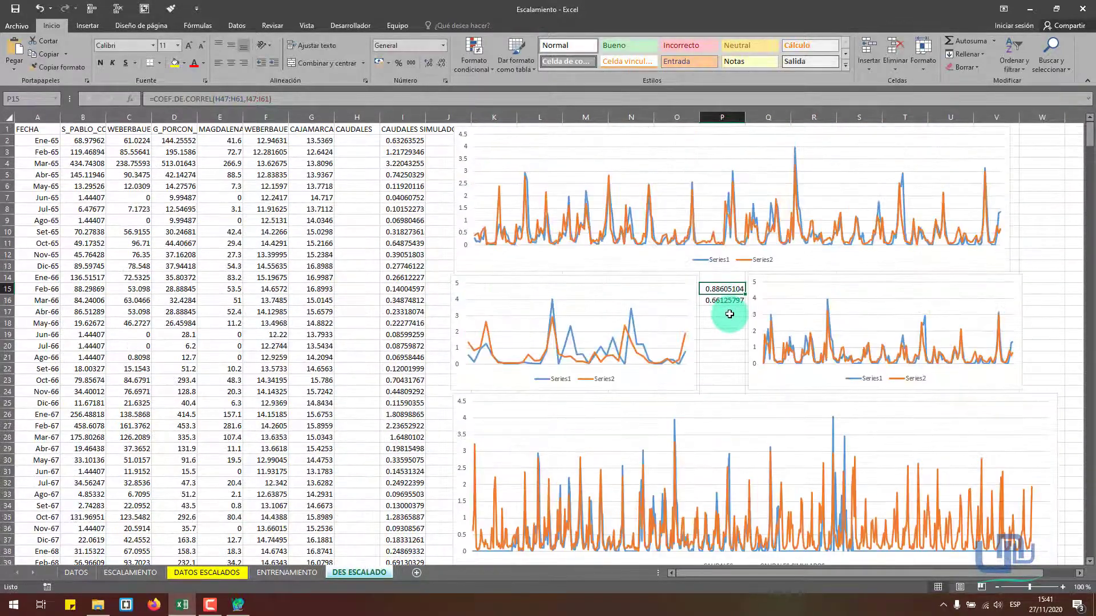
Highlight the correlation cells P15:P16 and the CAUDALES column, and view the full-series chart of observed and simulated flows.
left_click(726, 289)
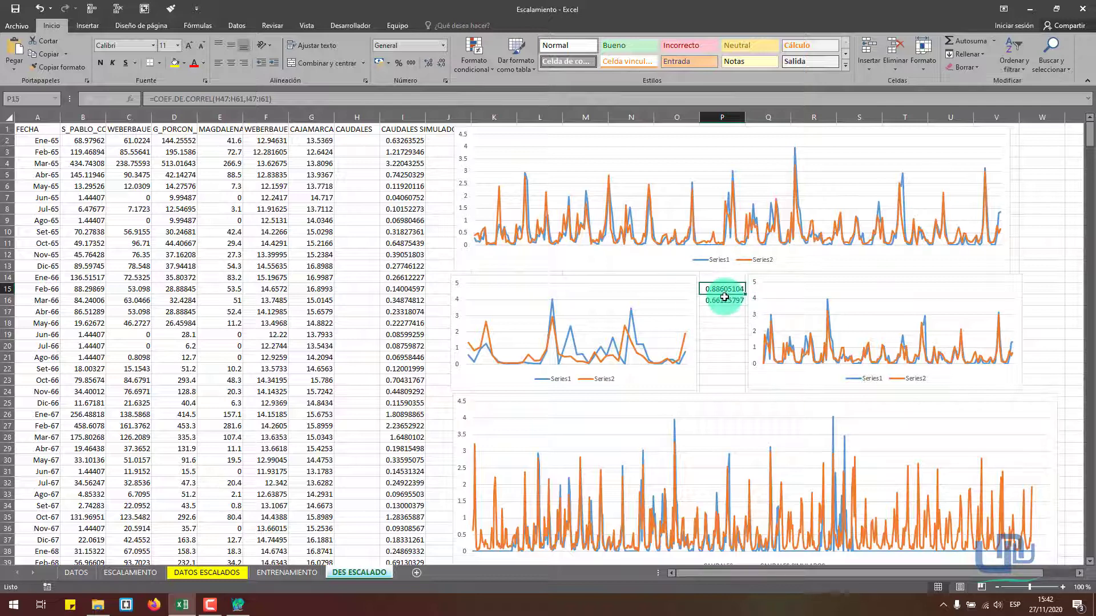
left_click_drag(724, 297, 724, 292)
key("Return")
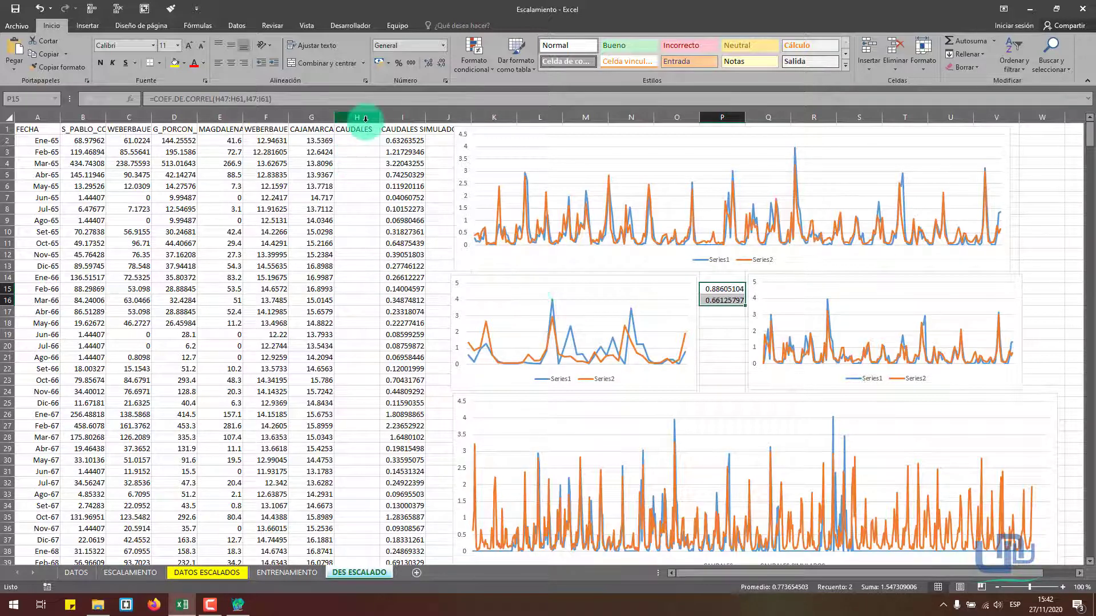
left_click(364, 117)
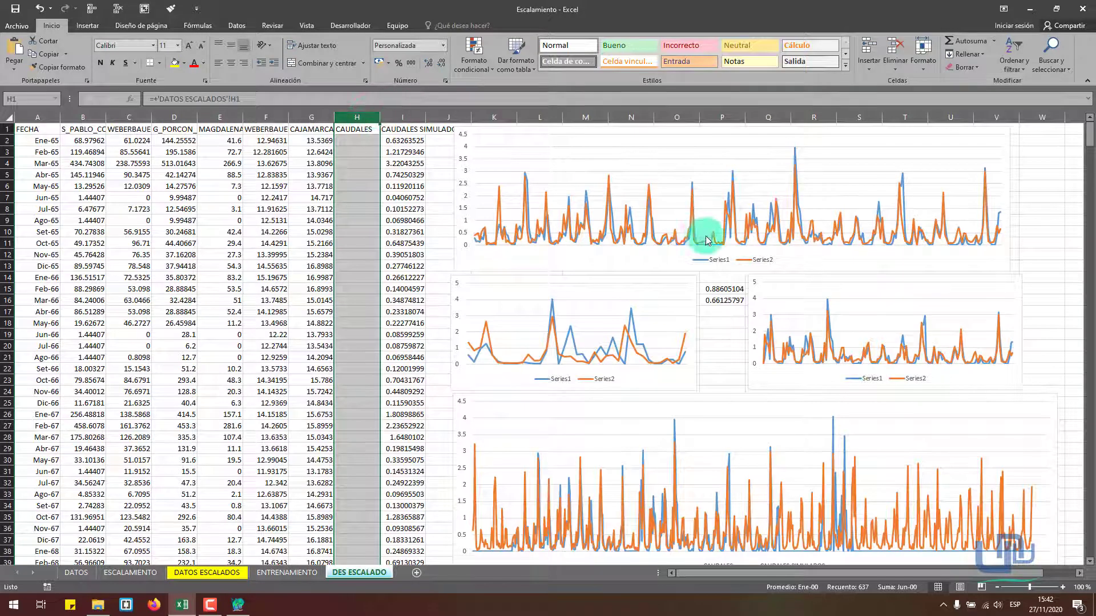
left_click(710, 319)
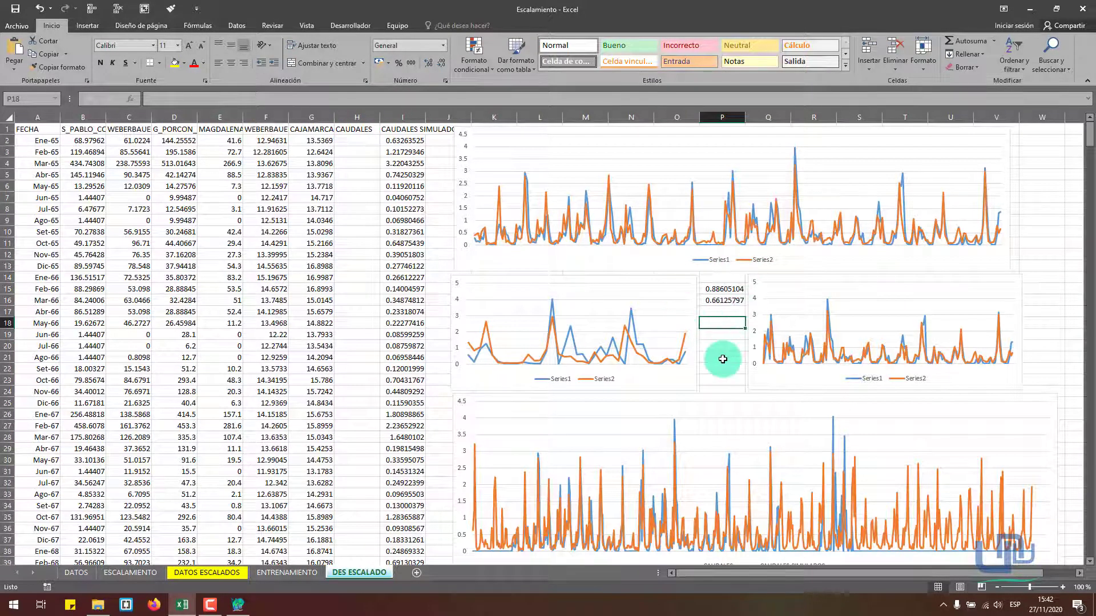
scroll(717, 351, "down", 4)
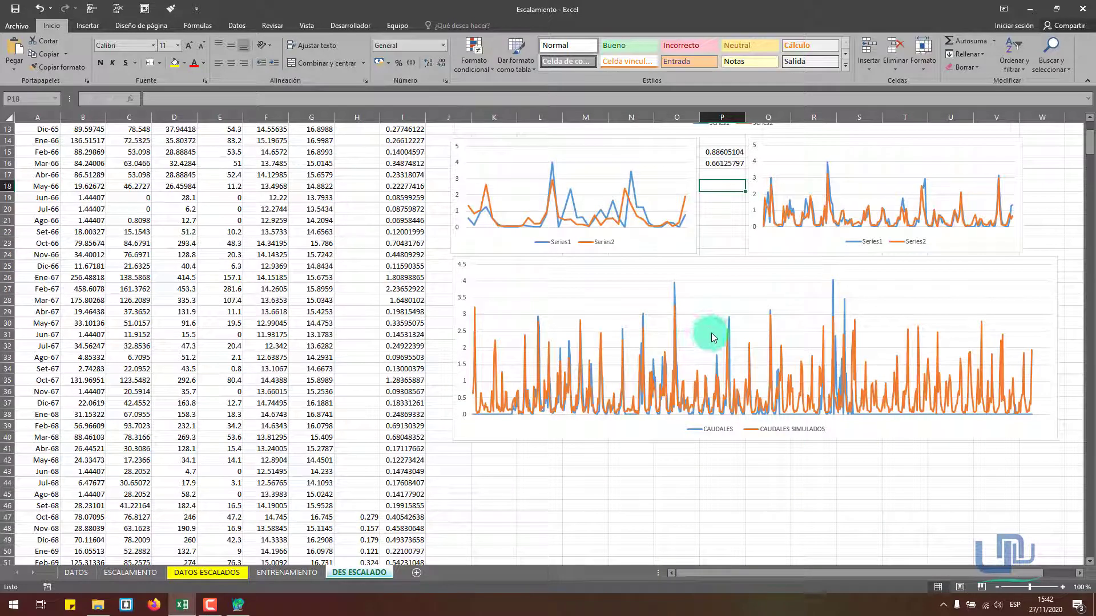
scroll(708, 333, "up", 4)
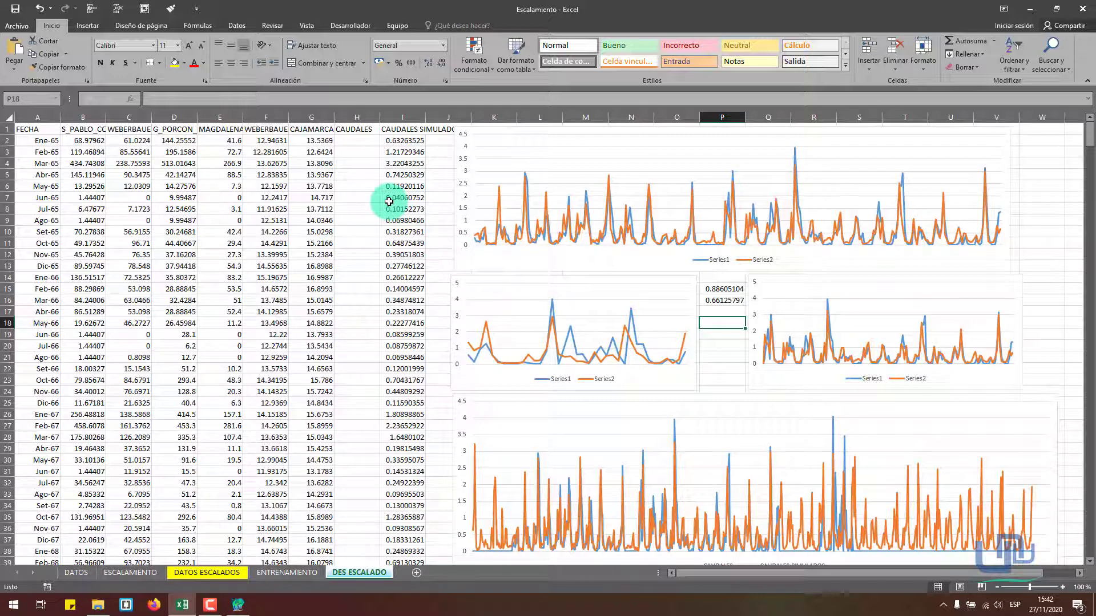
Bring up the multilayer perceptron window in HidroCALC for reference and return to the DES ESCALADO sheet.
left_click(238, 604)
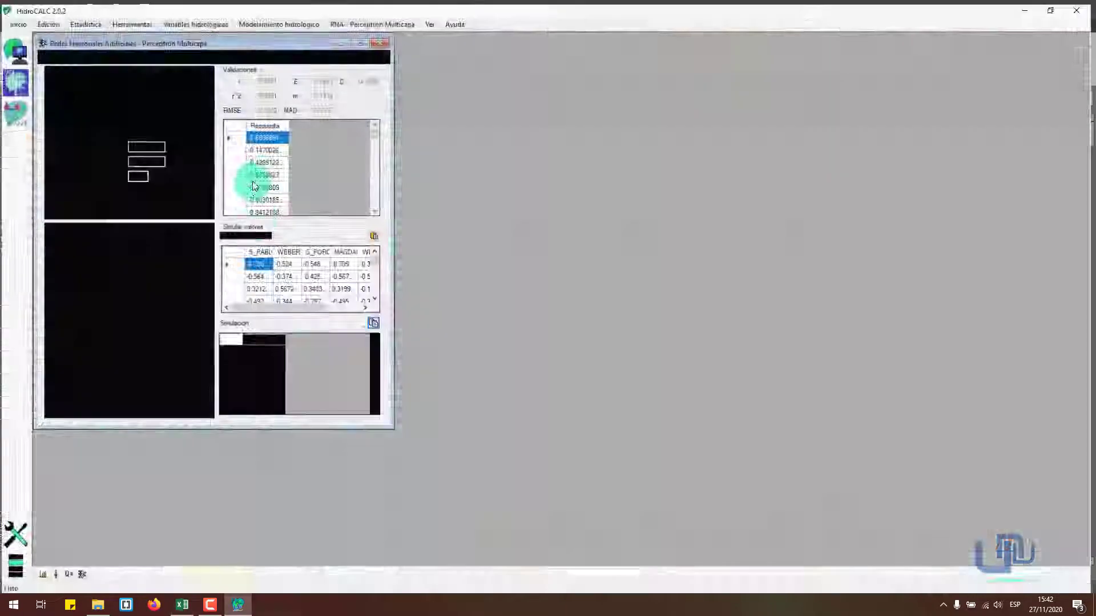
left_click(240, 605)
left_click(401, 311)
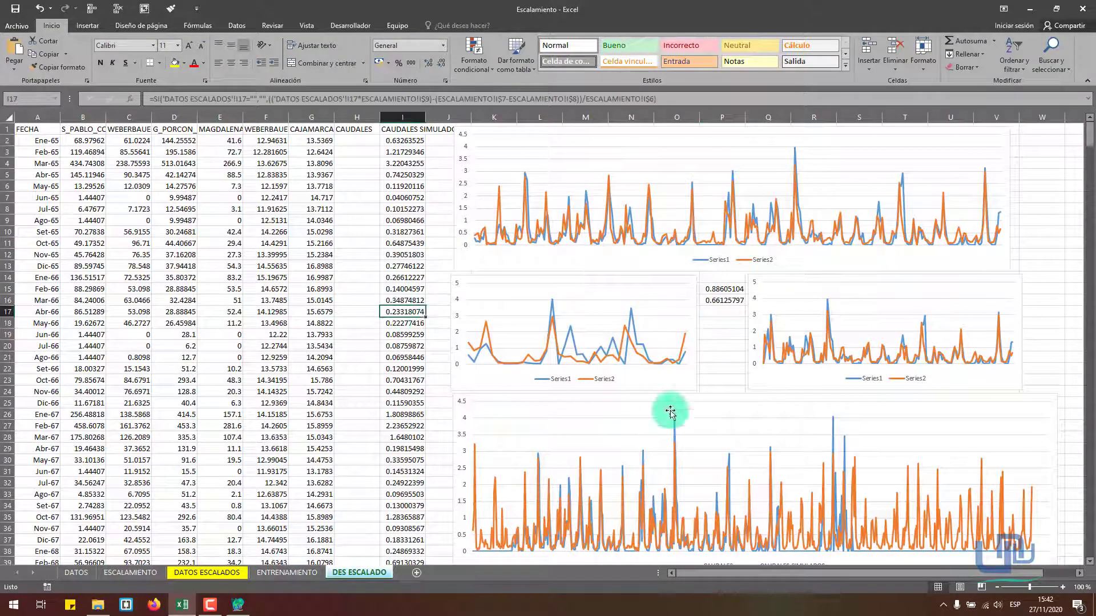
left_click(238, 605)
left_click(238, 605)
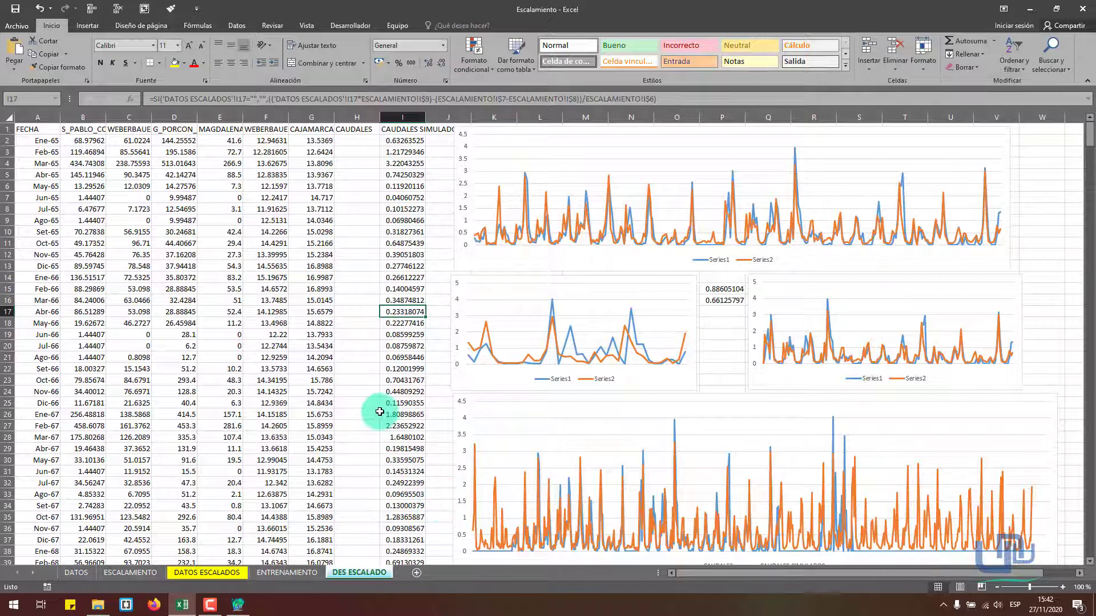
Check the observed CAUDALES records from Oct-68 onward in DES ESCALADO and return to the start of the sheet.
scroll(380, 405, "down", 12)
left_click(361, 288)
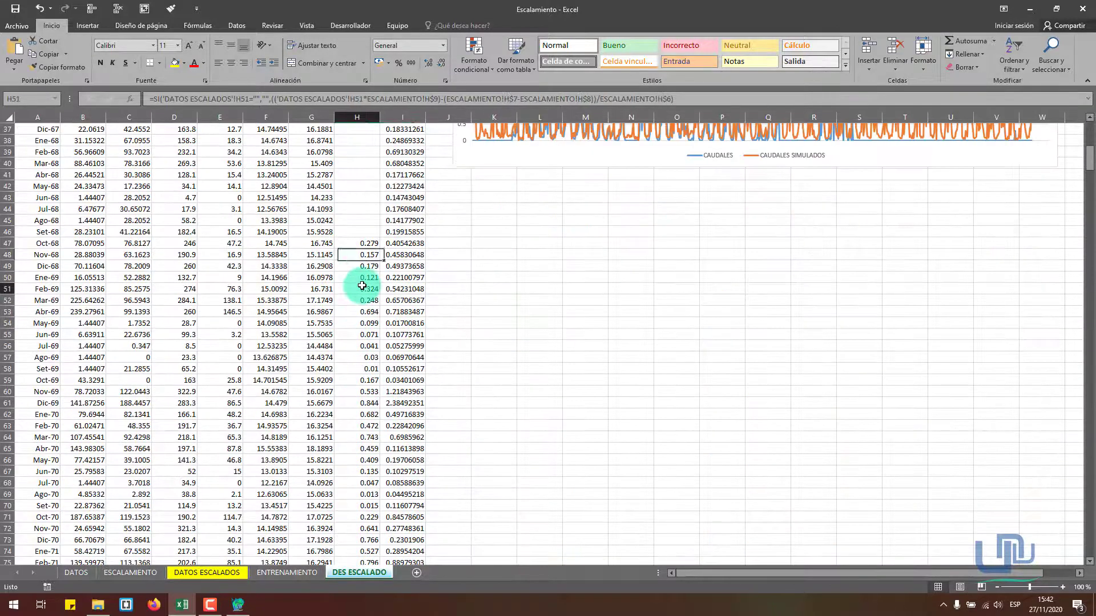
scroll(422, 394, "up", 12)
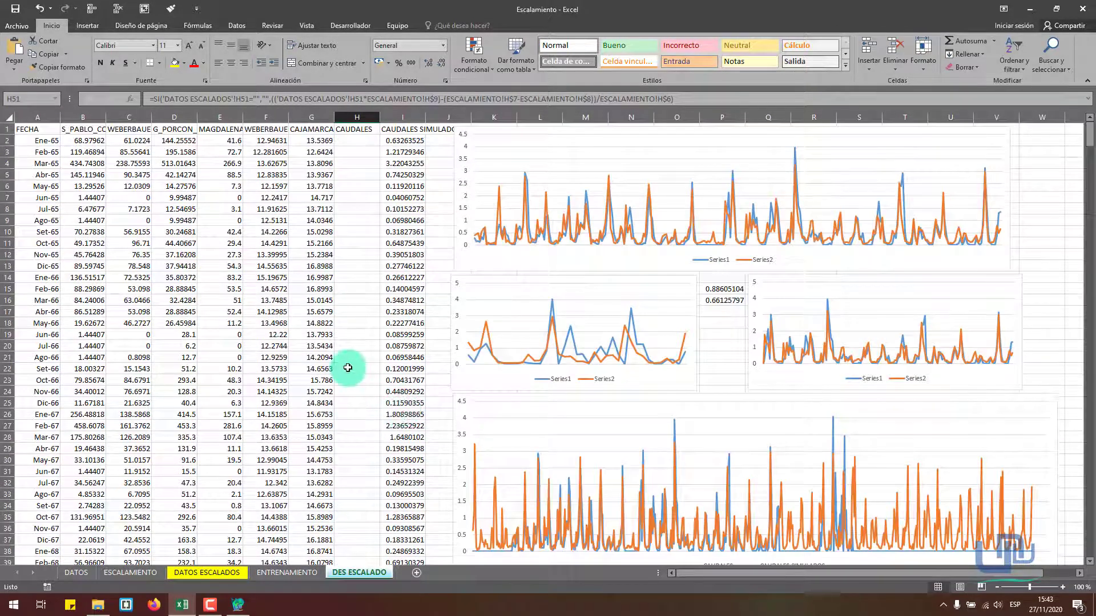
Switch to HidroCALC, open the series chart of CAUDALES and Respuesta, and move its window clear of the perceptron window.
left_click(350, 357)
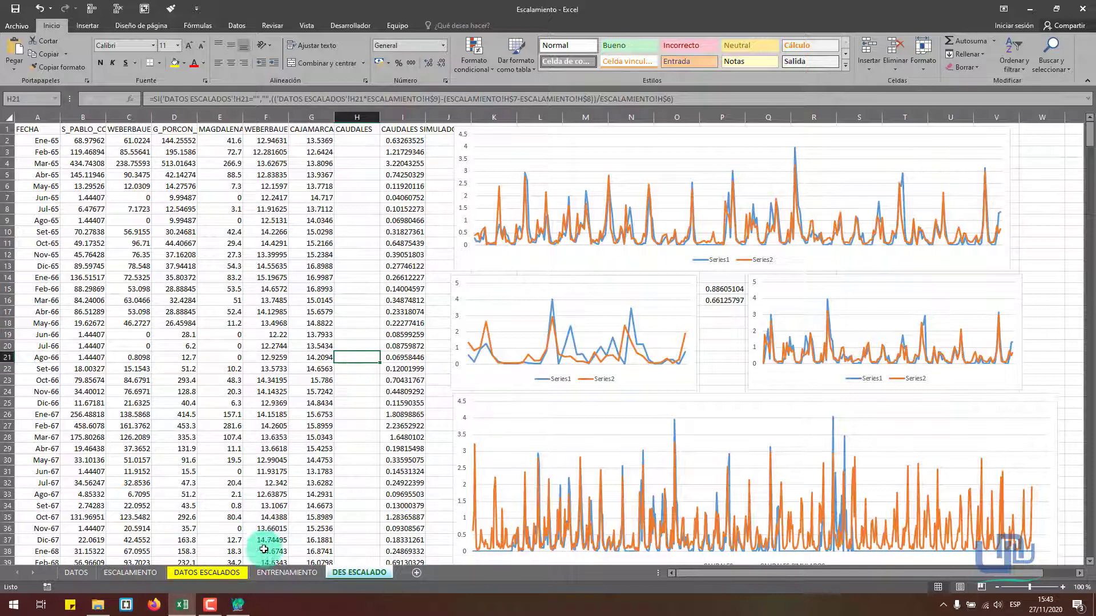
left_click(239, 605)
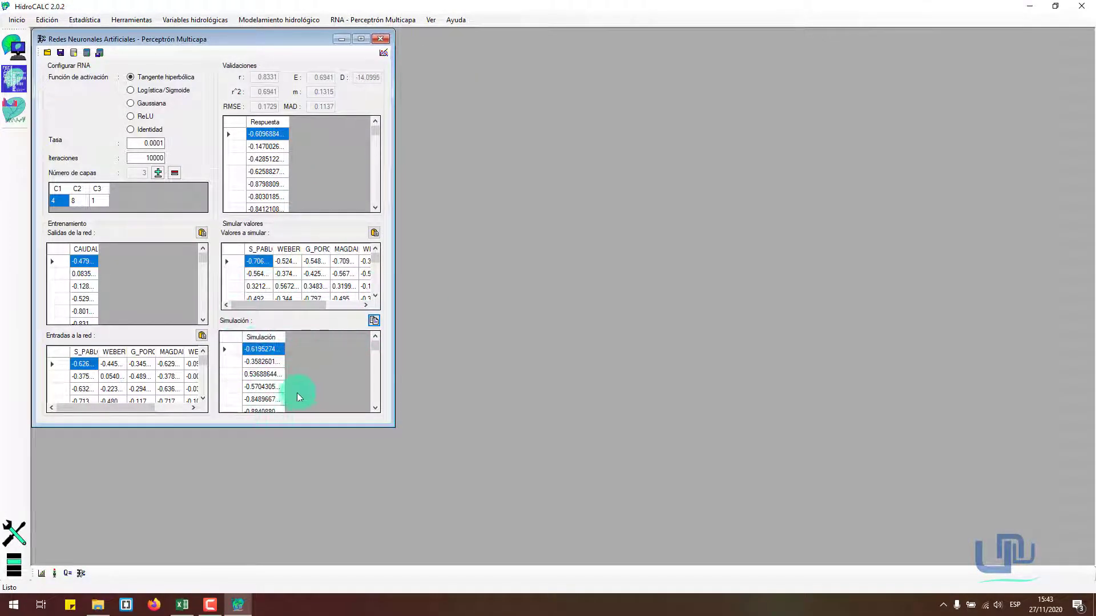
left_click(383, 53)
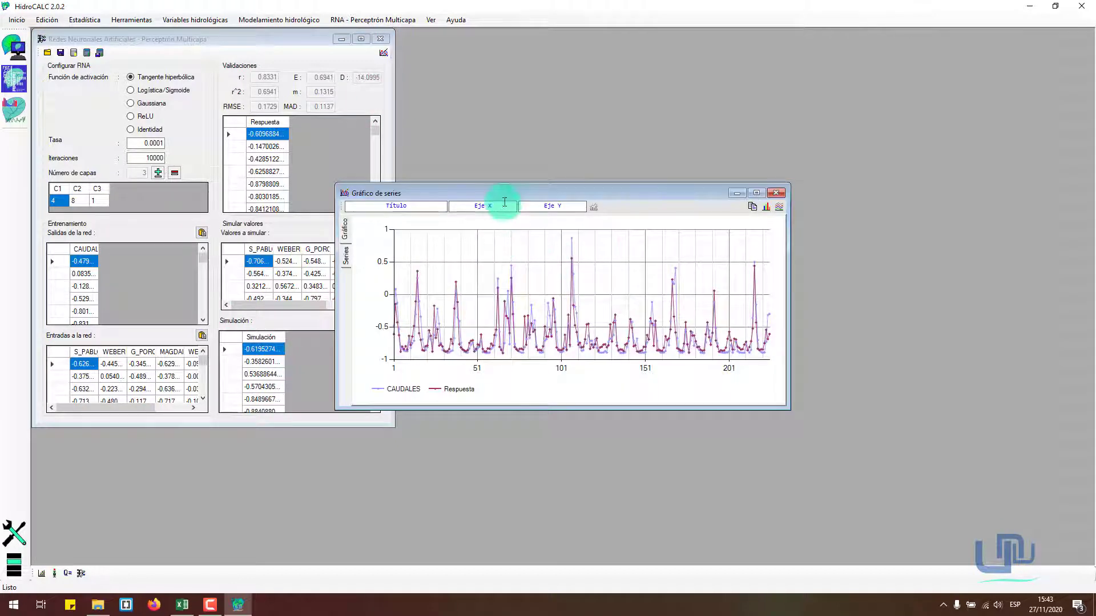
left_click_drag(518, 195, 650, 182)
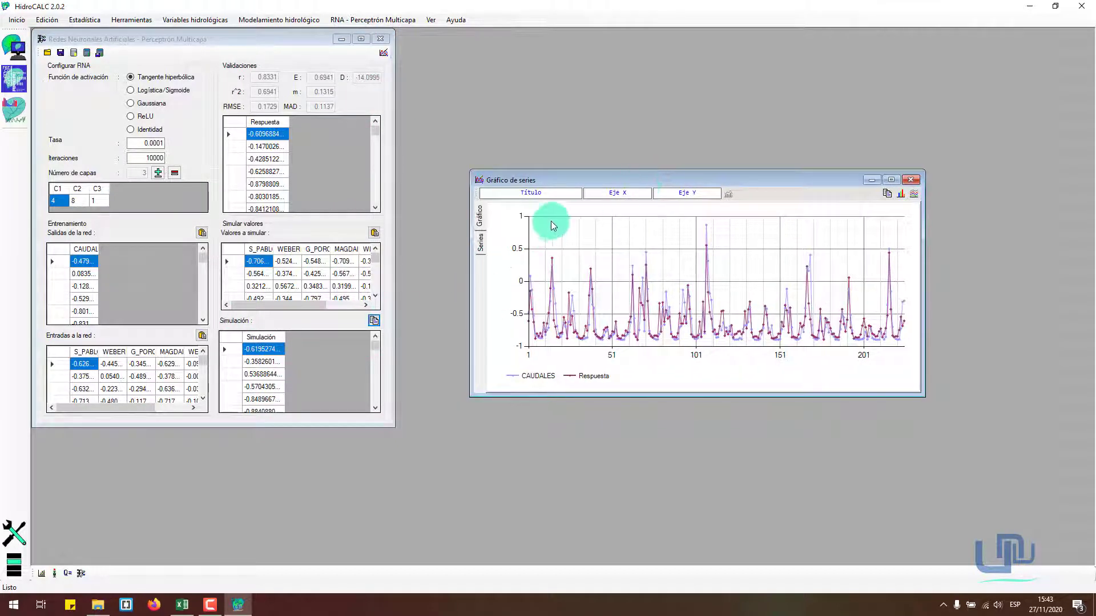
left_click(139, 39)
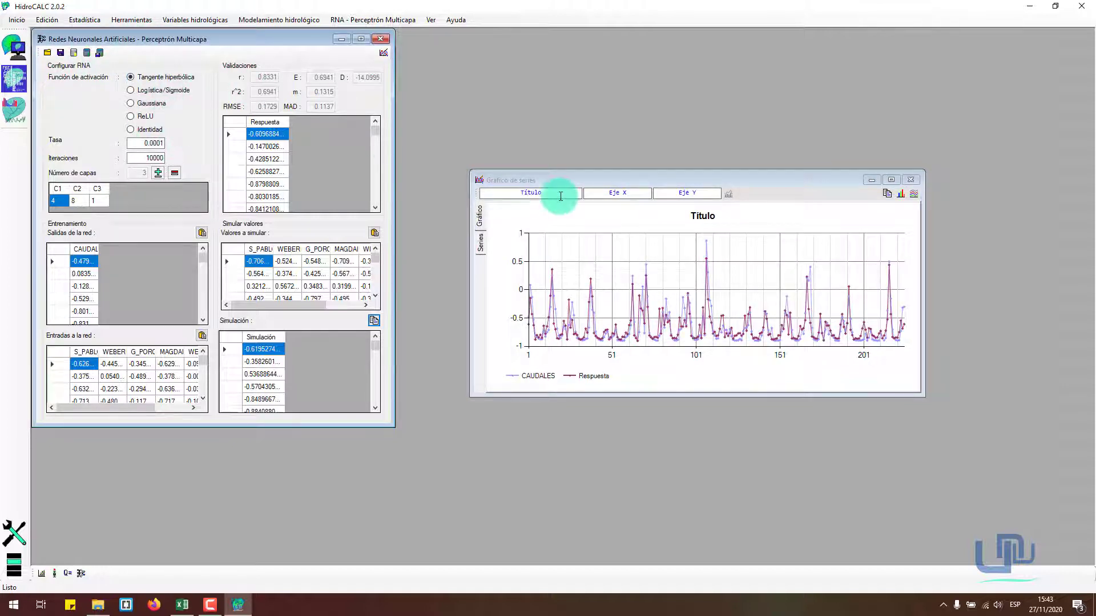
left_click_drag(564, 187, 567, 183)
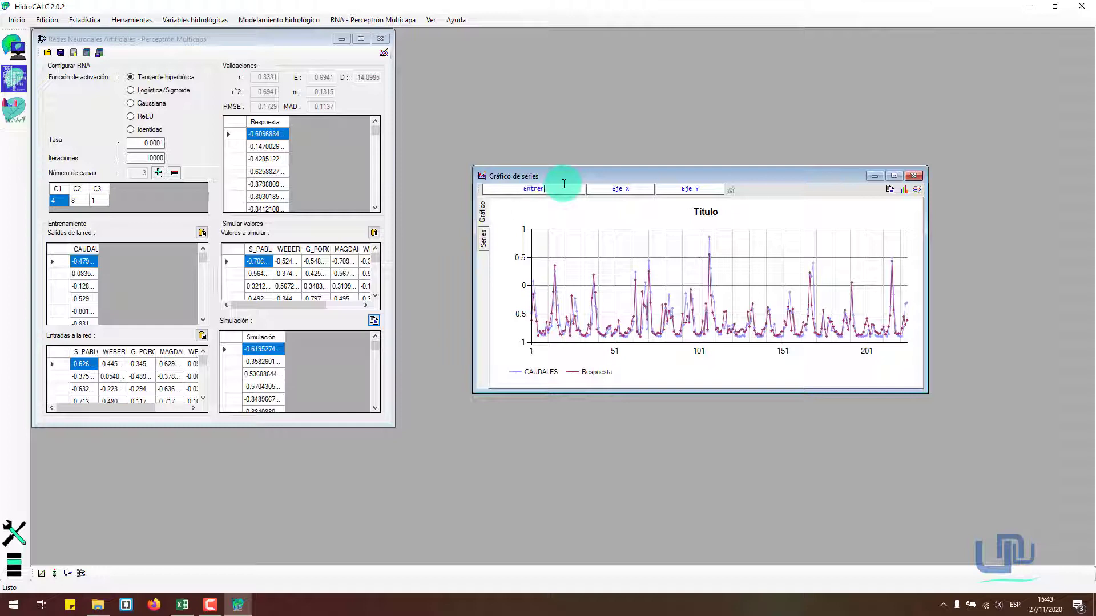
Title the chart "Entrenamiento RNA 4-8-1 tangente", label its axes "Tiempo - meses" (X) and "Caudal escaldo" (Y), and enlarge its window.
type("Entrenamiento ")
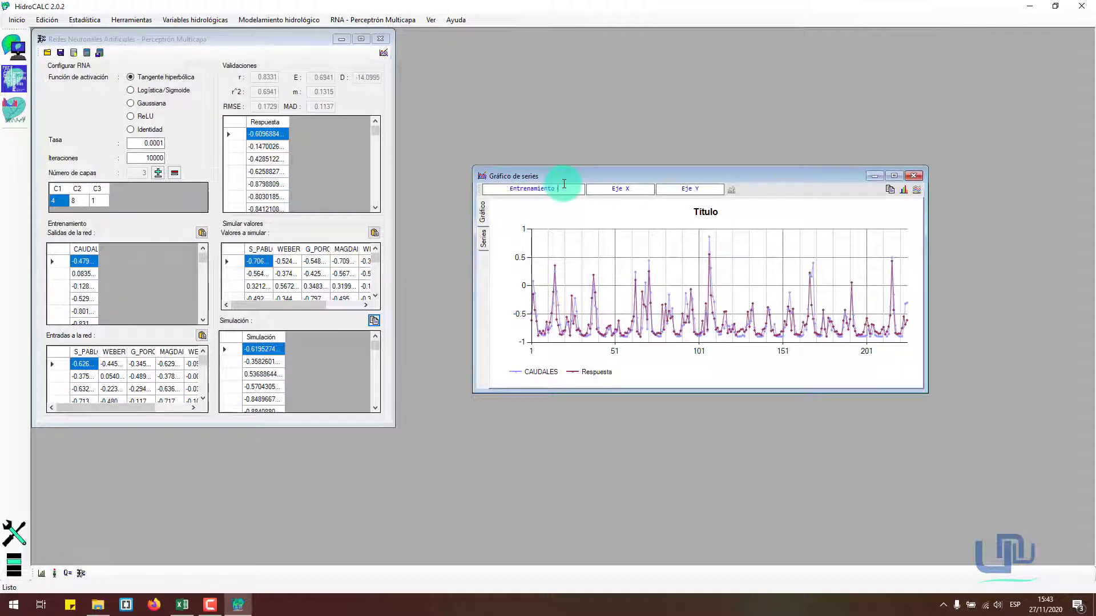
type("RNA")
type(" - S")
type("1")
type(" tangente")
key("Tab")
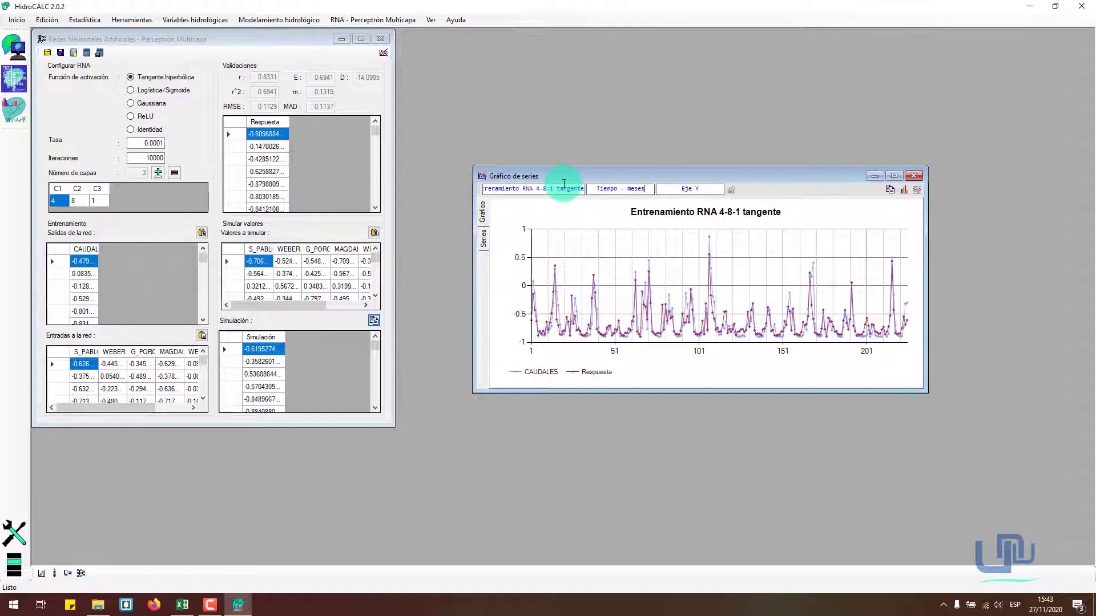
key("Tab")
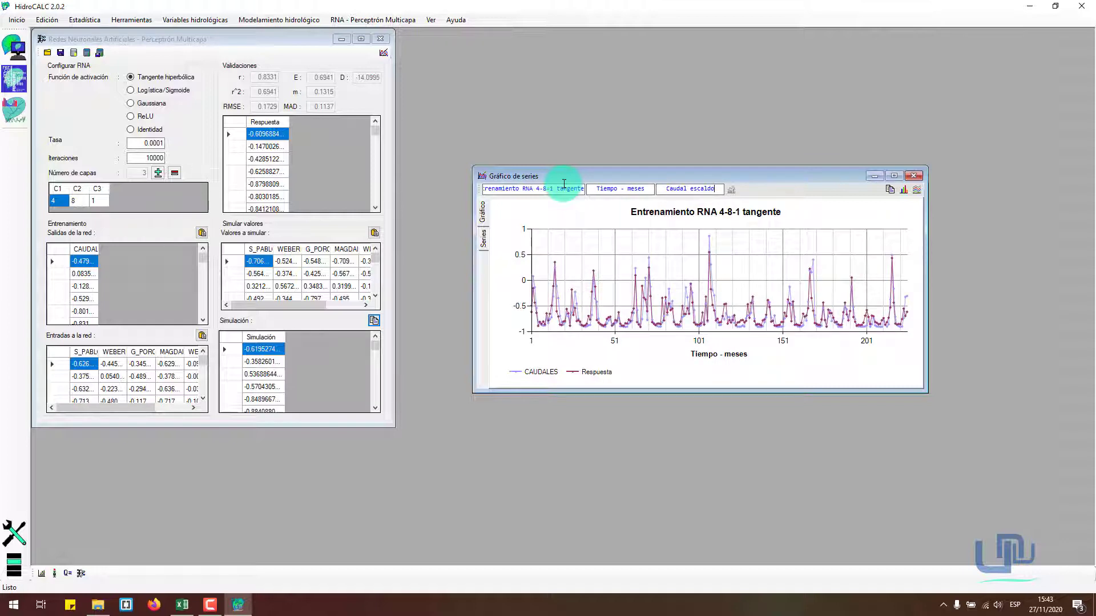
type("Caudal escaldo")
key("Tab")
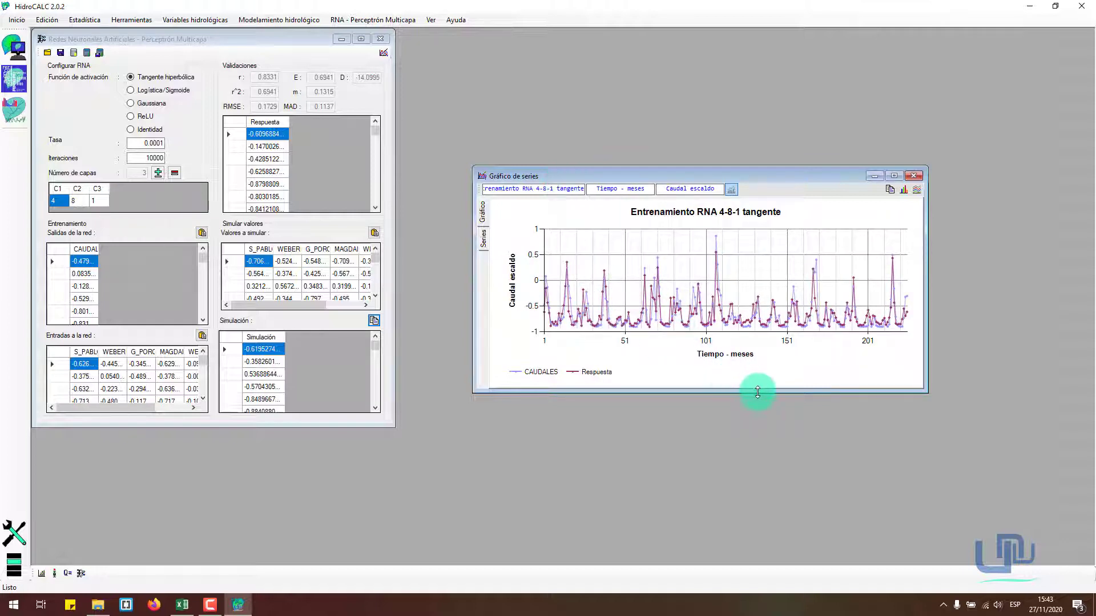
mouse_move(757, 391)
left_mouse_down()
mouse_move(753, 421)
mouse_move(759, 404)
left_mouse_up()
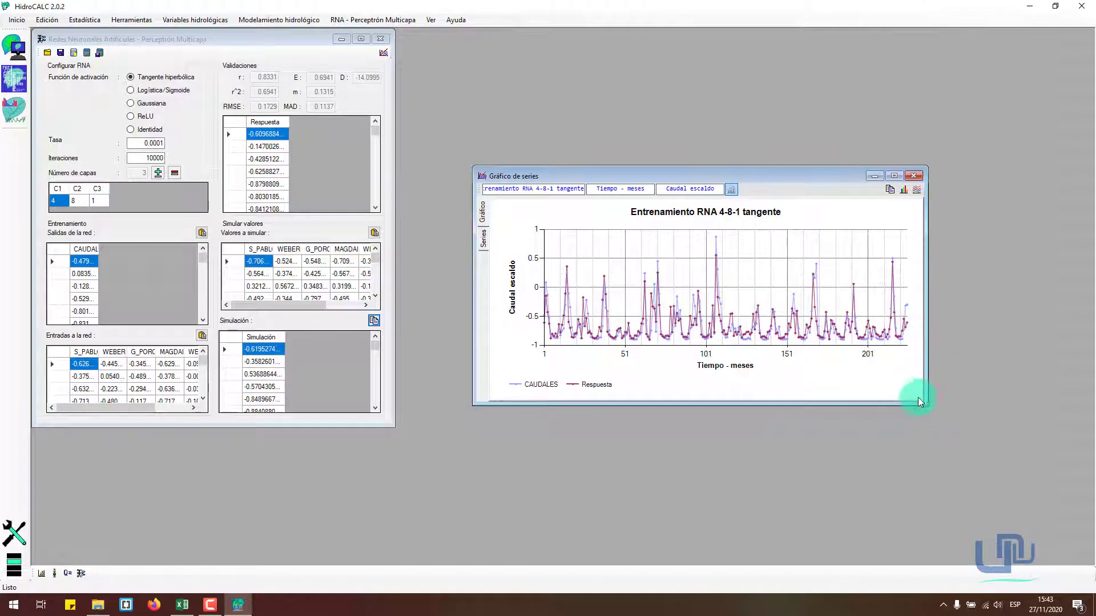
left_click_drag(918, 401, 970, 426)
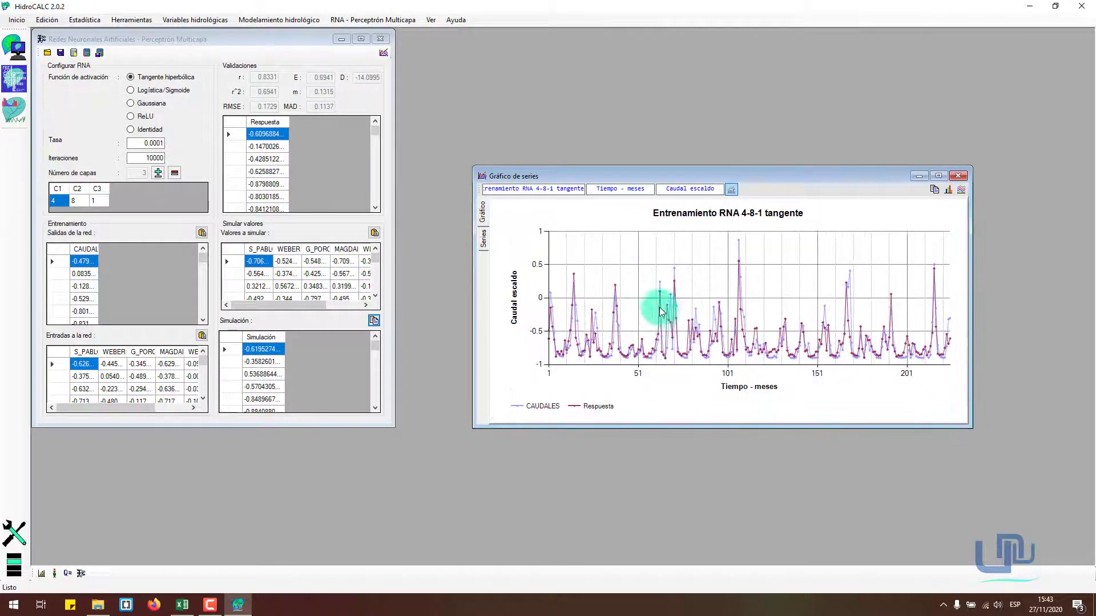
Copy the FECHA dates from A2 down in Excel's ENTRENAMIENTO sheet and paste them as the HidroCALC chart's X labels.
left_click(483, 238)
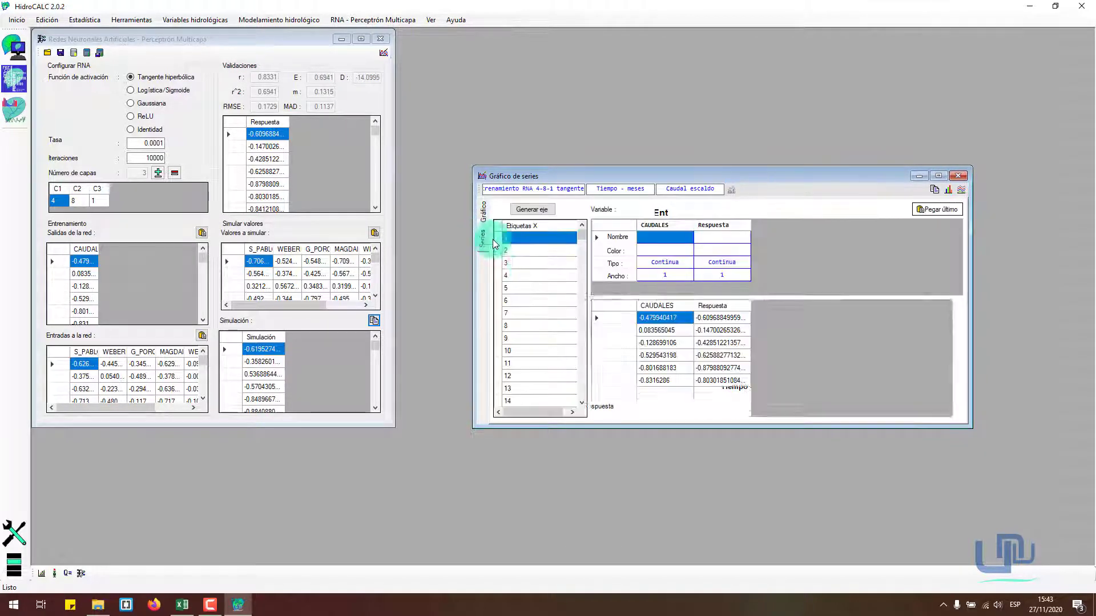
left_click(193, 609)
left_click(286, 572)
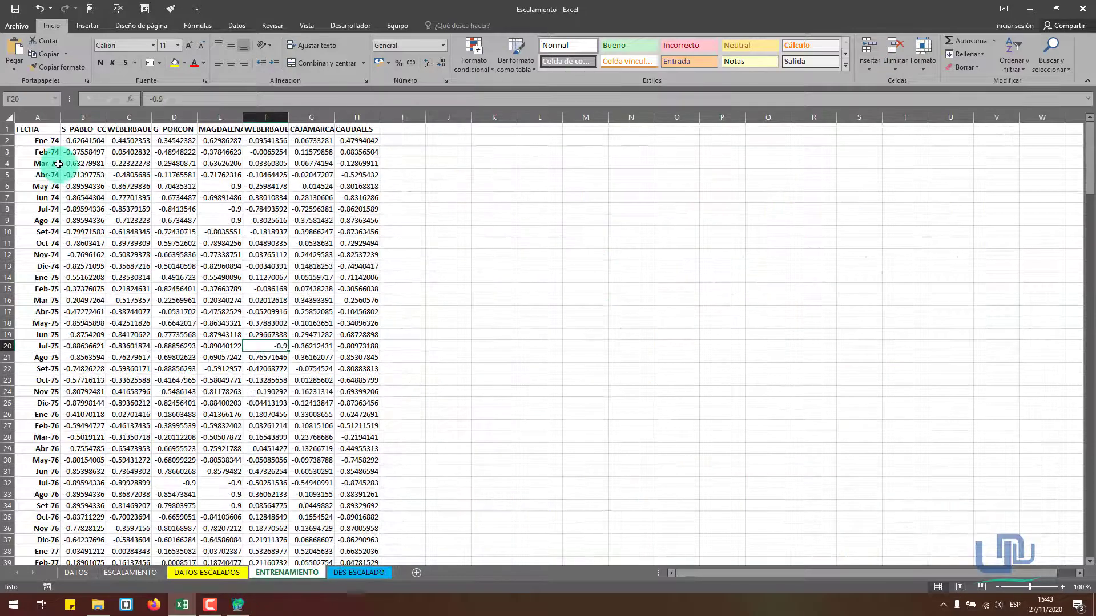
left_click(50, 140)
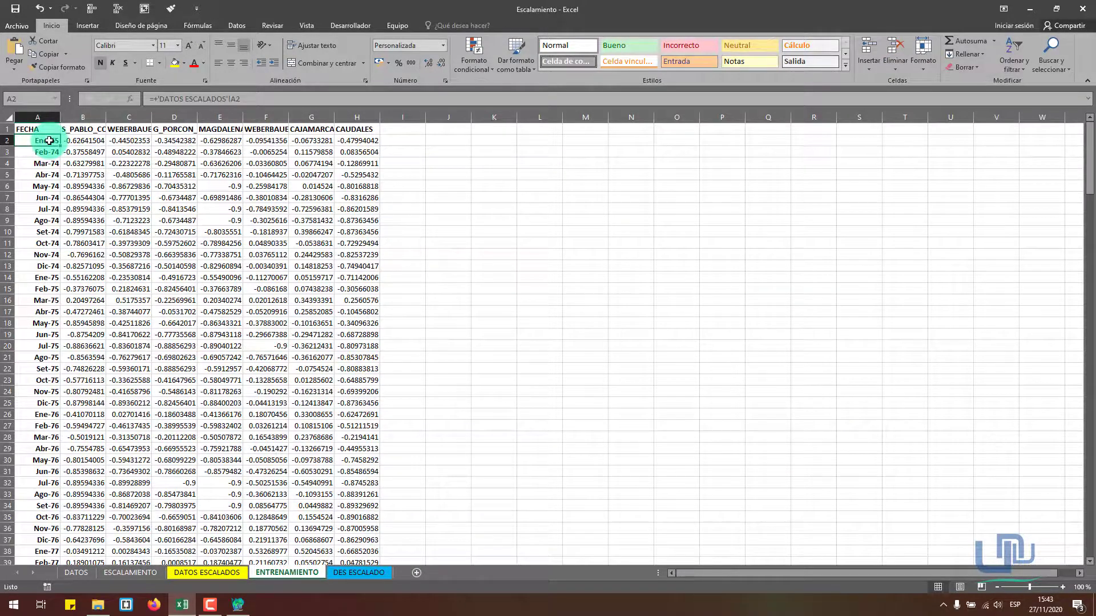
key("ctrl+shift+Down")
key("ctrl+c")
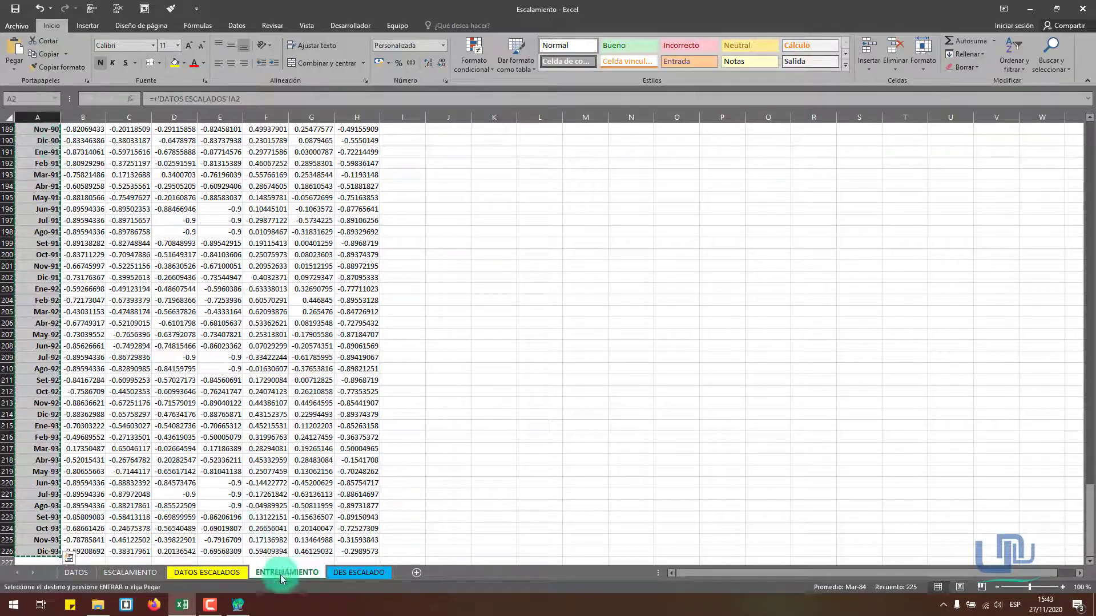
left_click(184, 606)
left_click(499, 209)
Rename the chart series CAUDALES as "Caudales medidos" and Respuesta as "Caudales simulados".
left_click(690, 244)
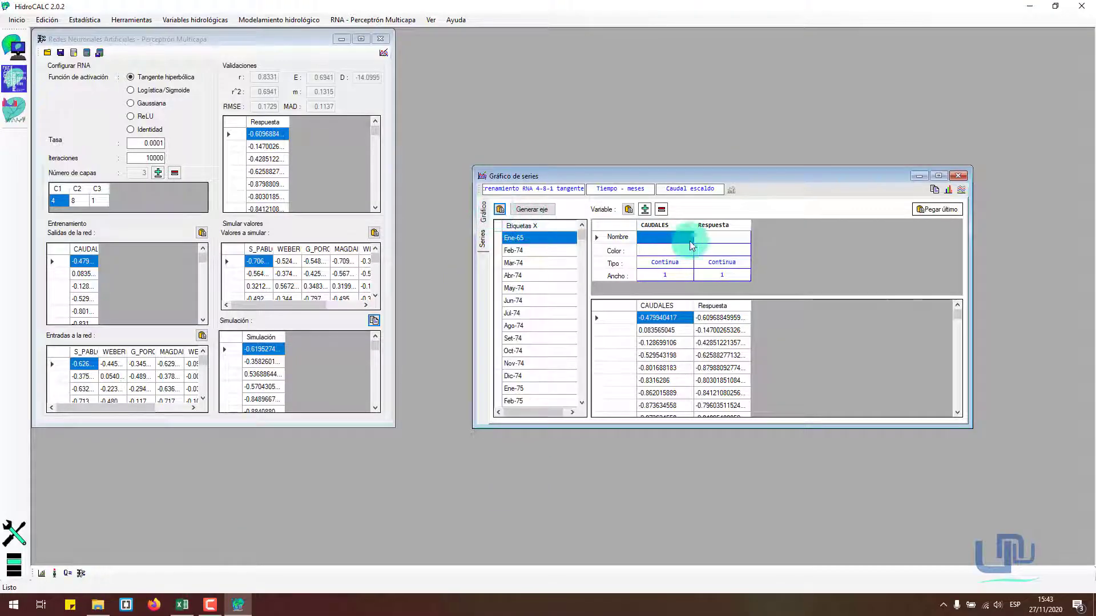
left_click(676, 238)
type("Caudales medidos")
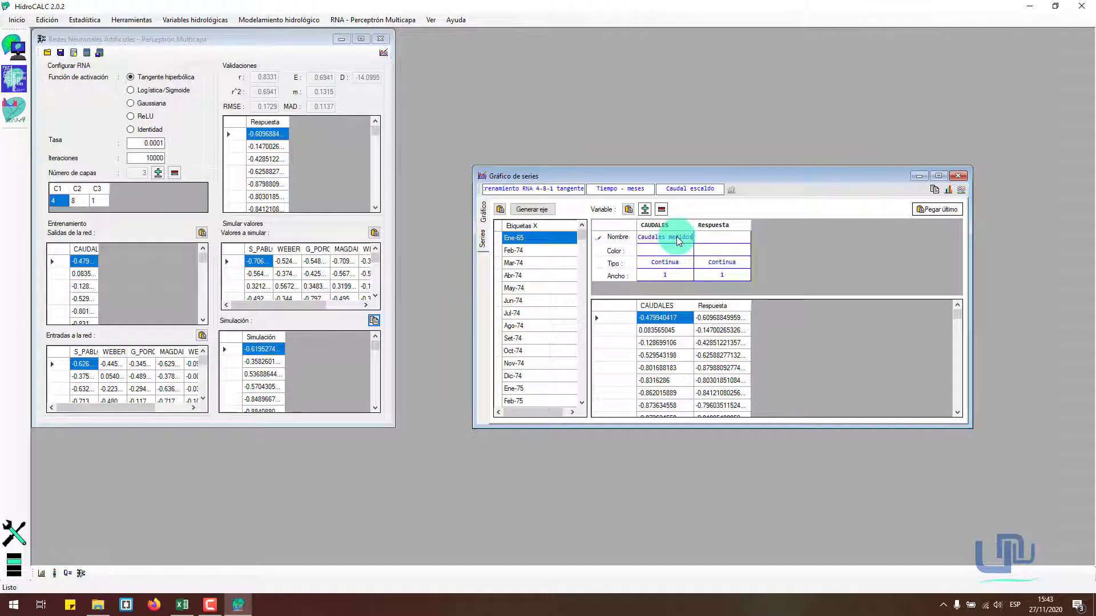
key("Tab")
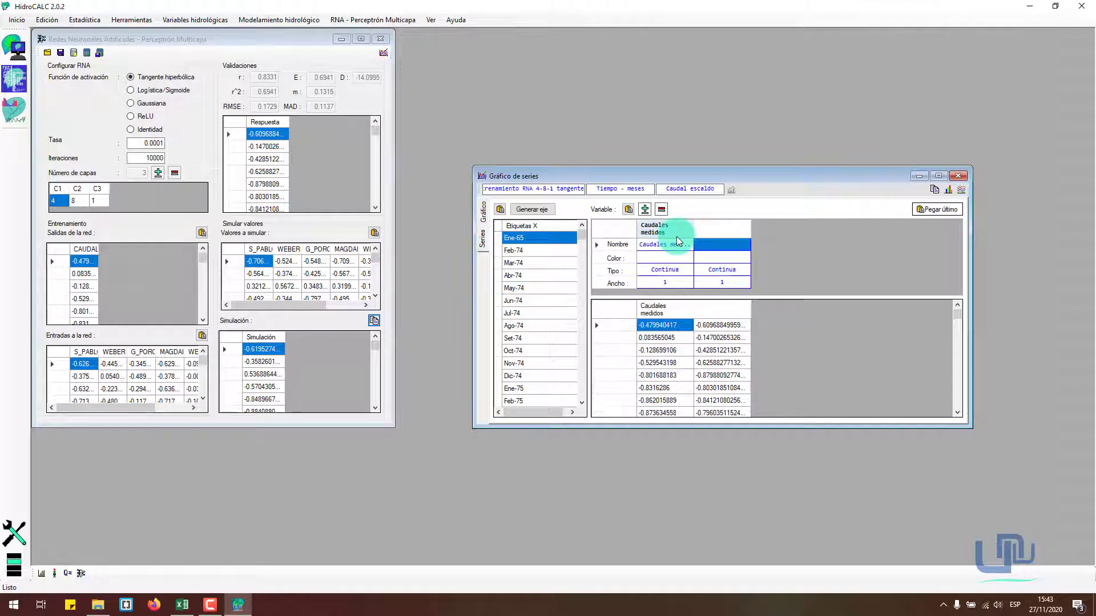
type("Caudales ")
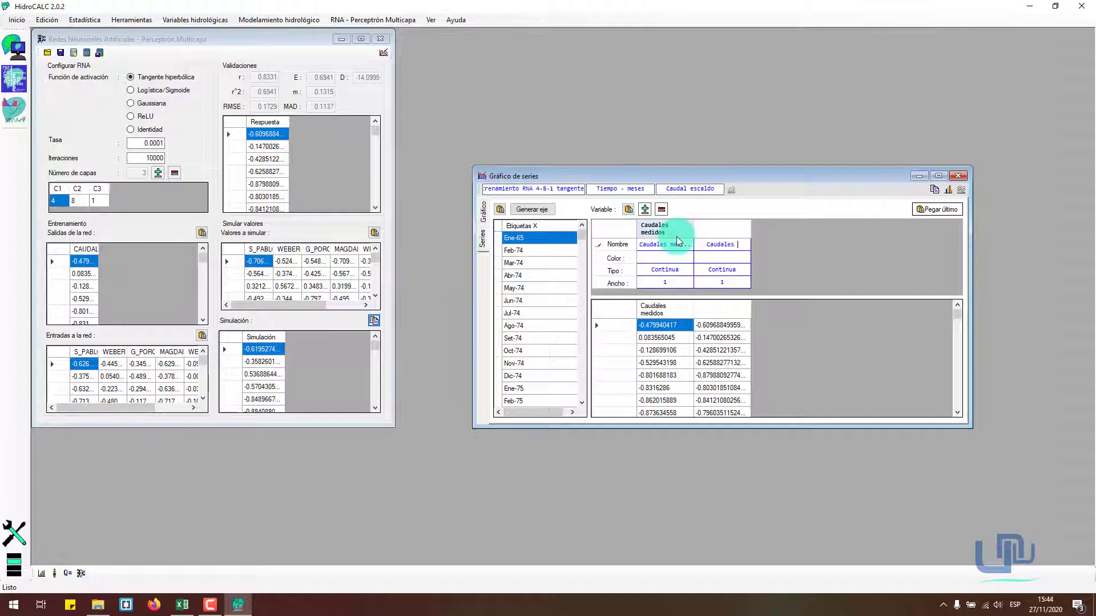
type("simulados")
key("Tab")
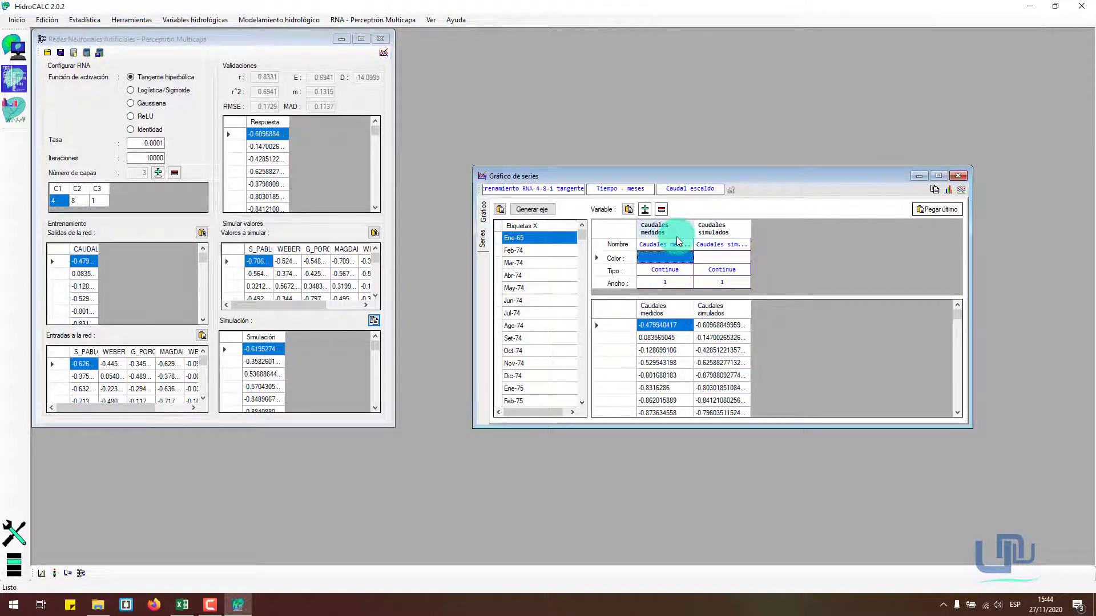
Try Rojo and then Azul as the colour of Caudales medidos, and Azul for Caudales simulados.
left_click(675, 259)
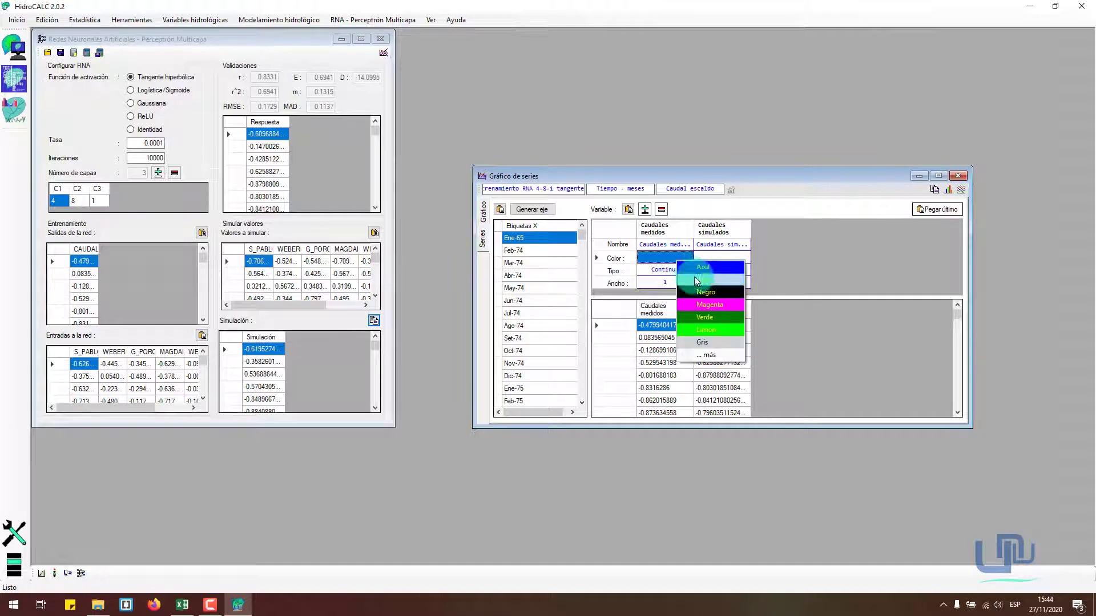
left_click(695, 280)
left_click(714, 258)
left_click(716, 268)
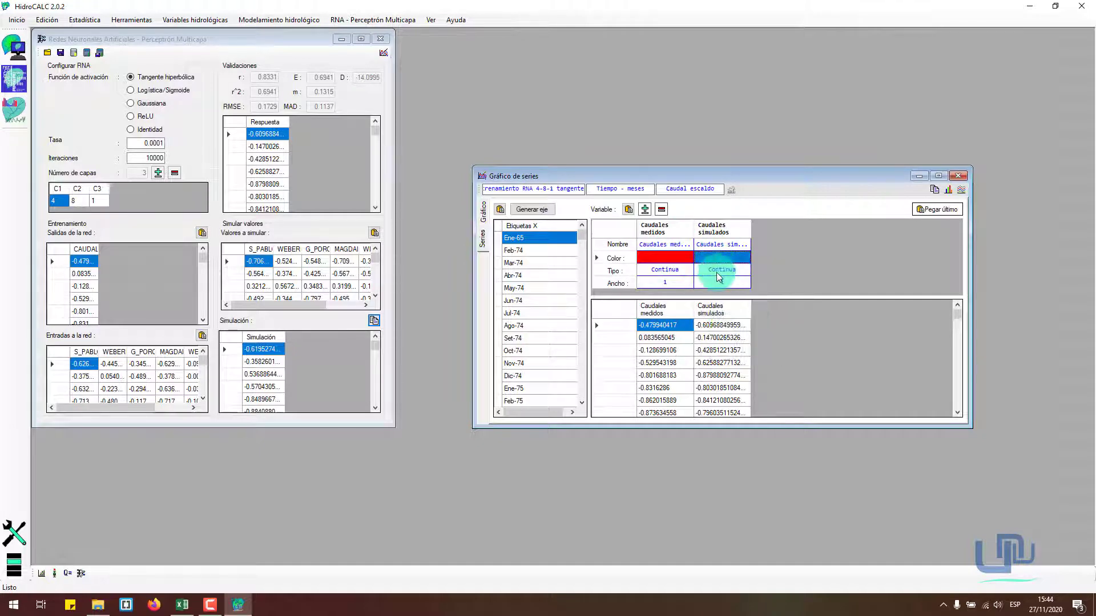
left_click(674, 255)
left_click(693, 262)
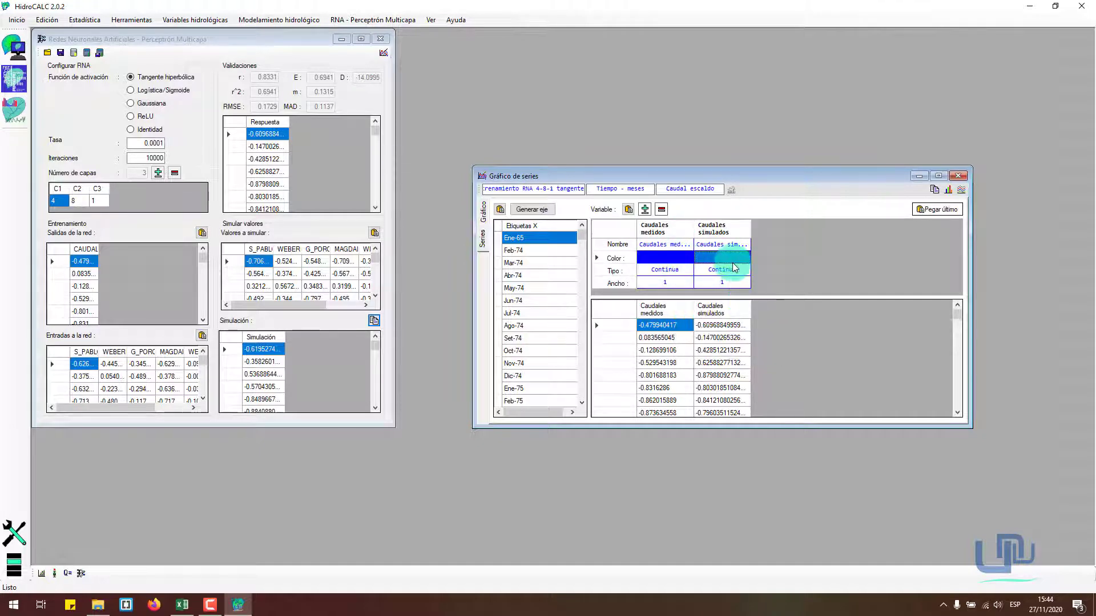
Give the Caudales simulados series a custom navy blue colour and set its line type to Líneas.
left_click(731, 260)
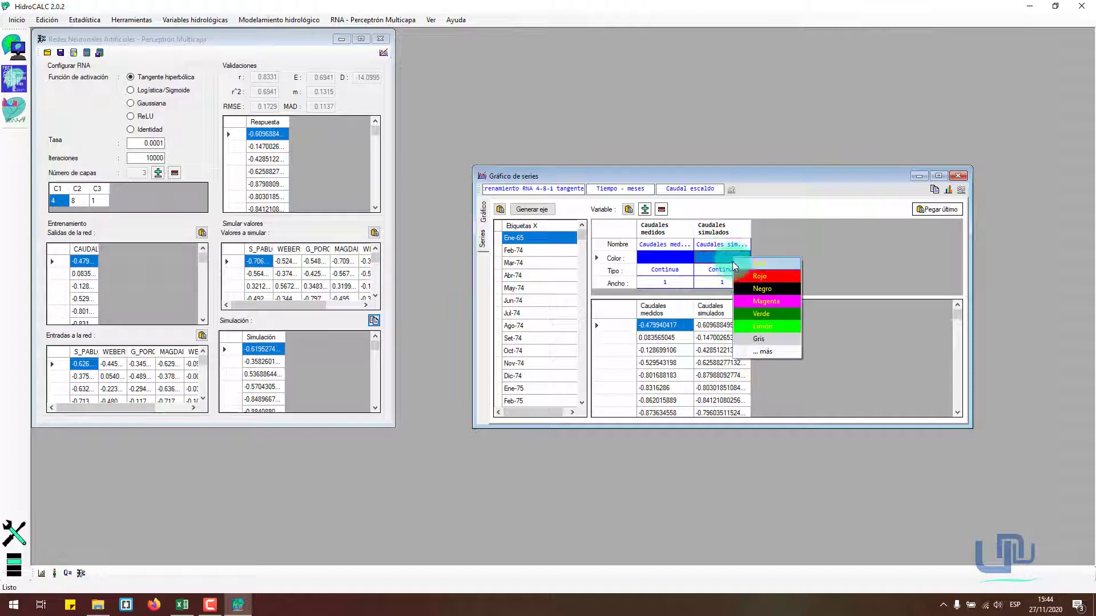
left_click(764, 351)
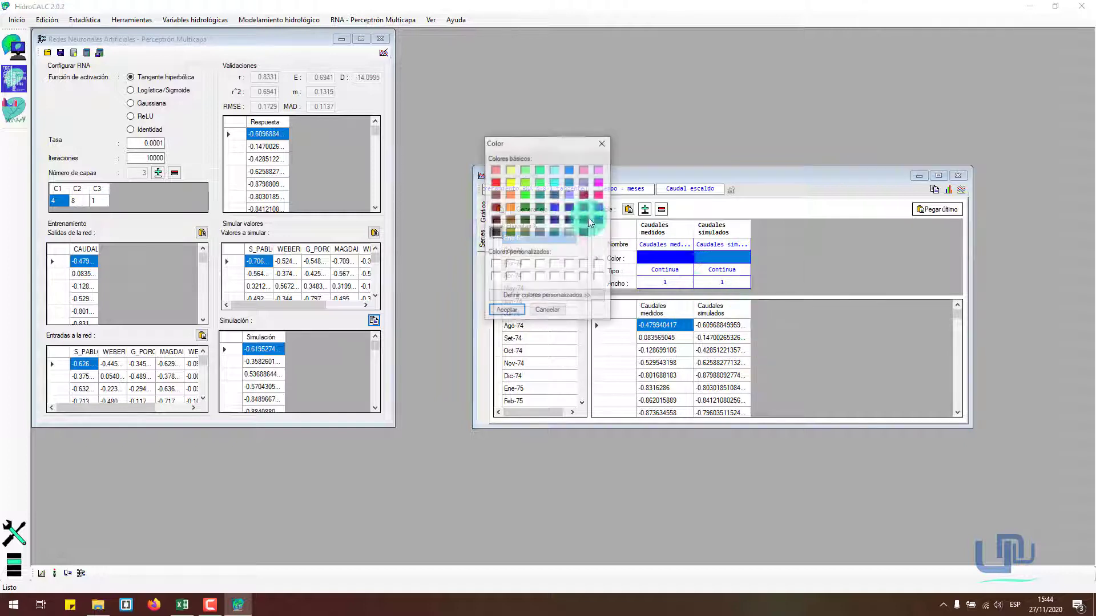
left_click(555, 223)
left_click(505, 312)
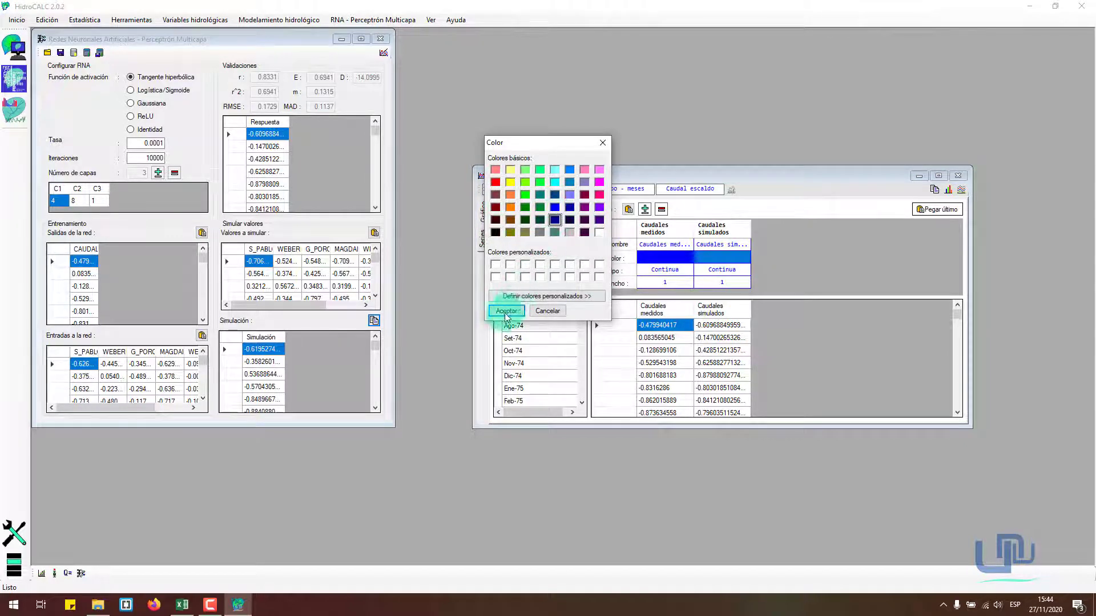
left_click(721, 269)
left_click(744, 283)
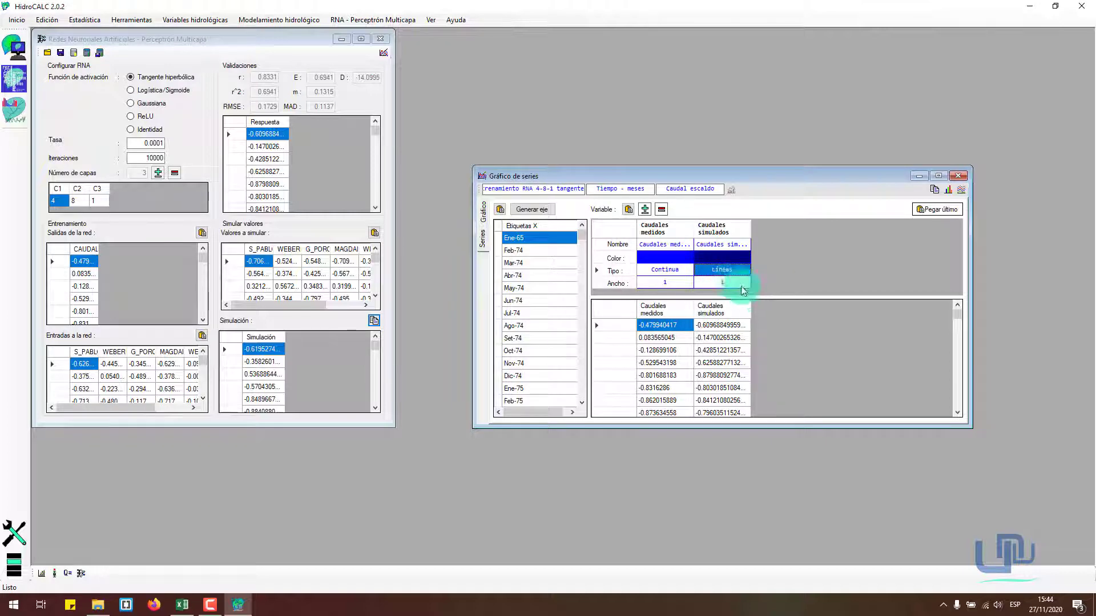
Redraw the chart, set the colour of Caudales medidos to Verde, and redraw it again.
left_click(964, 191)
left_click(484, 242)
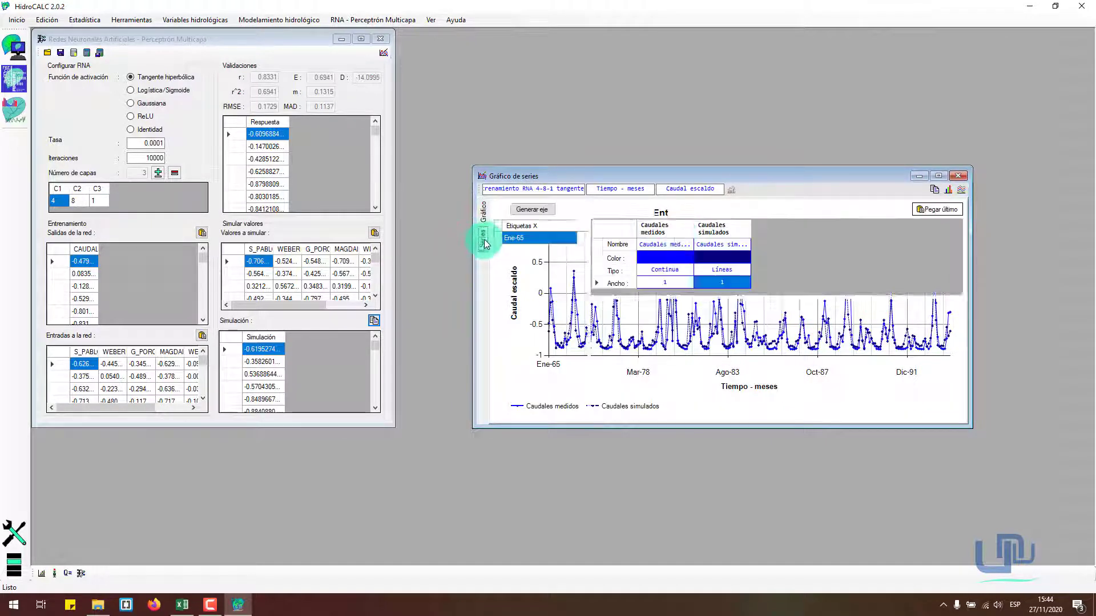
left_click(679, 258)
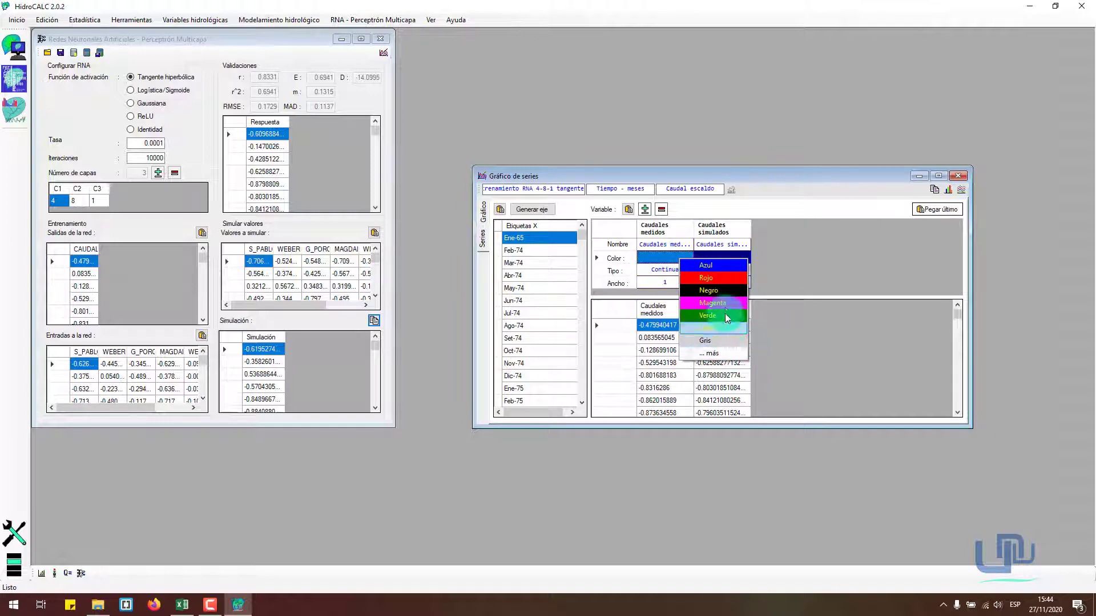
left_click(727, 315)
left_click(960, 190)
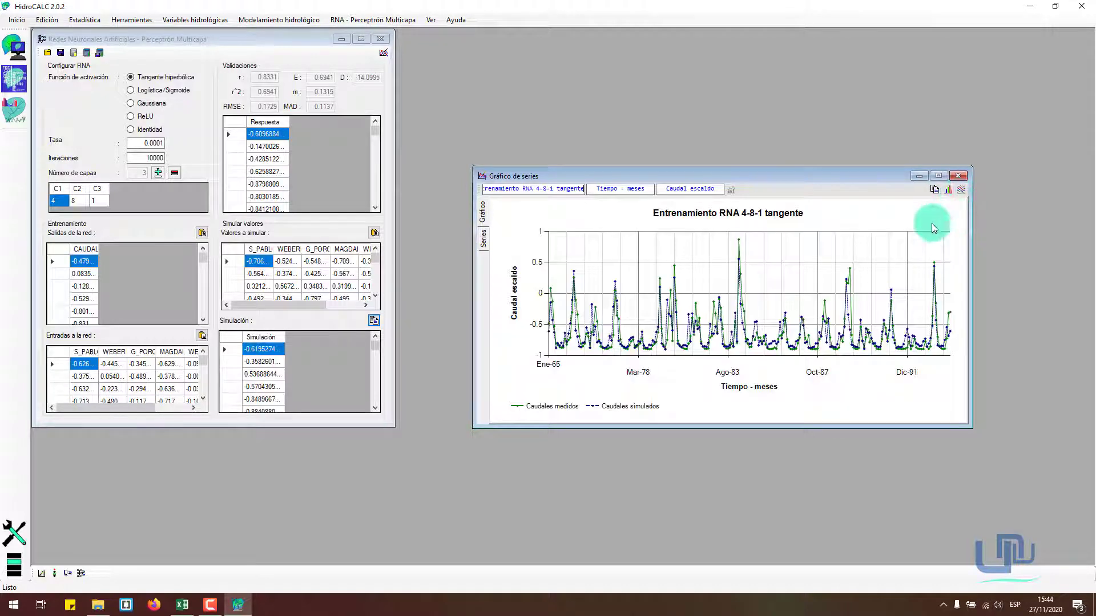
Widen the chart window and give the Caudales medidos series a dark bluish-green colour from the basic colour palette.
left_click_drag(475, 238, 416, 234)
left_click(423, 239)
left_click(594, 257)
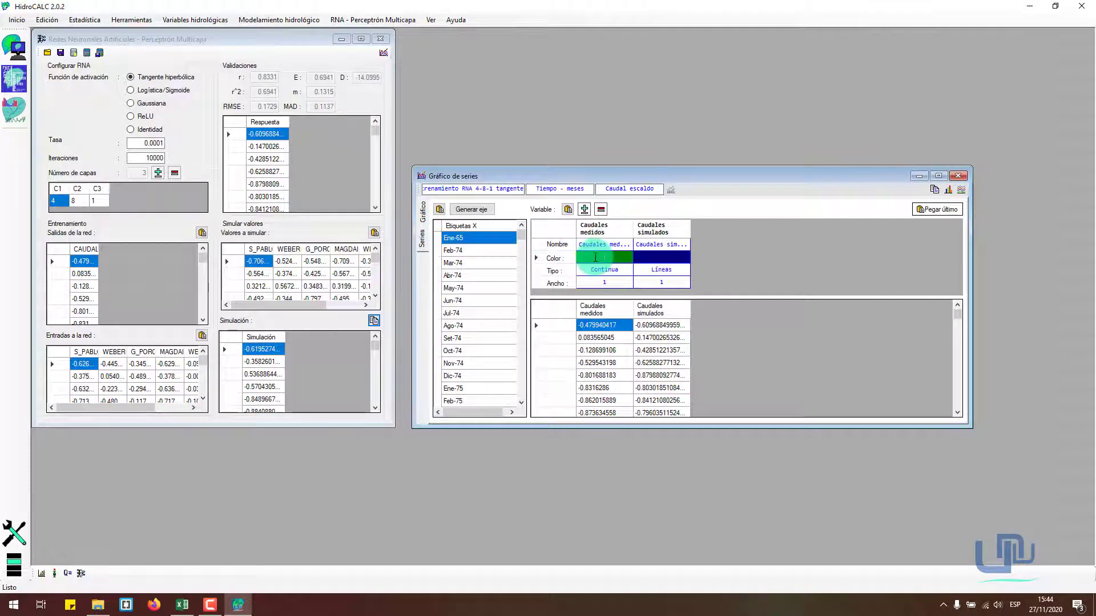
left_click(589, 258)
left_click(589, 257)
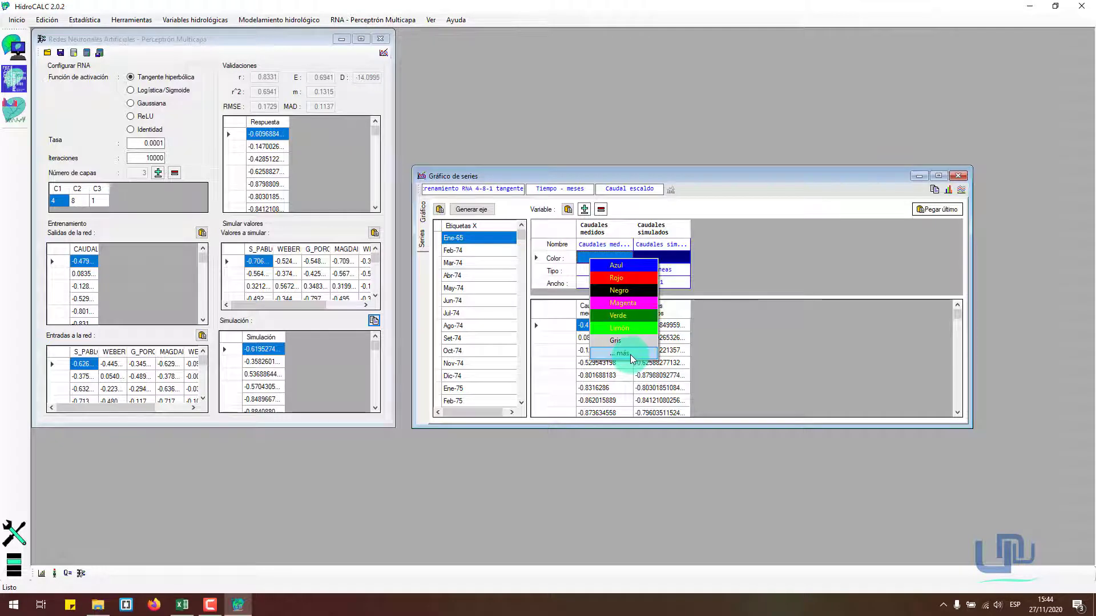
left_click(630, 354)
left_click(539, 208)
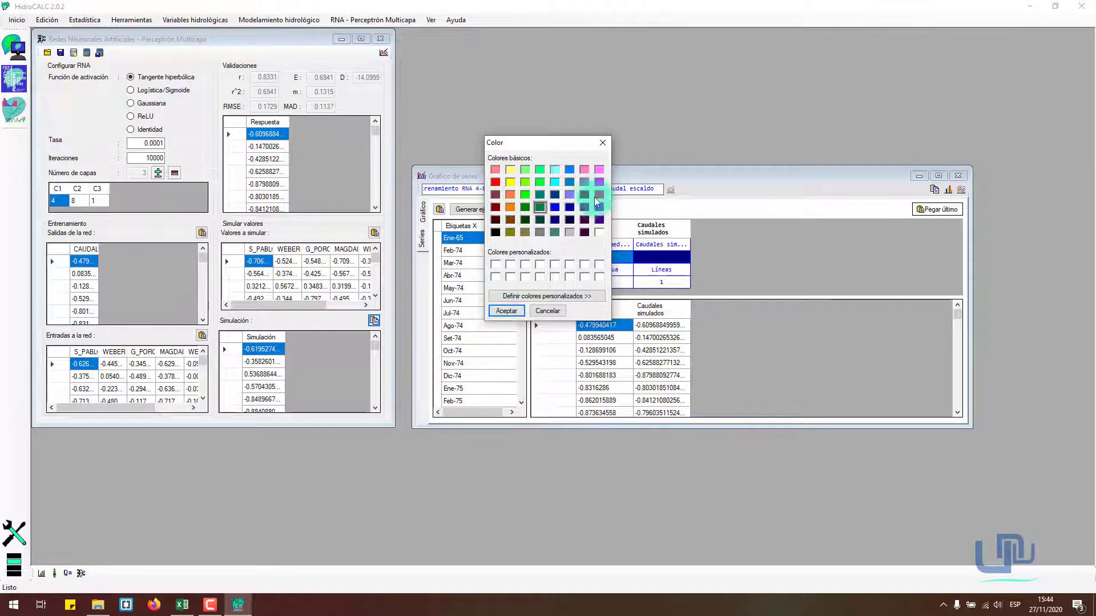
left_click(509, 311)
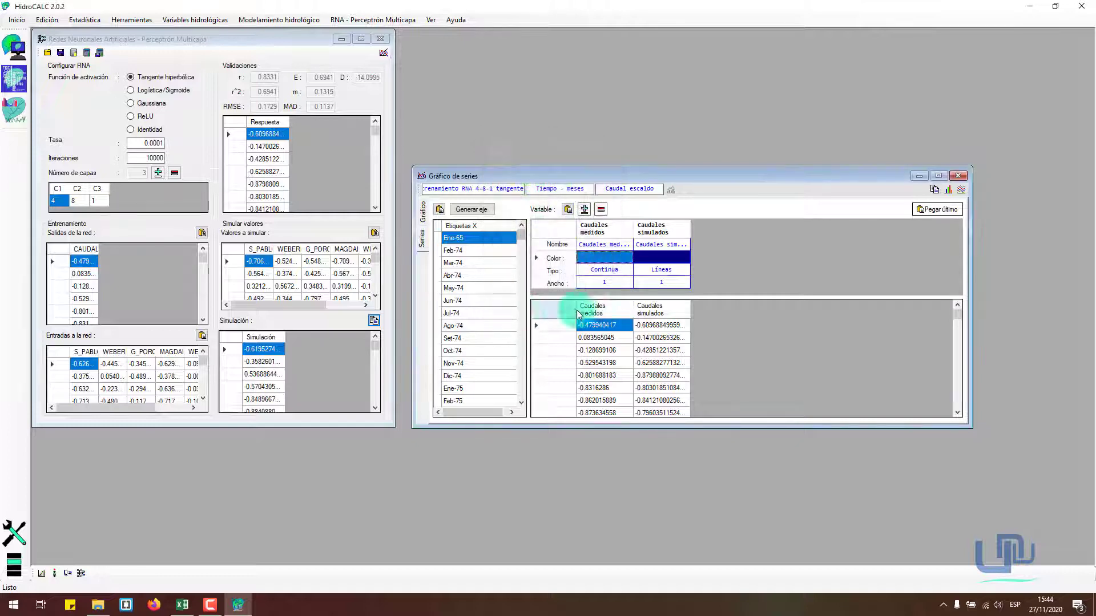
Redraw the training chart with the new series formatting and enlarge its window in width and height.
left_click(959, 191)
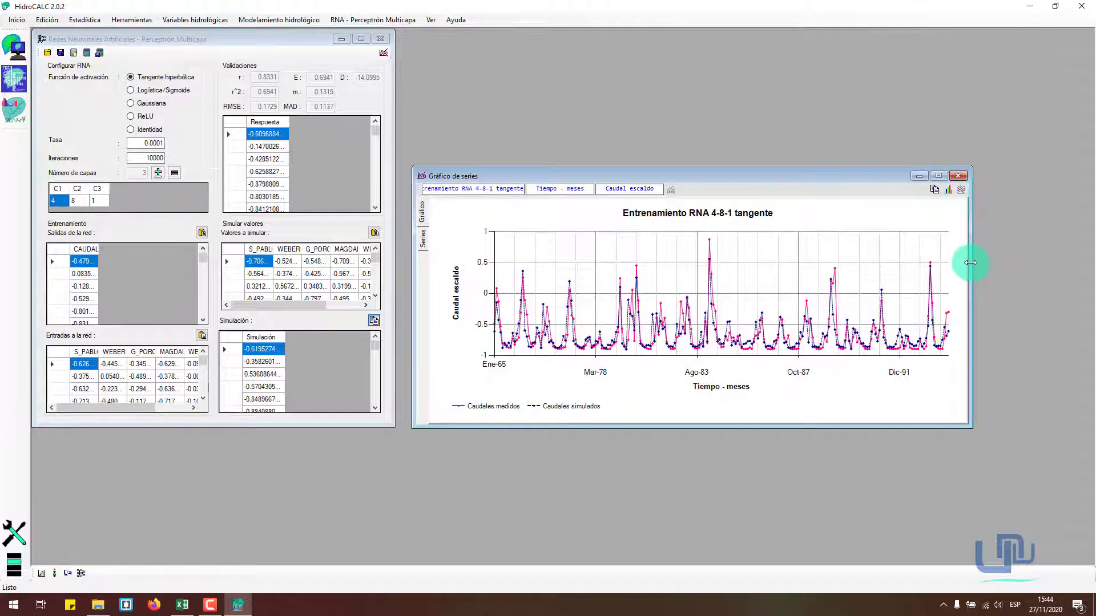
left_click_drag(970, 262, 1067, 283)
left_click_drag(801, 165, 797, 140)
Zoom into two sections of the training chart to compare both series, resetting the zoom after each.
left_click_drag(873, 237, 1053, 360)
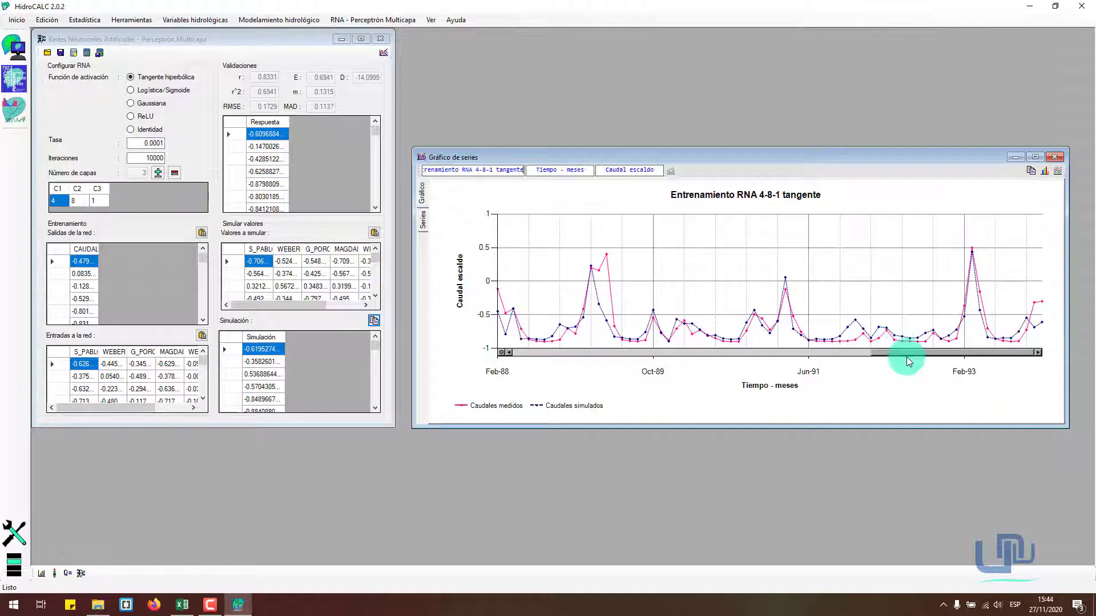
left_click(503, 352)
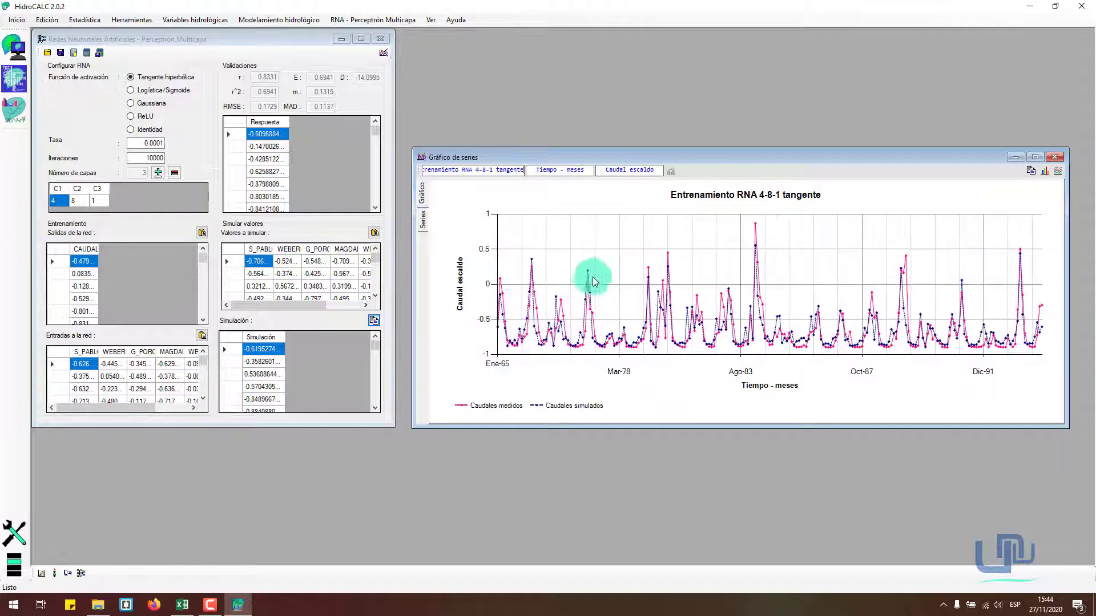
left_click_drag(635, 229, 501, 366)
left_click(502, 353)
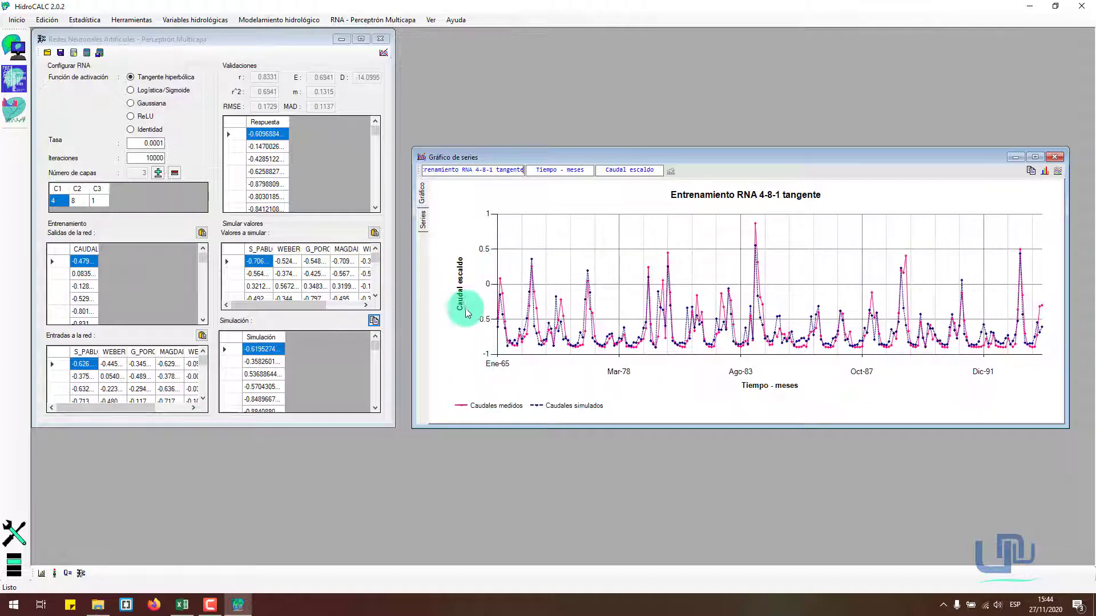
Copy the full training chart and paste it as an image at cell J2 of the ENTRENAMIENTO sheet in Excel.
left_click(1031, 171)
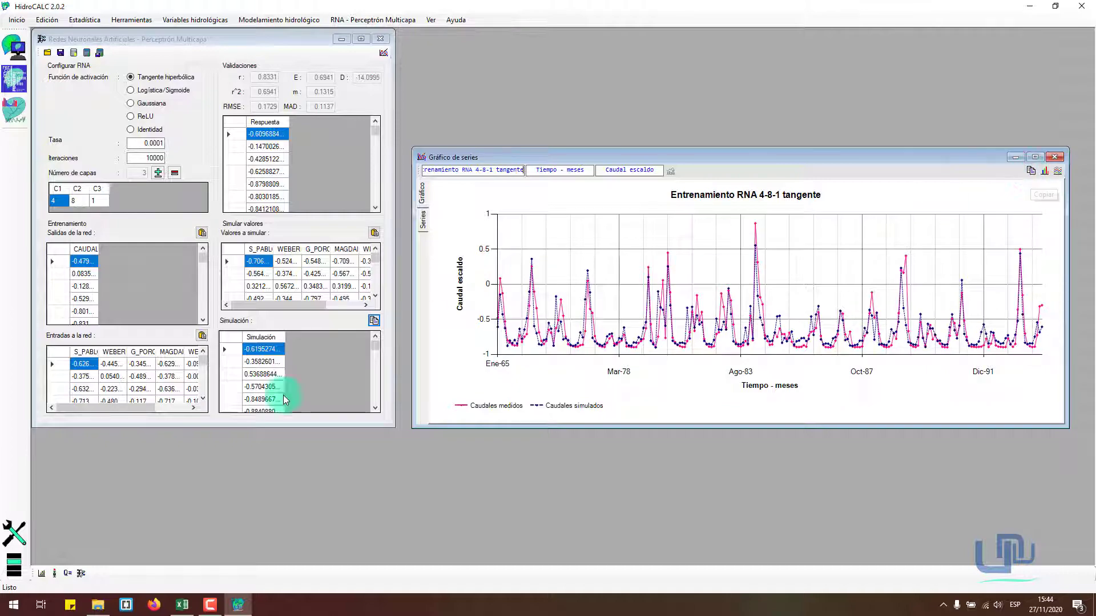
left_click(182, 605)
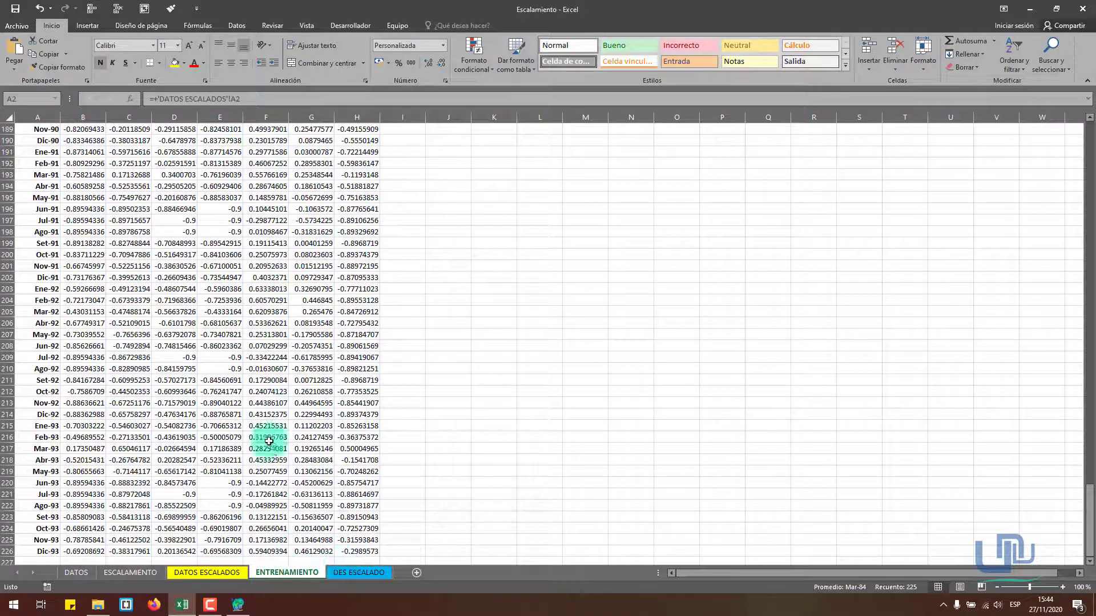
scroll(400, 221, "up", 6)
scroll(399, 221, "up", 20)
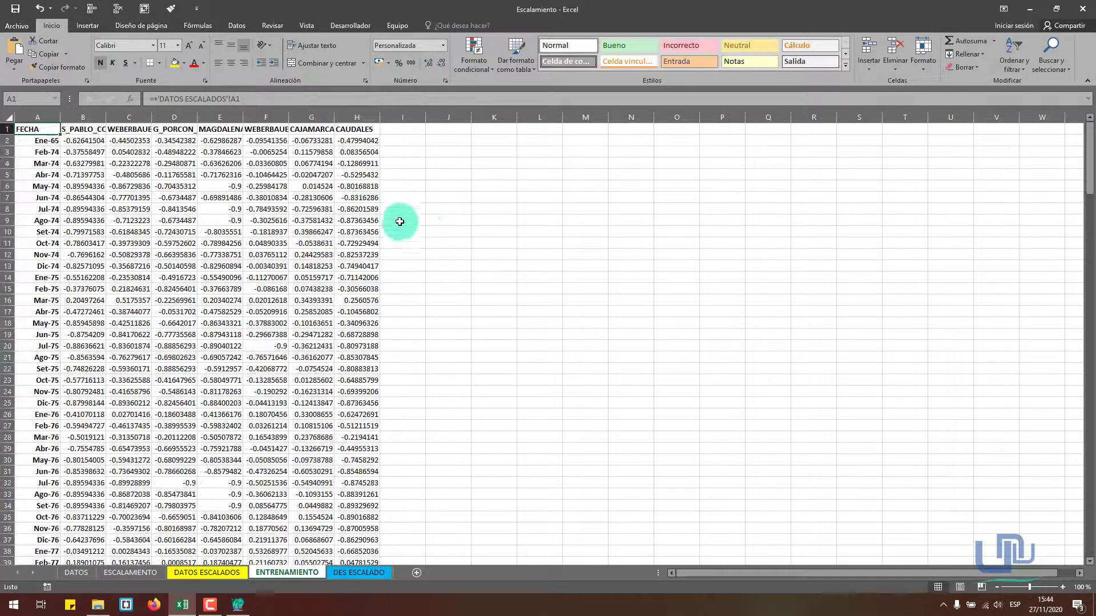
left_click(444, 140)
key("ctrl+v")
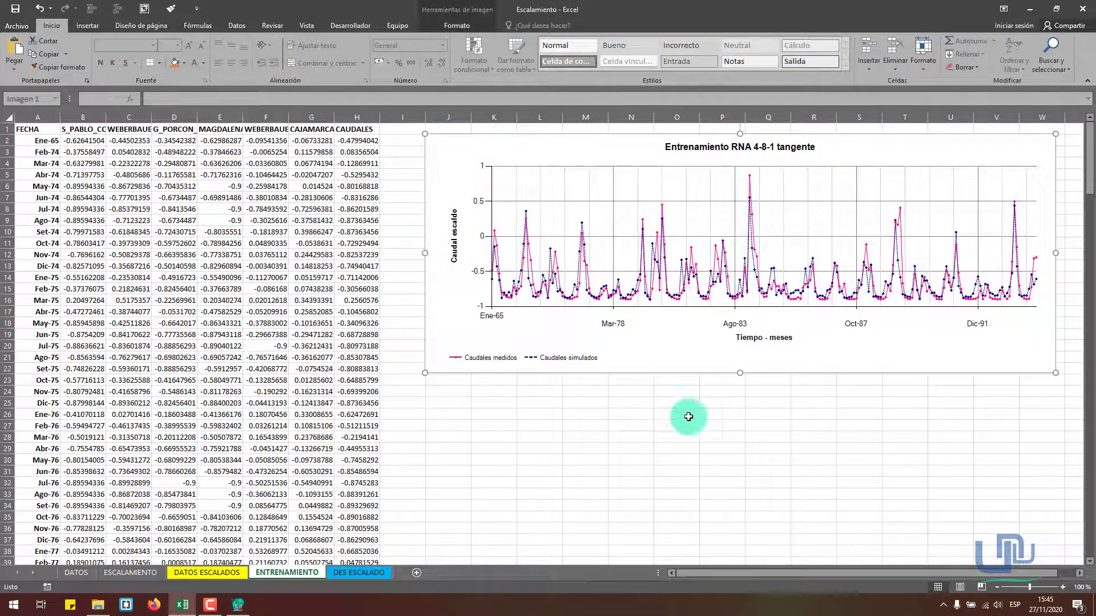
left_click(813, 437)
Return to HidroCALC, zoom the chart into the period from Set-88 to Set-93, and copy the zoomed chart.
left_click(1027, 12)
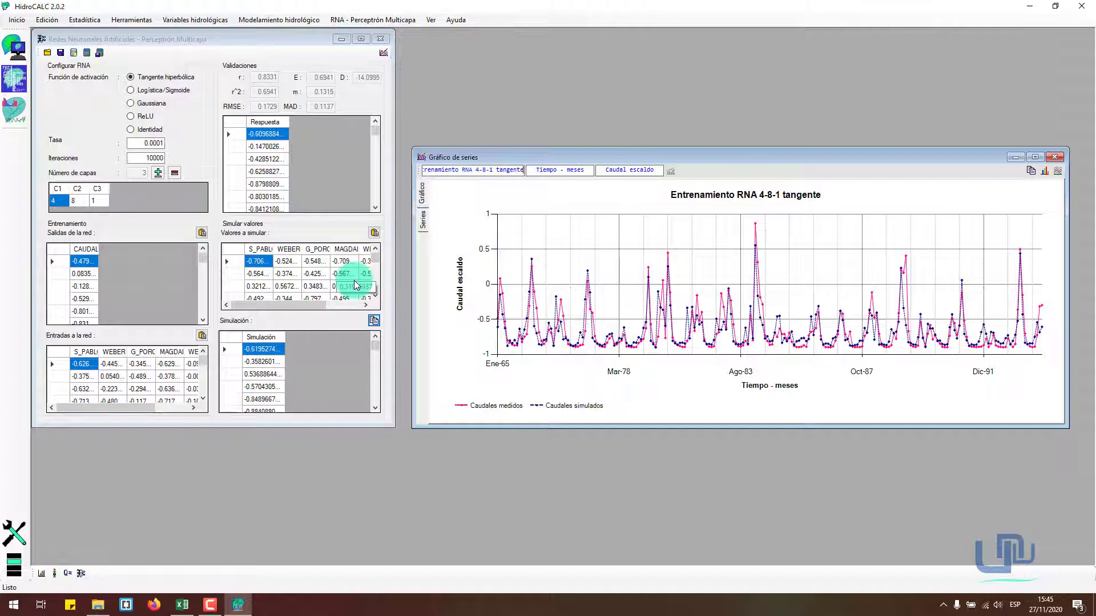
left_click(373, 320)
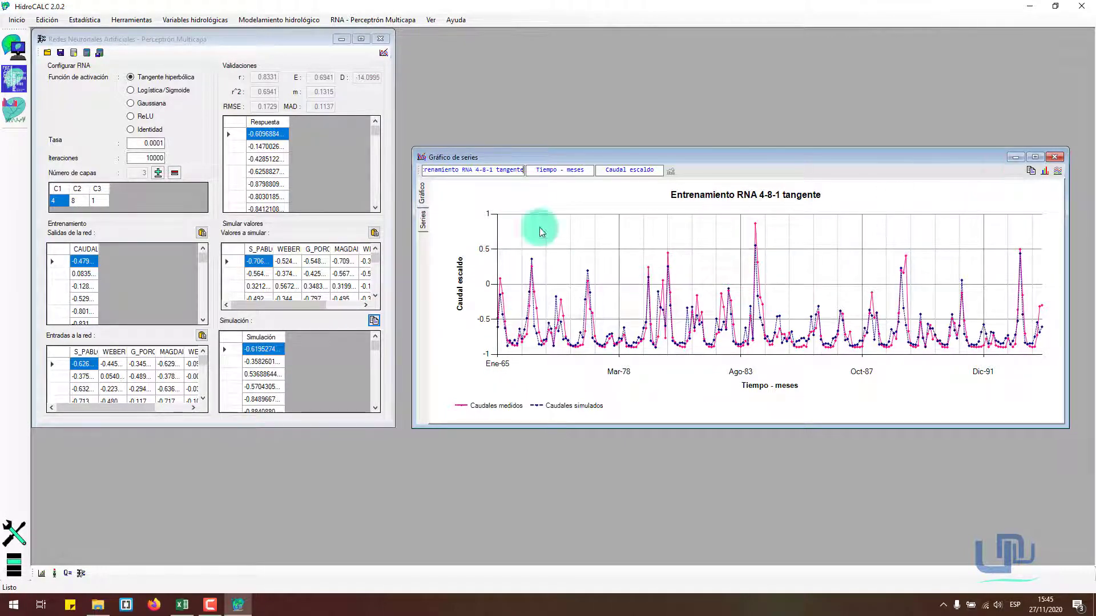
left_click(85, 198)
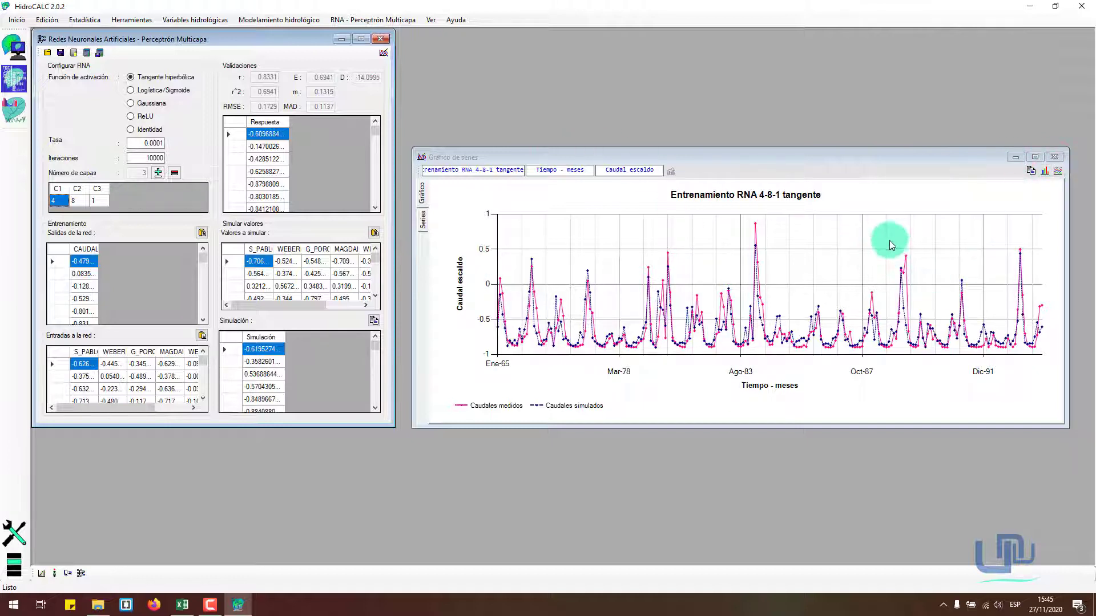
left_click_drag(887, 238, 1064, 398)
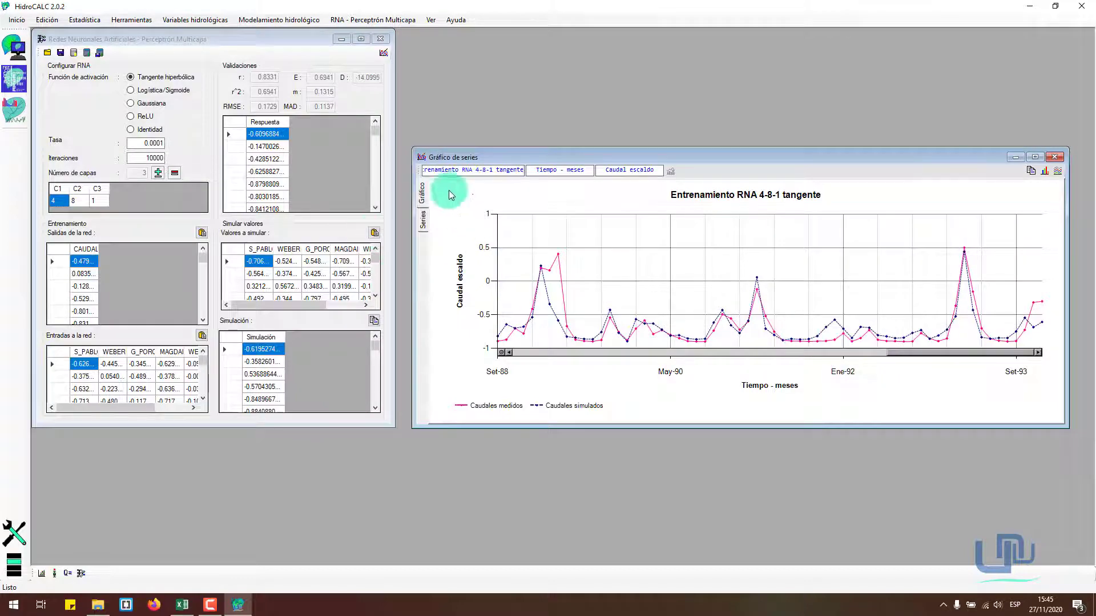
left_click(1023, 174)
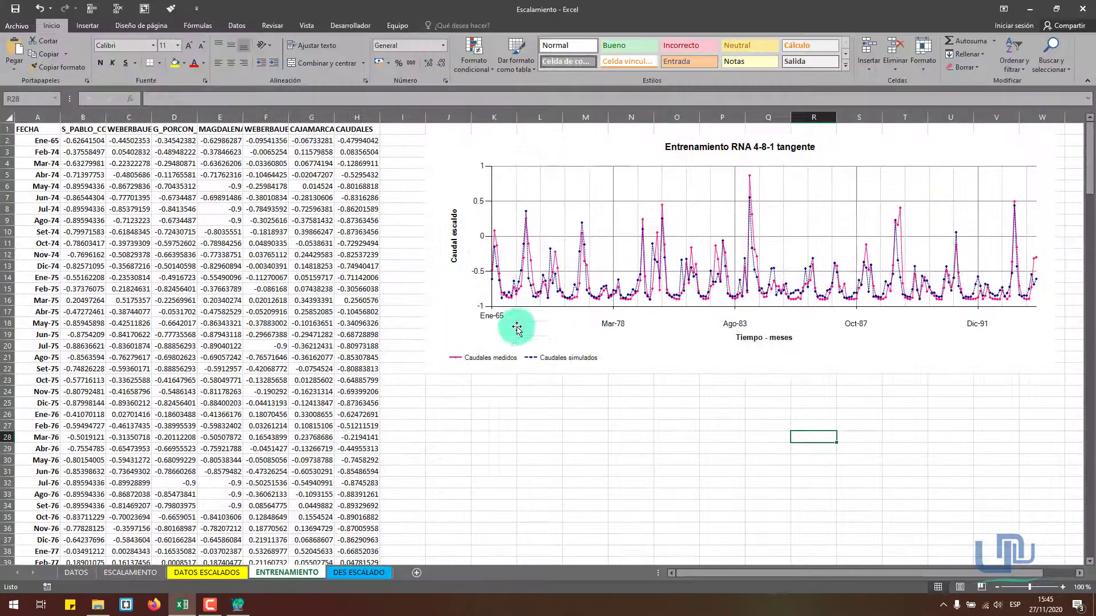
Paste the zoomed chart below the first one on Excel's ENTRENAMIENTO sheet, at cell J24, and shrink the image.
left_click(459, 397)
left_click(450, 388)
key("ctrl+v")
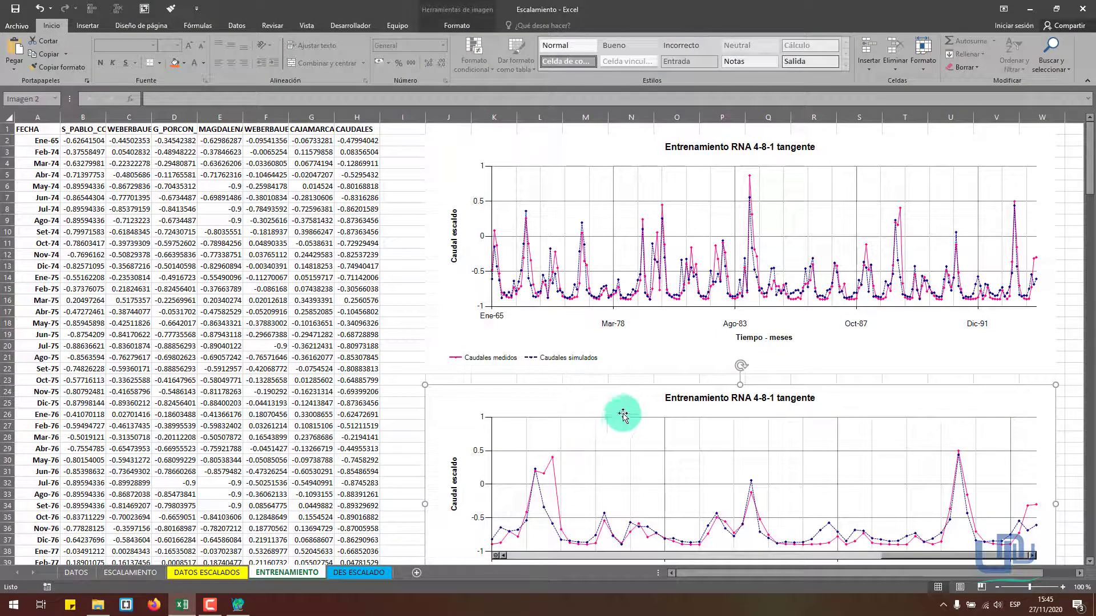
left_click_drag(425, 385, 583, 405)
left_click(985, 425)
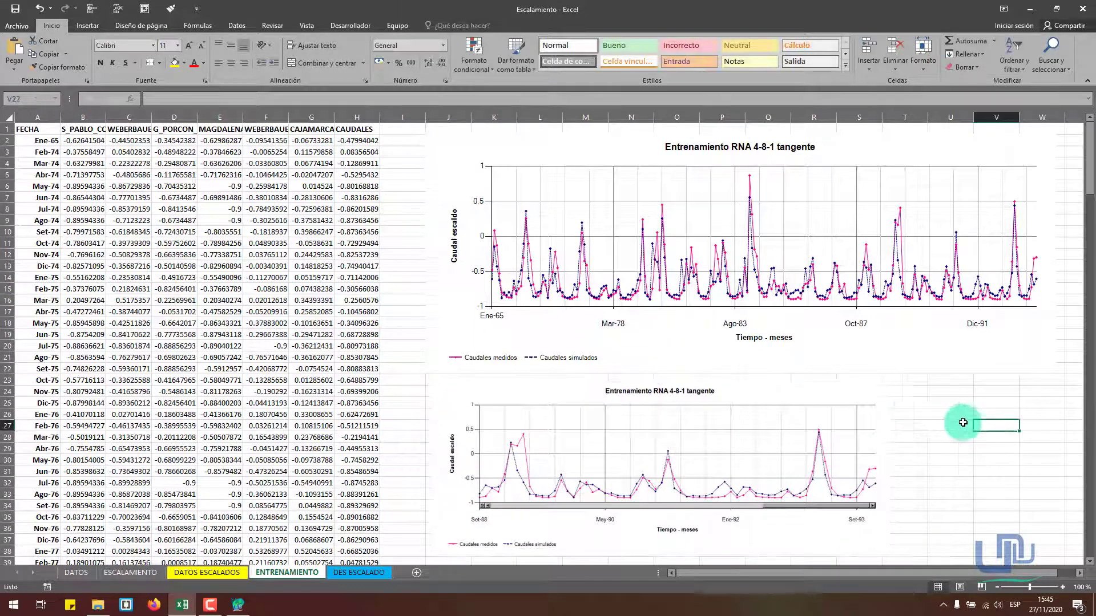
Switch back to HidroCALC and close the Gráfico de series window.
key("alt")
key("alt+Tab")
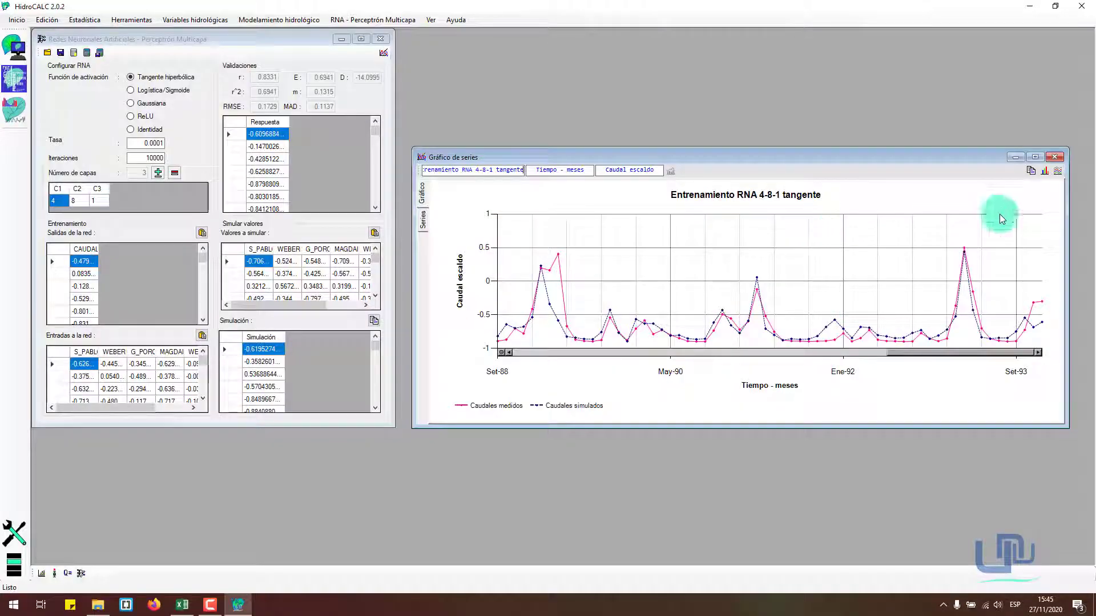
left_click(1054, 158)
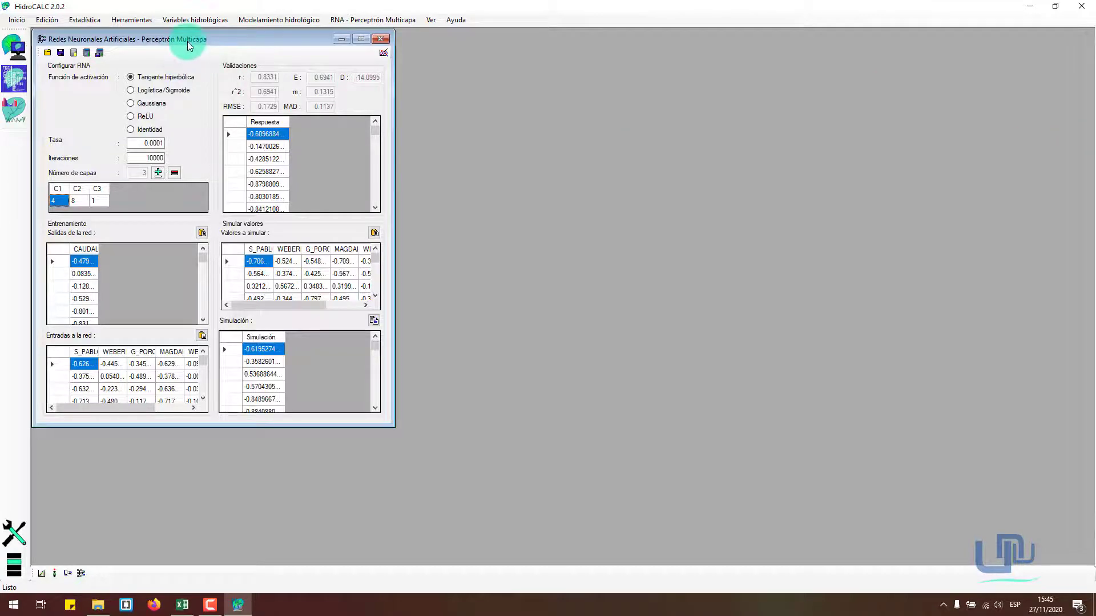
Open Herramienta Recortes and capture the whole Redes Neuronales Artificiales - Perceptrón Multicapa window, retaking the snip with complete borders.
left_click(13, 604)
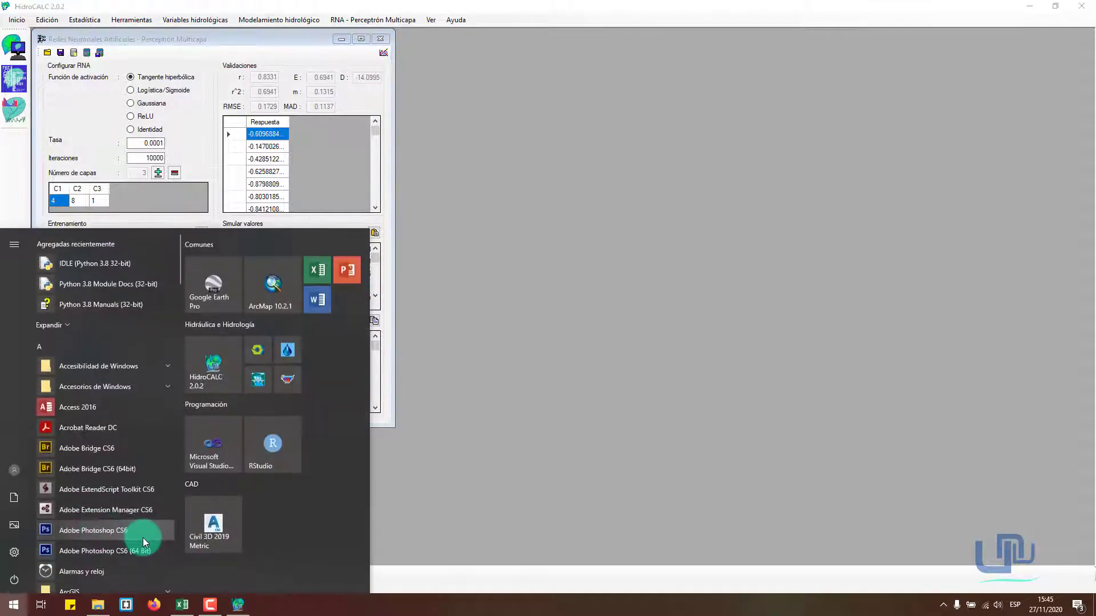
type("rec")
key("Return")
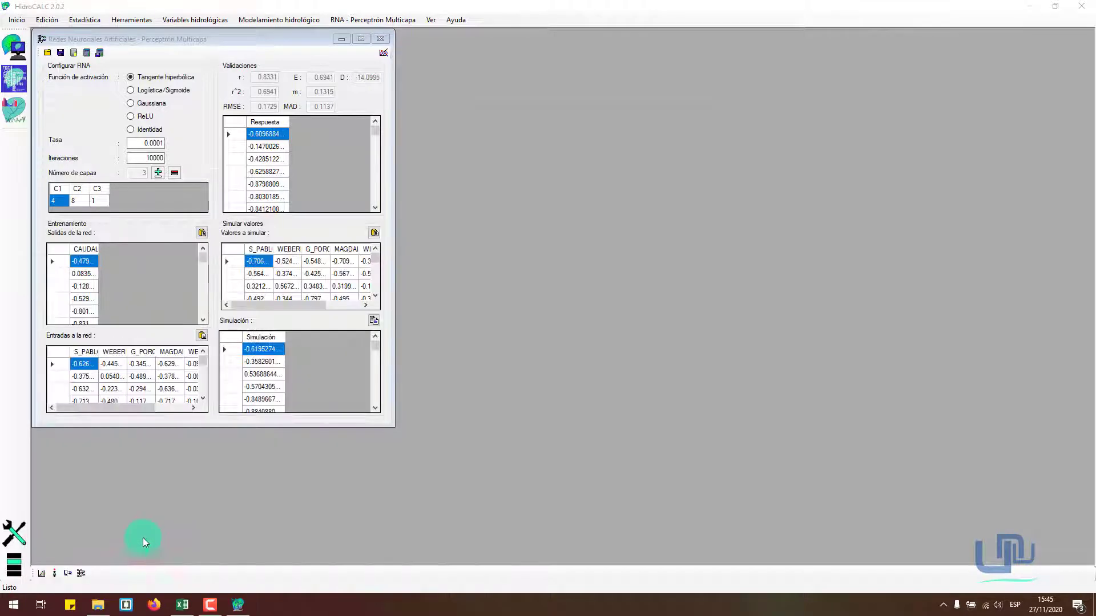
left_click(499, 139)
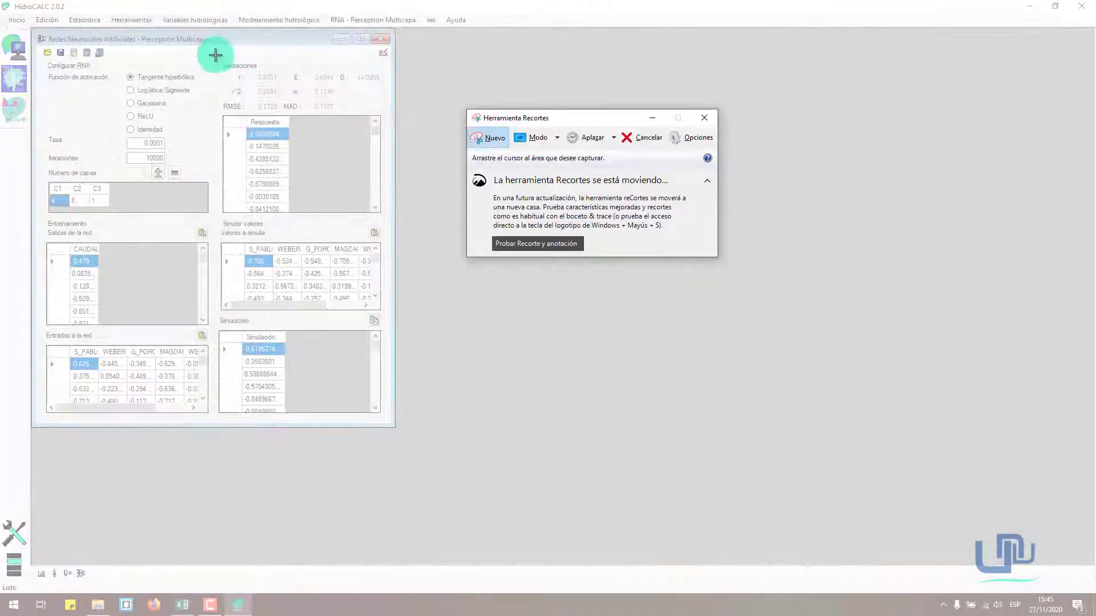
left_click_drag(36, 28, 395, 431)
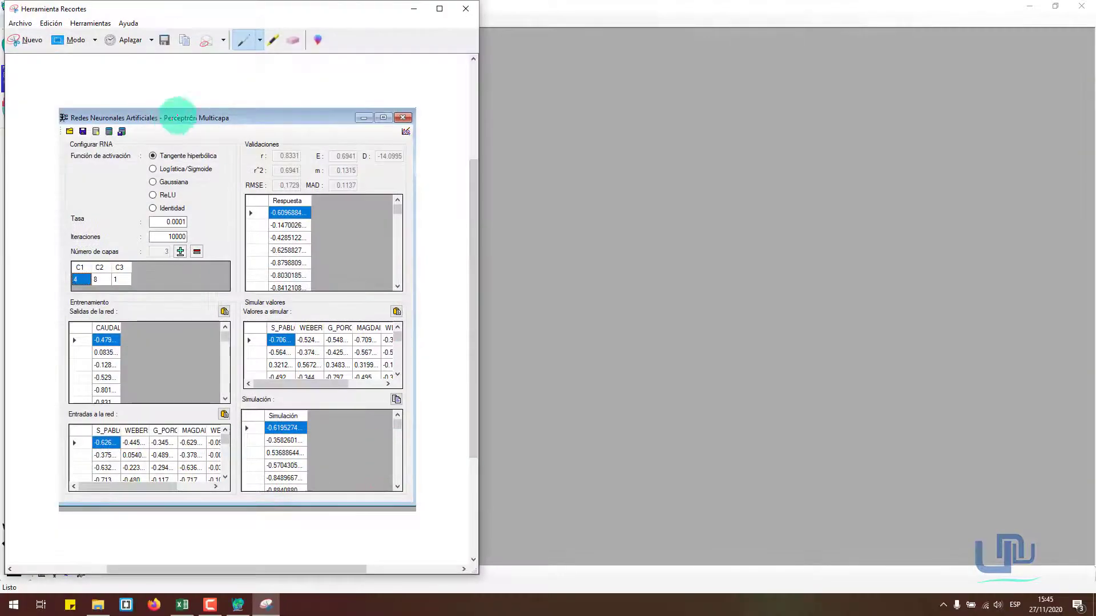
left_click(25, 39)
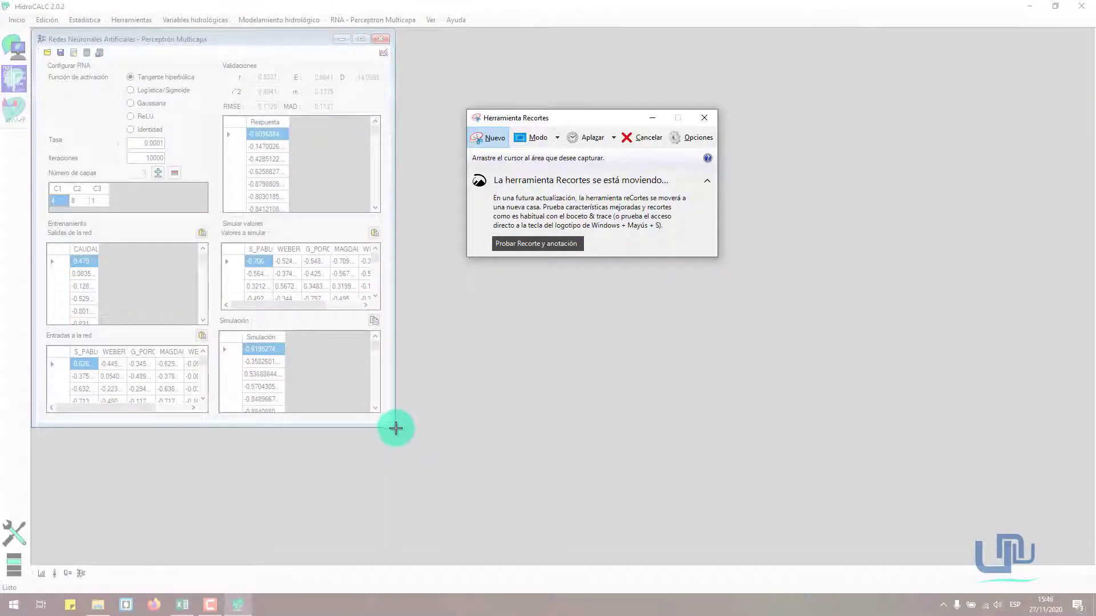
left_click_drag(396, 428, 29, 27)
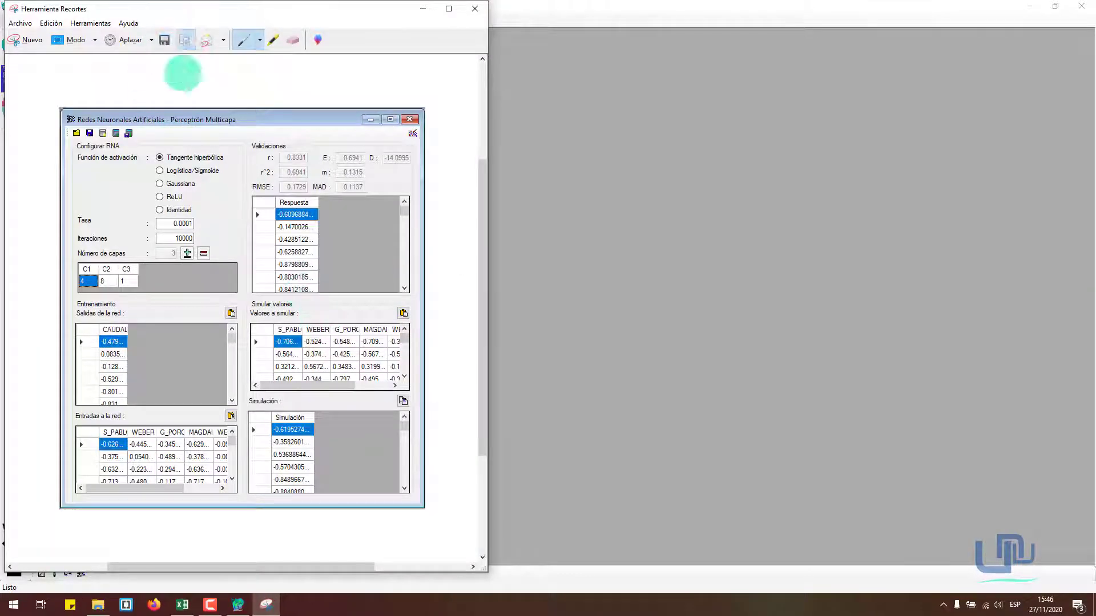
Paste the snip at cell J40 of Excel's ENTRENAMIENTO sheet and close Herramienta Recortes without saving.
left_click(184, 613)
scroll(470, 362, "down", 7)
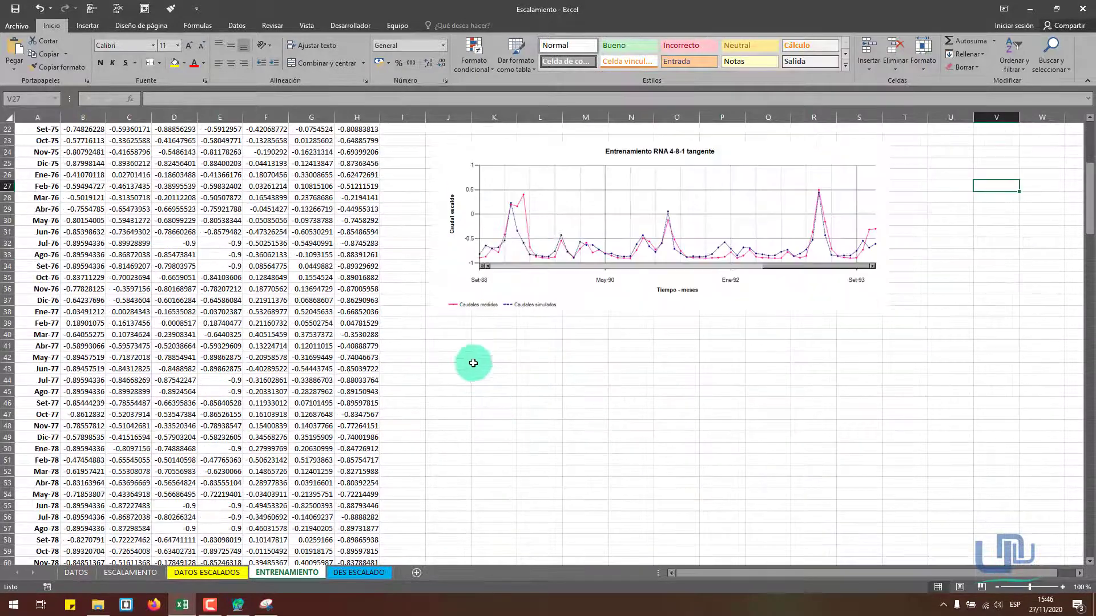
left_click(459, 341)
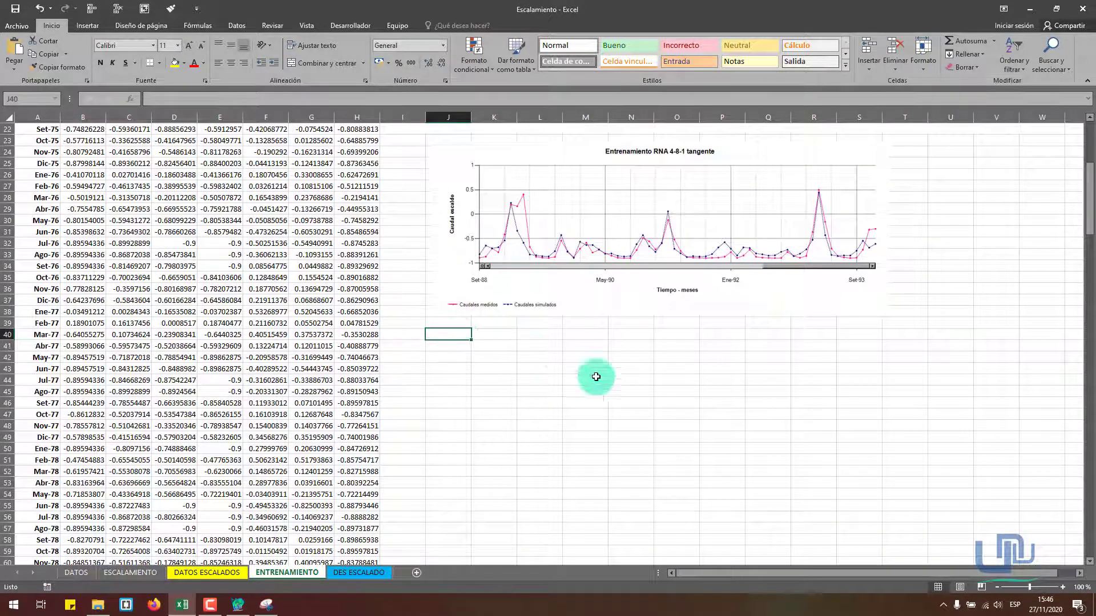
left_click(900, 379)
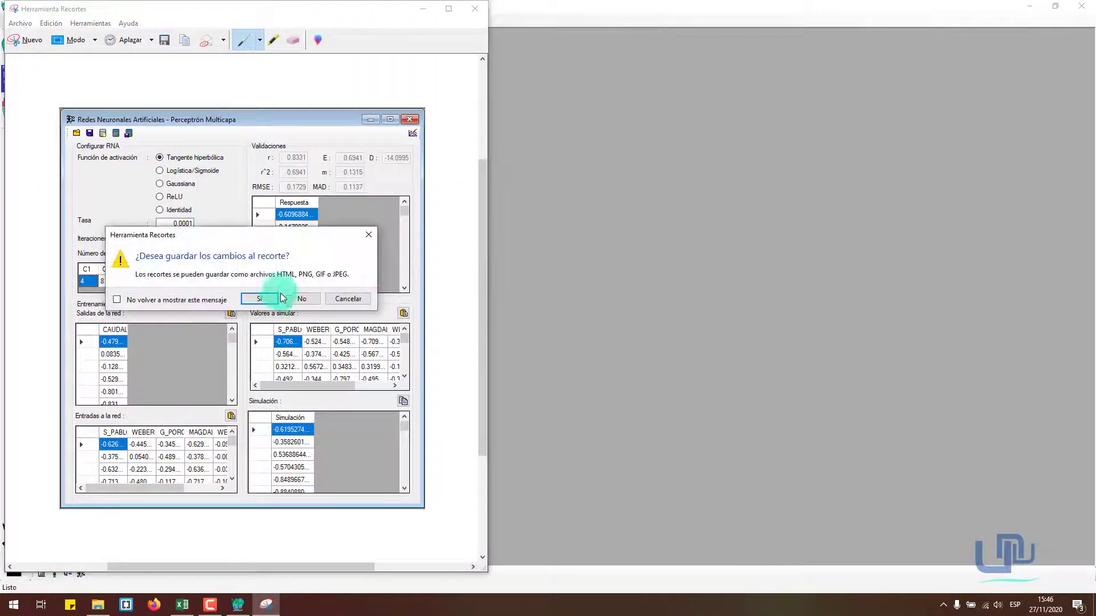
left_click(294, 300)
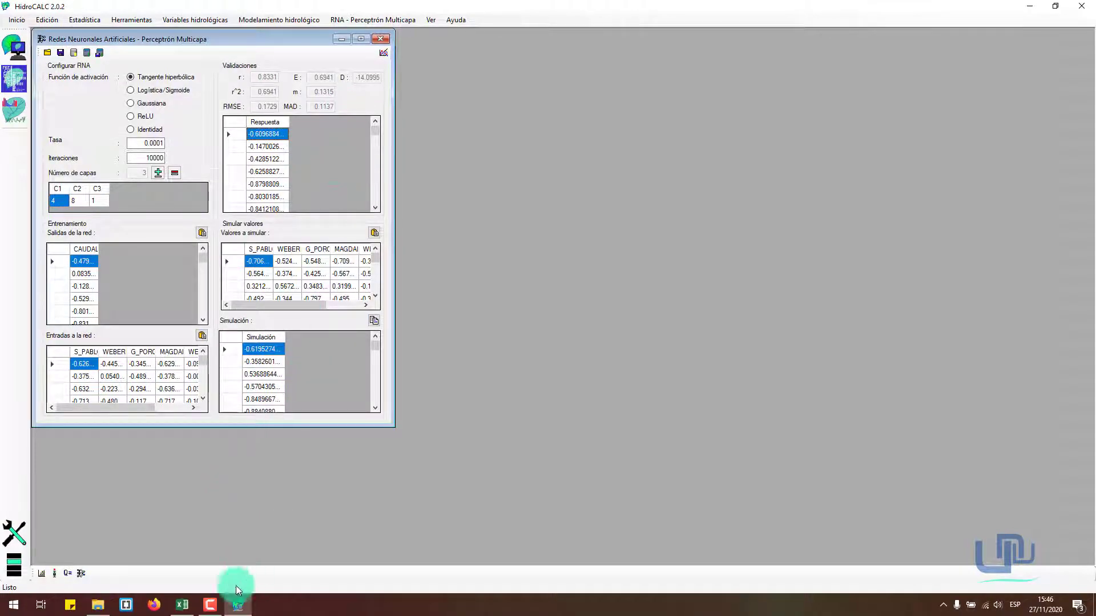
Examine the descaled climate data, simulated streamflows and comparison charts on the DES ESCALADO sheet in Excel, then return to HidroCALC.
left_click(182, 604)
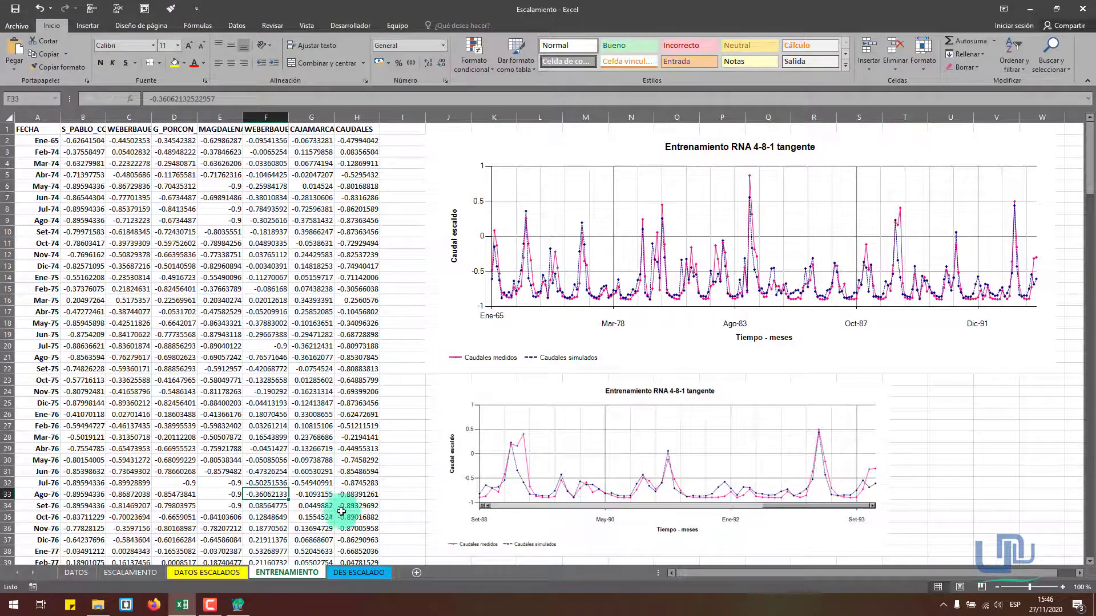
left_click(358, 572)
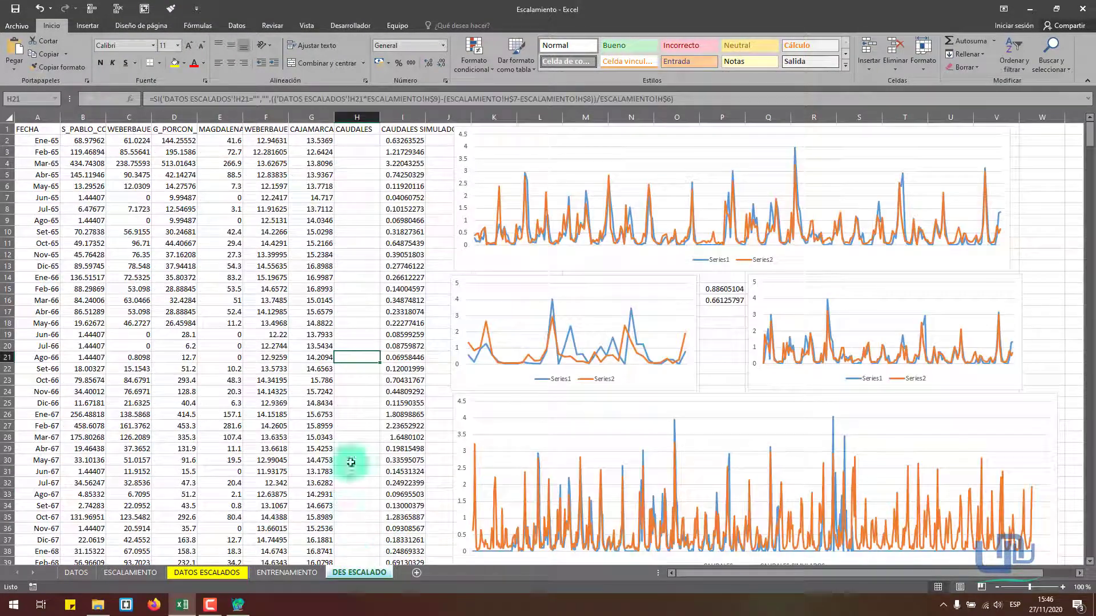
left_click(323, 420)
key("ctrl+Down")
key("ctrl+Up")
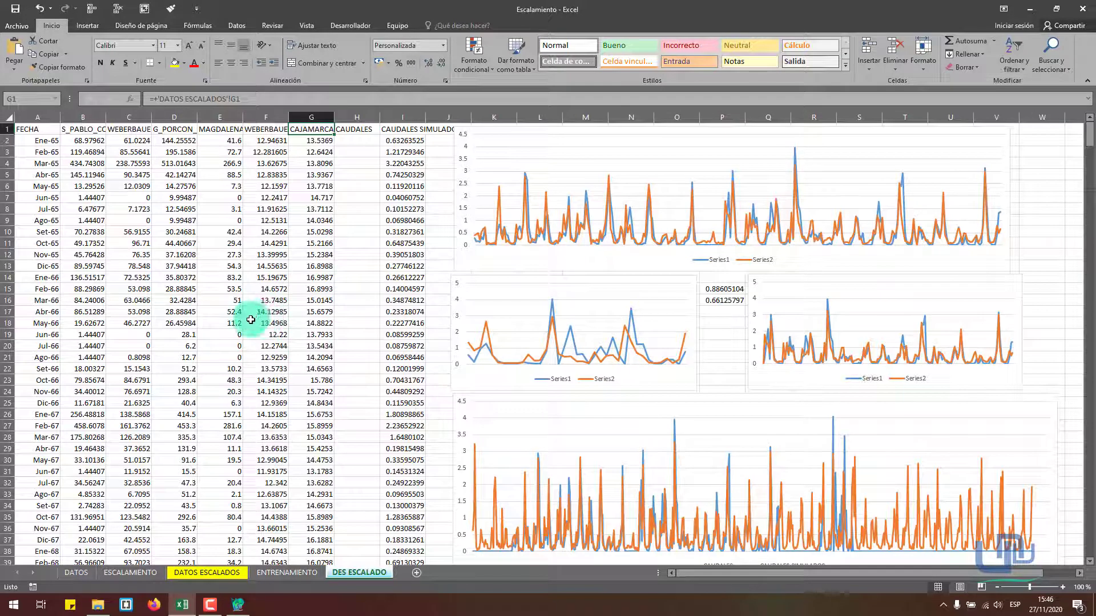
scroll(274, 314, "down", 6)
left_click(276, 313)
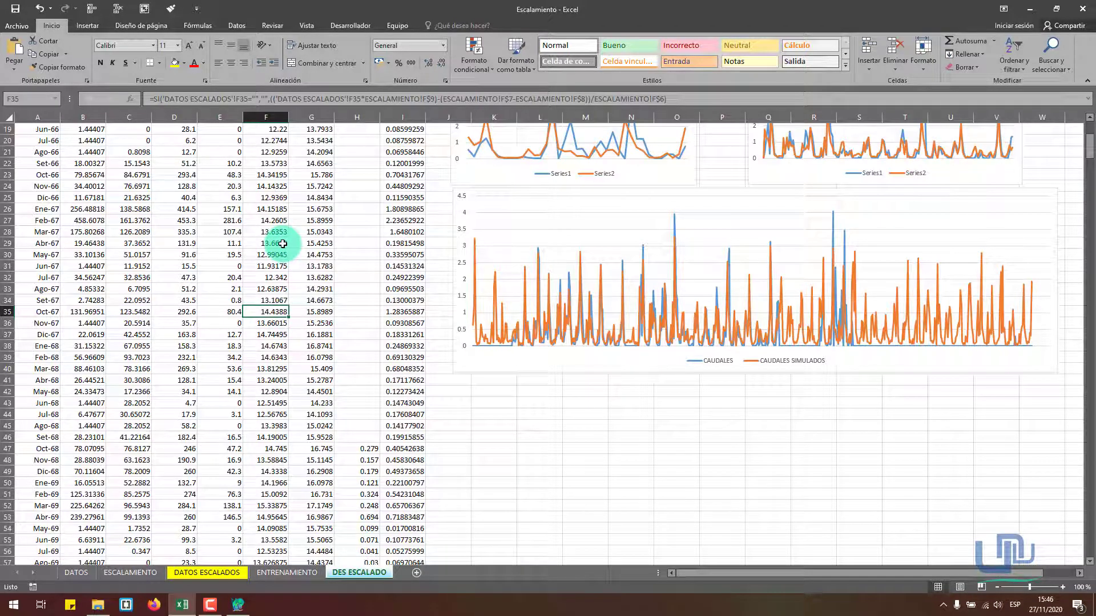
scroll(343, 316, "up", 6)
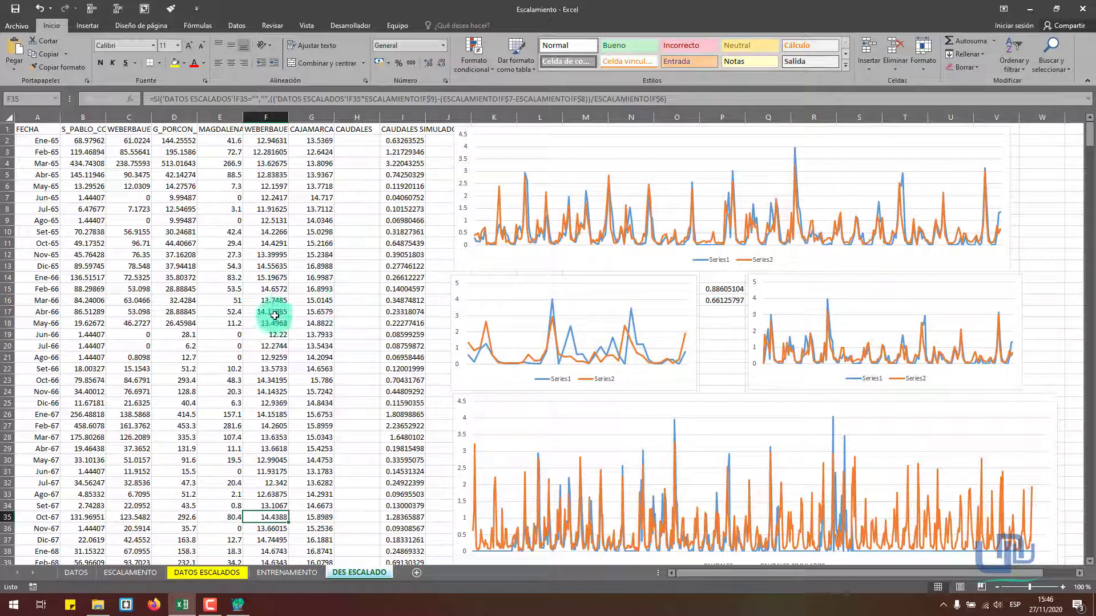
left_click(311, 279)
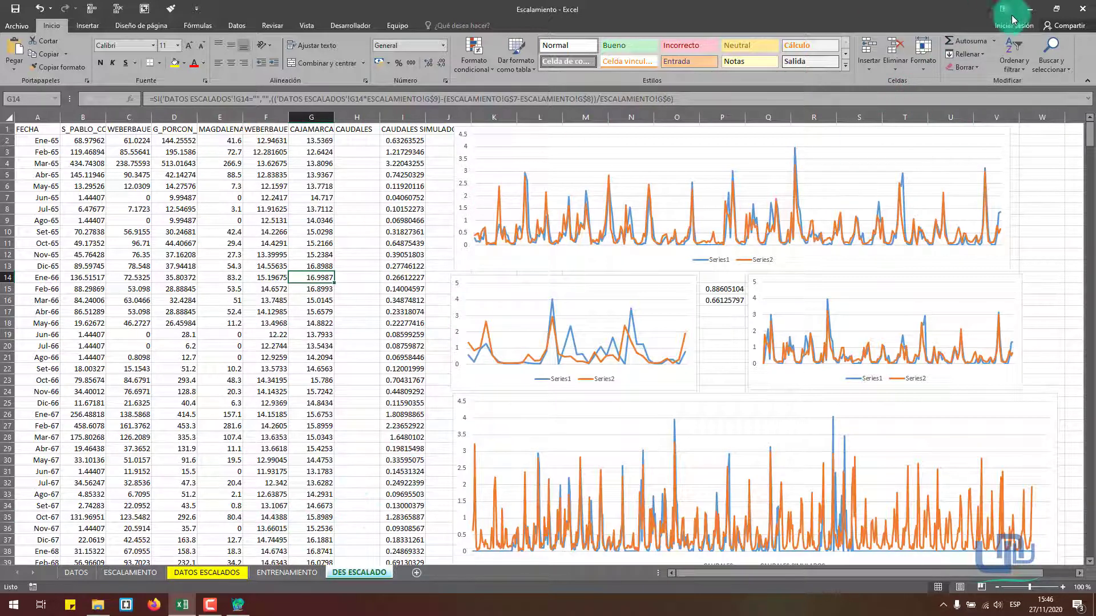
left_click(1029, 10)
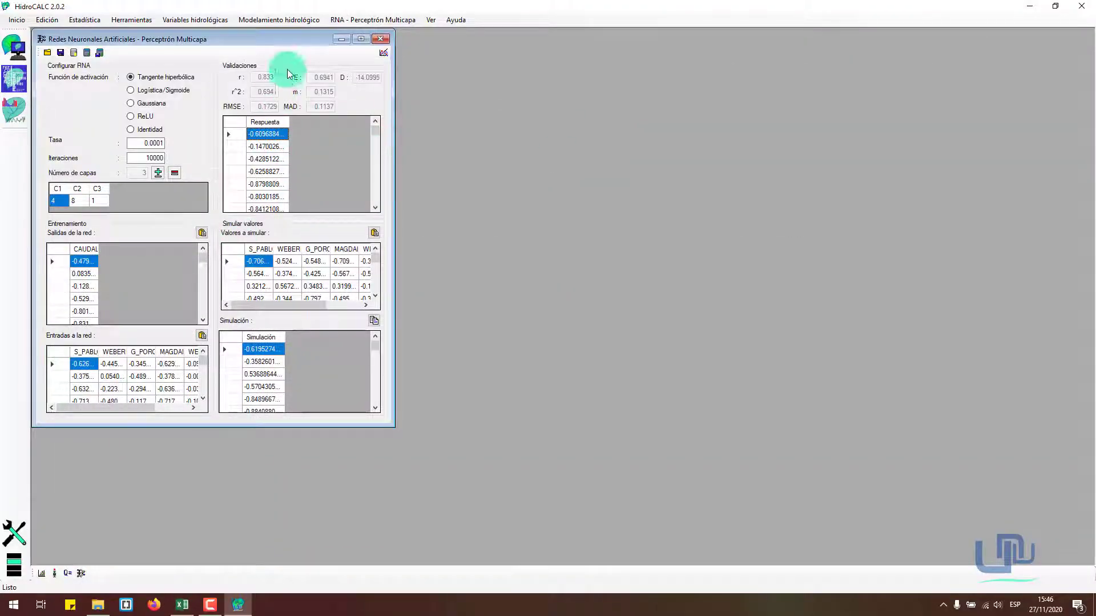
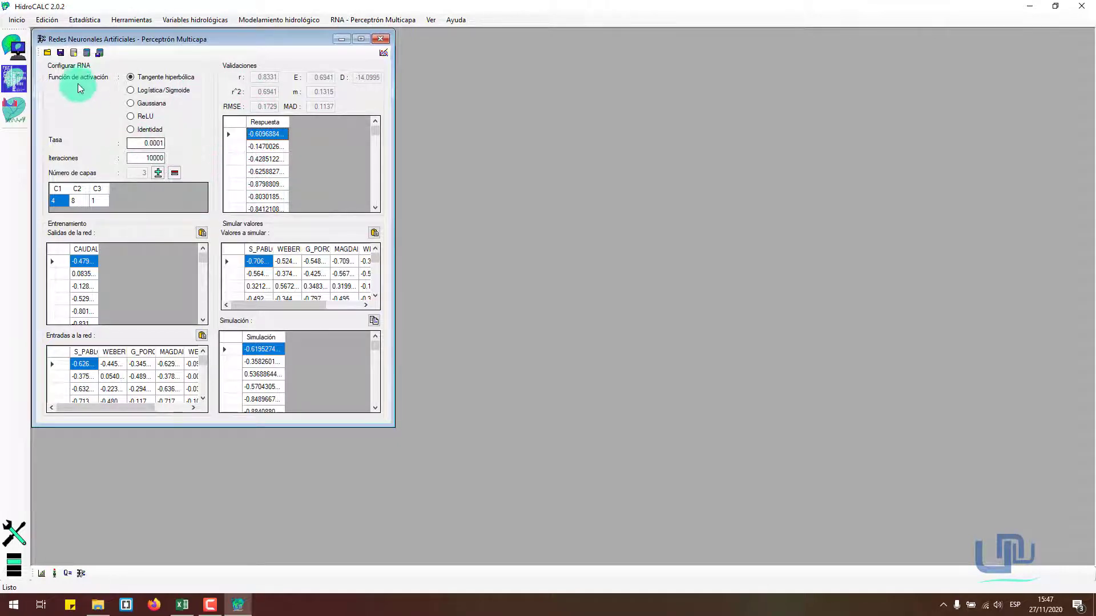
Save the trained network in a new folder named RNA481Tan inside the San_Lucas desktop folder.
left_click(63, 53)
left_click(504, 351)
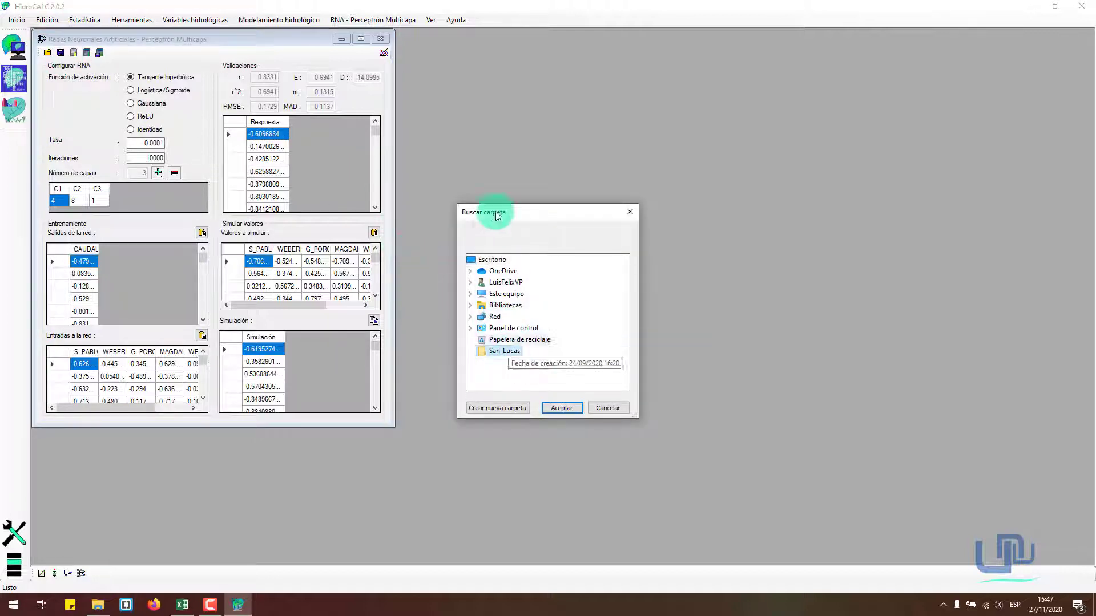
left_click(497, 408)
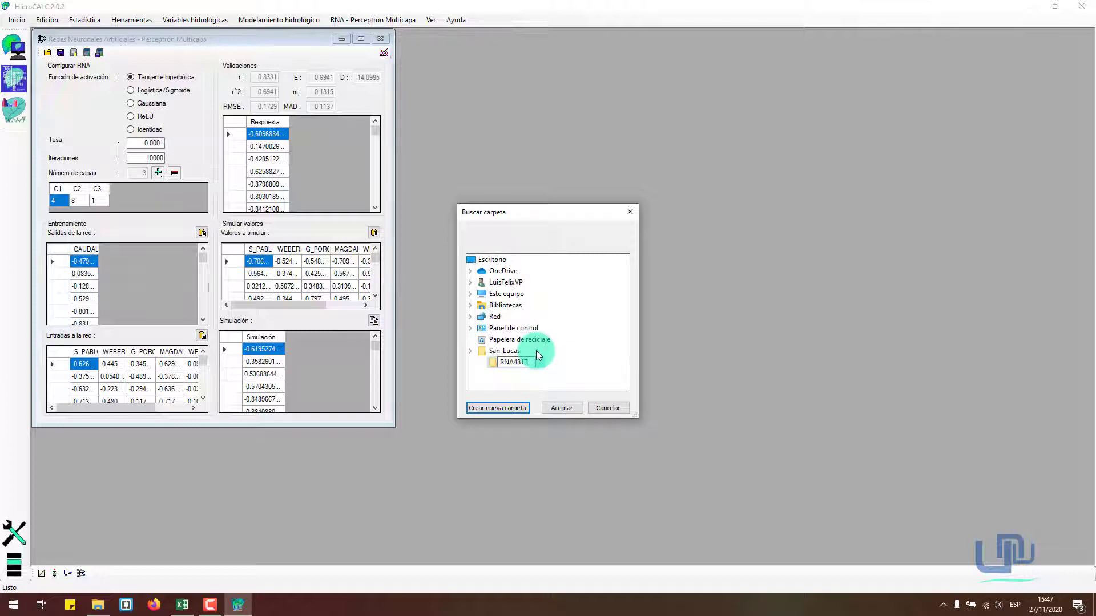
type("RNA481Tan")
key("Return")
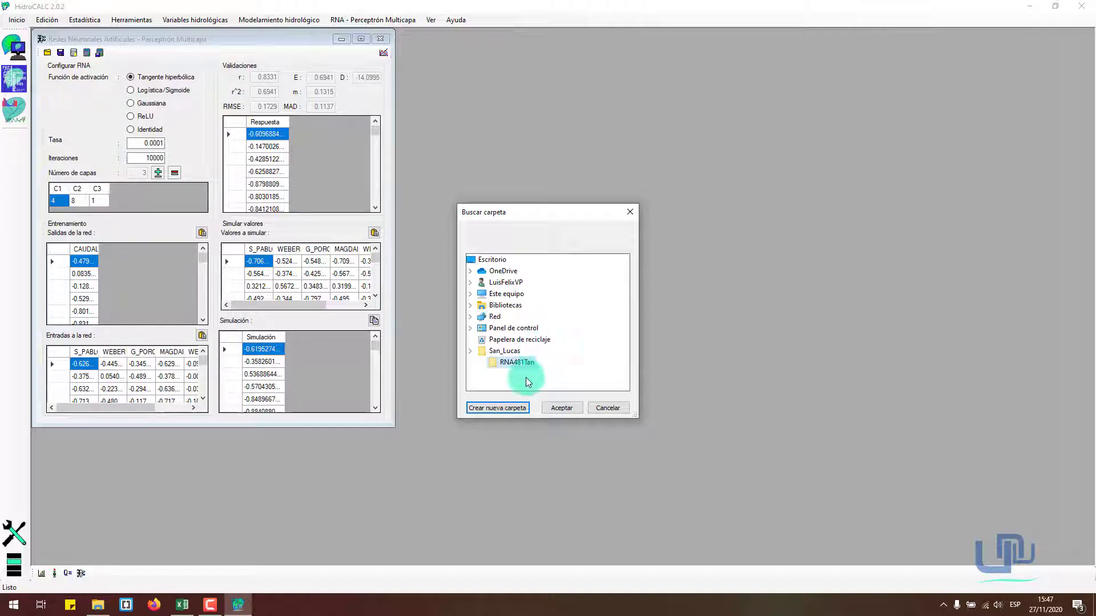
left_click(562, 407)
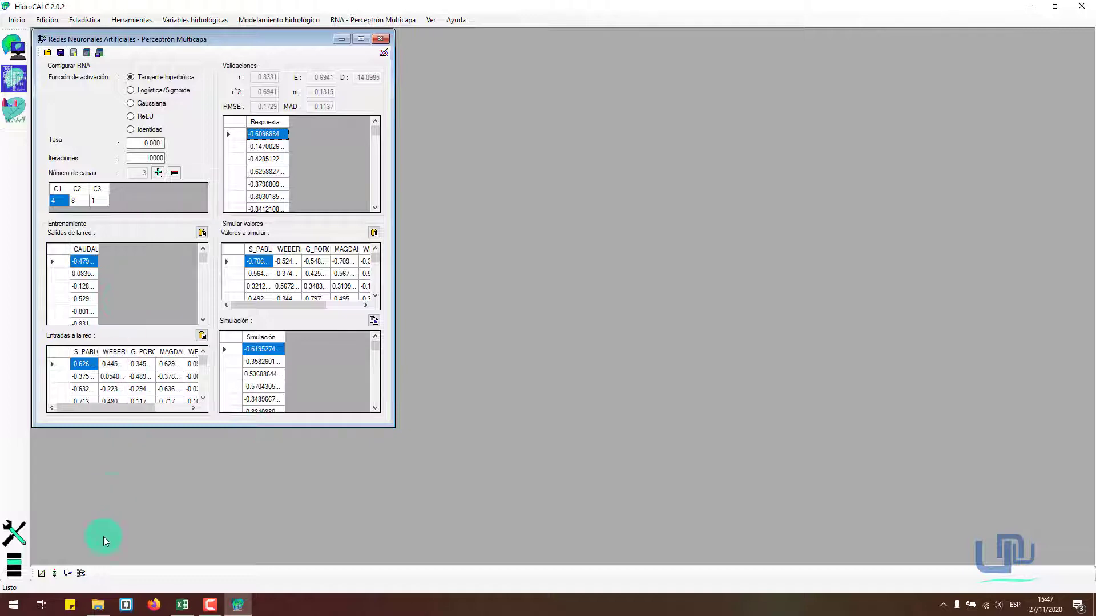
Switch to File Explorer and open the RNA481Tan folder inside San_Lucas to view the saved network files.
left_click(97, 606)
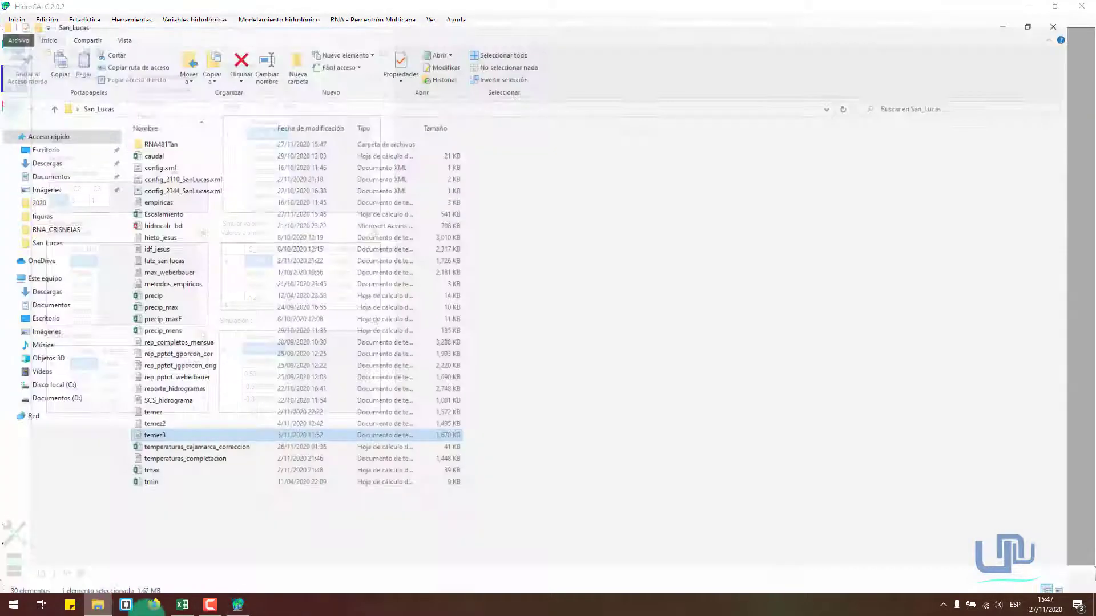
double_click(213, 130)
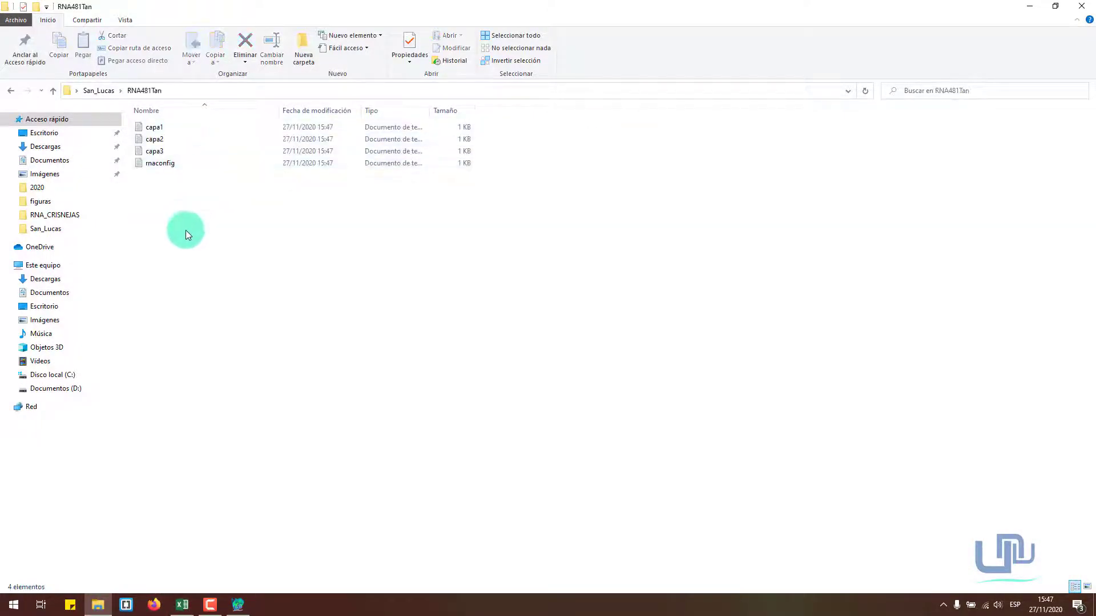
left_click(211, 130)
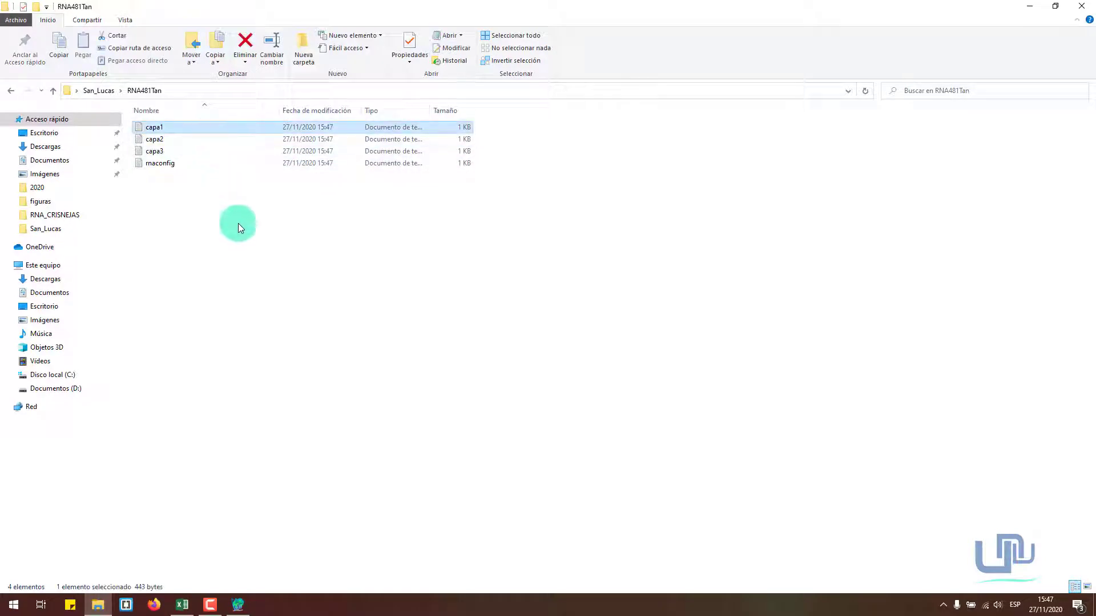
left_click(262, 282)
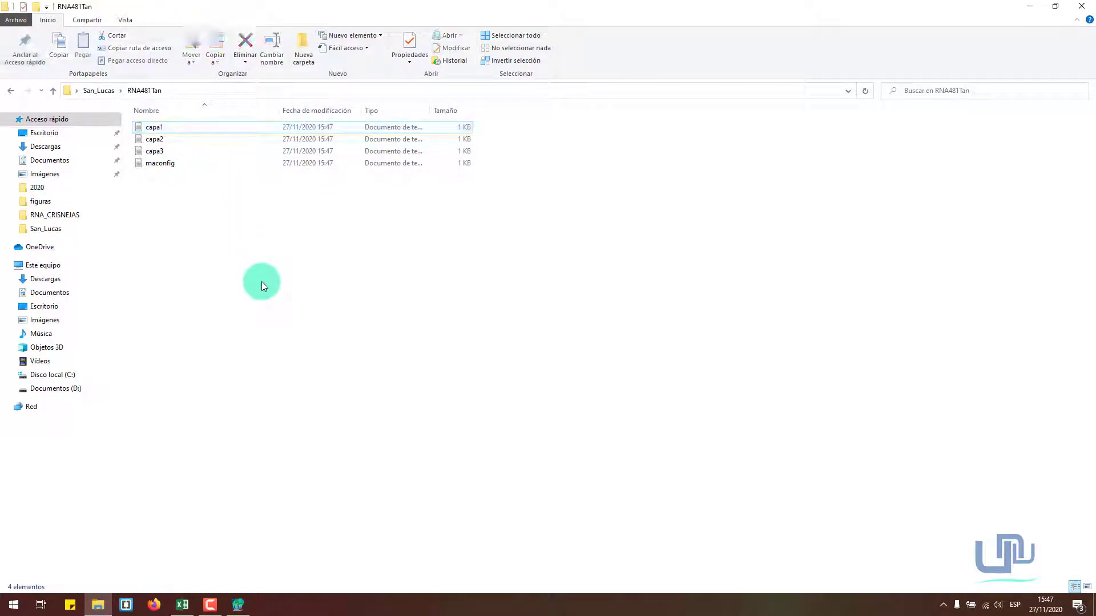
Open the capa1 text file from the RNA481Tan folder and widen its Notepad window.
left_click(238, 604)
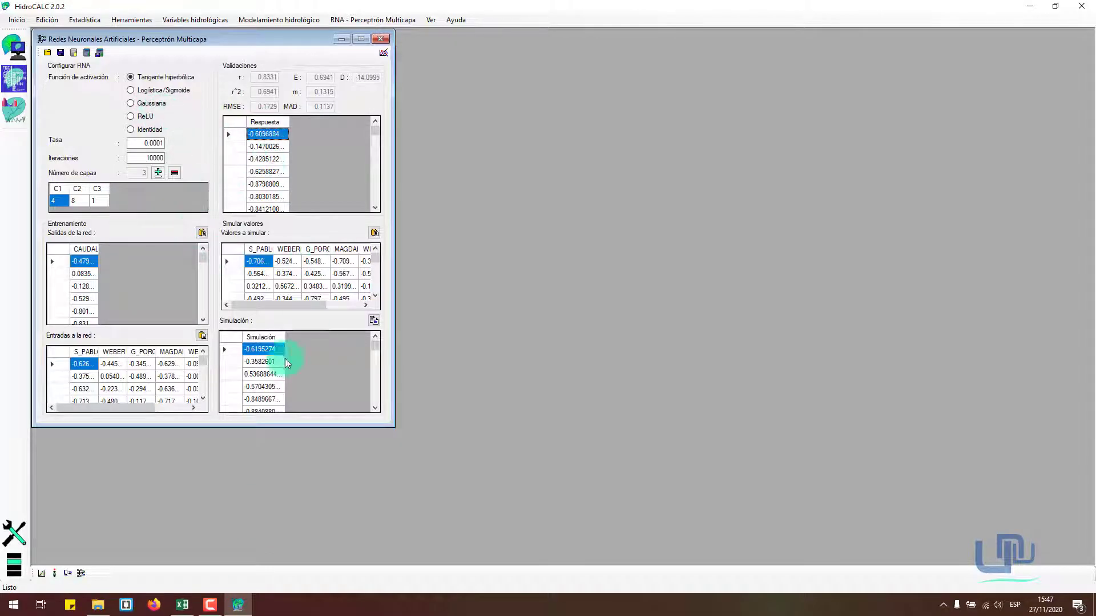
left_click(240, 605)
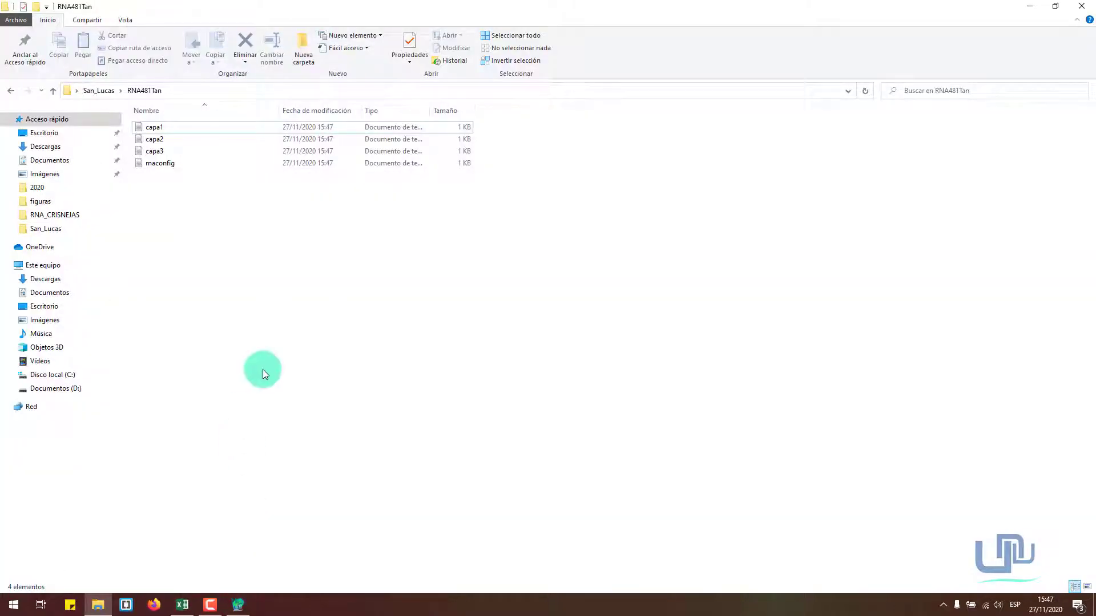
key("Down")
key("Up")
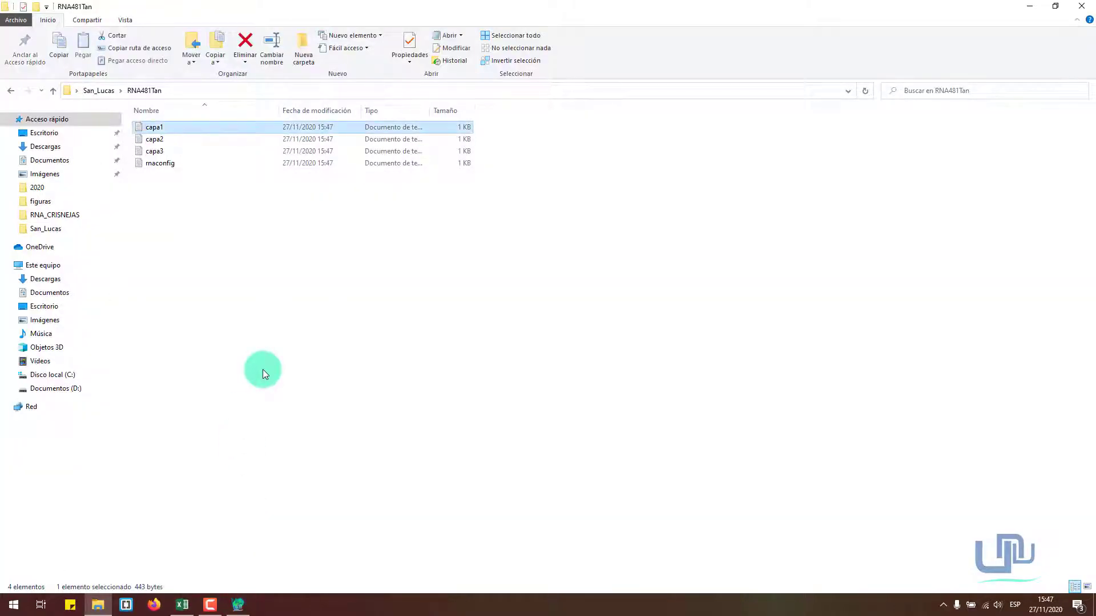
key("Return")
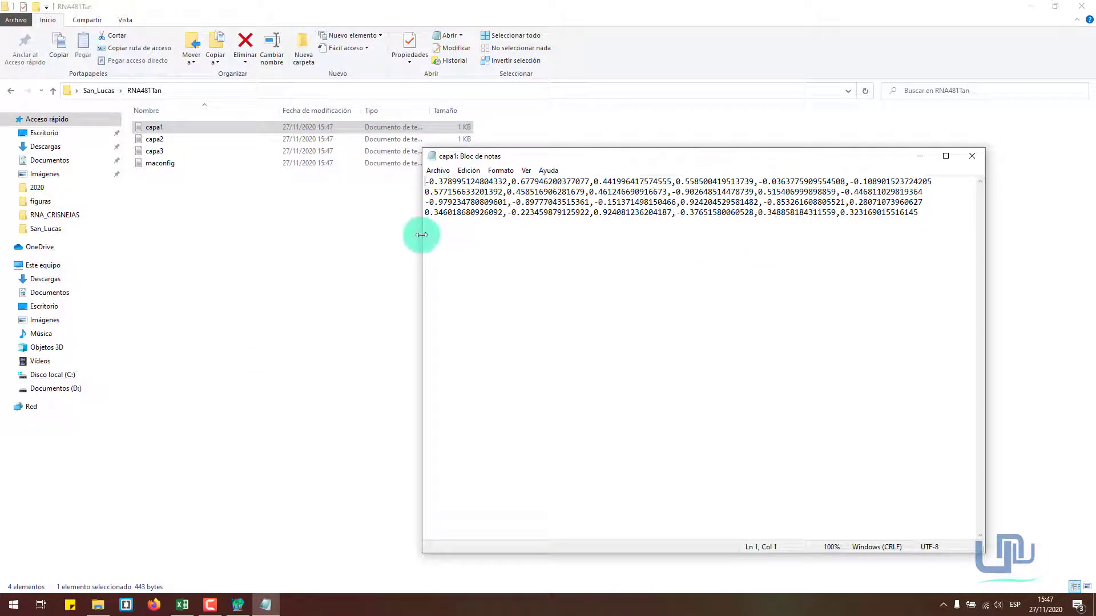
left_click_drag(421, 235, 357, 234)
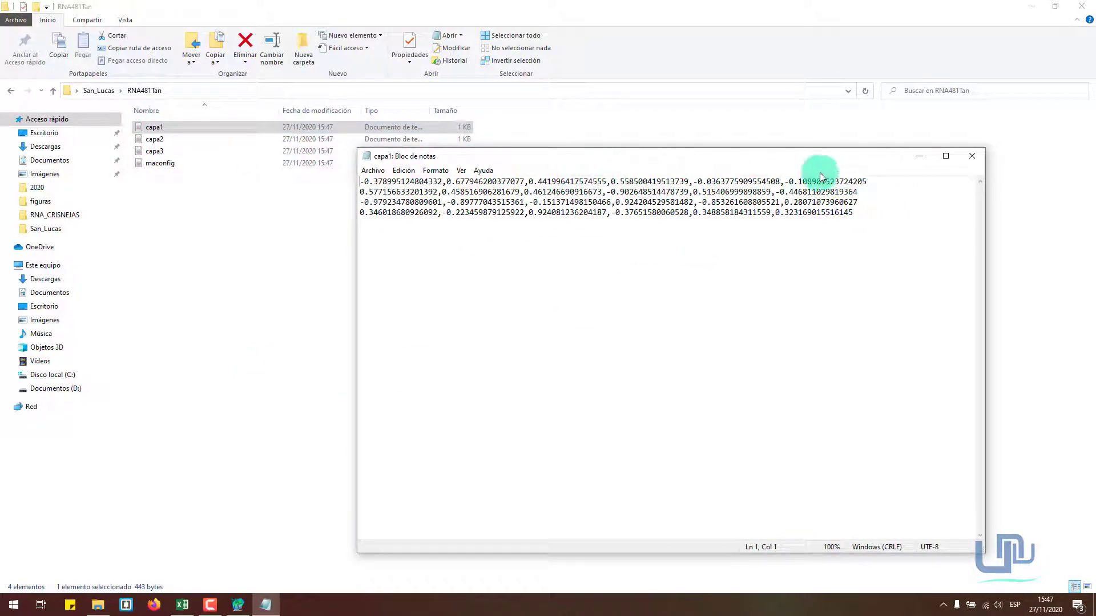
Examine the CAUDAL training outputs in HidroCALC and compare them with the full set of values in capa1.
left_click(240, 605)
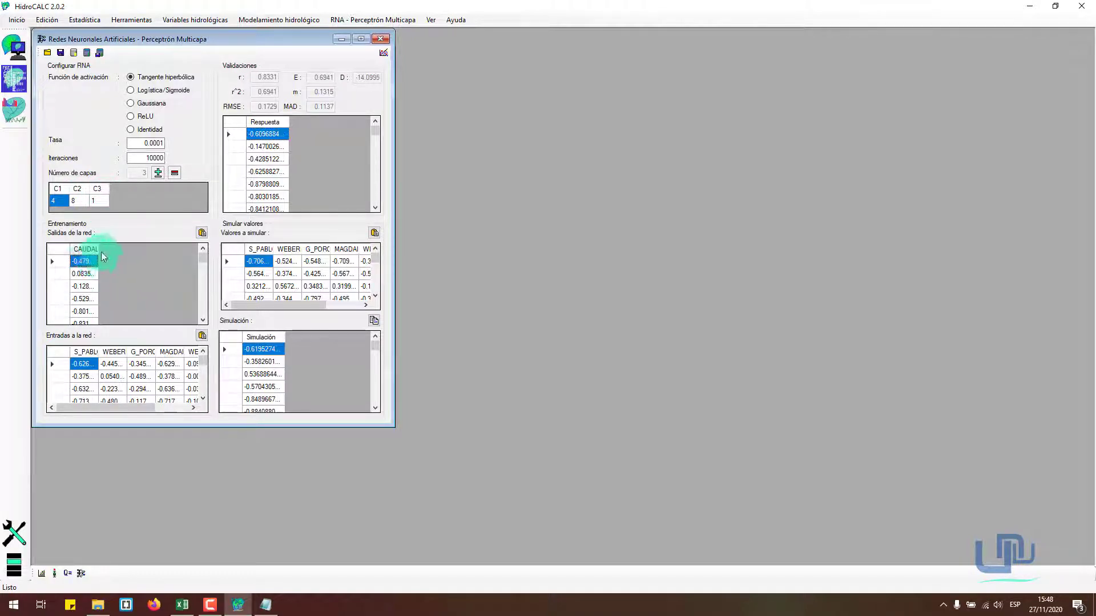
left_click_drag(80, 261, 85, 286)
left_click(91, 274)
left_click(81, 262)
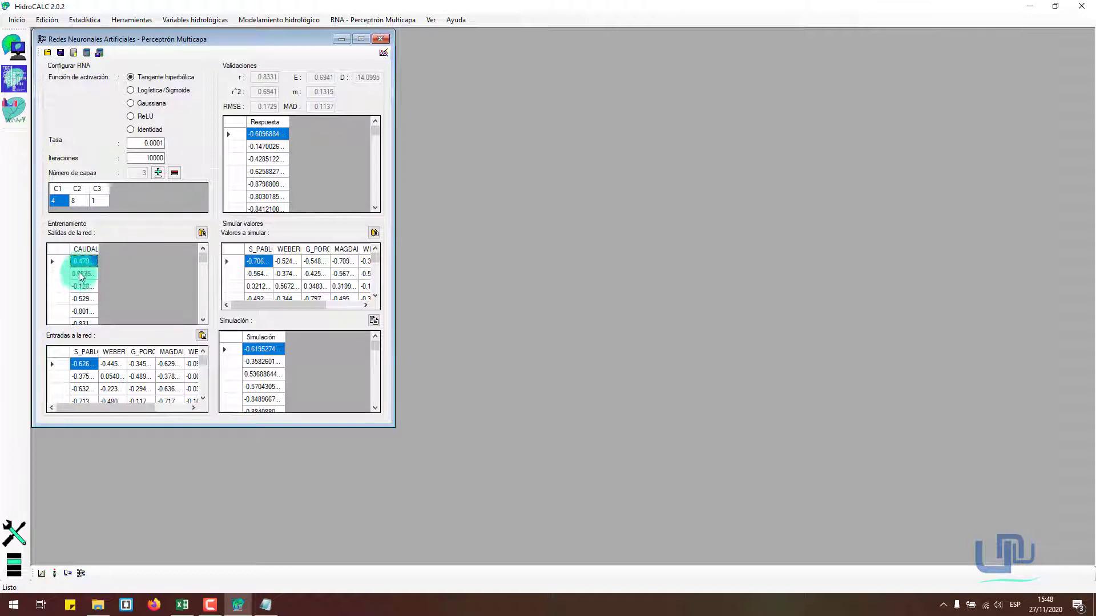
left_click(90, 285)
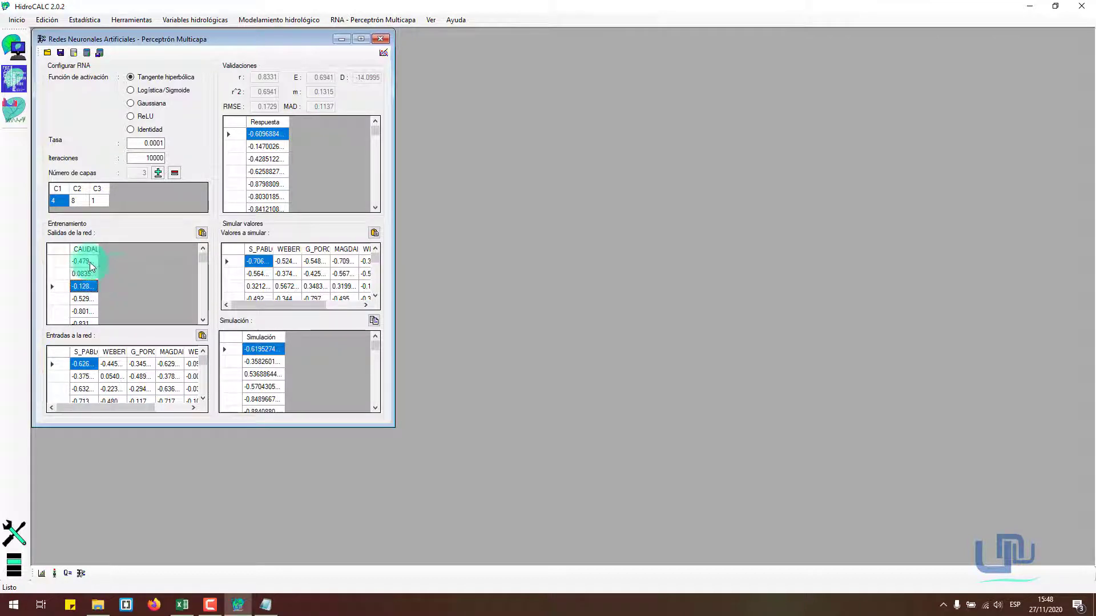
left_click(92, 263)
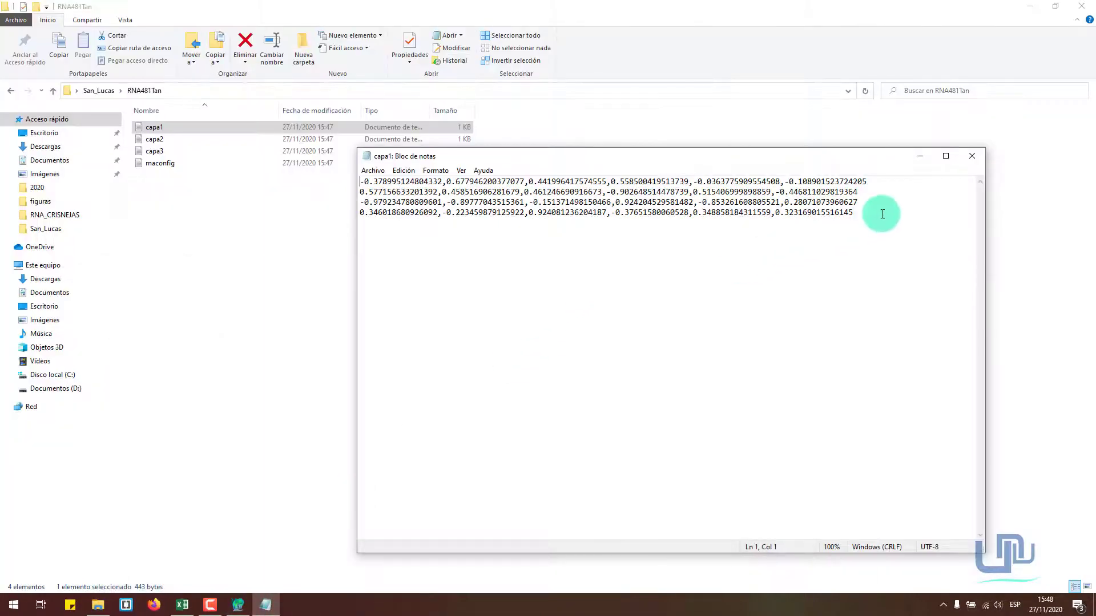
key("ctrl+a")
left_click(671, 315)
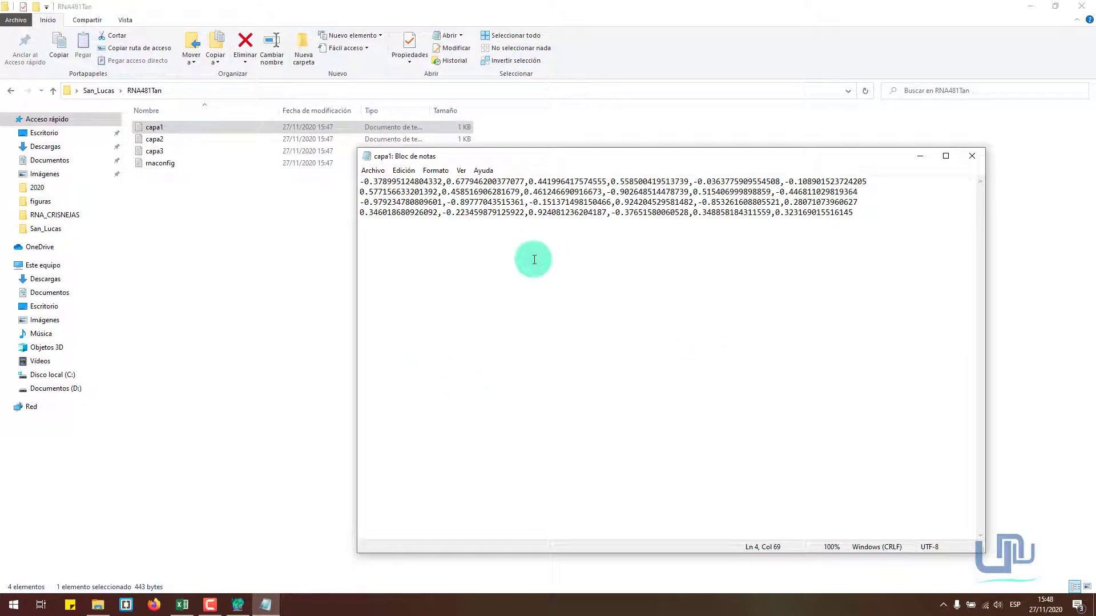
Check the network input columns and the C1 layer's neuron count in HidroCALC, and return to the capa1 file.
left_click(238, 604)
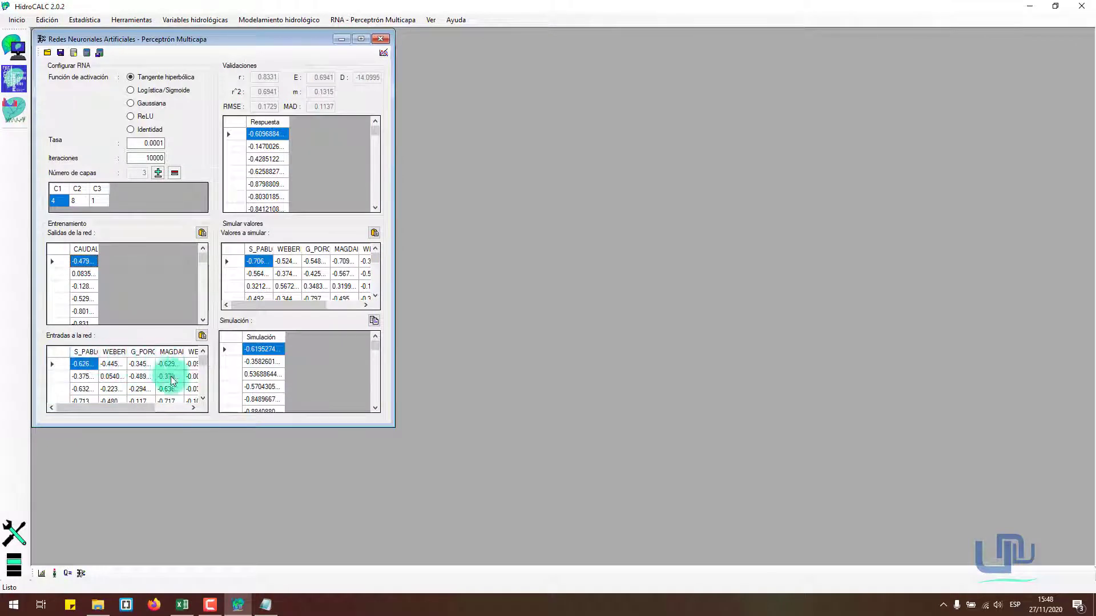
left_click_drag(157, 407, 83, 448)
left_click(238, 603)
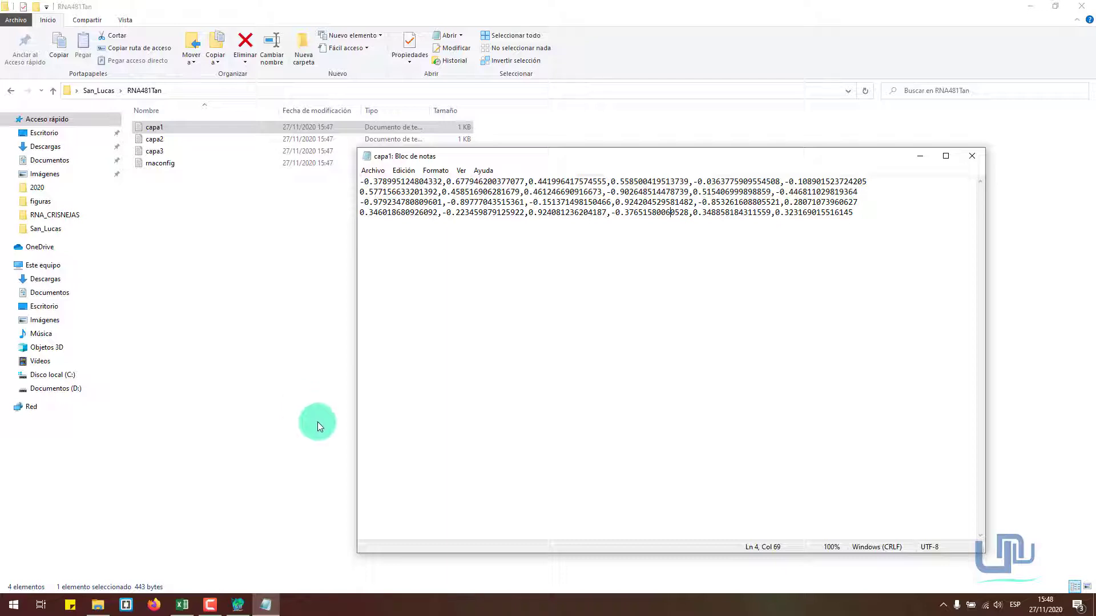
left_click(238, 605)
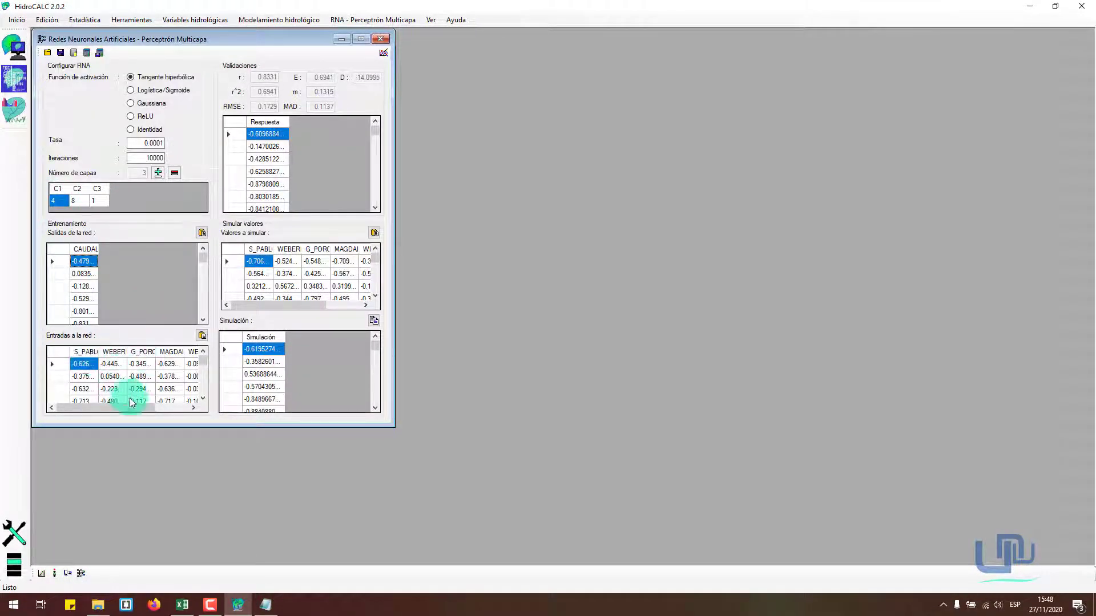
left_click_drag(135, 409, 80, 407)
scroll(131, 377, "down", 5)
left_click(51, 201)
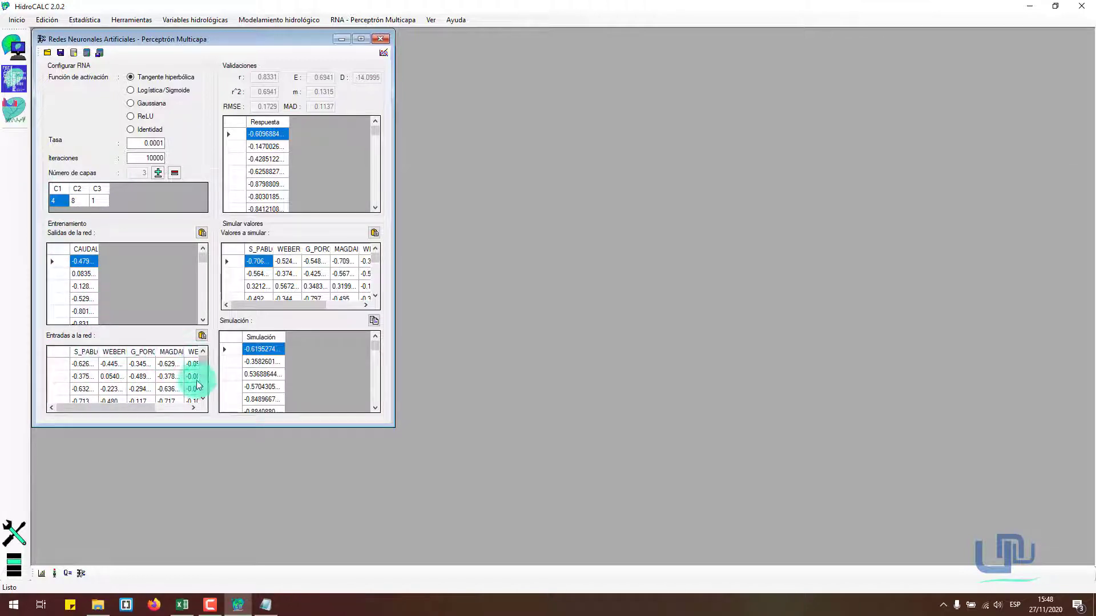
left_click(249, 613)
mouse_move(266, 611)
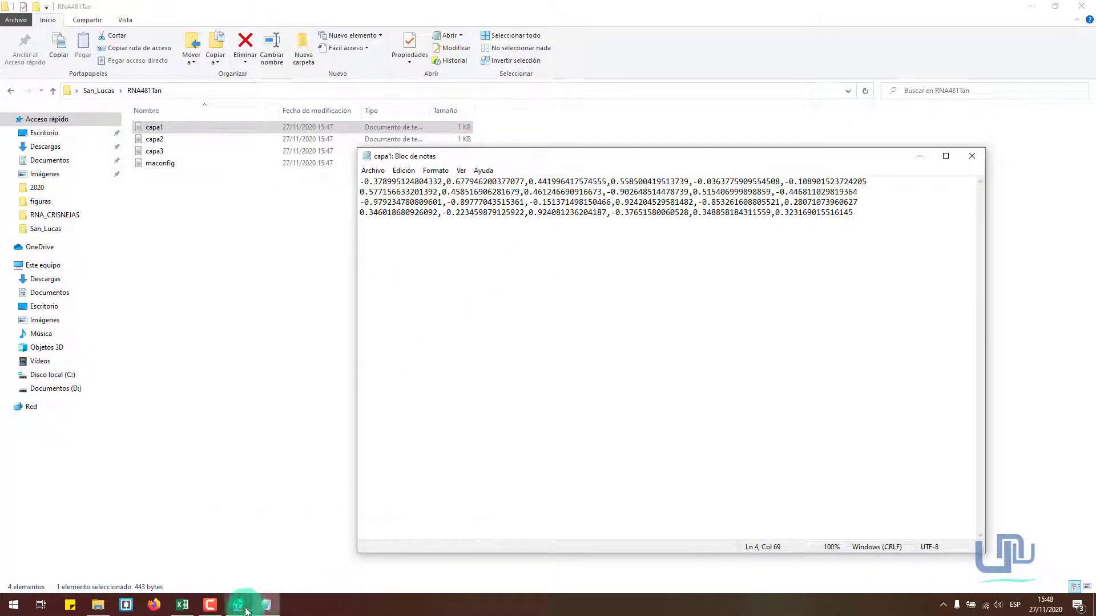
Compare the training input stations and layer configuration in HidroCALC with the rows and columns of capa1.
left_click(246, 611)
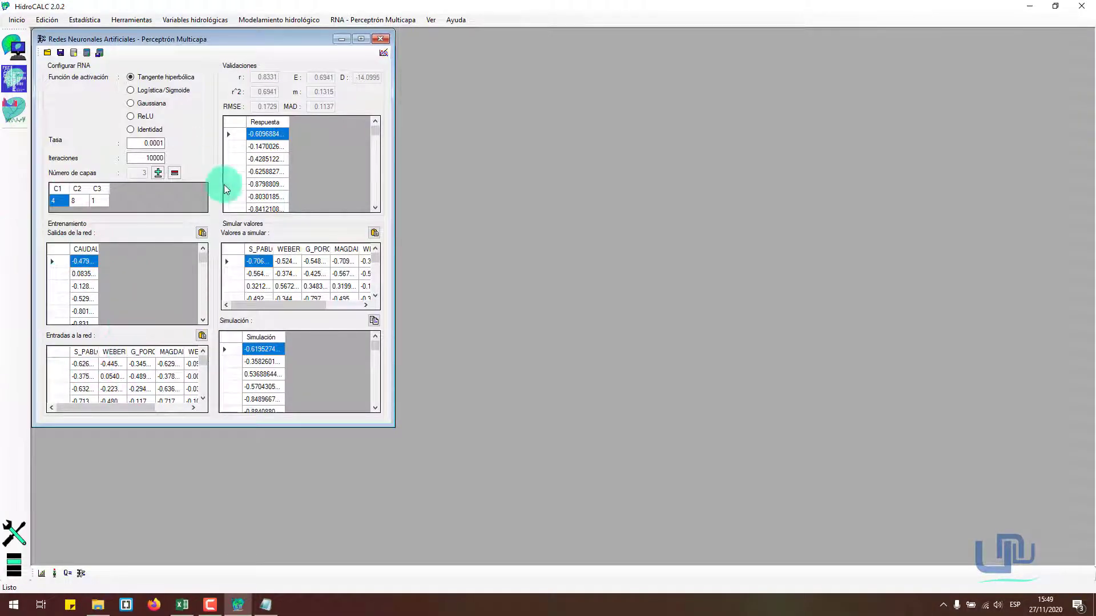
left_click_drag(133, 406, 73, 420)
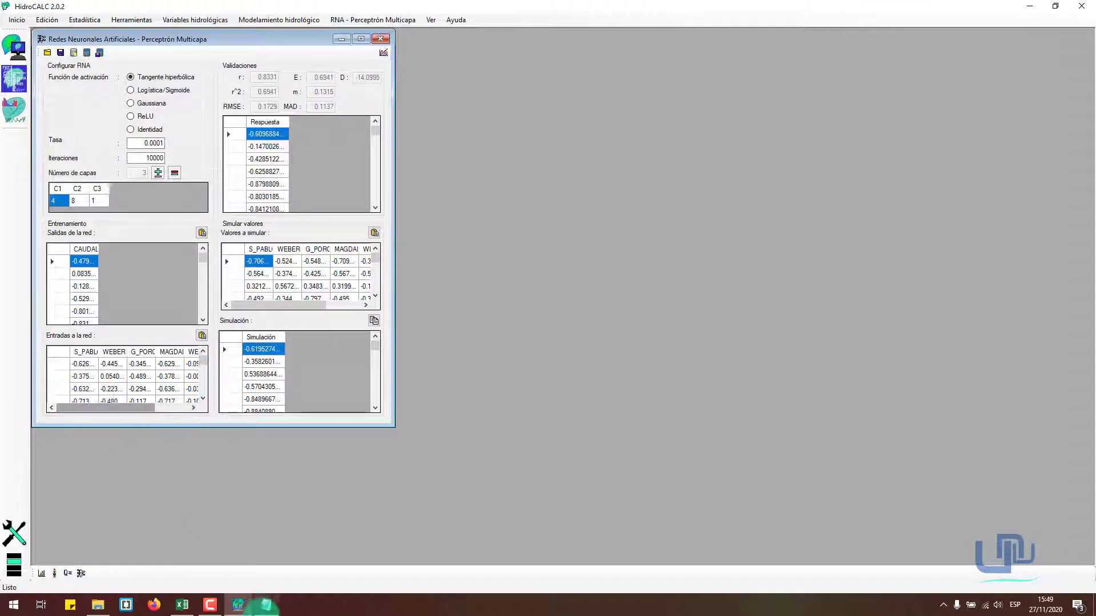
left_click(238, 605)
mouse_move(262, 608)
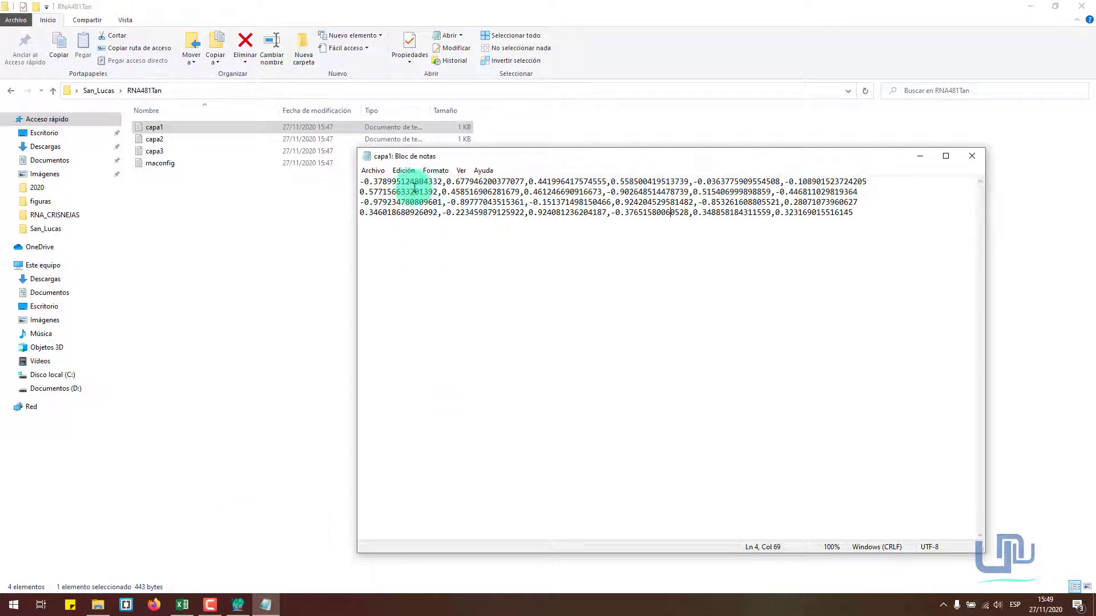
left_click(238, 604)
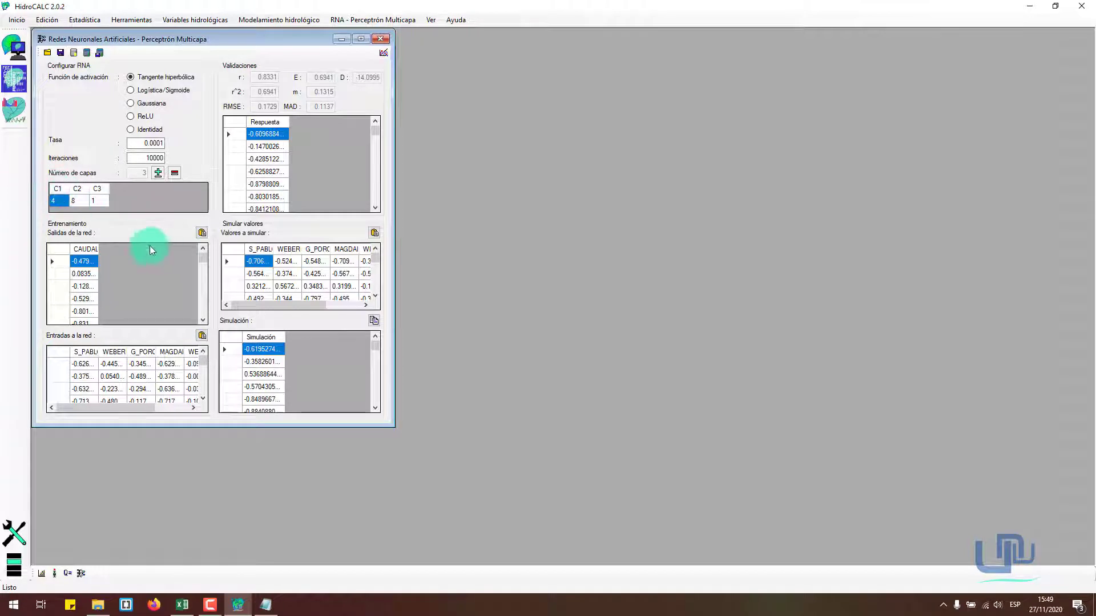
left_click(238, 605)
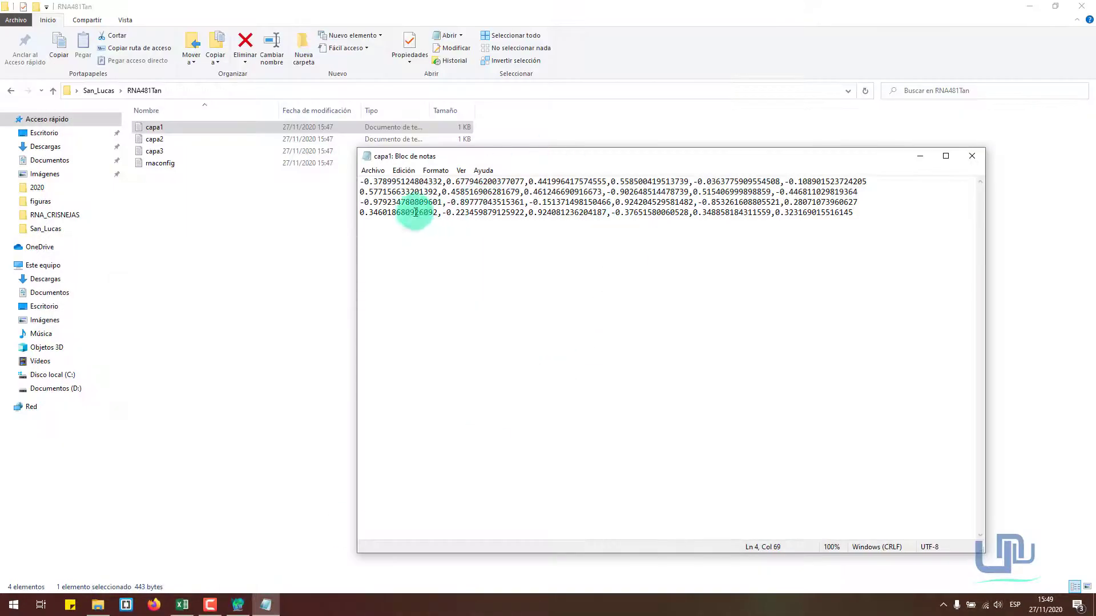
Examine the weights in capa1 row by row and across the columns, and close the file.
left_click_drag(378, 182, 920, 196)
left_click(887, 192)
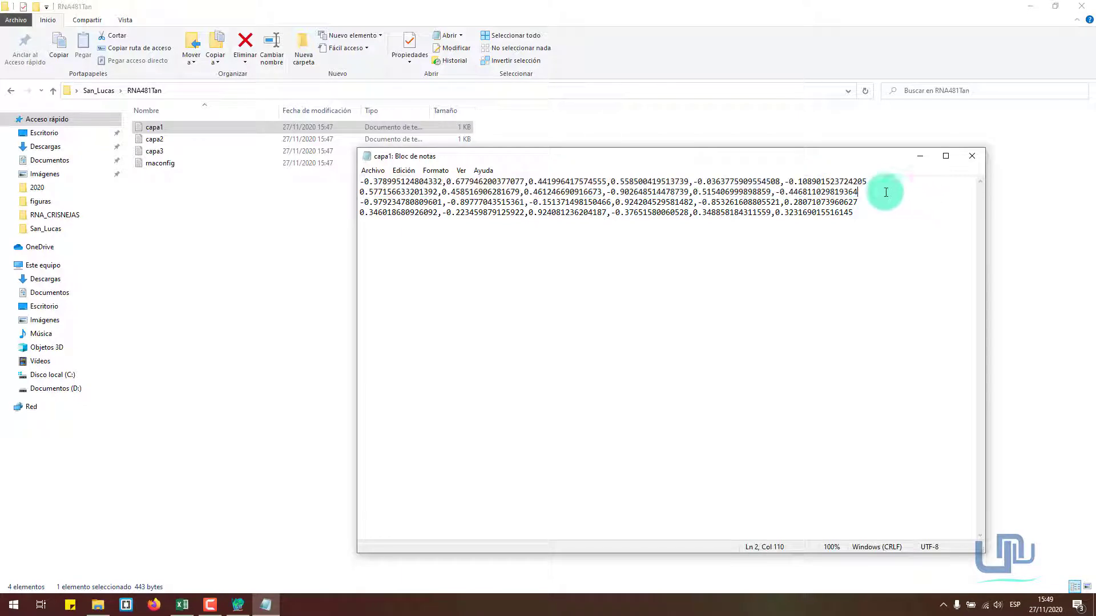
left_click_drag(391, 181, 450, 192)
left_click(368, 203)
left_click(465, 257)
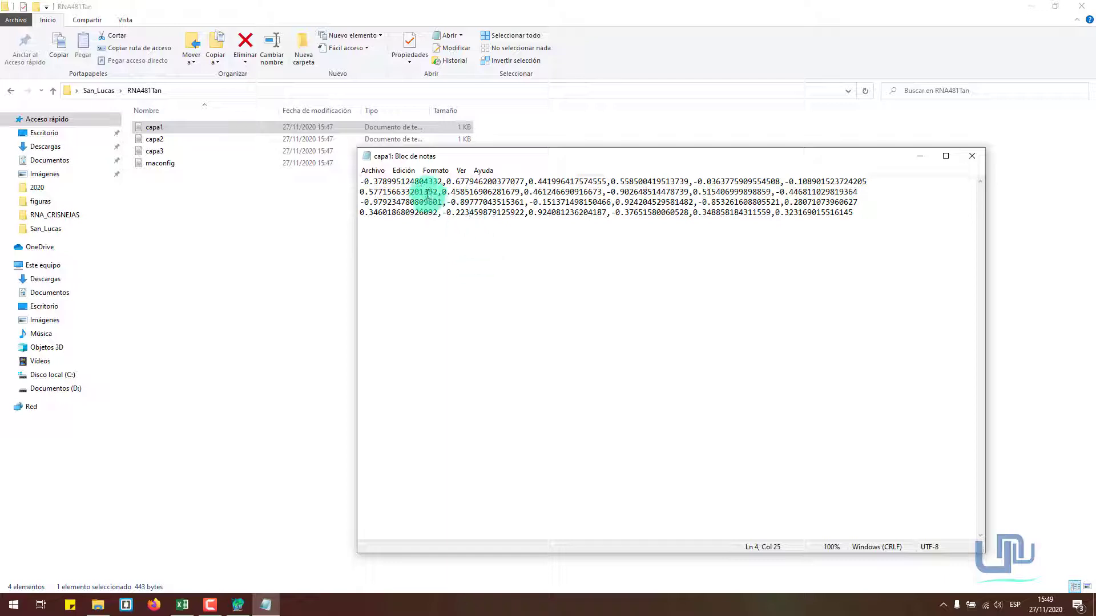
left_click_drag(418, 182, 473, 160)
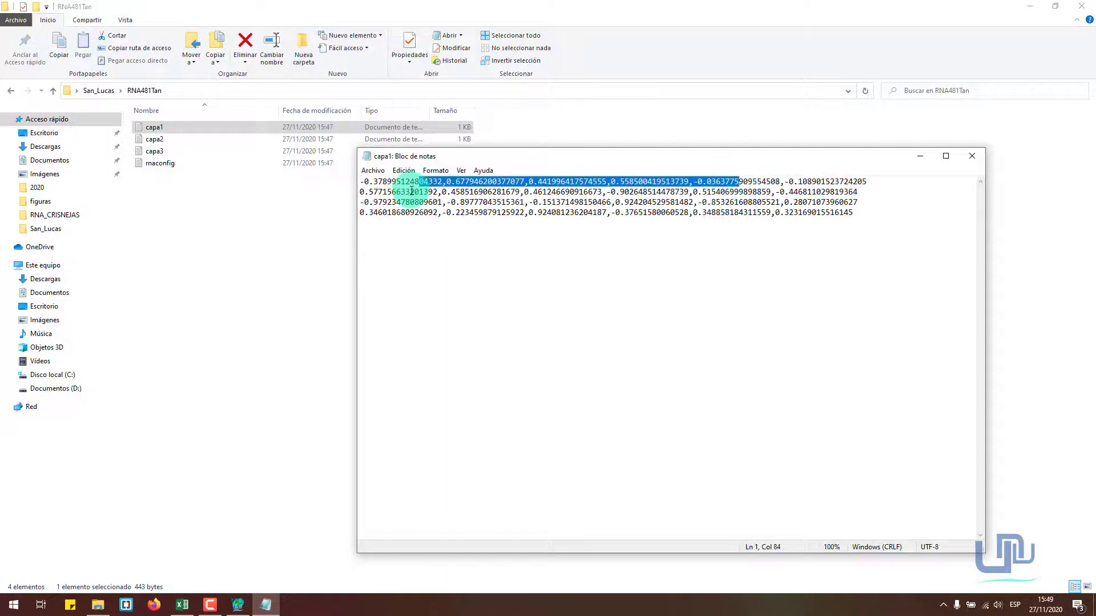
left_click_drag(415, 202, 473, 202)
left_click(433, 290)
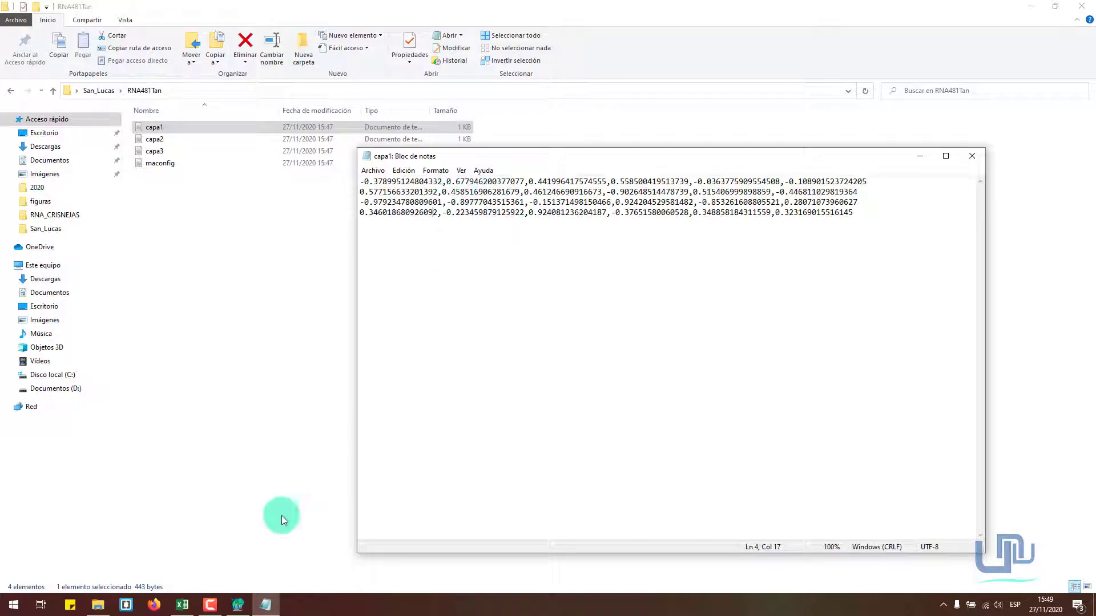
left_click(972, 156)
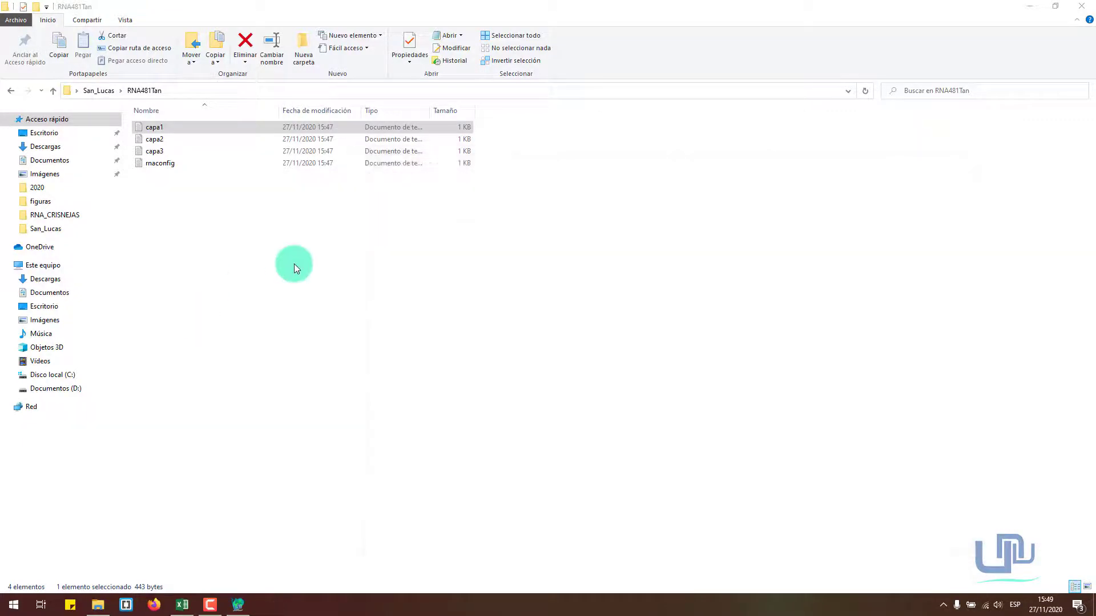
Check the layer configuration in HidroCALC, open the capa2 file, and highlight all of its weights for examination.
left_click(238, 605)
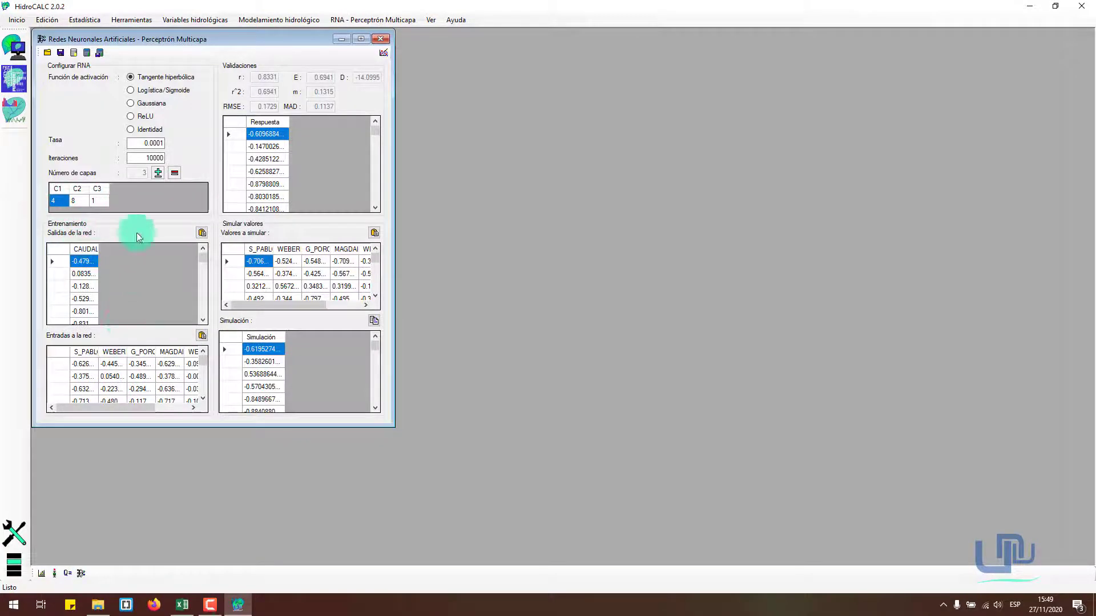
left_click(239, 606)
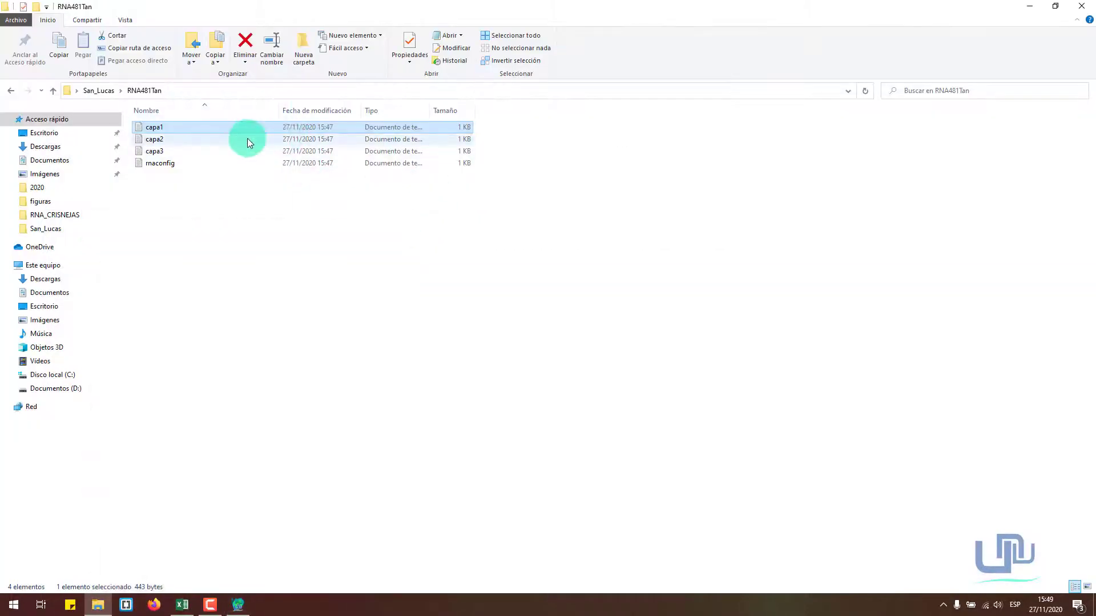
double_click(248, 139)
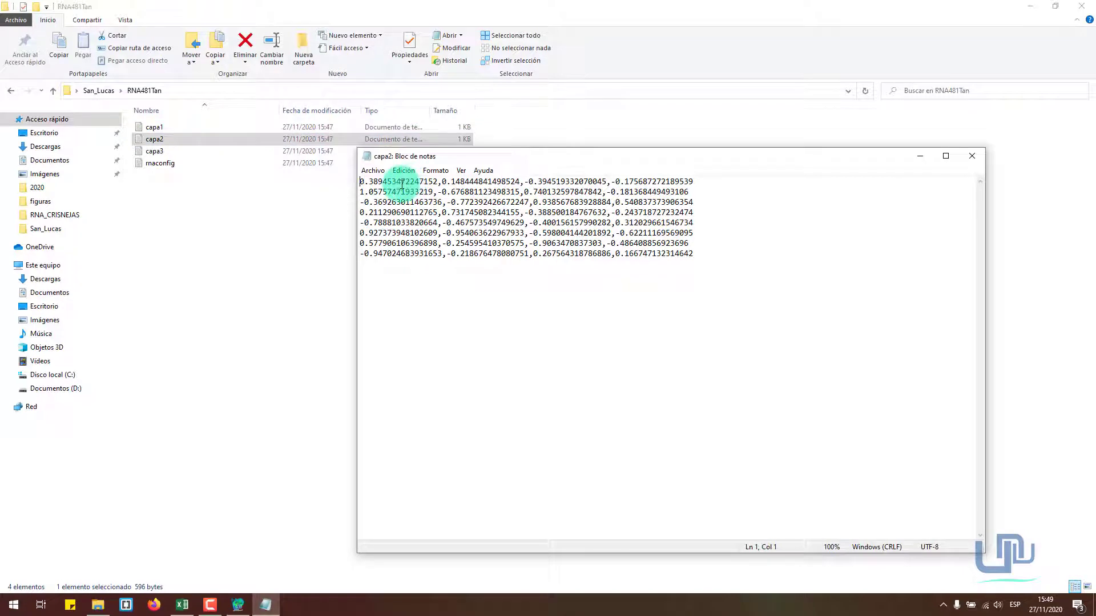
left_click(606, 192)
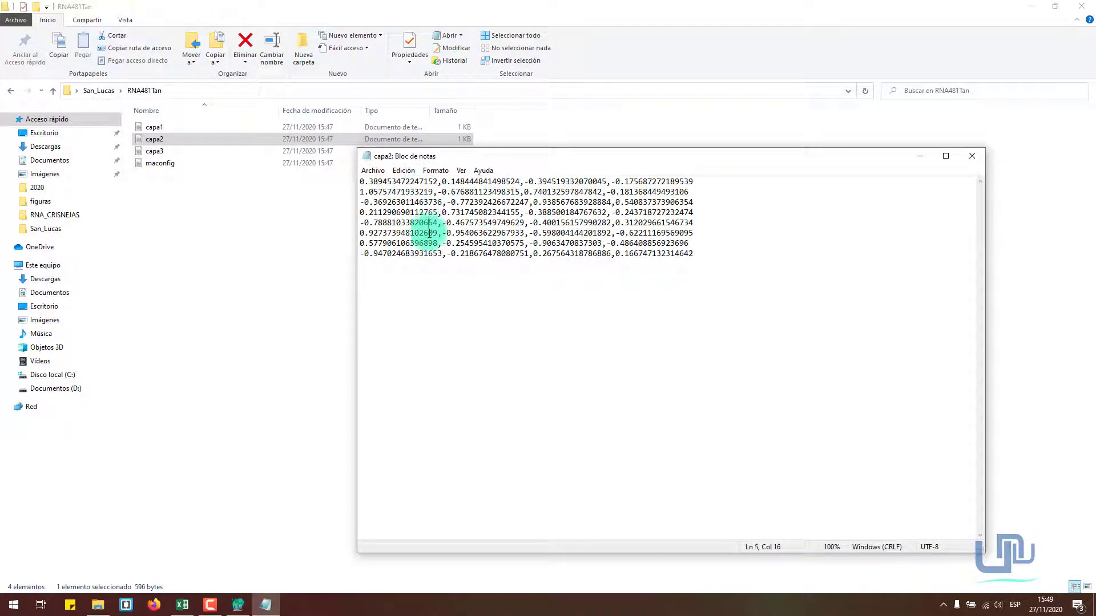
left_click(429, 259)
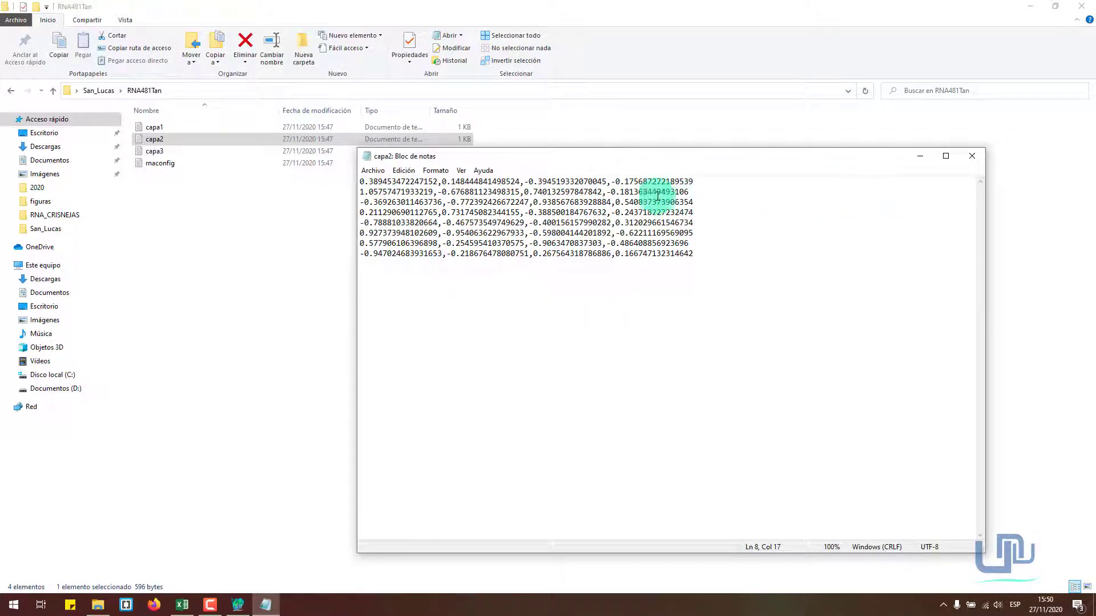
left_click_drag(694, 253, 210, 152)
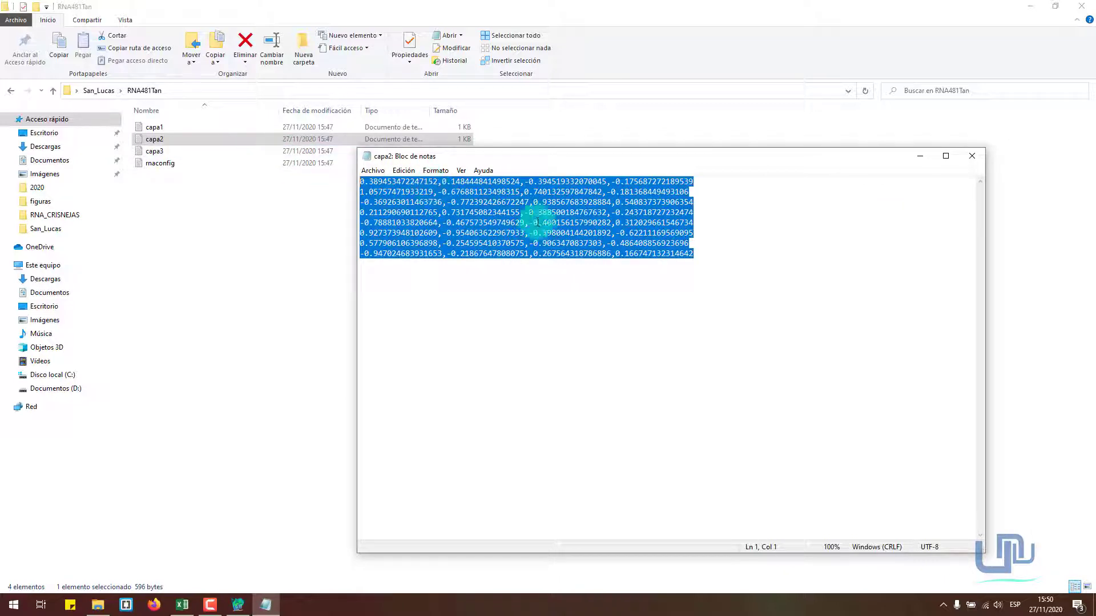
Examine the capa2 weights across their rows and columns, highlighting the whole matrix.
left_click(732, 262)
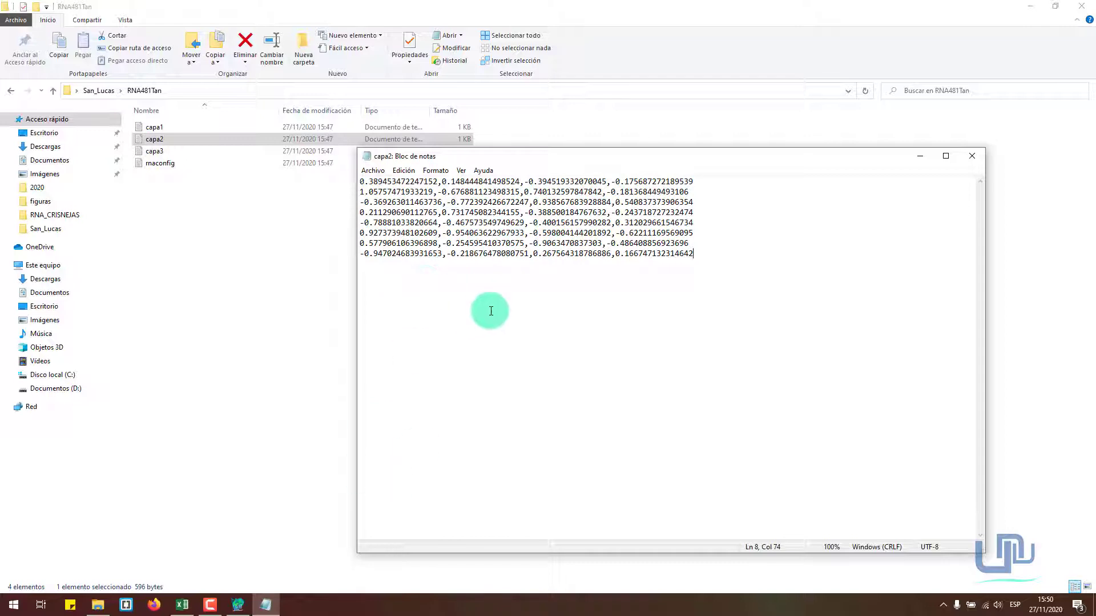
left_click(410, 192)
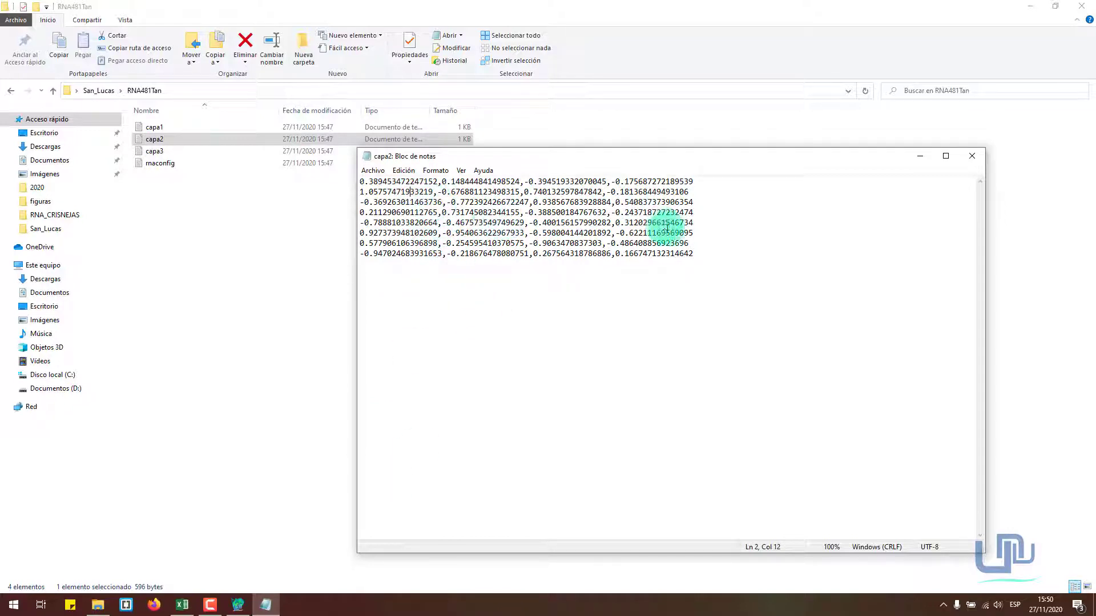
left_click_drag(693, 254, 163, 71)
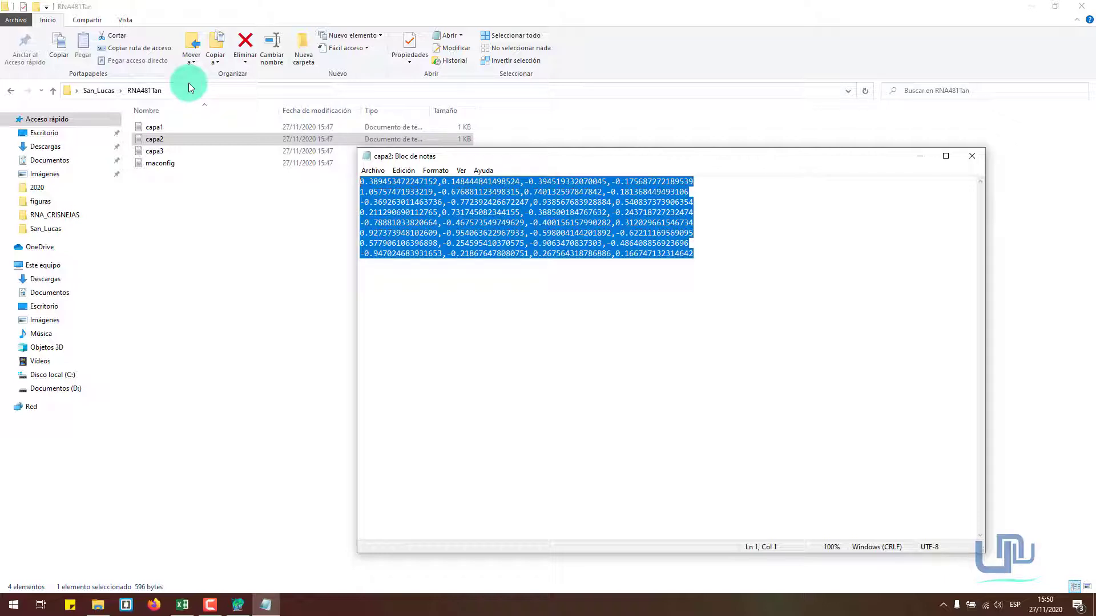
left_click(547, 244)
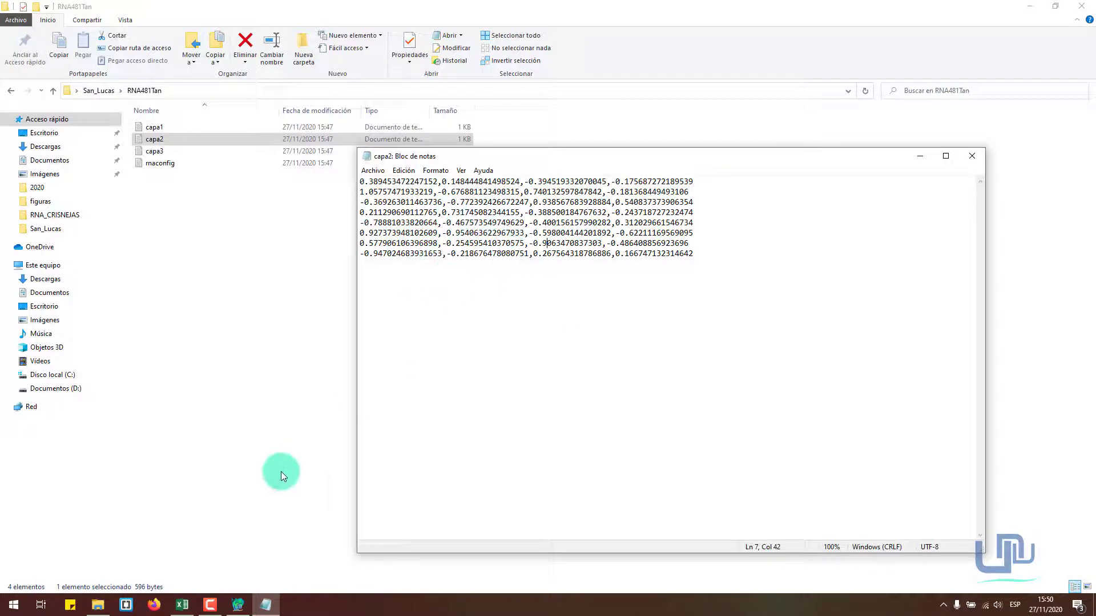
Check the number of training iterations in HidroCALC's network configuration and return to the capa2 file.
left_click(236, 604)
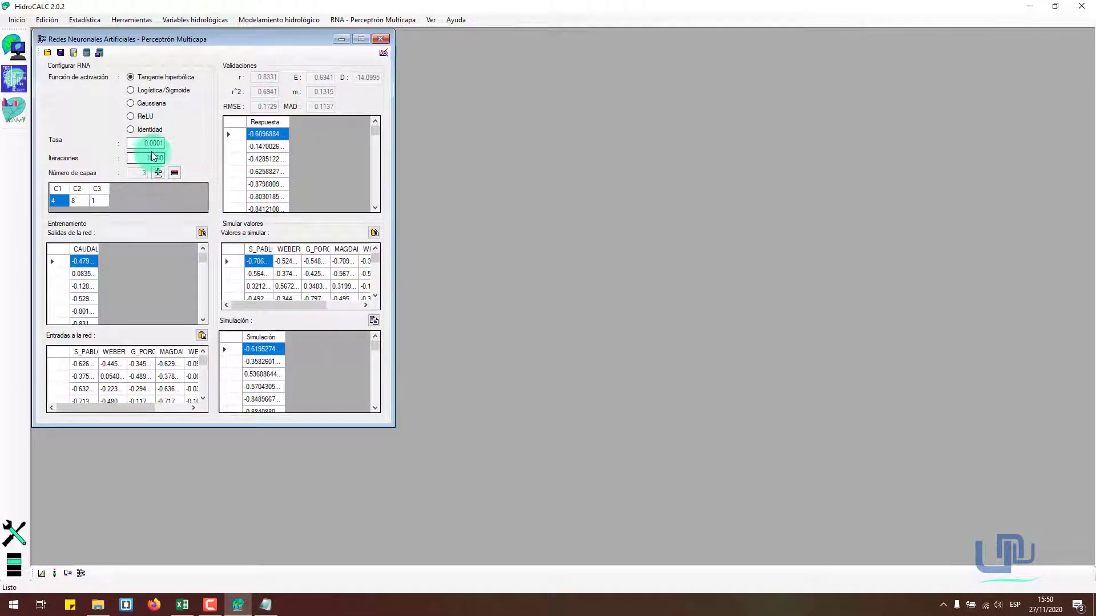
left_click_drag(154, 157, 225, 164)
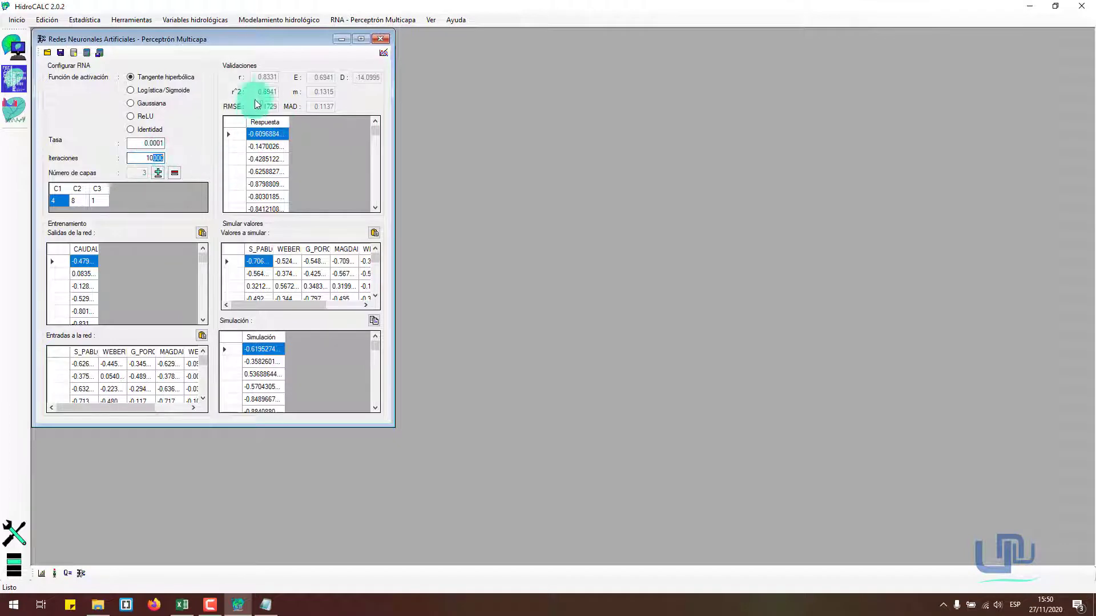
left_click(146, 158)
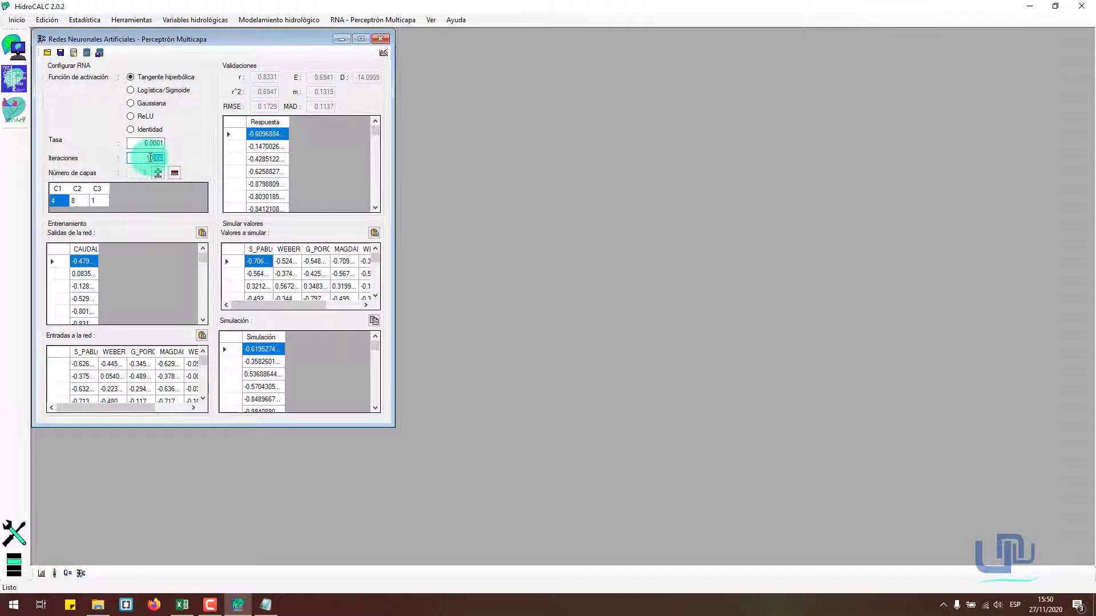
key("shift+End")
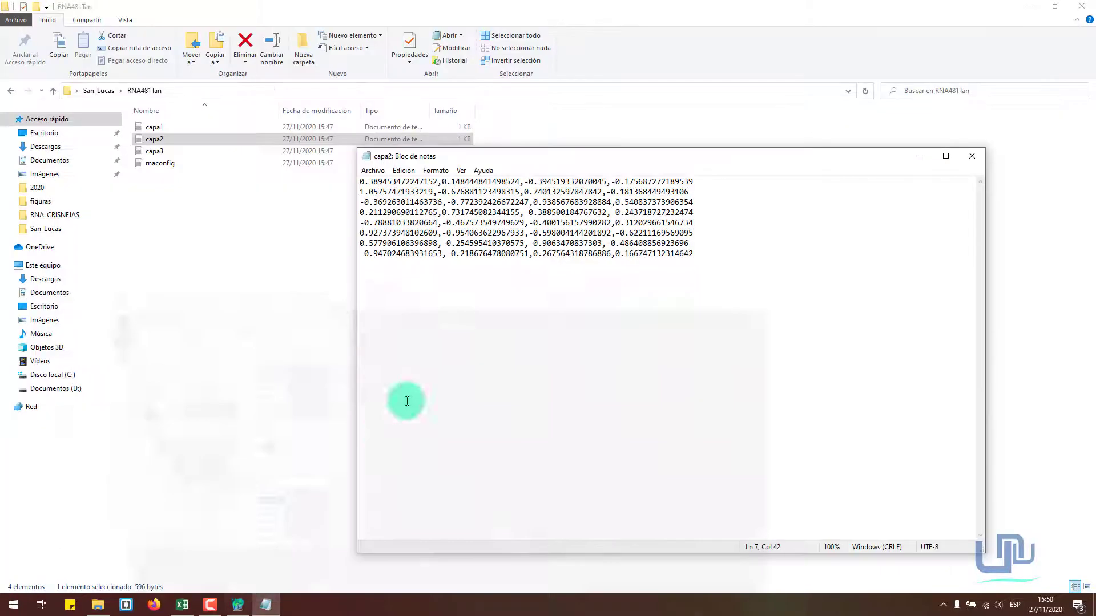
Highlight all capa2 weights, compare them with the layer configuration in HidroCALC, and close the file.
left_click(571, 253)
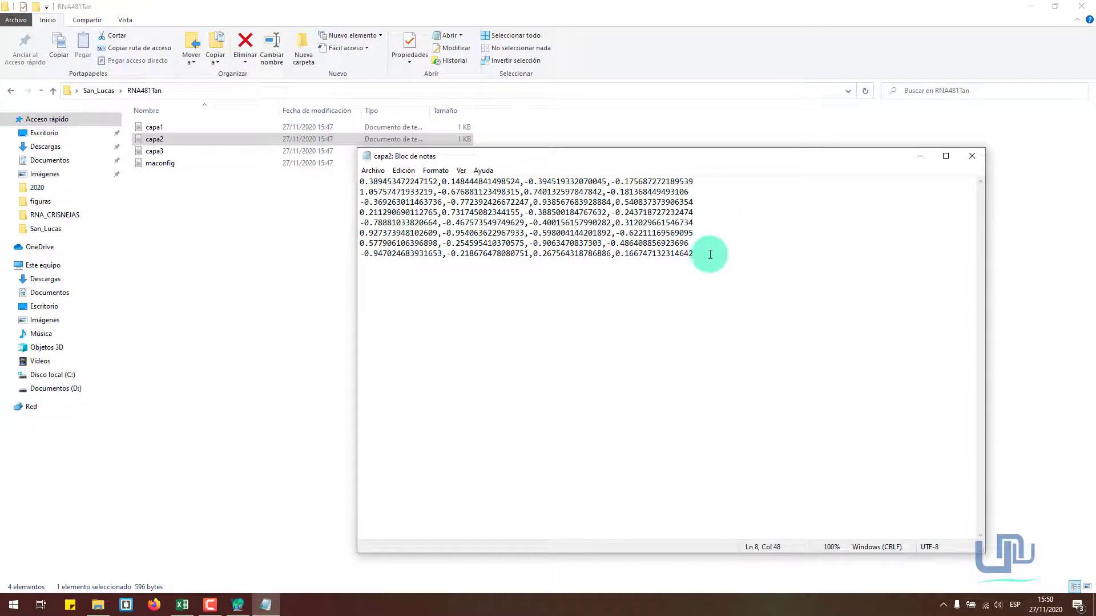
left_click_drag(710, 254, 174, 105)
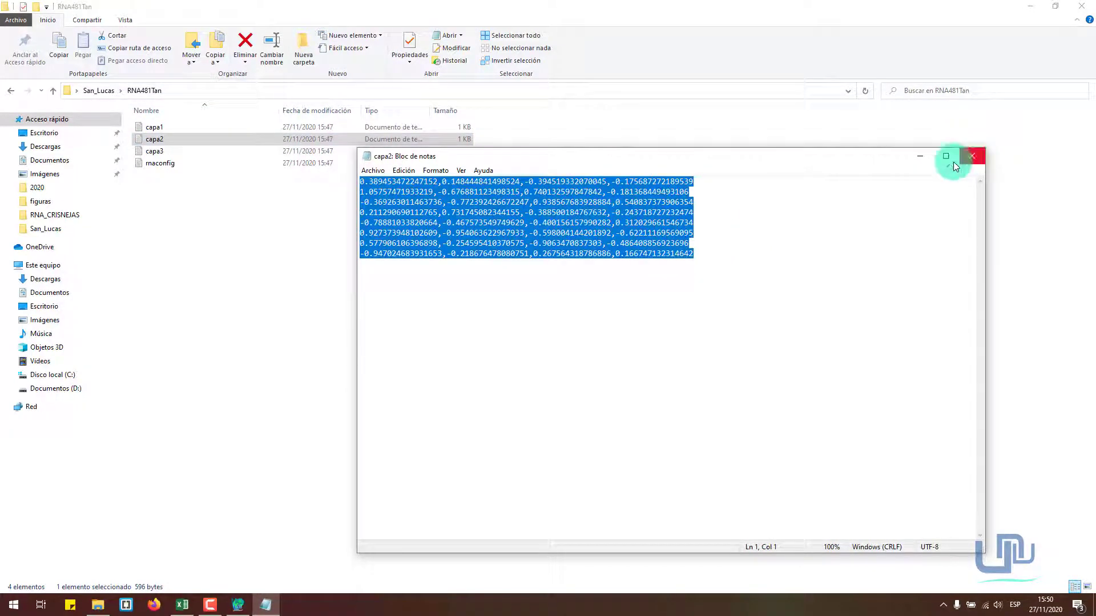
left_click(238, 605)
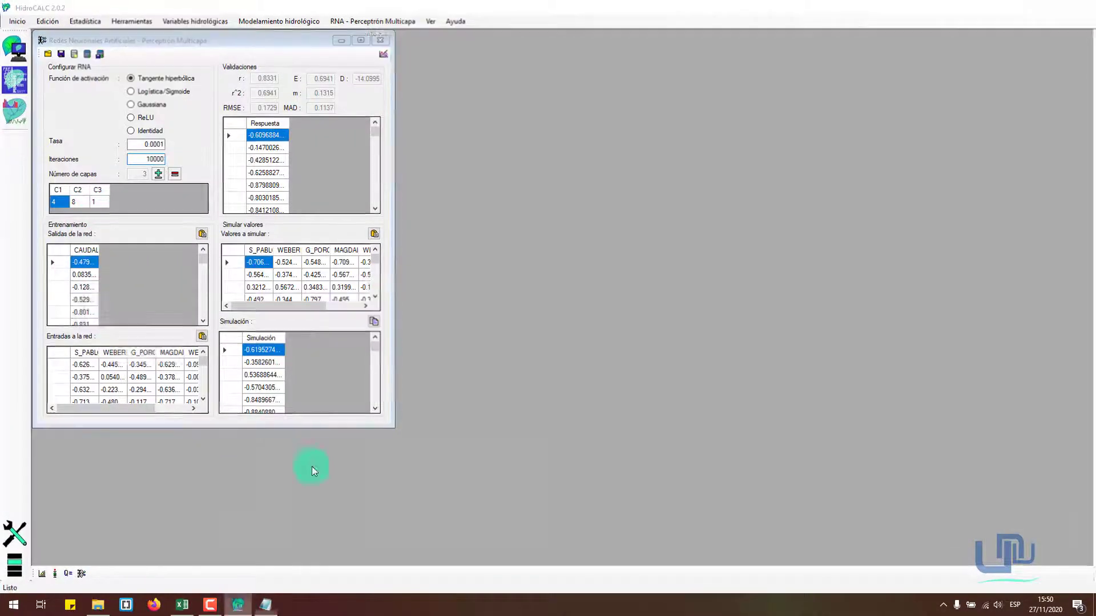
key("alt+Tab")
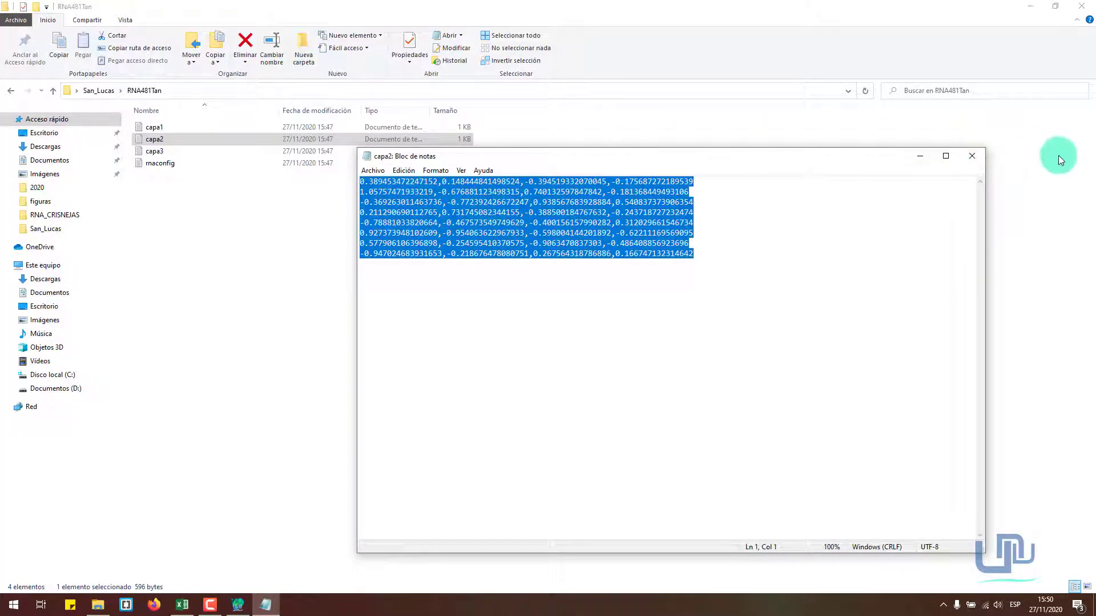
left_click(971, 163)
Open the capa3 file, widen its window so the weights fit on one line, and close it after examining them.
double_click(276, 152)
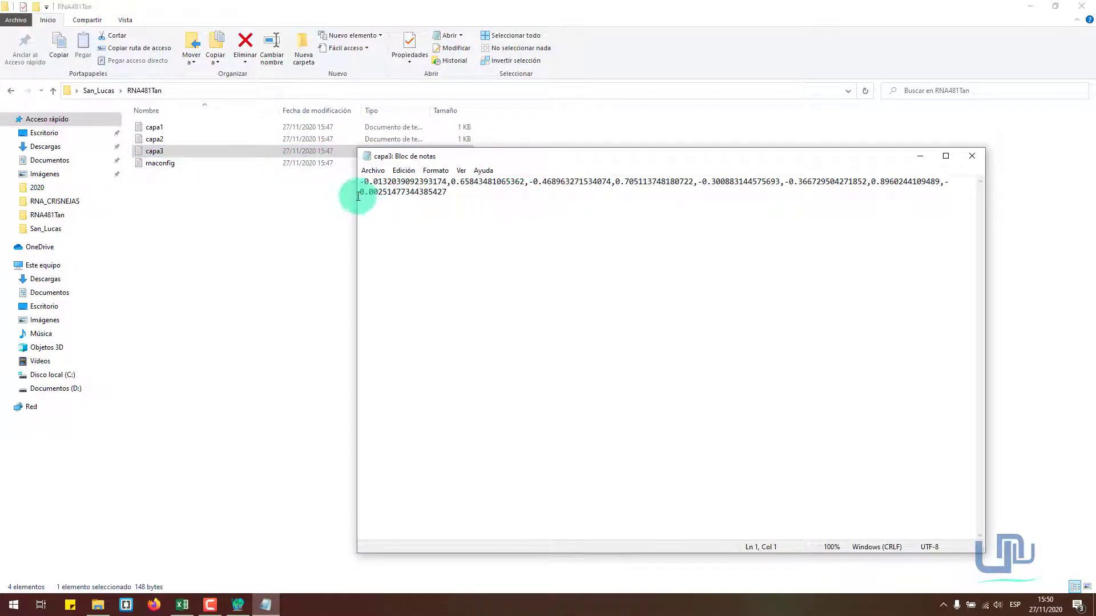
left_click_drag(358, 197, 226, 209)
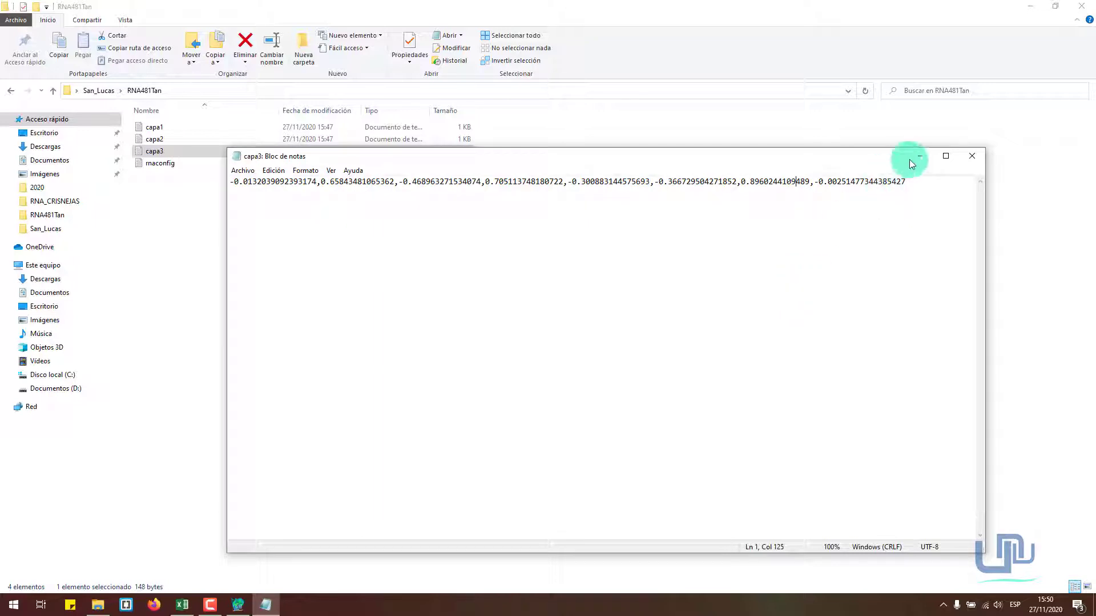
left_click(972, 156)
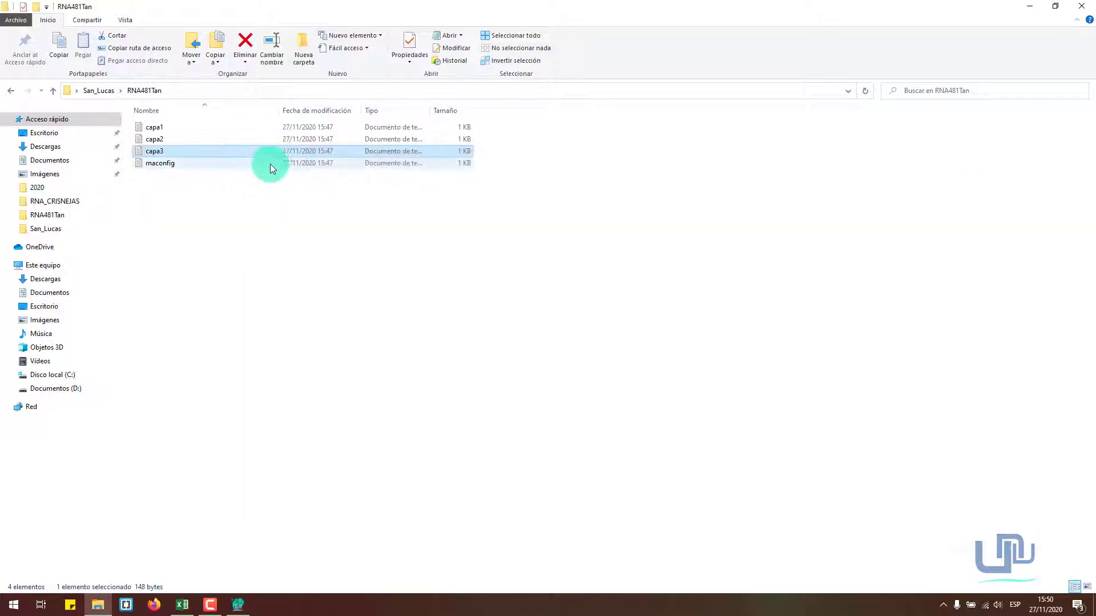
Open the rnaconfig file and compare its first line with the neurons per layer in HidroCALC.
double_click(274, 163)
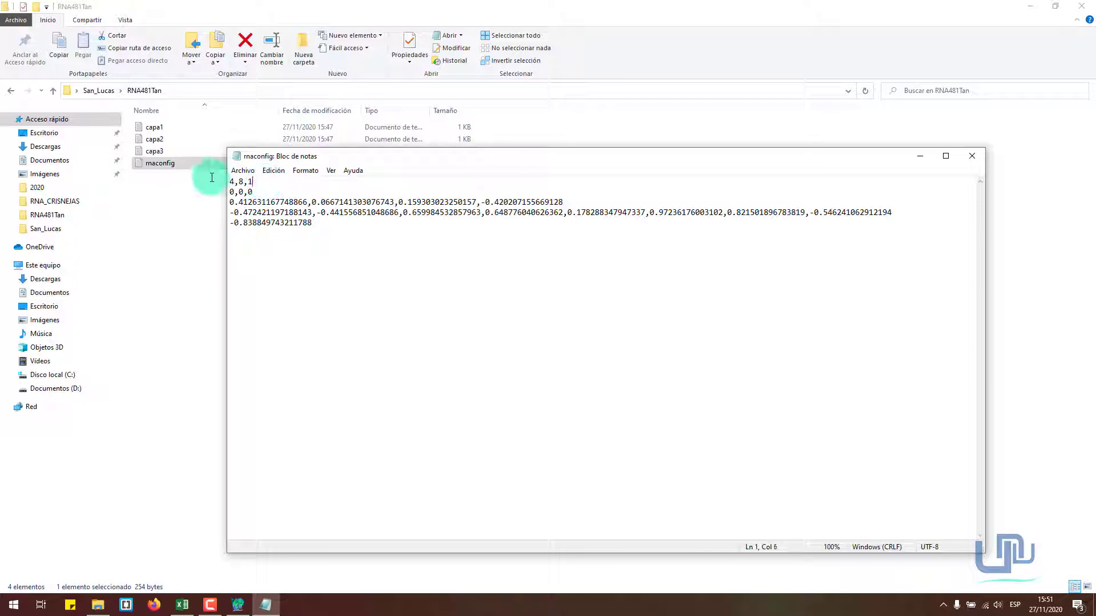
left_click_drag(261, 182, 212, 179)
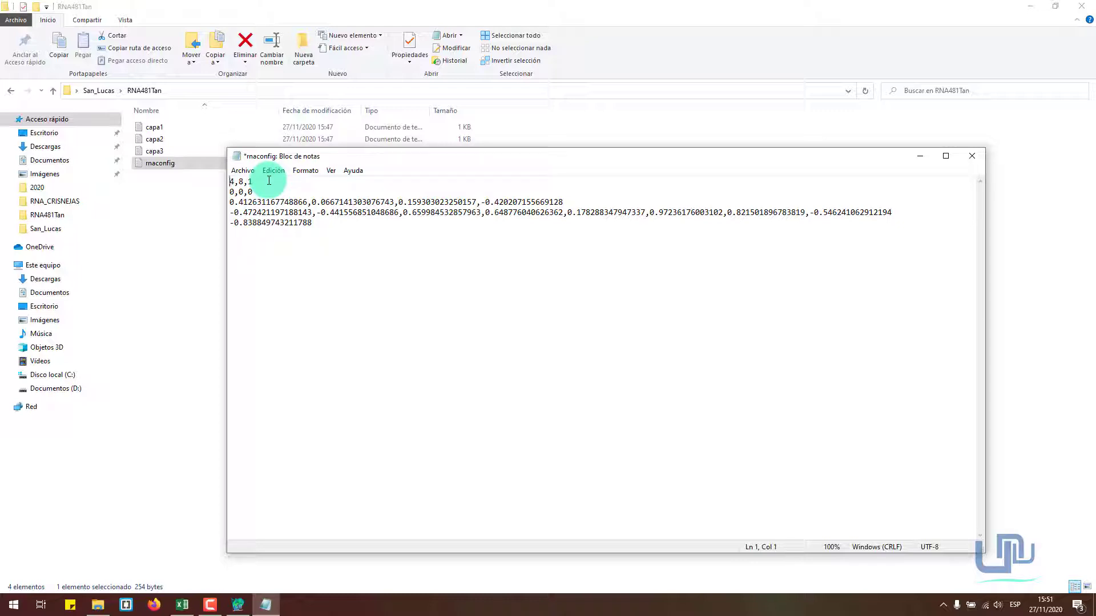
left_click(247, 609)
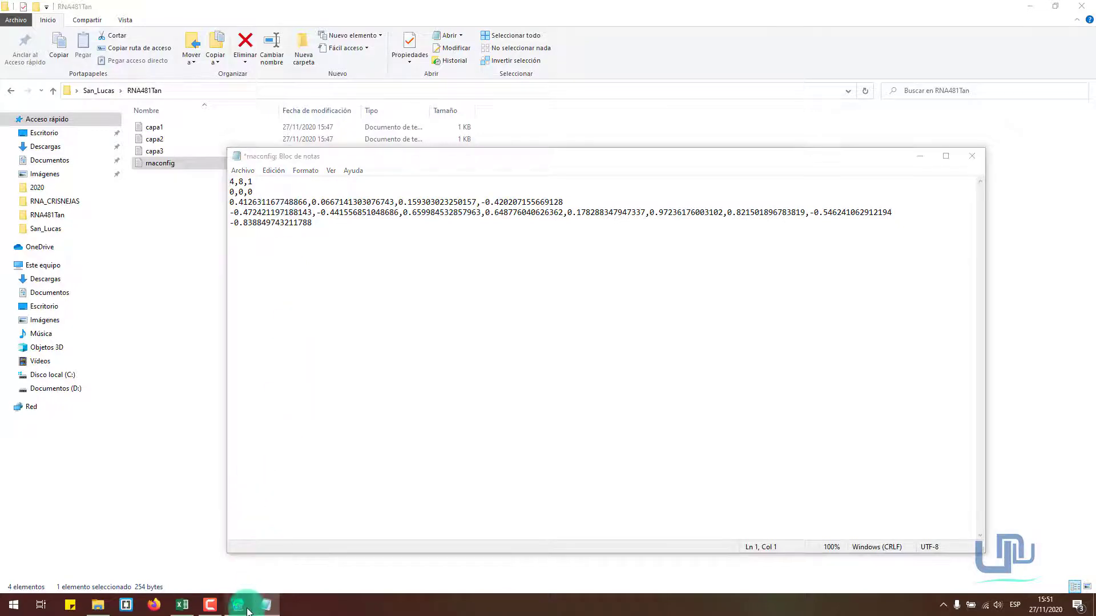
left_click(238, 606)
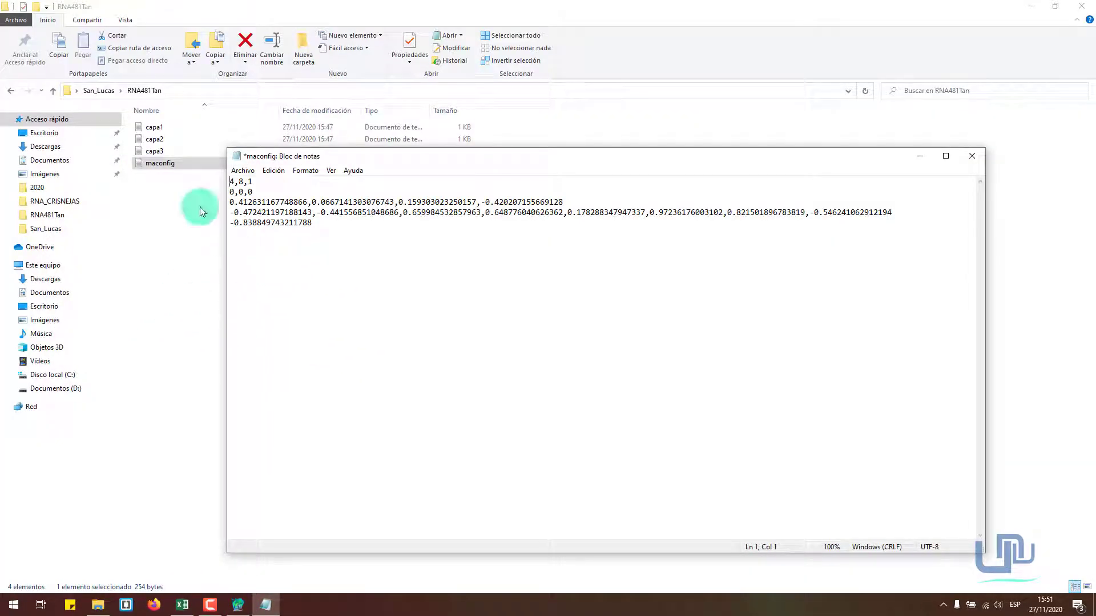
Compare the second line of rnaconfig with the activation function options in HidroCALC.
left_click(263, 192)
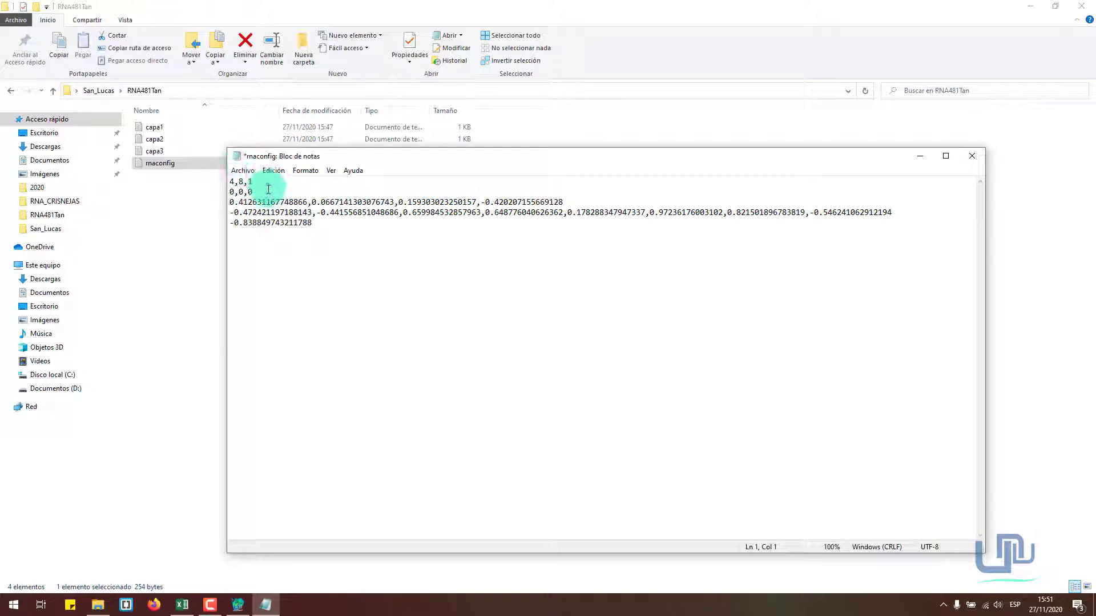
left_click(234, 192)
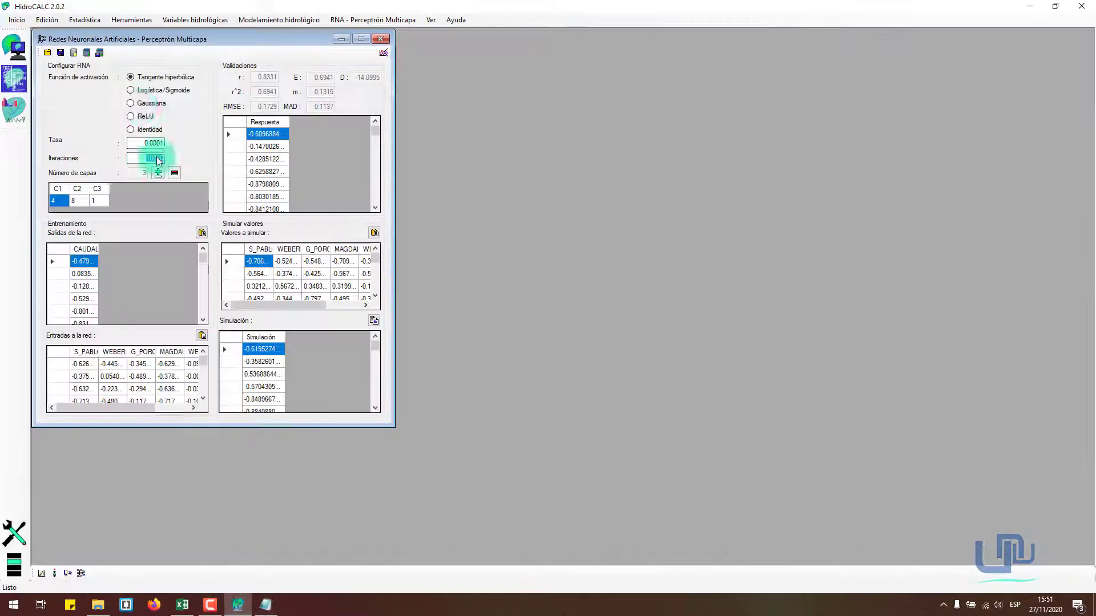
left_click(238, 605)
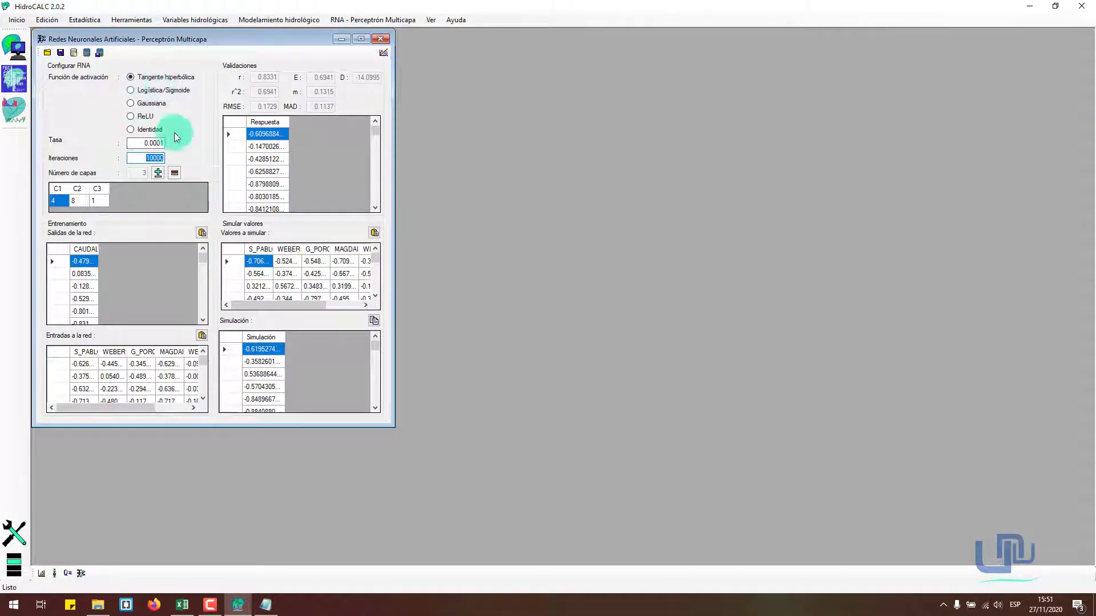
left_click(238, 604)
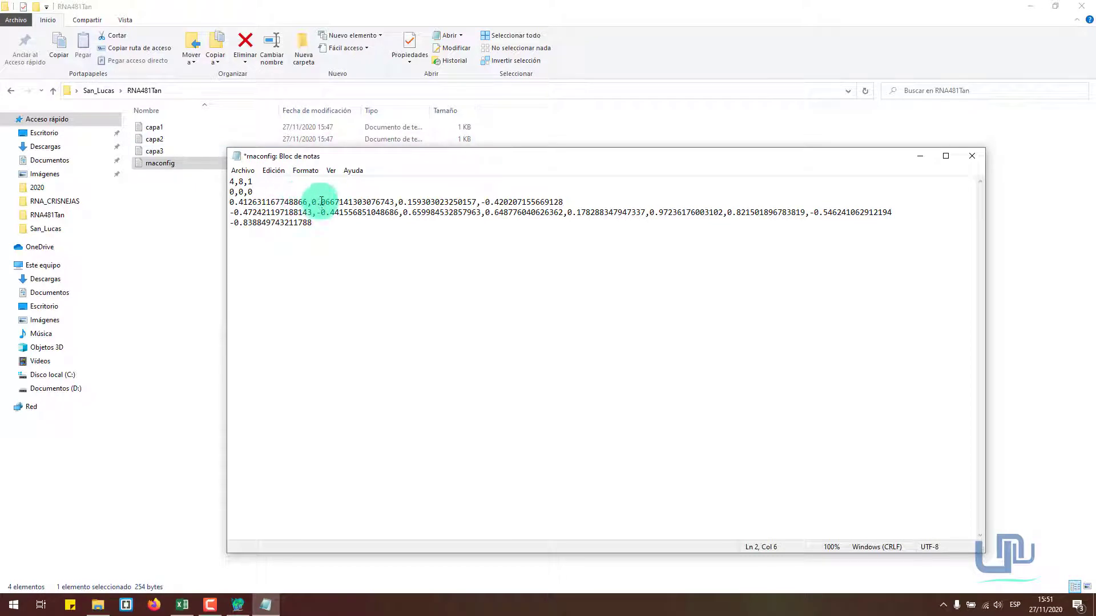
left_click(212, 610)
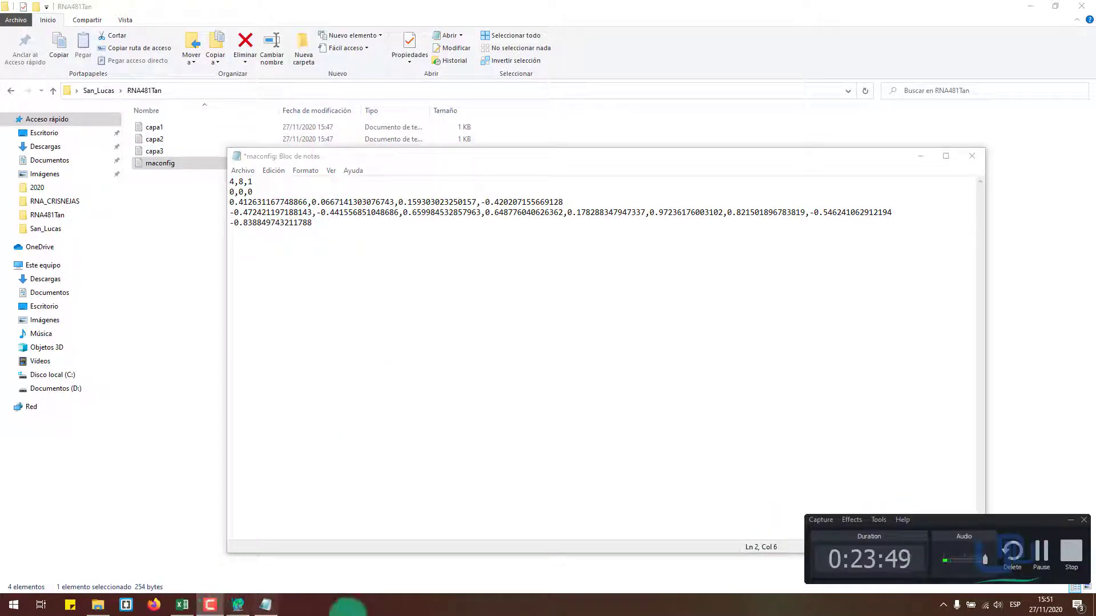
left_click(1070, 520)
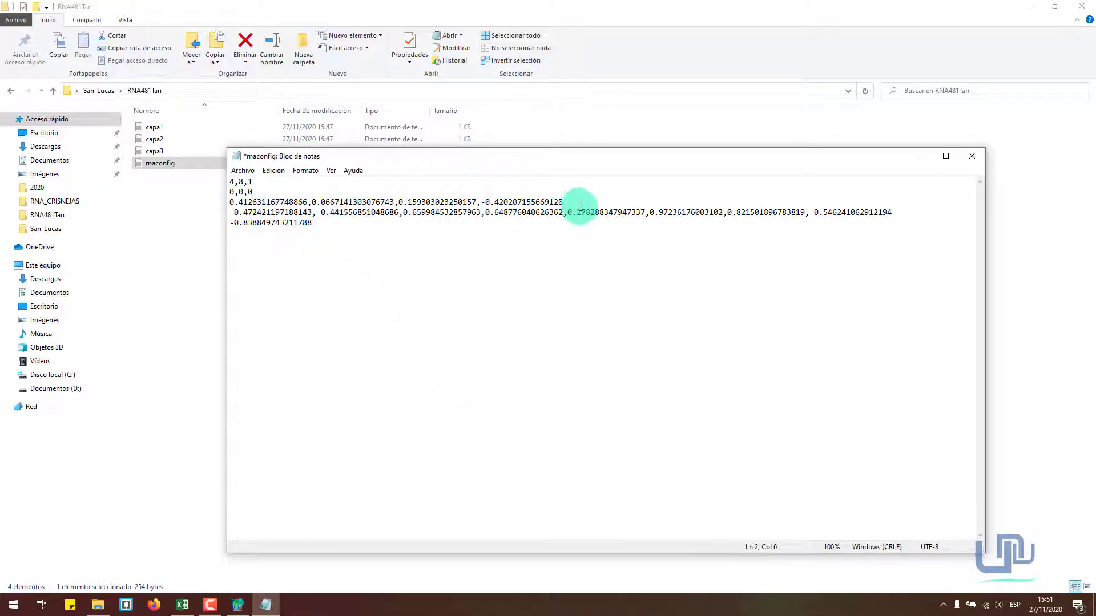
Highlight the third, fourth and fifth lines of rnaconfig one by one to examine each layer's values, and close the file without saving.
left_click_drag(571, 203, 217, 192)
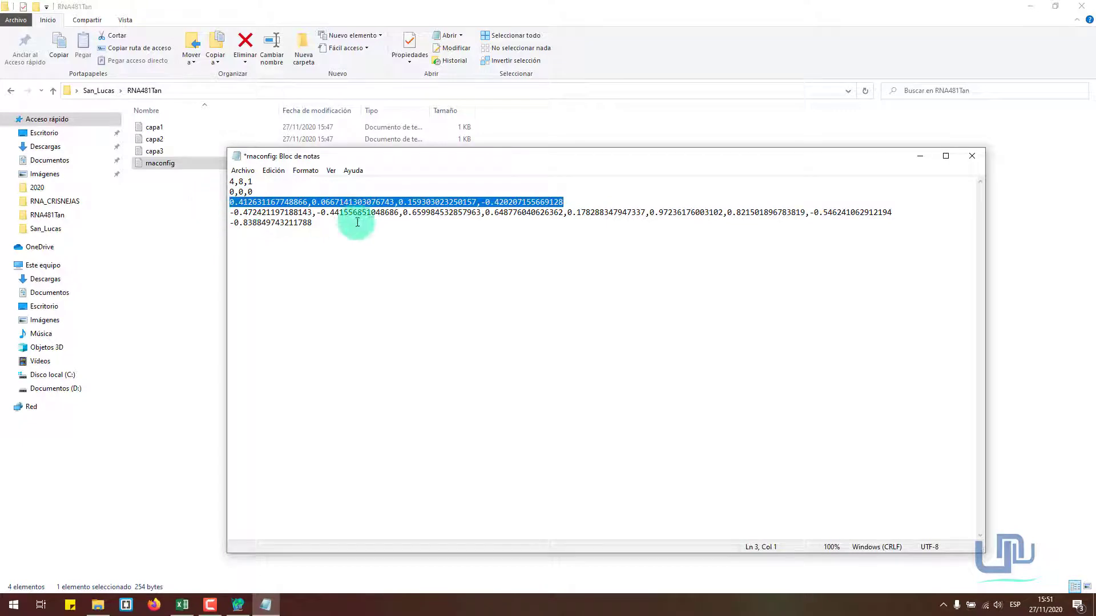
left_click(315, 222)
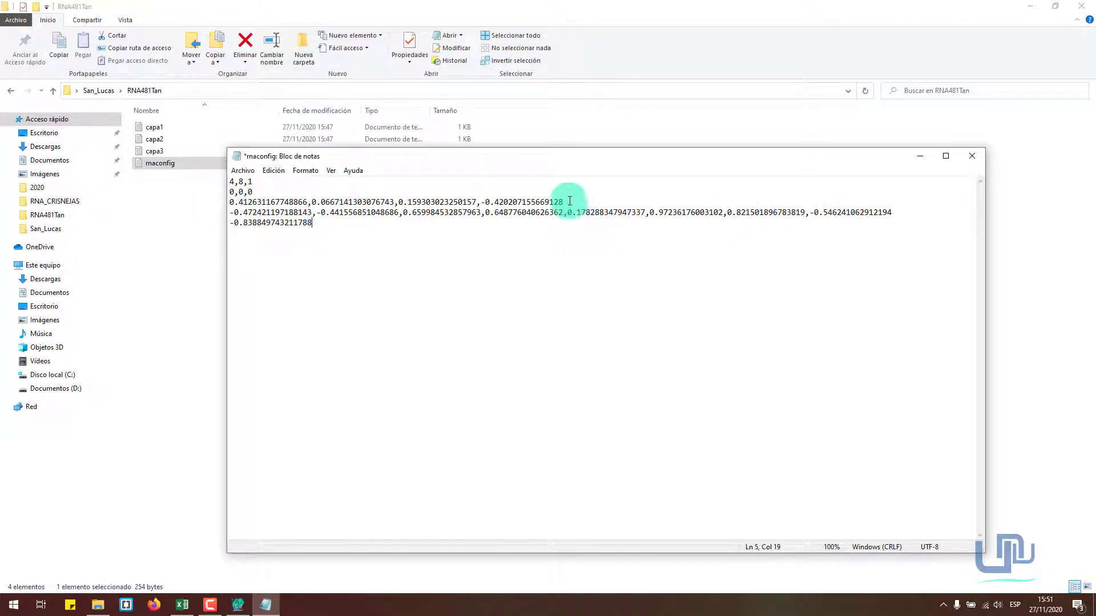
left_click_drag(567, 203, 215, 203)
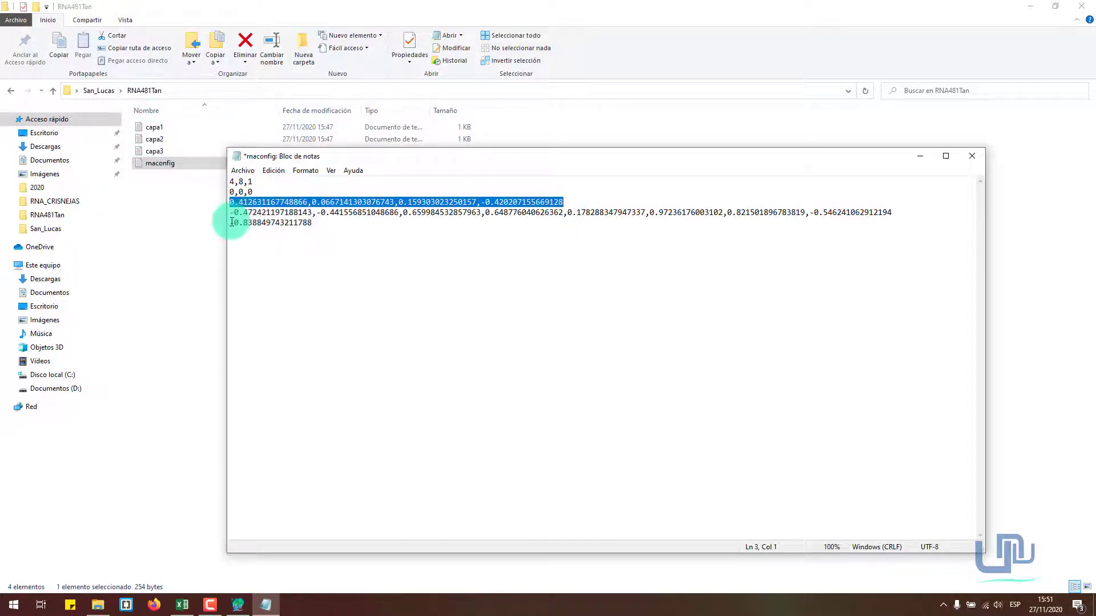
left_click_drag(230, 223, 227, 212)
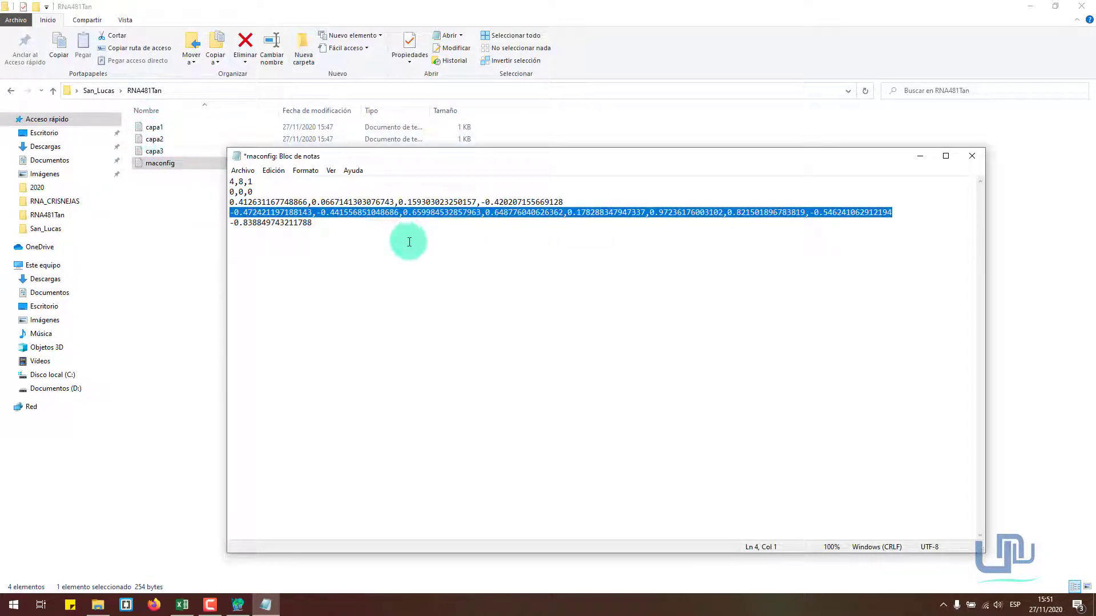
left_click_drag(336, 227, 206, 221)
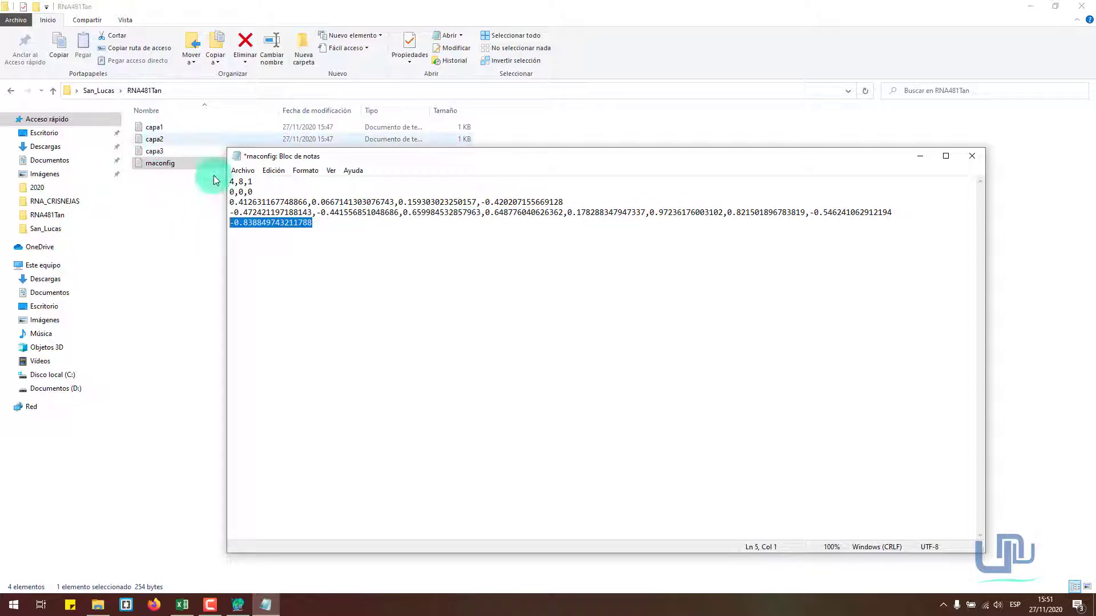
left_click(300, 236)
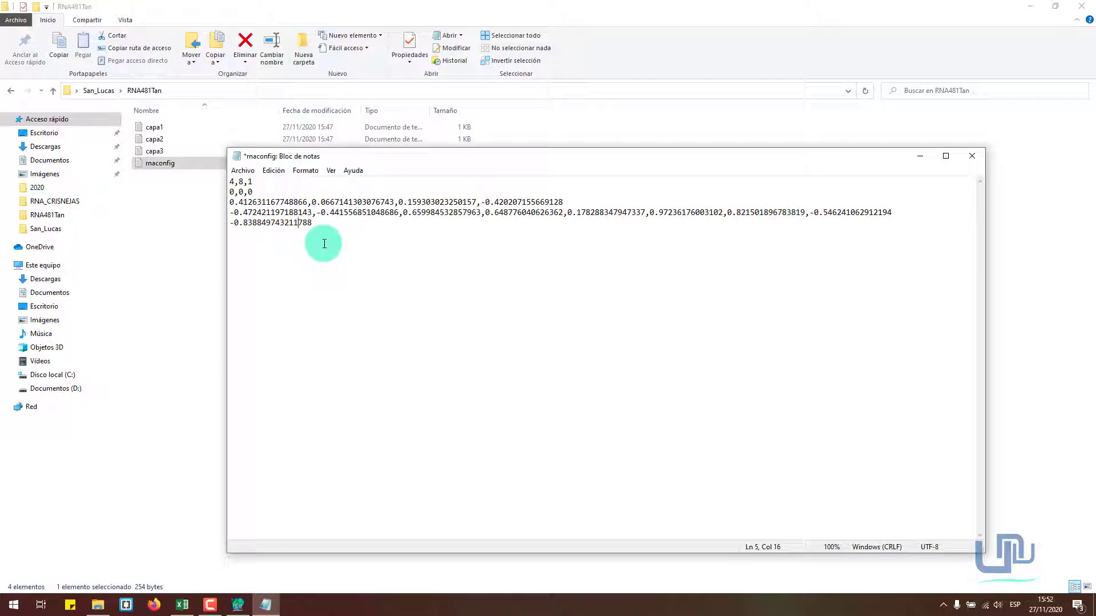
left_click(971, 156)
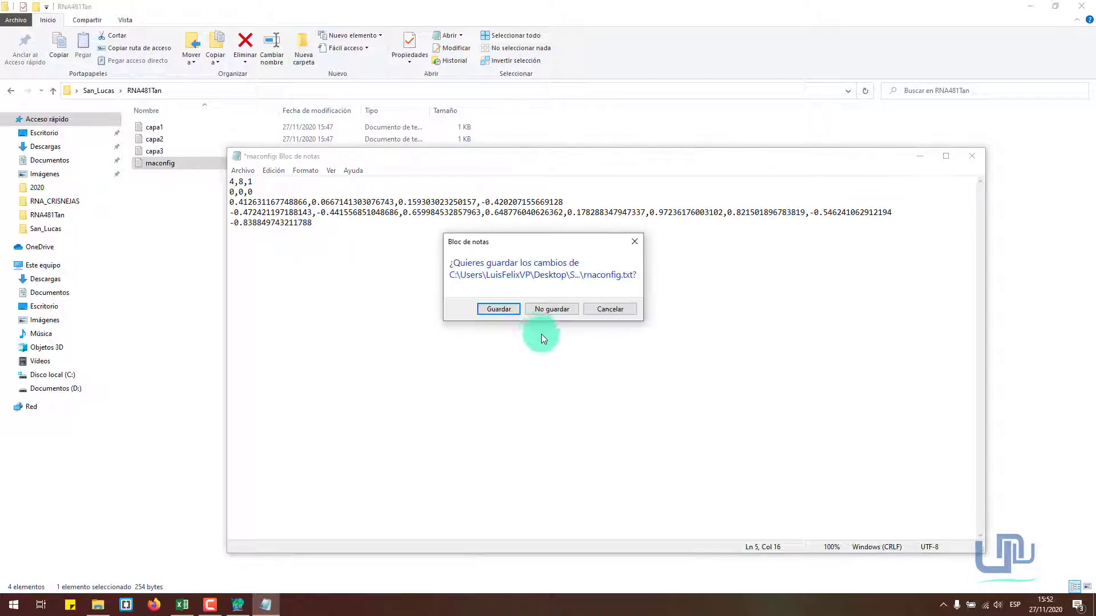
left_click(536, 306)
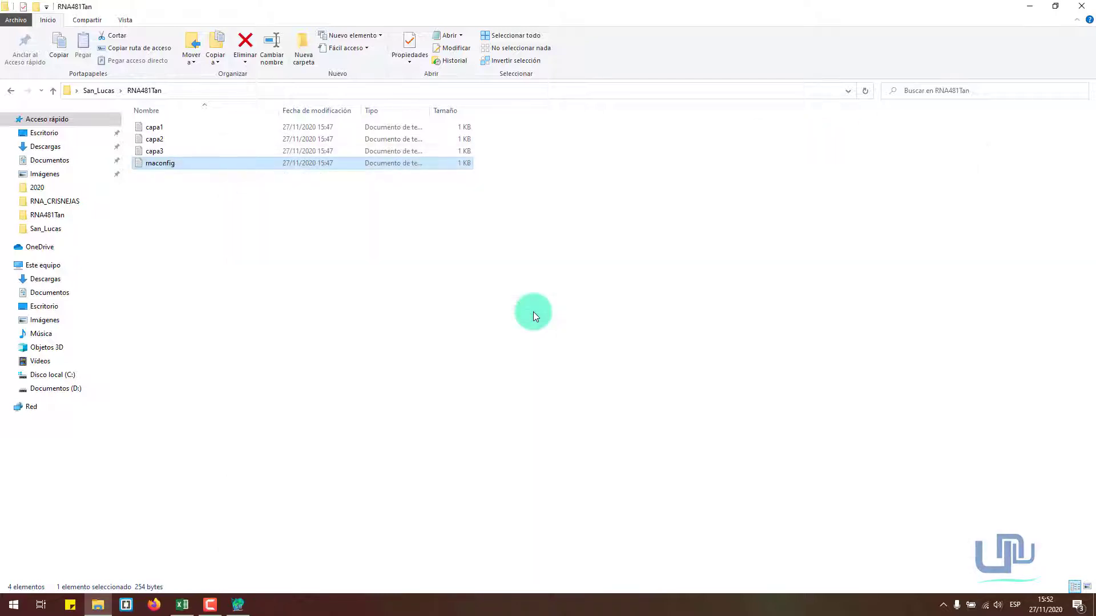
Minimize the RNA481Tan folder window and close HidroCALC, confirming the exit.
left_click(1028, 6)
left_click(238, 606)
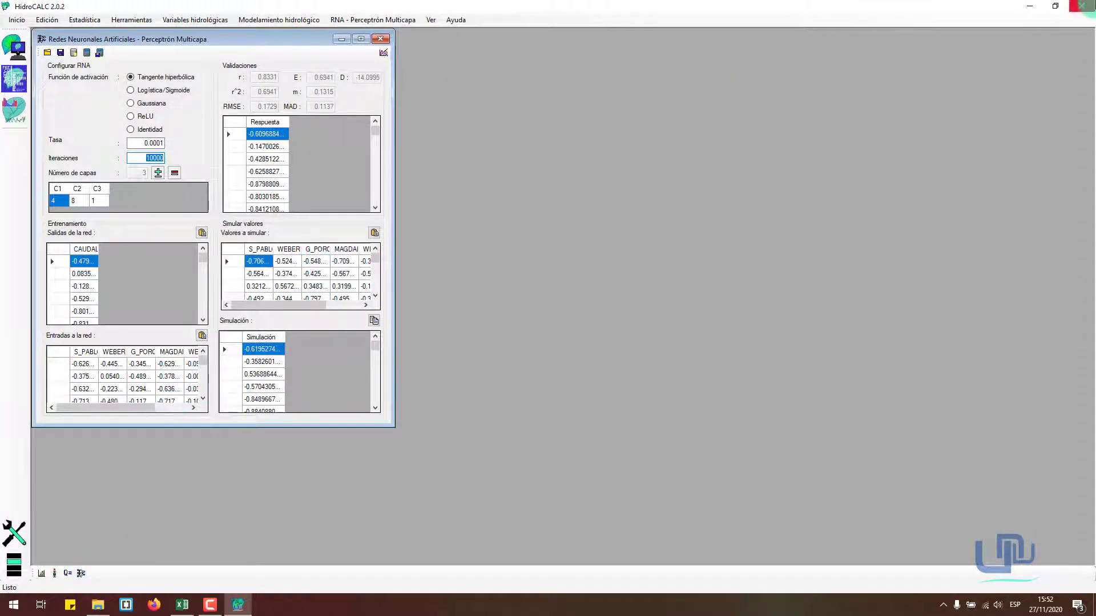
left_click(1081, 6)
left_click(502, 334)
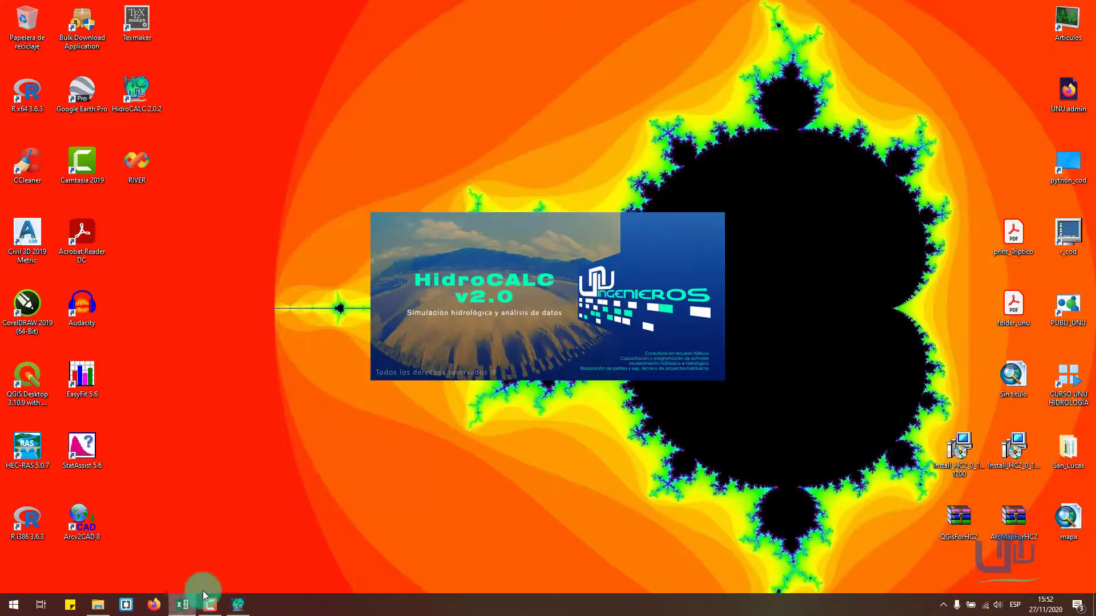
Switch to the Escalamiento workbook and check how far the data in the DES ESCALADO sheet extends.
left_click(182, 605)
left_click(231, 506)
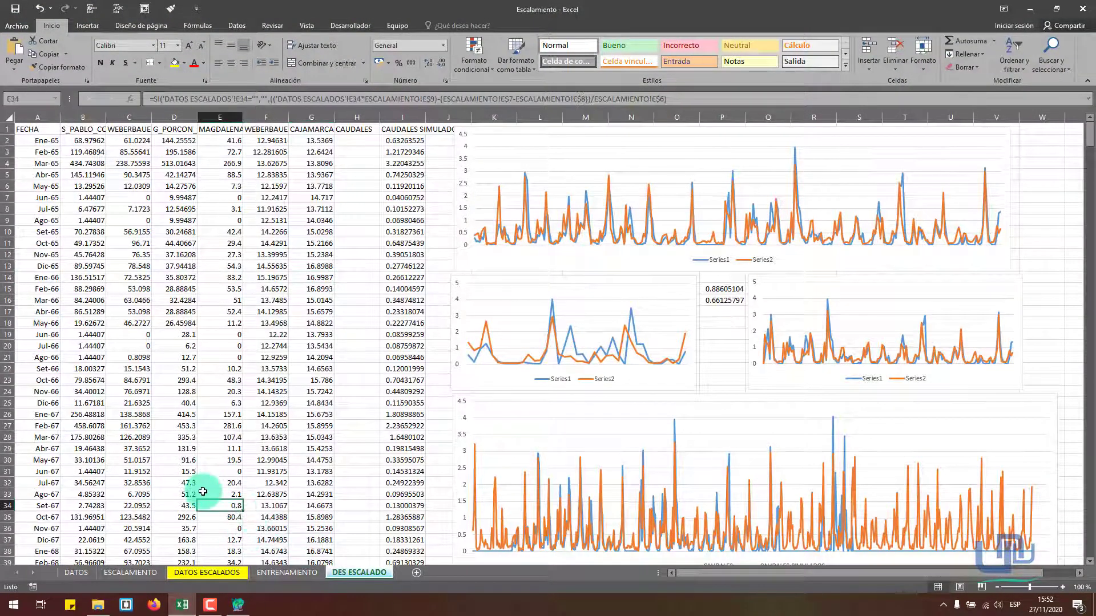
scroll(186, 495, "down", 5)
scroll(186, 496, "down", 5)
left_click(190, 505)
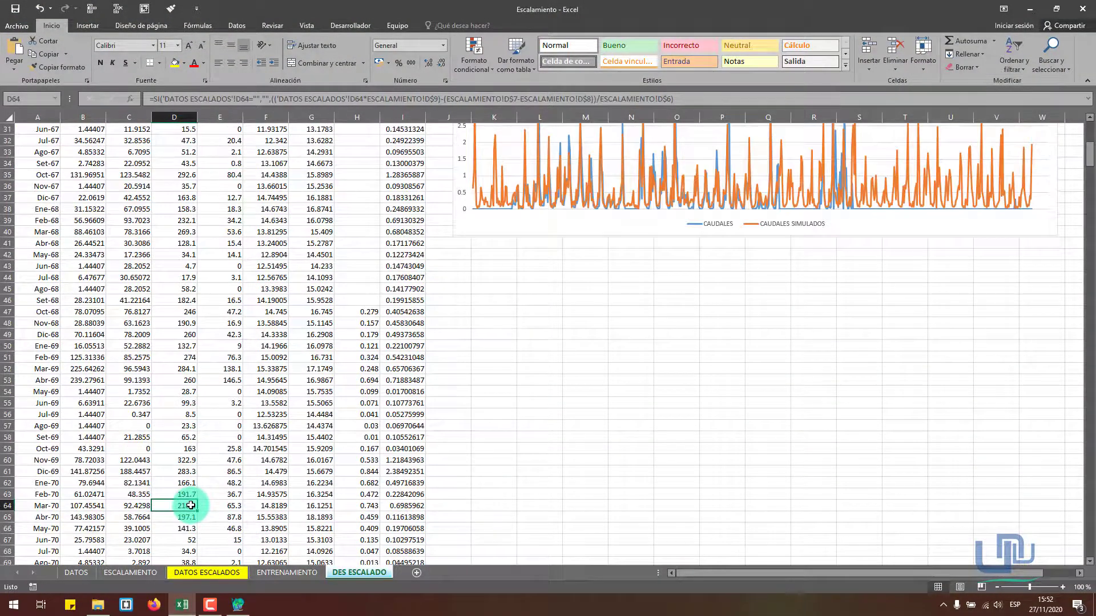
key("ctrl+Down")
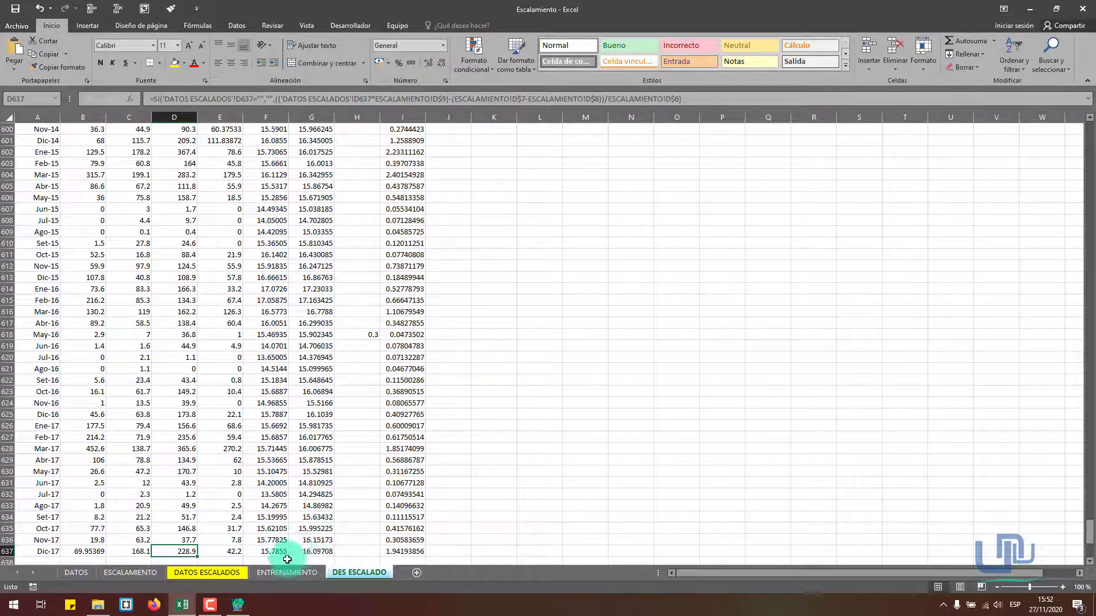
key("ctrl+Up")
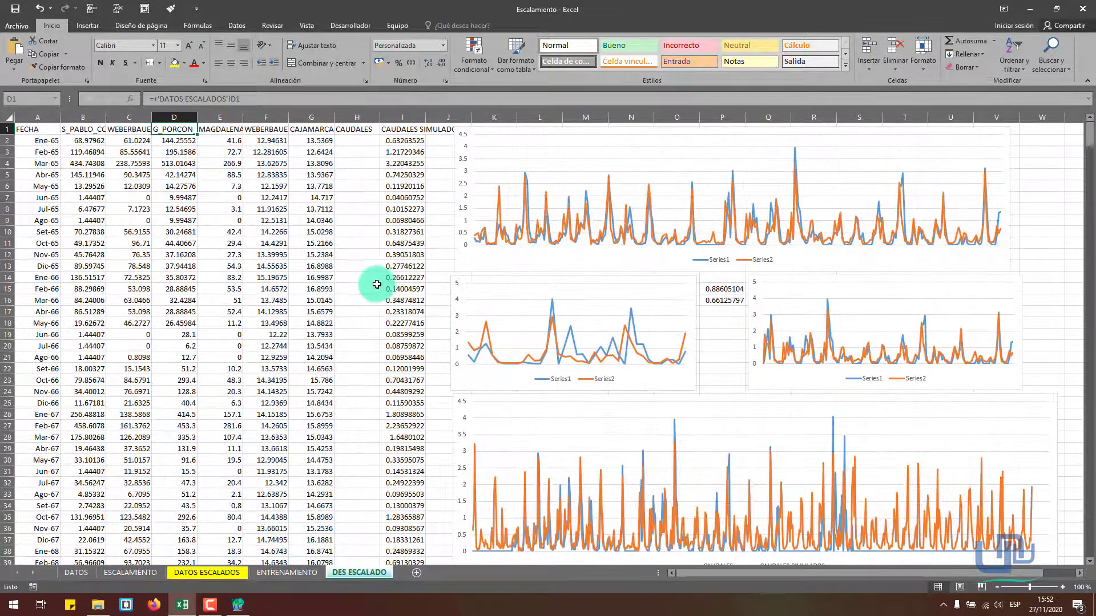
Copy the headers and first three months of the six station columns, B1:G4, in the DES ESCALADO sheet.
left_click(308, 162)
left_click_drag(303, 149, 62, 105)
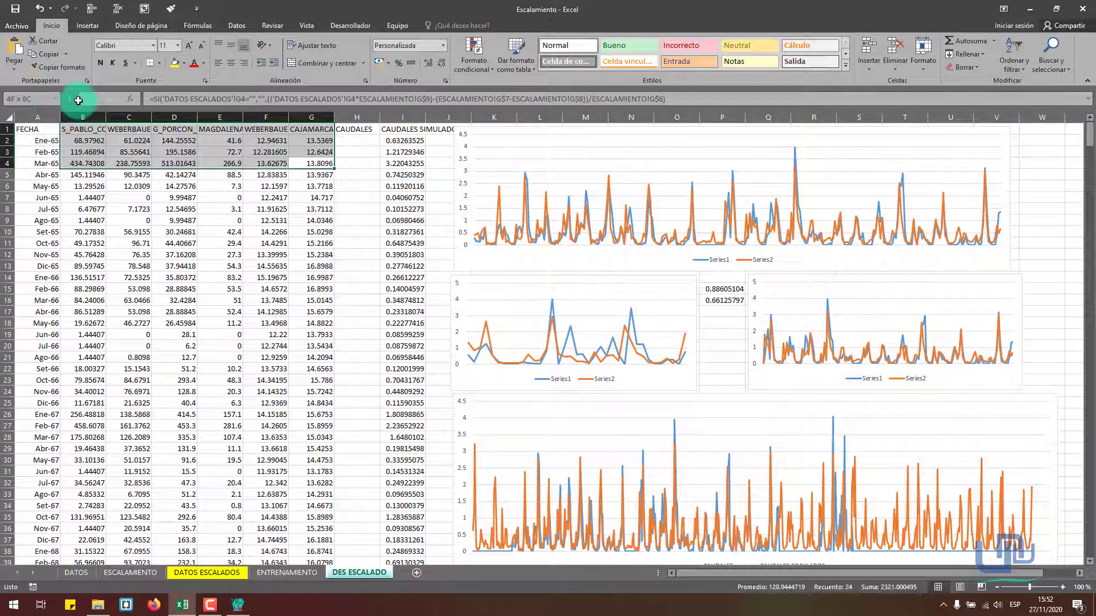
left_click(49, 56)
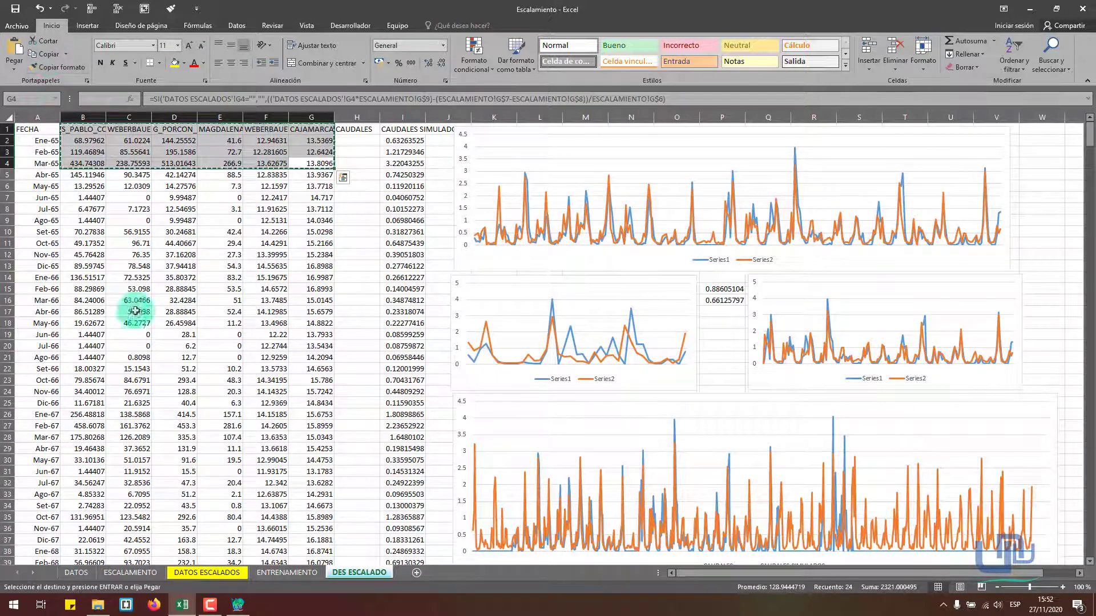
Switch to HidroCALC, open the multilayer perceptron window and paste the copied data as the values to simulate.
left_click(238, 604)
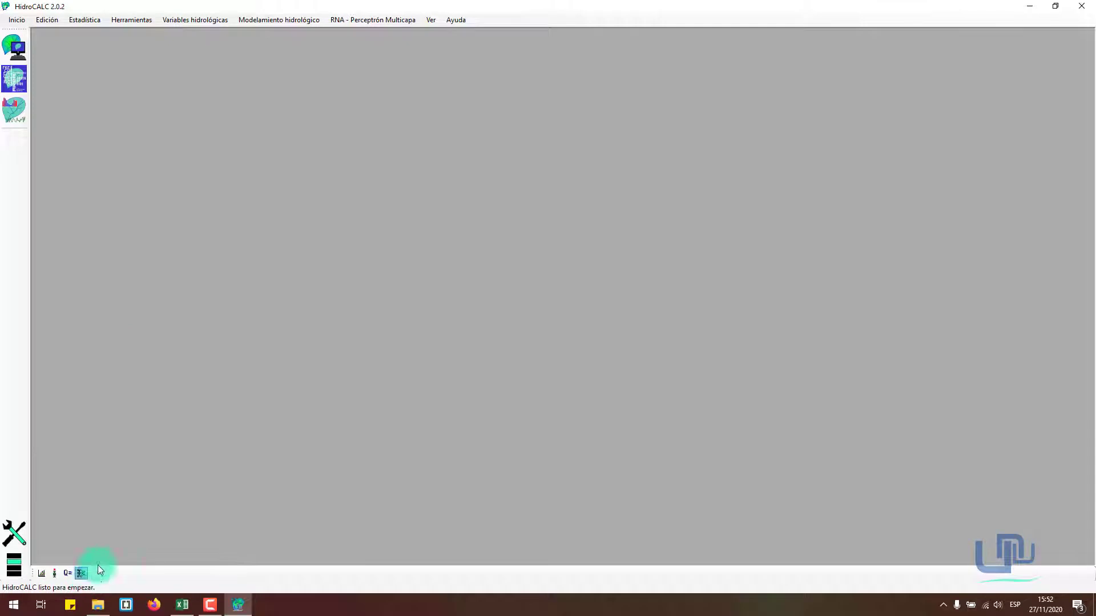
left_click(81, 573)
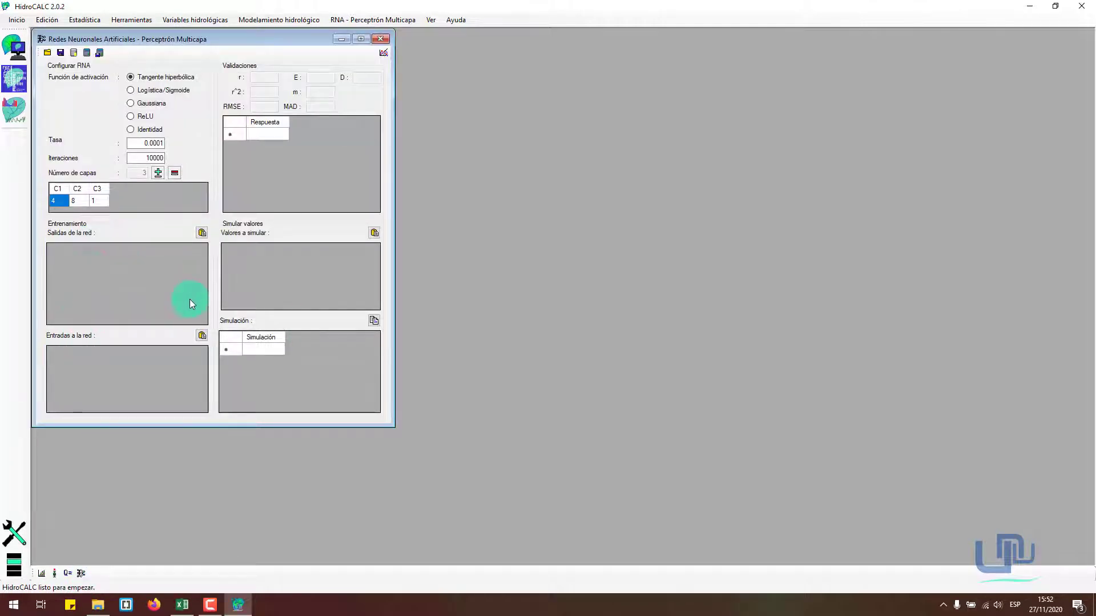
left_click(374, 233)
left_click_drag(286, 306, 374, 302)
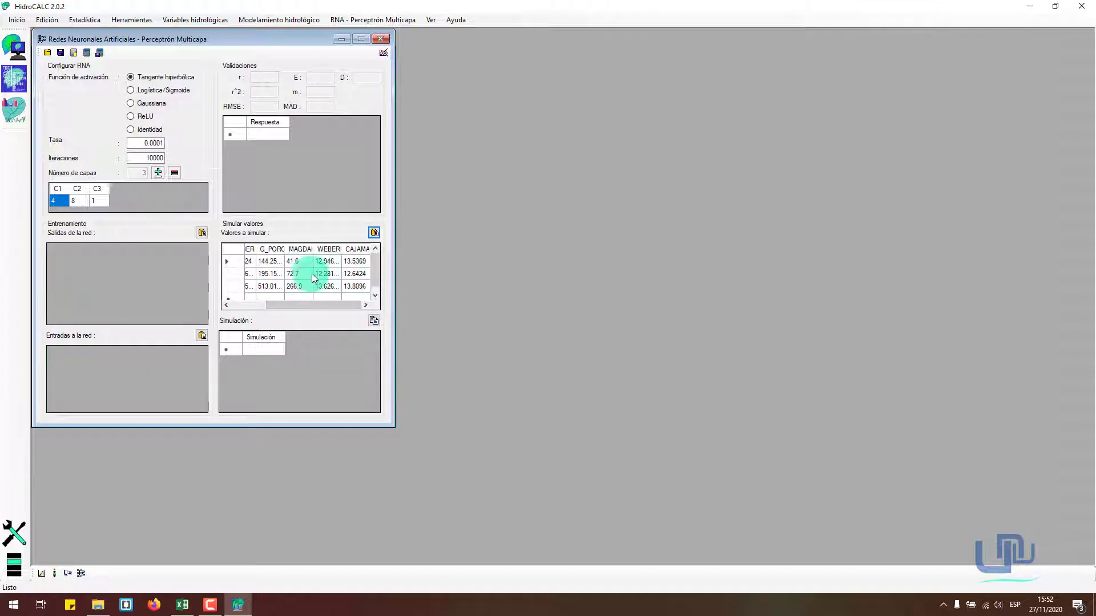
Cancel the copy selection in the Escalamiento workbook and load the trained network folder RNA481Tan from San_Lucas in HidroCALC.
left_click(182, 605)
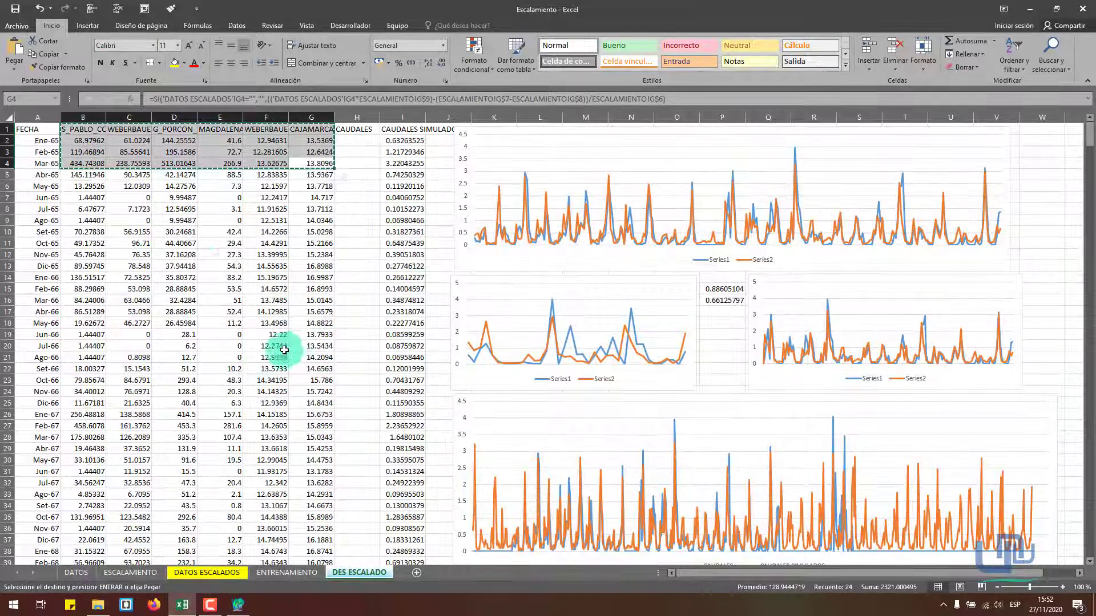
left_click(194, 230)
key("Escape")
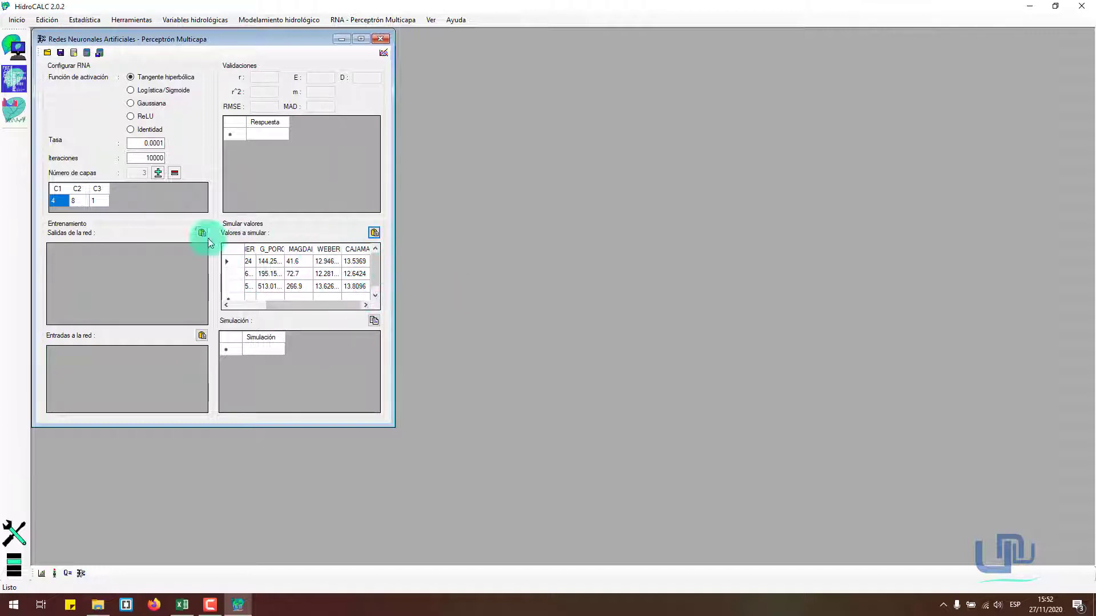
left_click(45, 53)
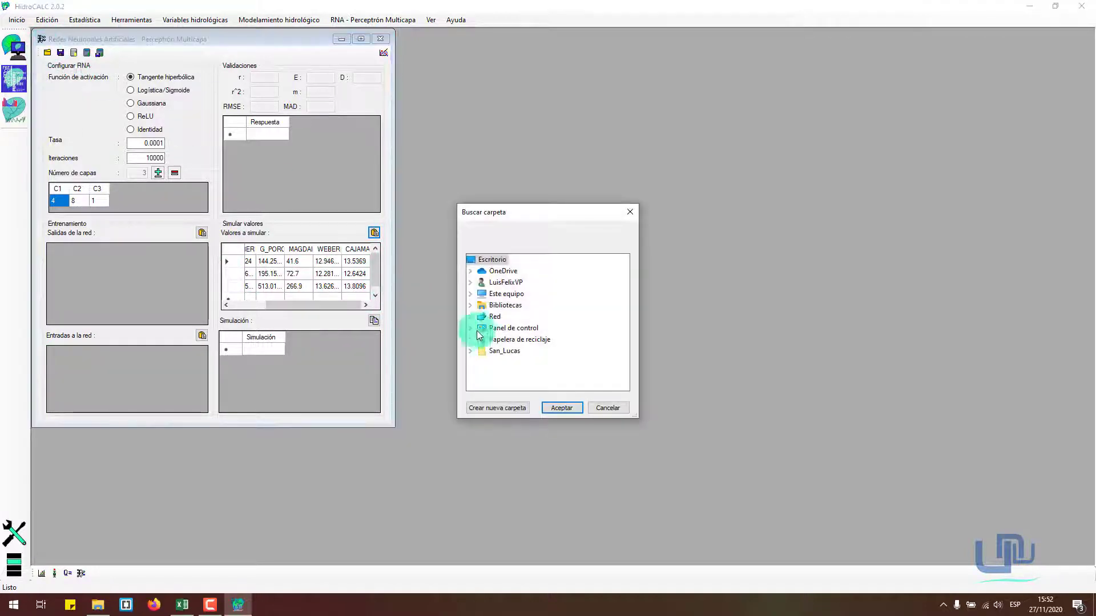
left_click(470, 350)
left_click(516, 362)
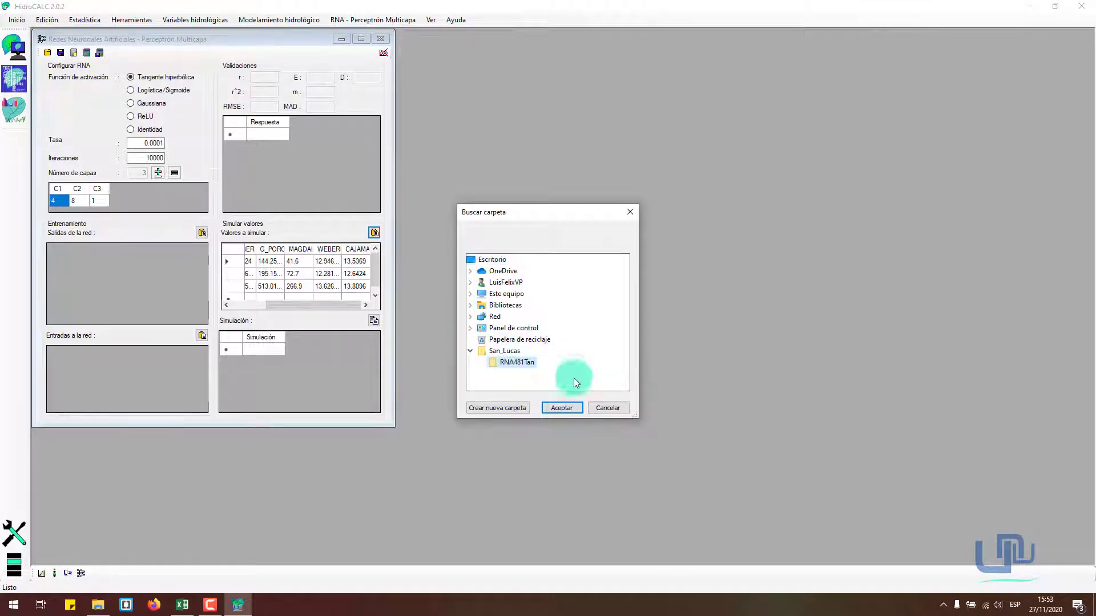
left_click(562, 406)
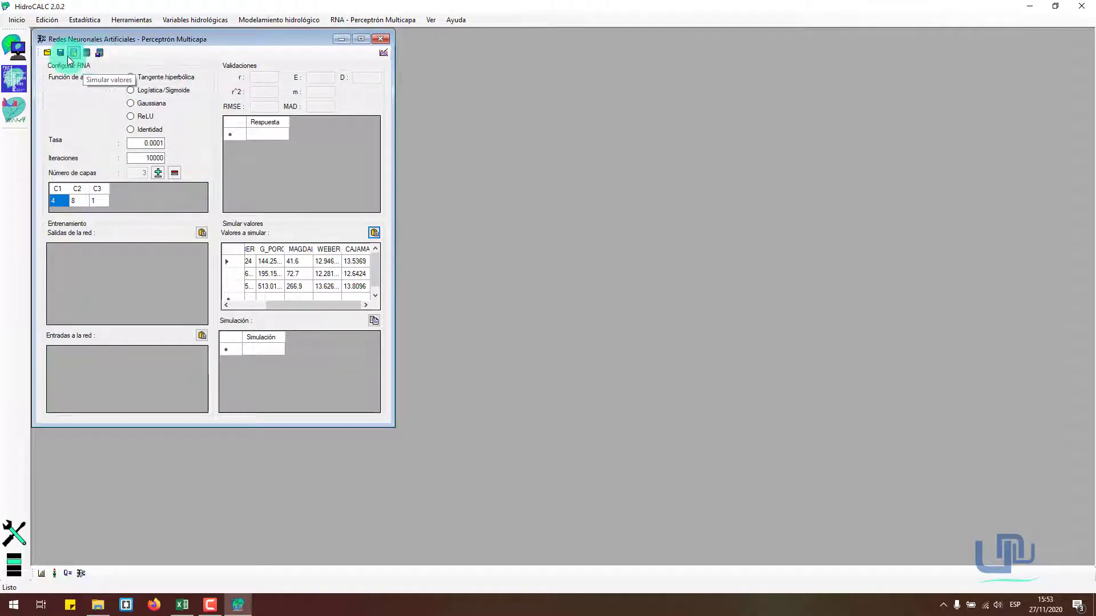
Simulate the unscaled values with the loaded network and copy the simulation results.
left_click(100, 58)
left_click(374, 320)
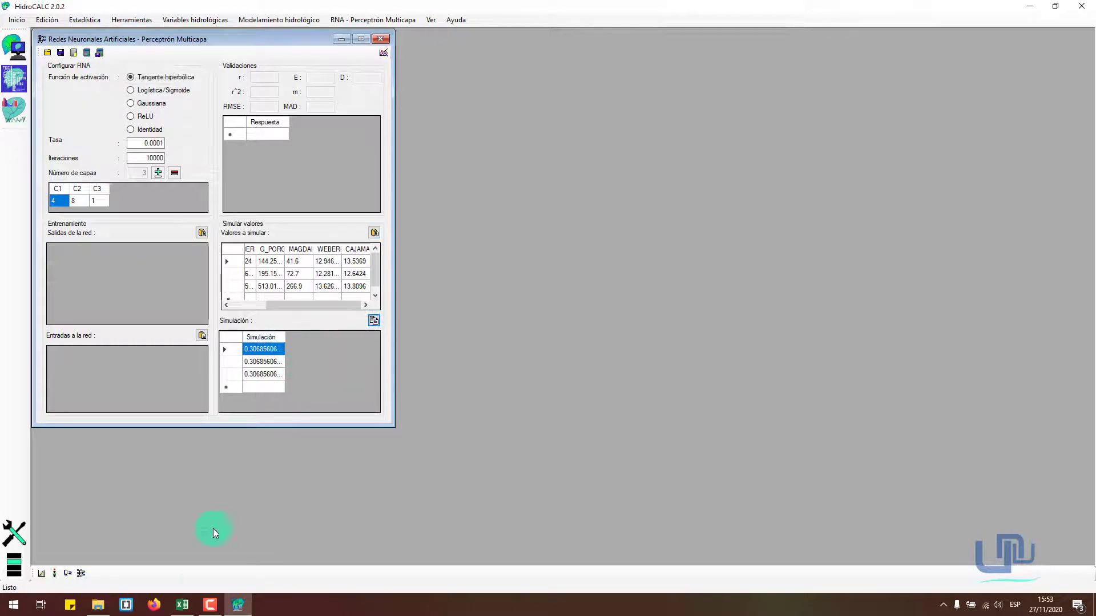
Examine the DATOS ESCALADOS and ENTRENAMIENTO sheets and compare their data with the values to simulate in HidroCALC.
left_click(182, 604)
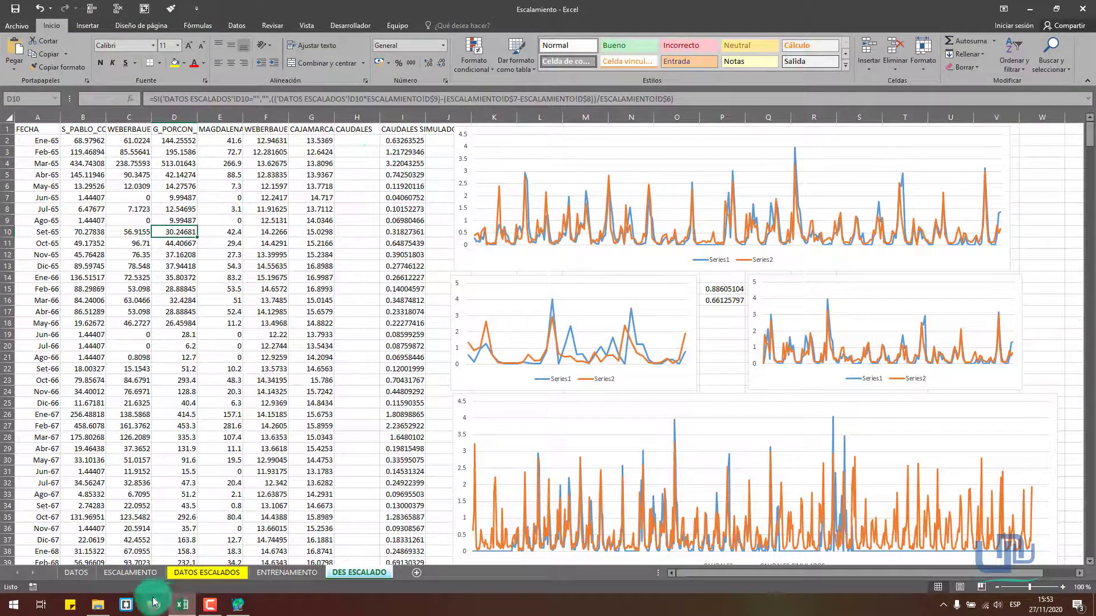
left_click(206, 572)
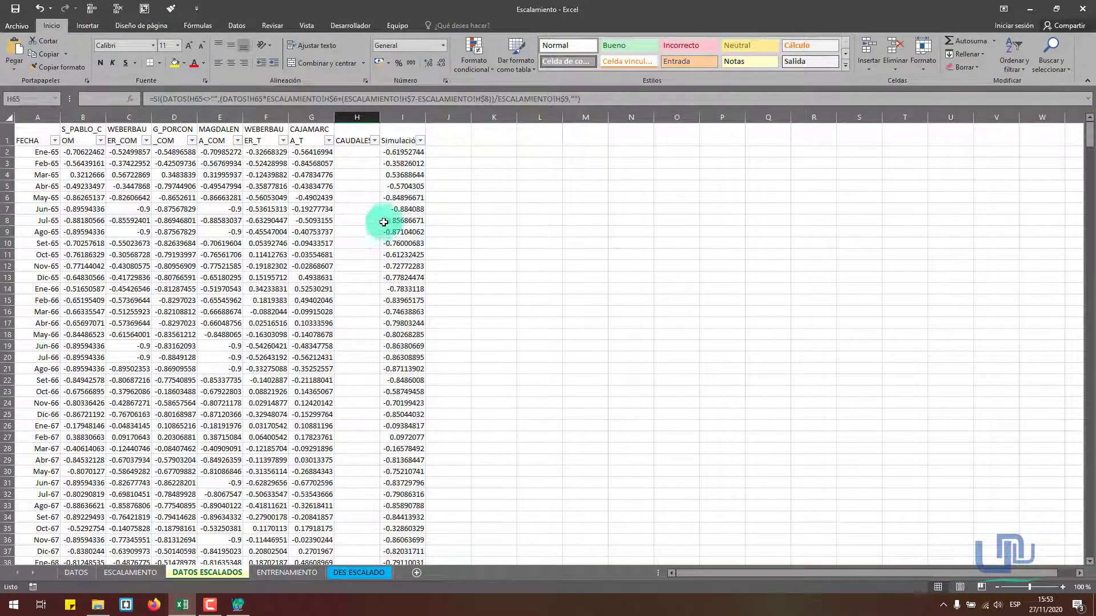
left_click(286, 572)
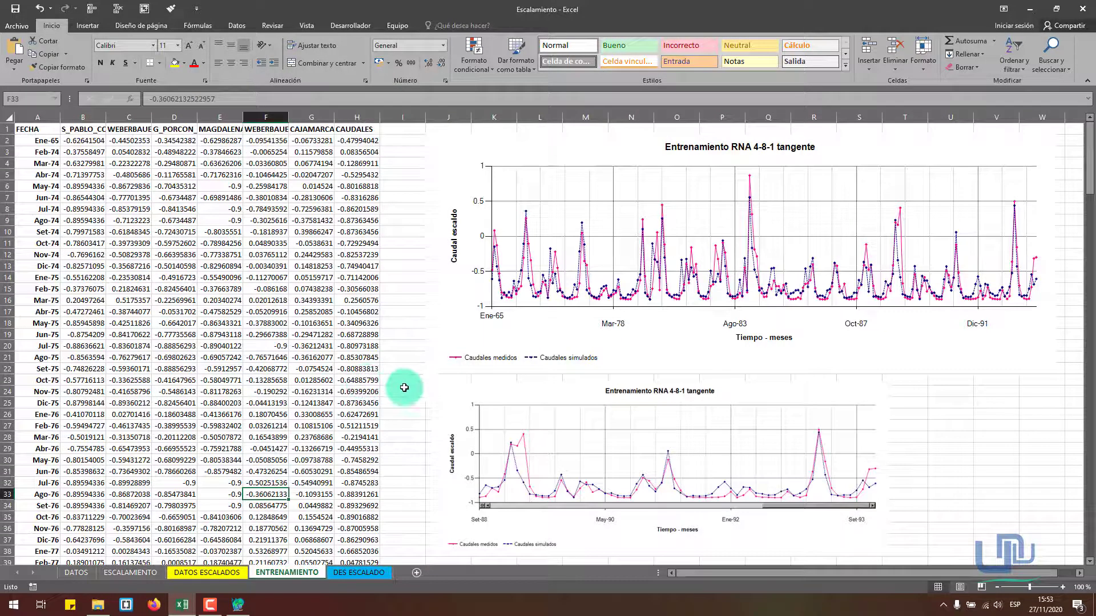
left_click(402, 141)
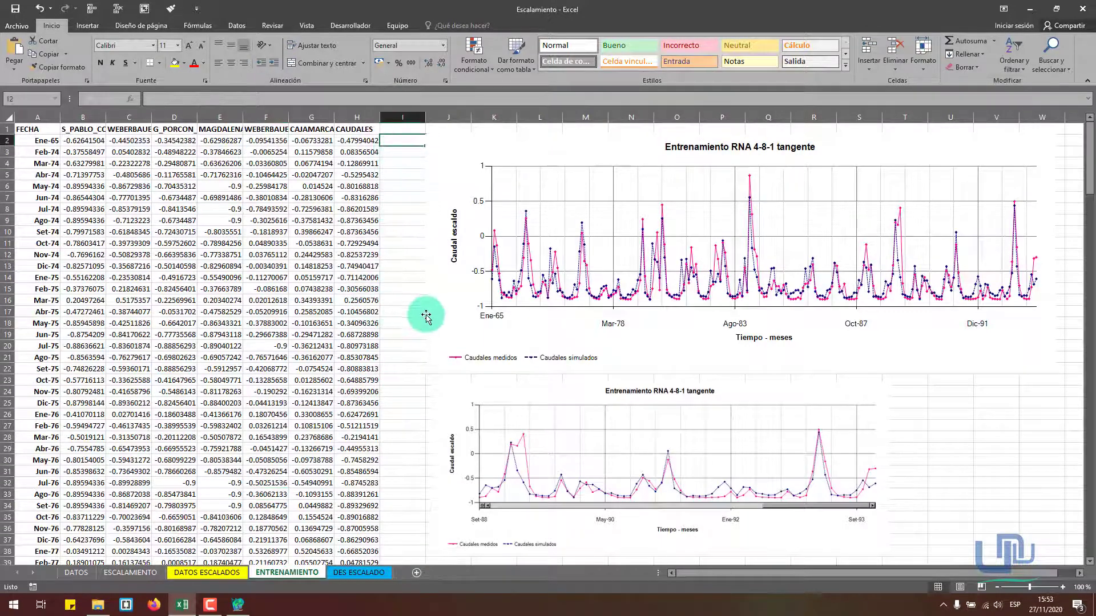
left_click(238, 606)
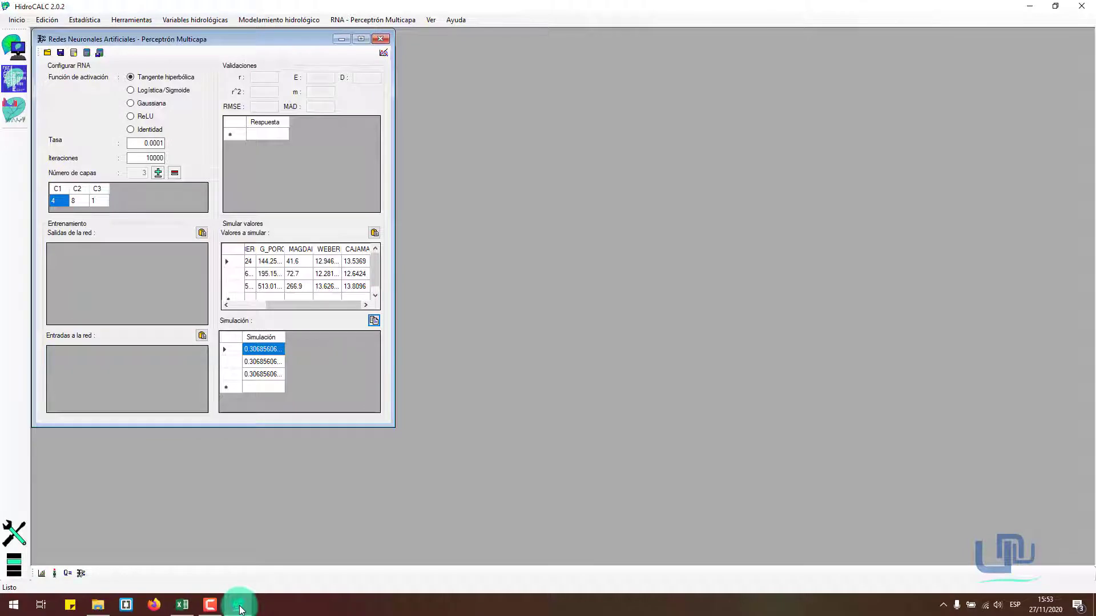
left_click_drag(318, 305, 257, 305)
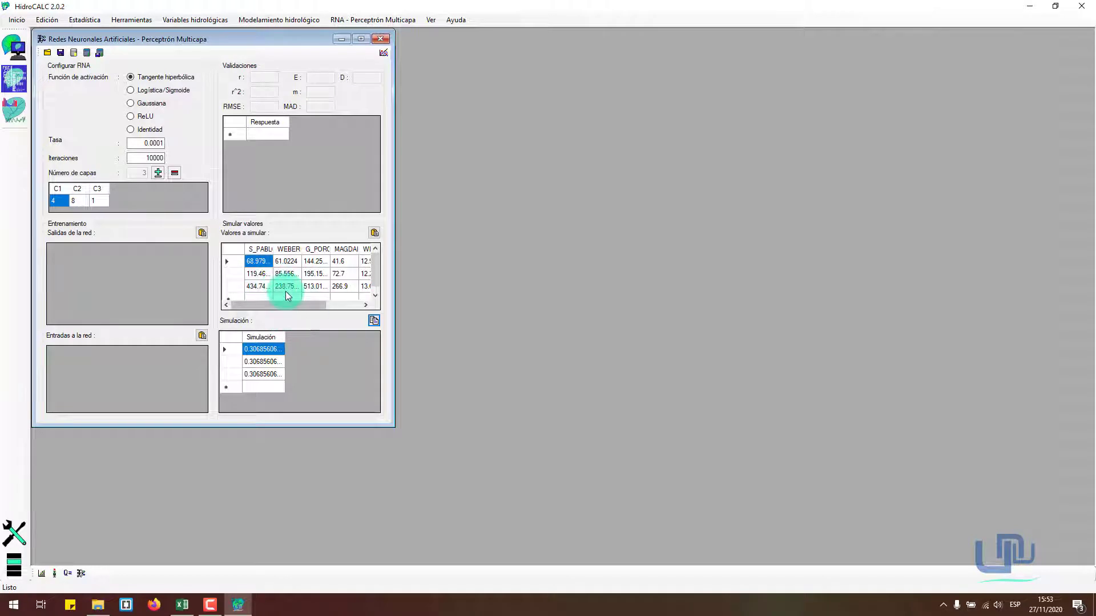
Copy the headers and first three months of scaled station data, B1:G4, from the DATOS ESCALADOS sheet.
left_click(182, 605)
left_click(221, 571)
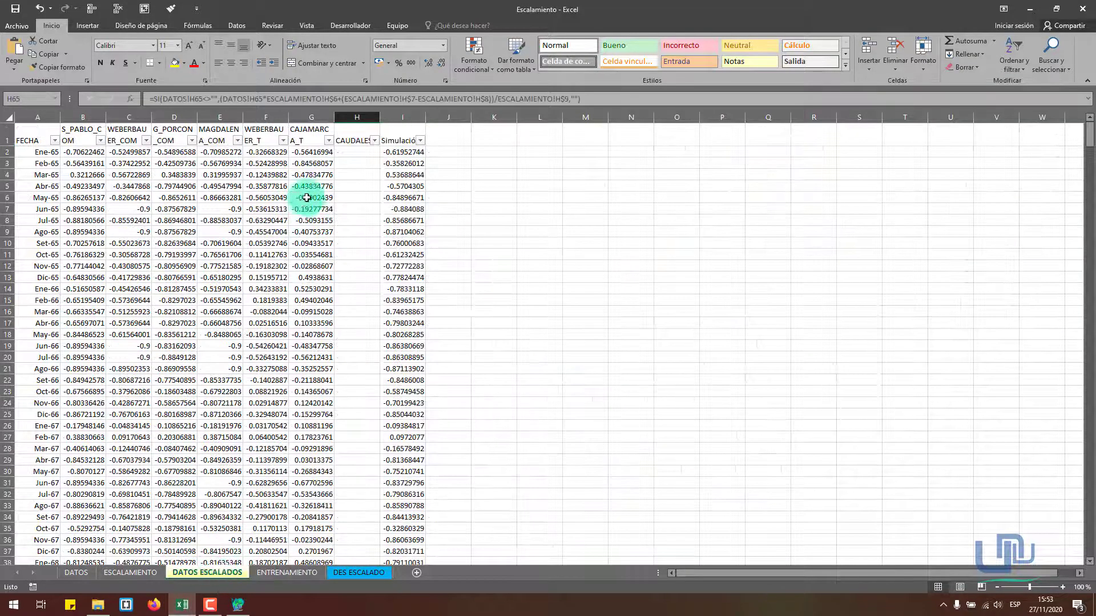
left_click_drag(311, 175, 80, 137)
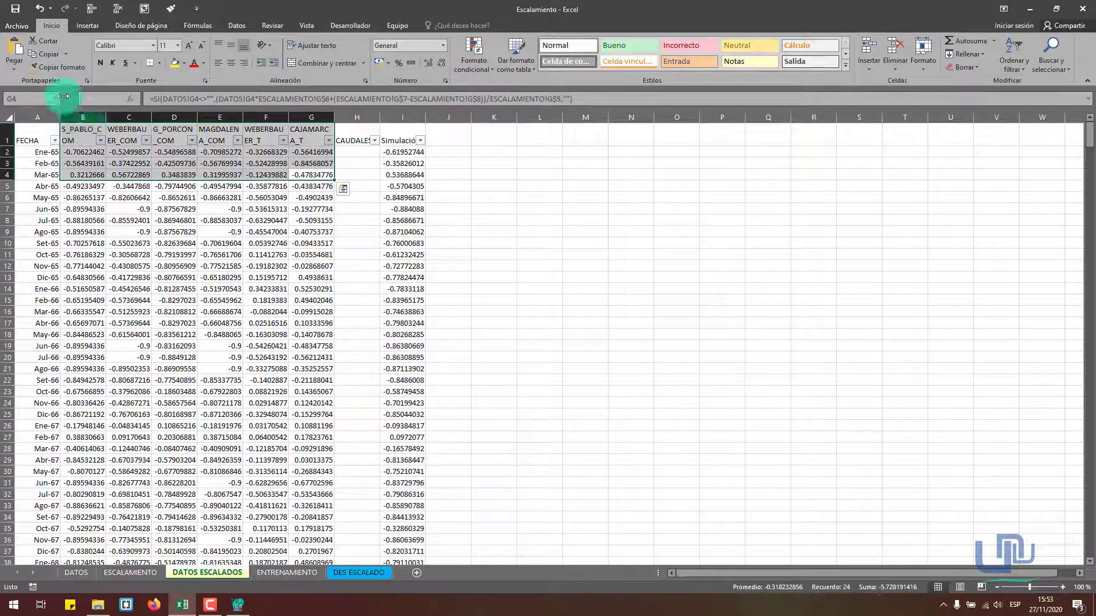
left_click(49, 54)
Replace the values to simulate in HidroCALC with the copied scaled data and run the simulation.
left_click(236, 606)
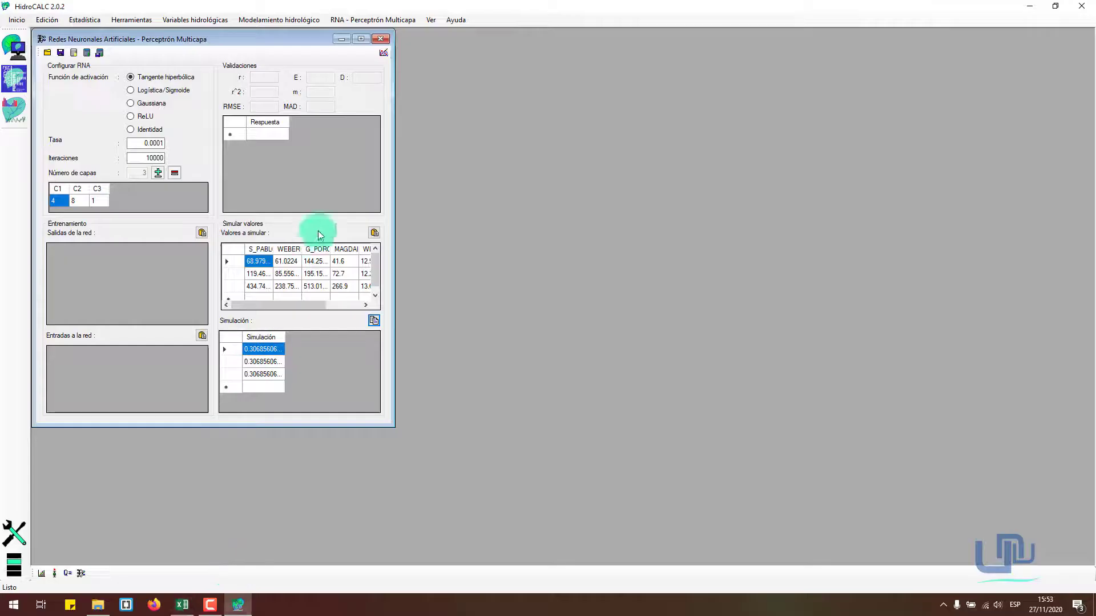
left_click(374, 232)
left_click(100, 52)
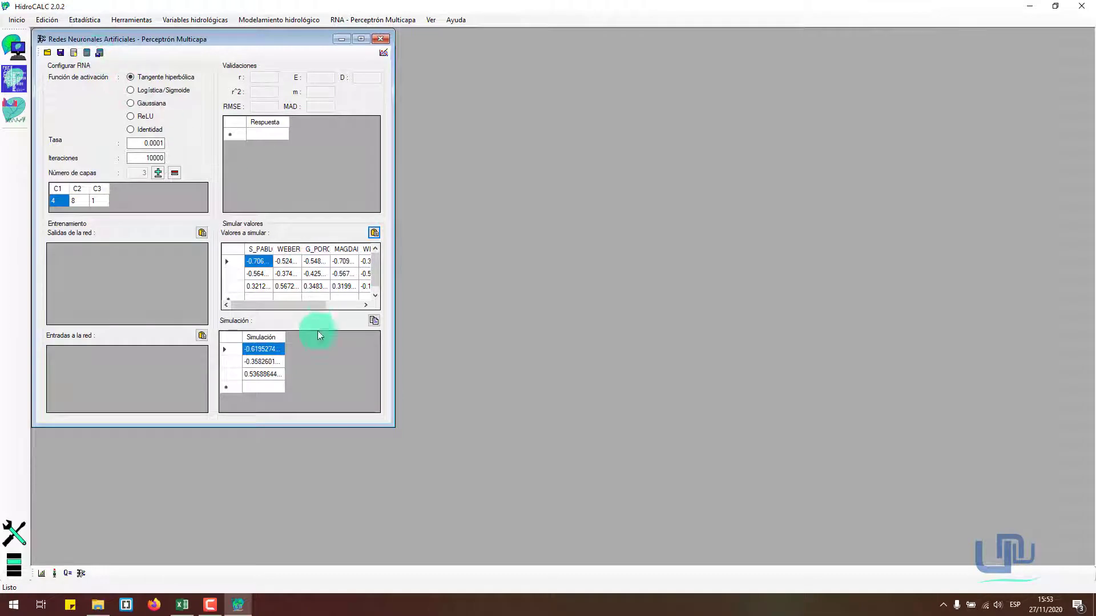
Copy the simulation results into DATOS ESCALADOS starting at J1, beside the existing Simulación column for comparison.
left_click(374, 320)
left_click(182, 605)
left_click(448, 135)
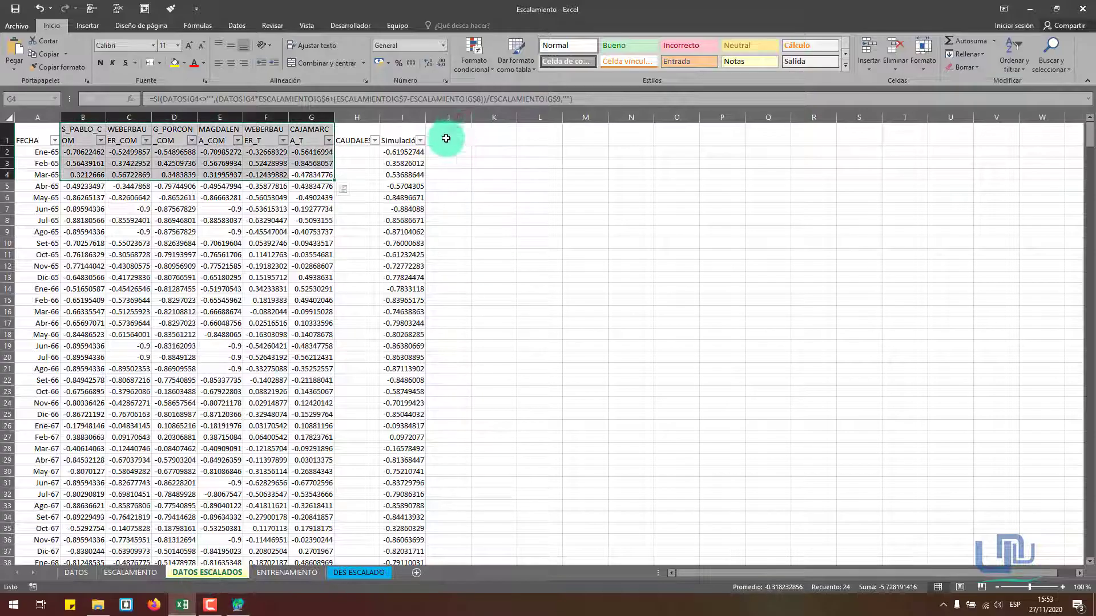
left_click(14, 52)
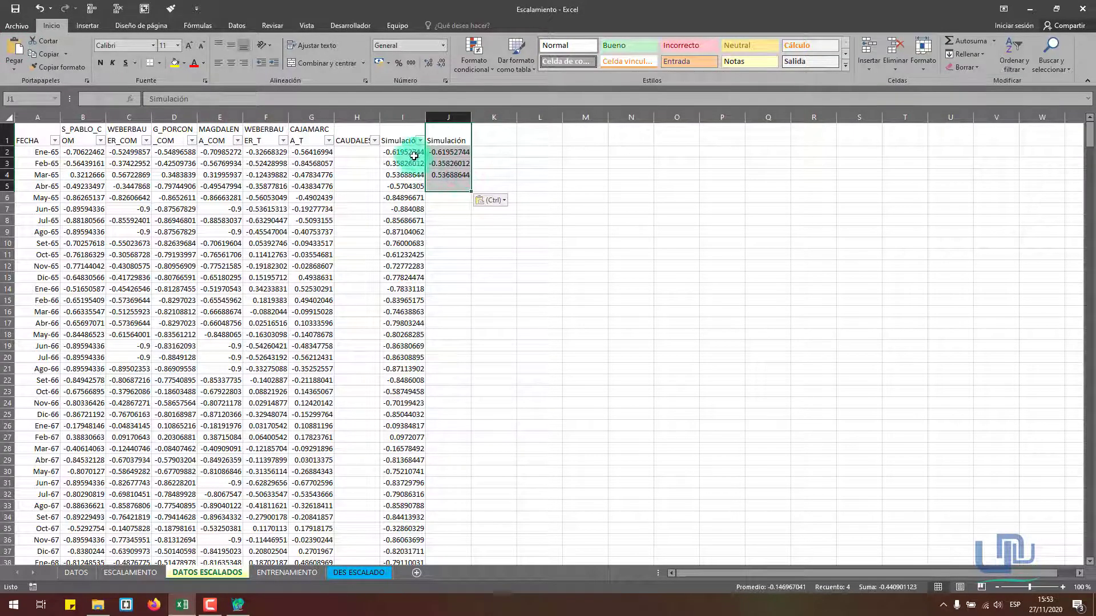
left_click_drag(448, 255, 450, 232)
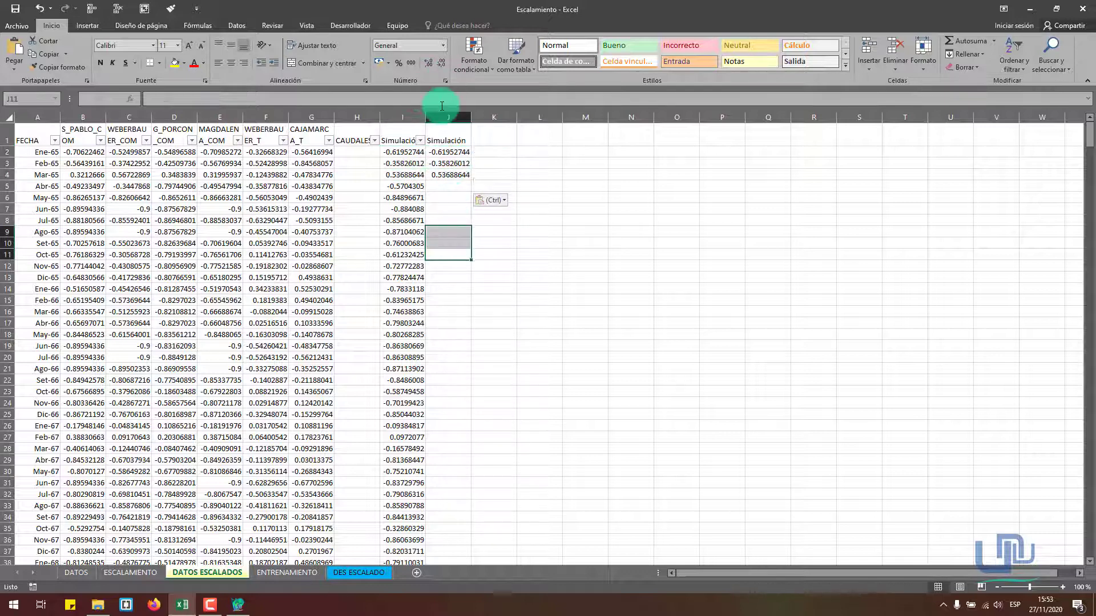
Clear the contents of column J in the DATOS ESCALADOS sheet.
left_click(443, 117)
key("Delete")
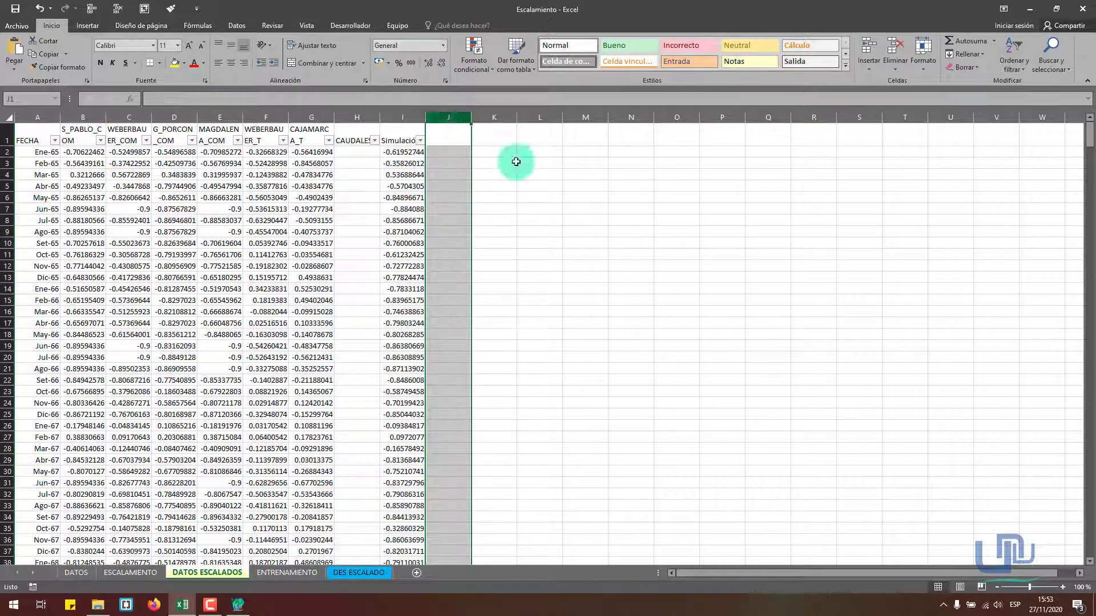
left_click(314, 276)
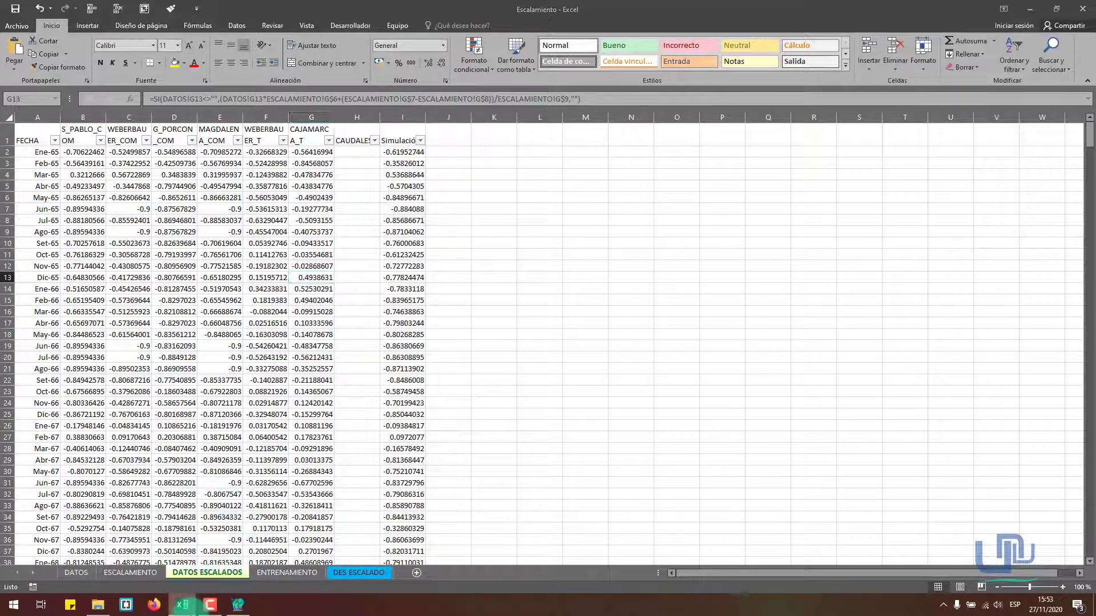
Close the perceptron window and HidroCALC, confirming the exit, and return to the Escalamiento workbook.
left_click(237, 605)
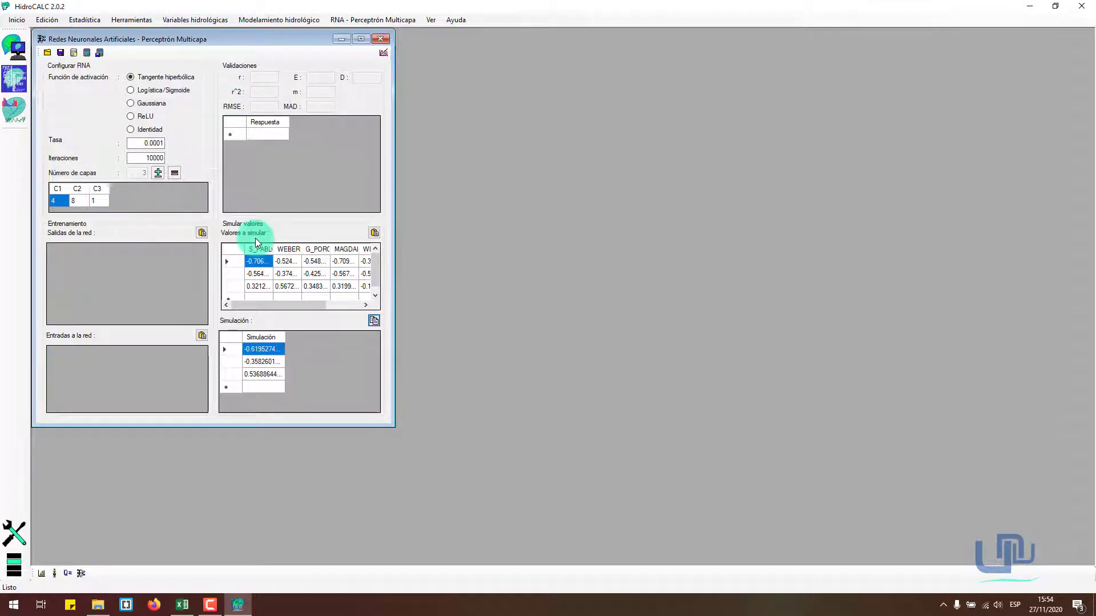
left_click(382, 41)
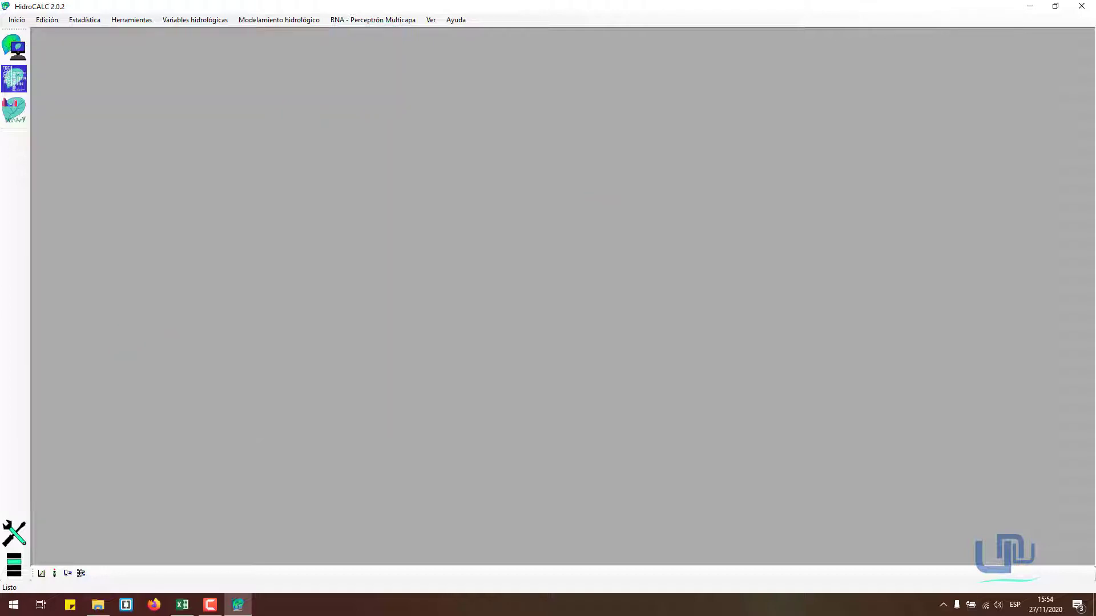
left_click(1082, 6)
left_click(509, 332)
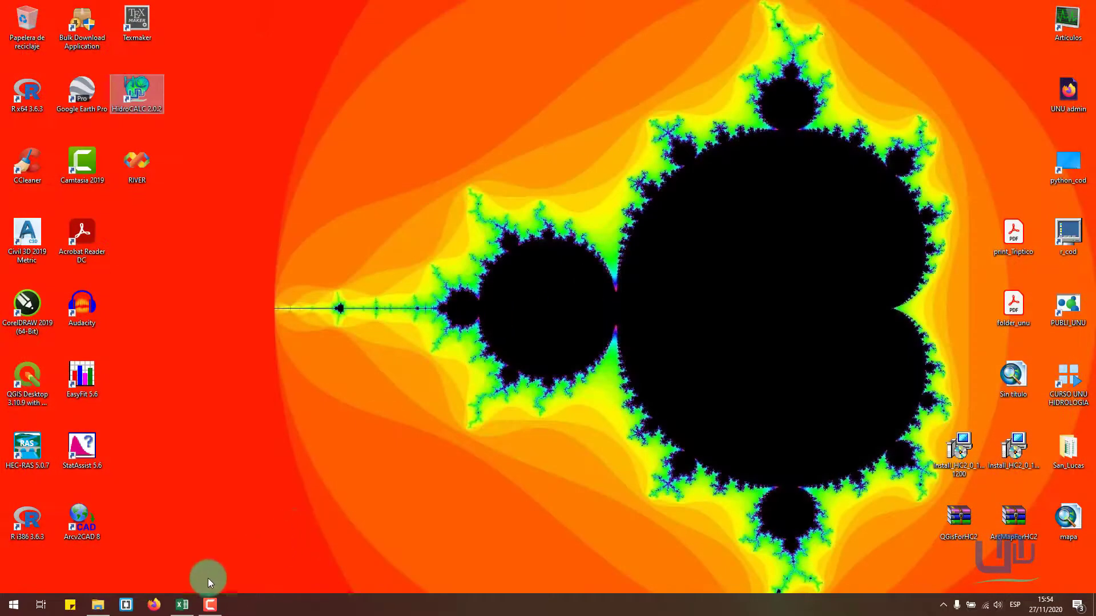
left_click(182, 604)
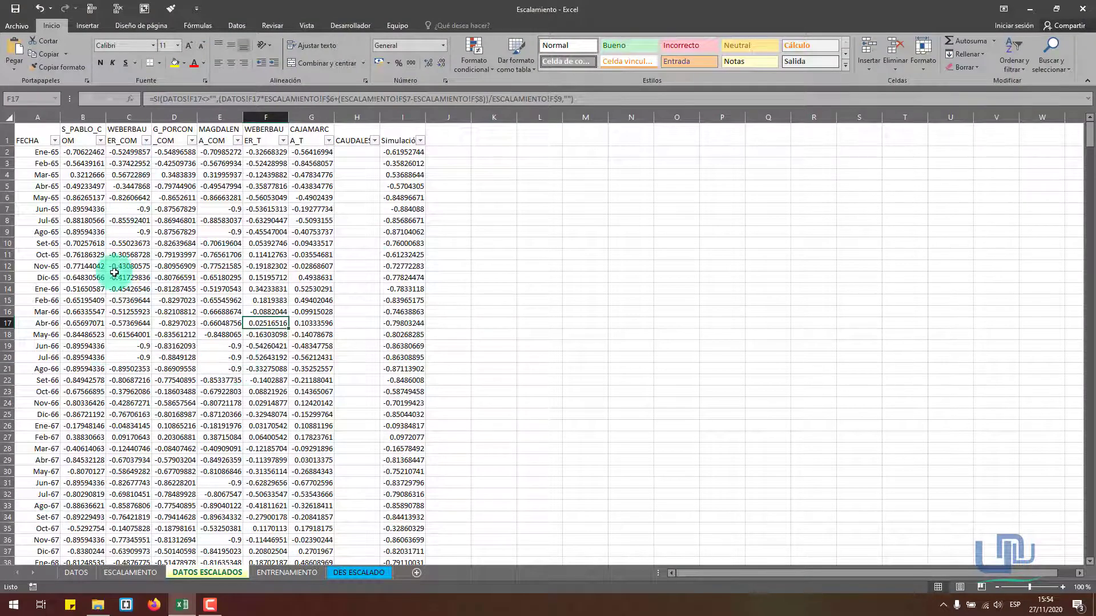
left_click(203, 604)
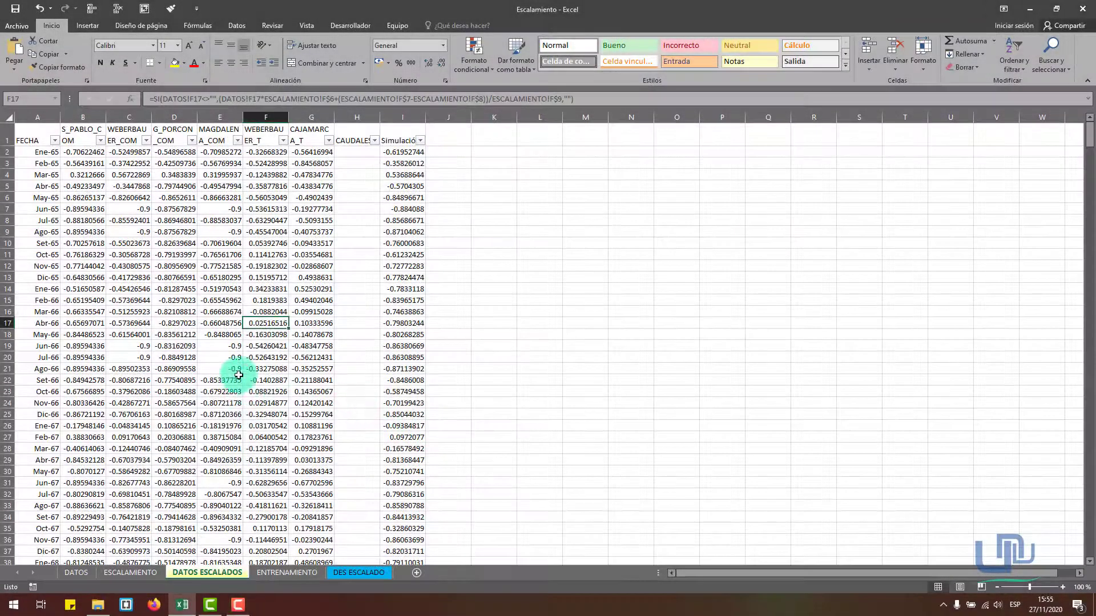
Launch HidroCALC 2.0.2 and open a new multilayer perceptron (Perceptrón Multicapa) neural network window.
left_click(13, 605)
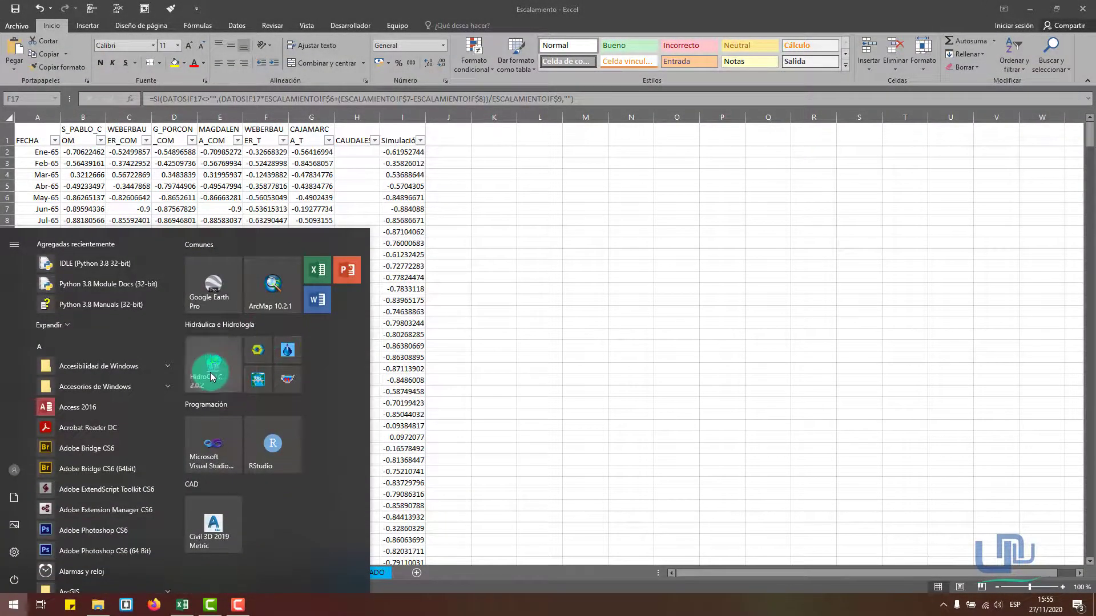
left_click(431, 385)
left_click(13, 605)
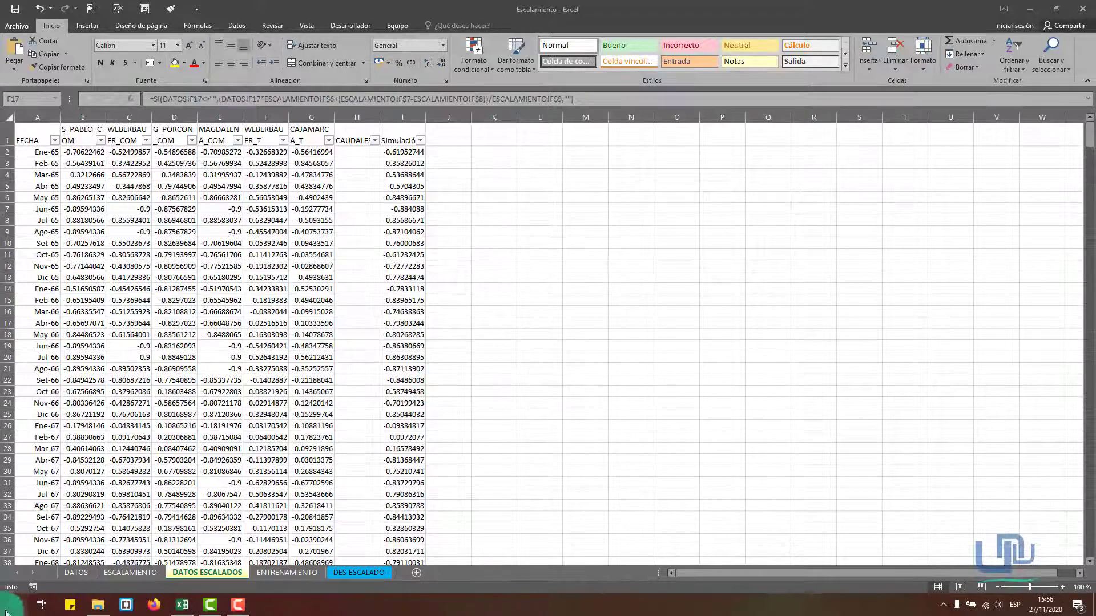
left_click(518, 392)
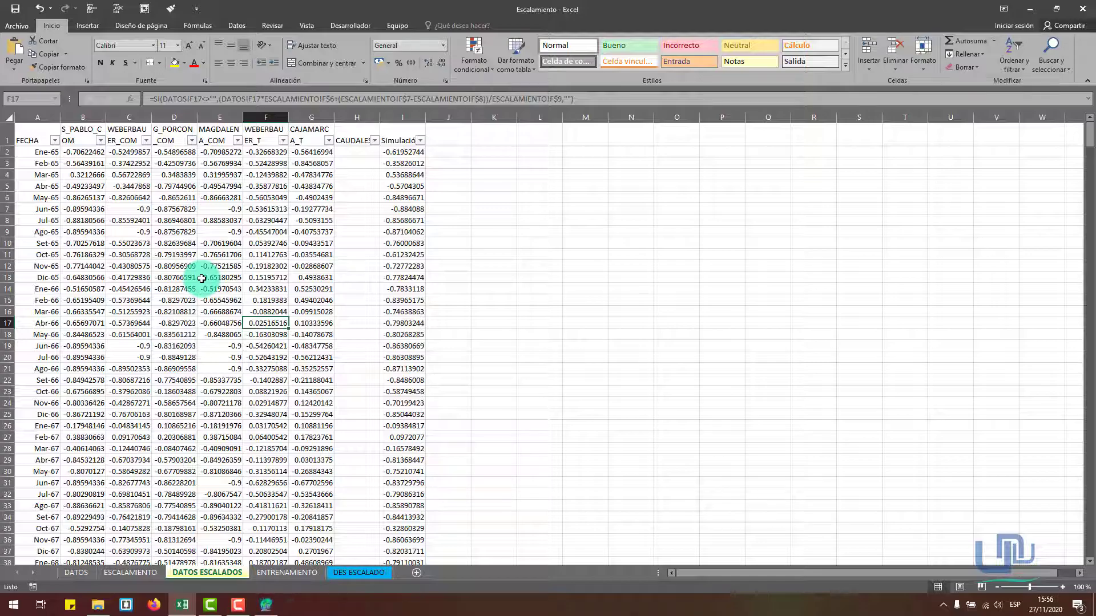
left_click(279, 608)
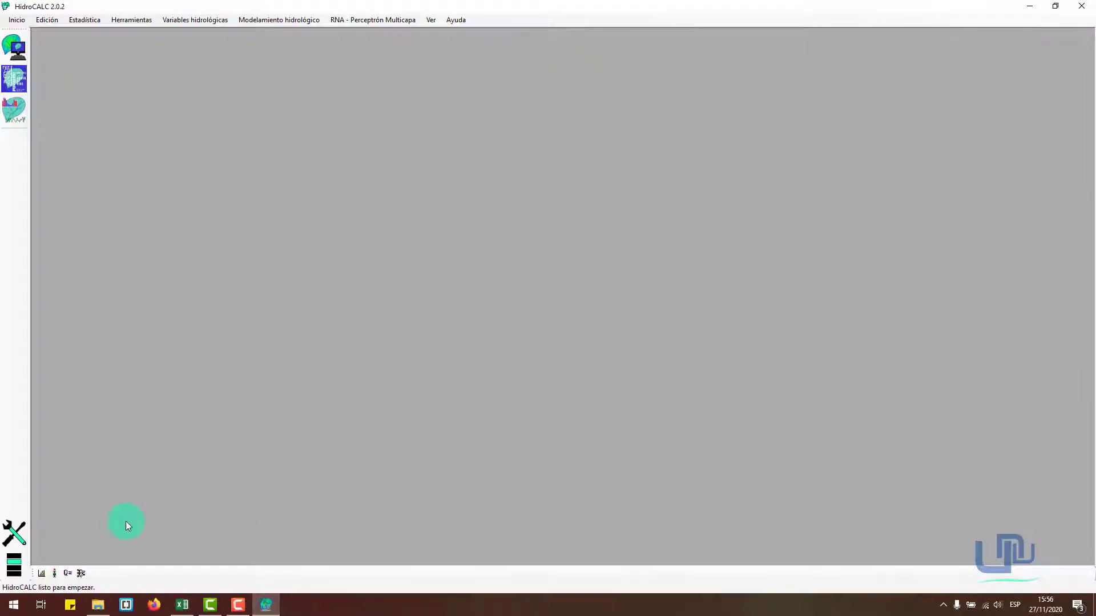
left_click(84, 574)
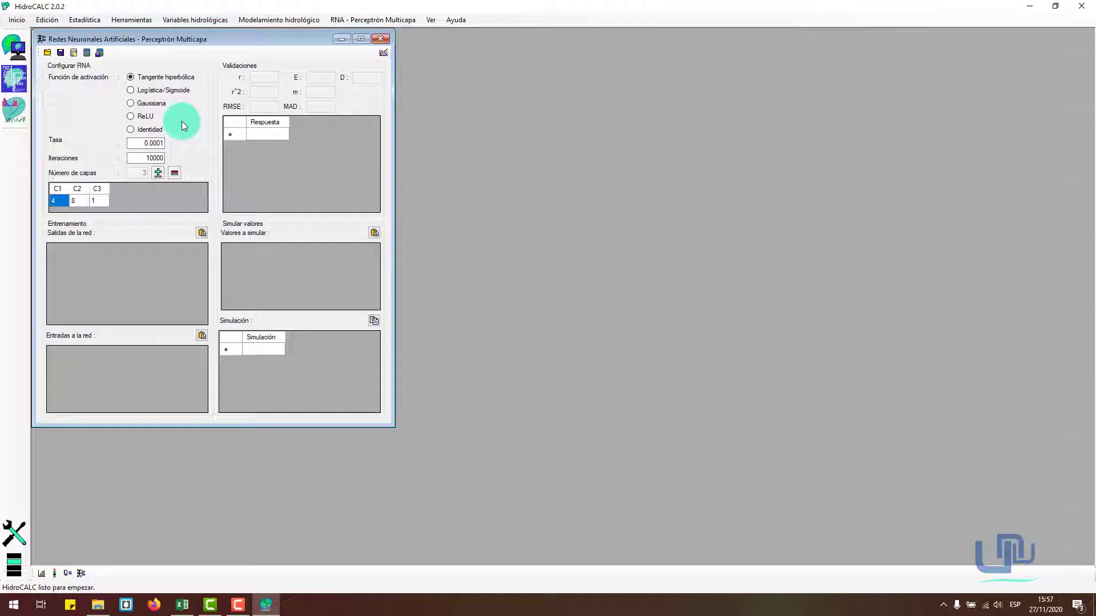
Alternate the network's activation function between Logística/Sigmoide and Tangente hiperbólica.
left_click(163, 91)
left_click(180, 78)
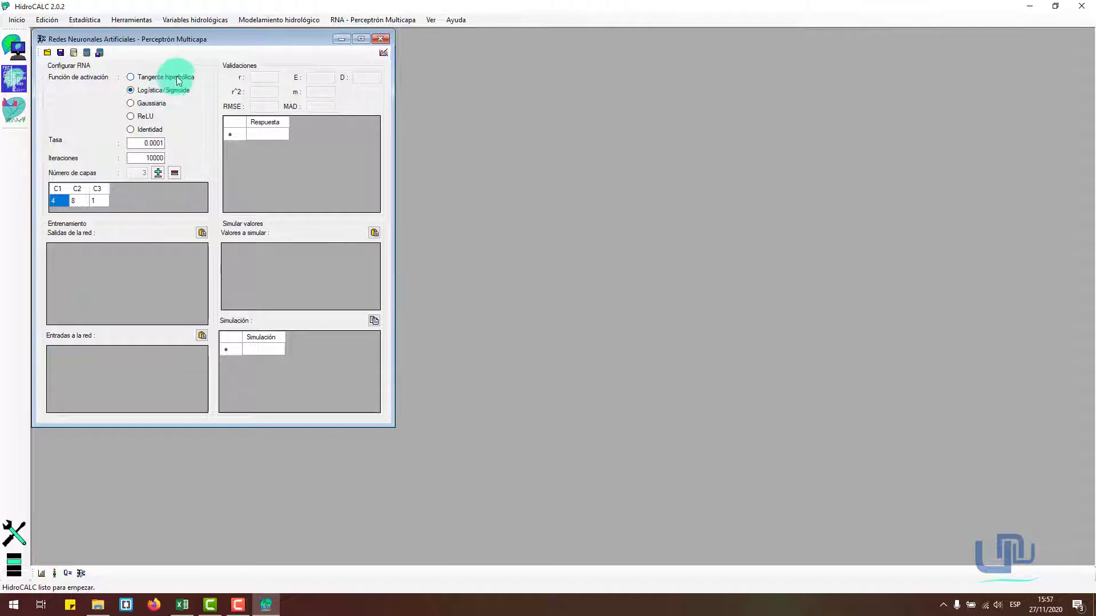
left_click(173, 93)
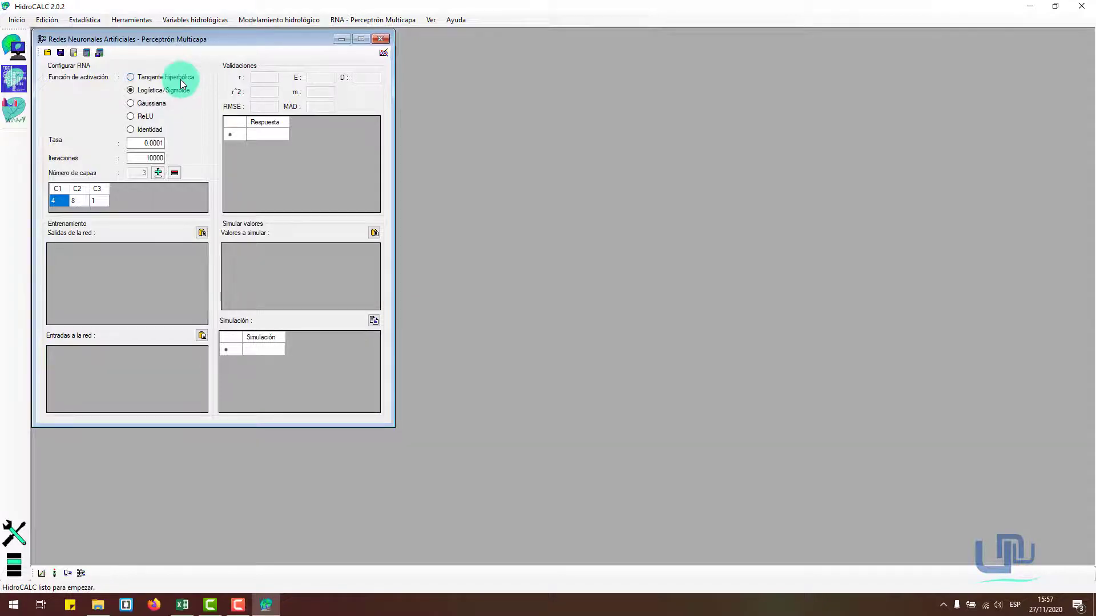
left_click(181, 80)
Switch to the Escalamiento workbook and examine the upper scaling limits (Ls) on the ESCALAMIENTO sheet.
left_click(190, 602)
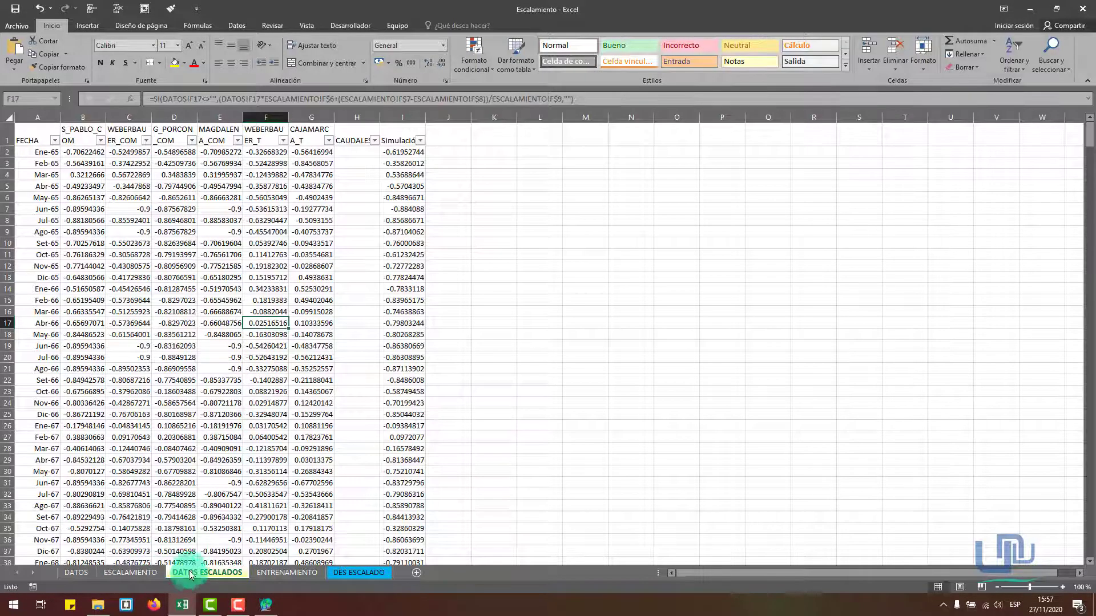
left_click(130, 572)
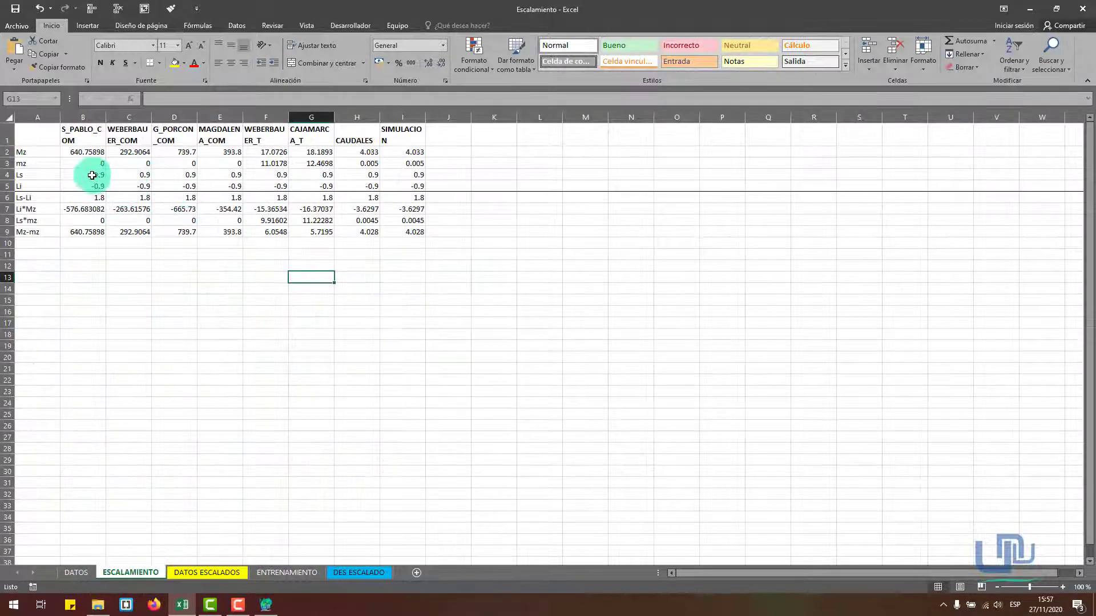
left_click_drag(89, 175, 421, 179)
left_click(465, 263)
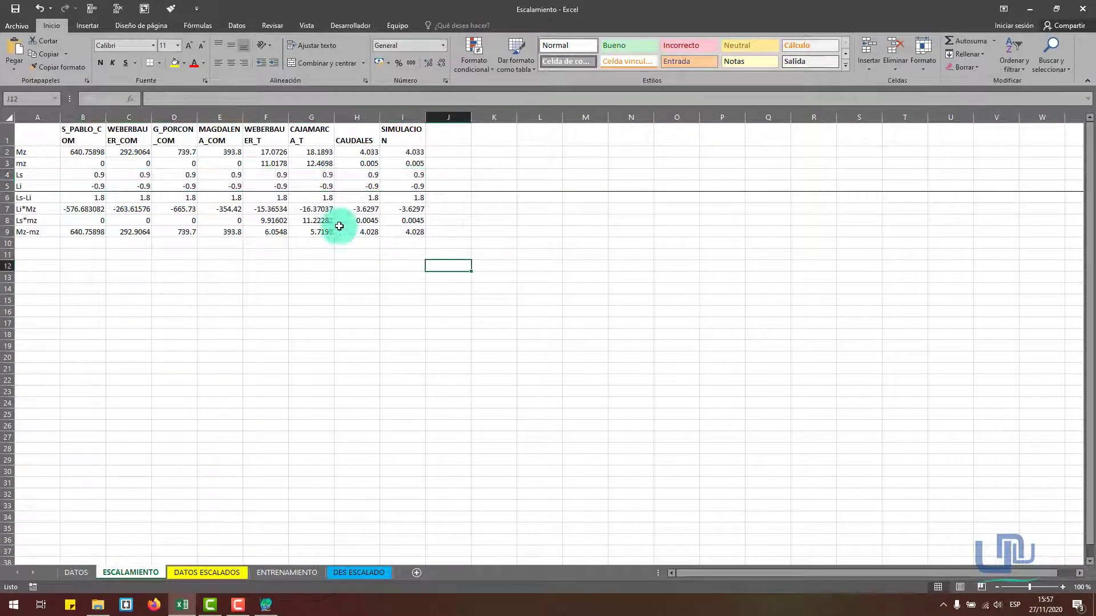
Try a lower scaling limit (Li) of 0.1 in cell B5 of the ESCALAMIENTO sheet and undo it.
left_click(94, 187)
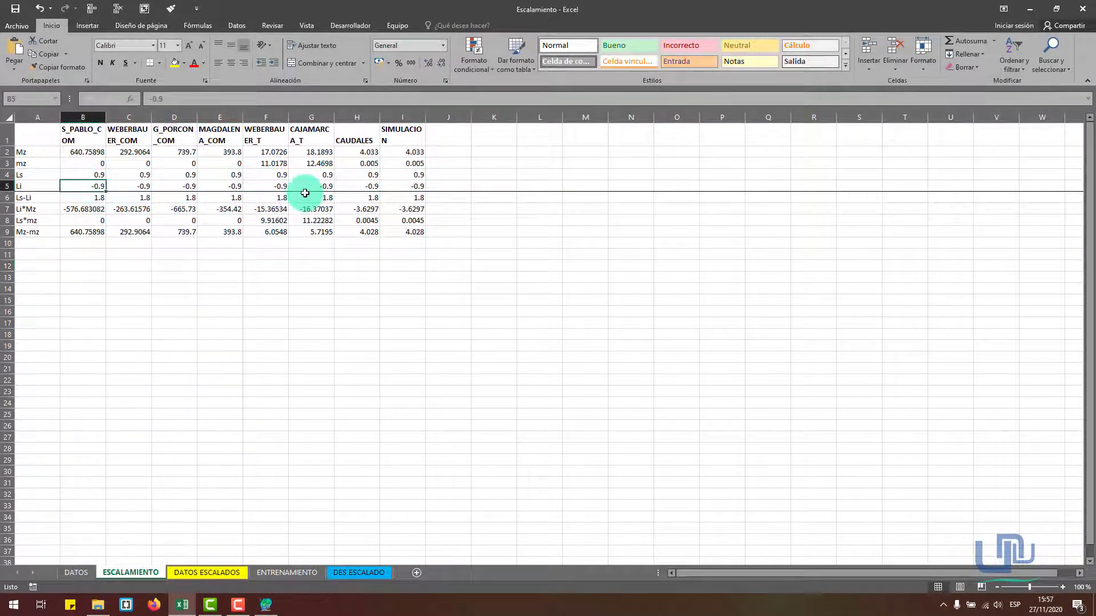
type("0.1")
key("Return")
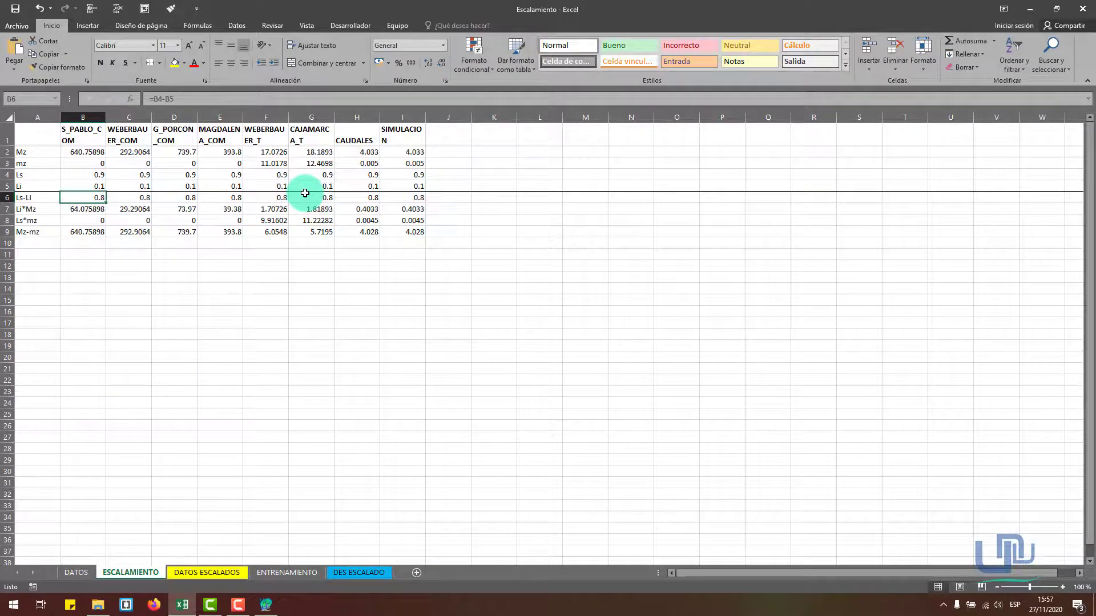
key("ctrl+z")
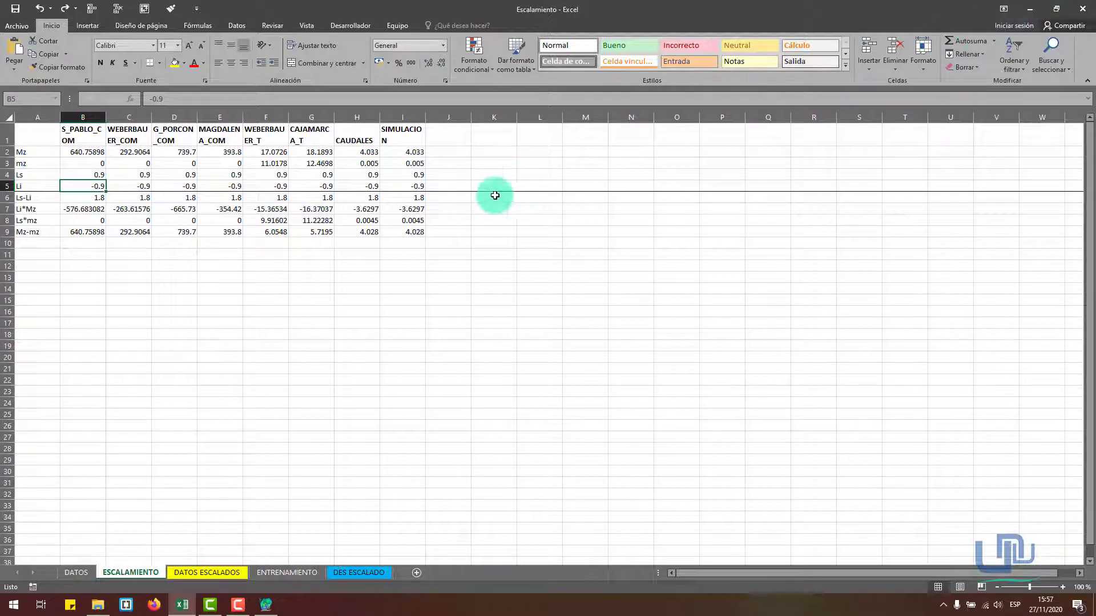
Examine the CAUDALES SIMULADOS column and its descaling formula on the DES ESCALADO sheet.
left_click(369, 571)
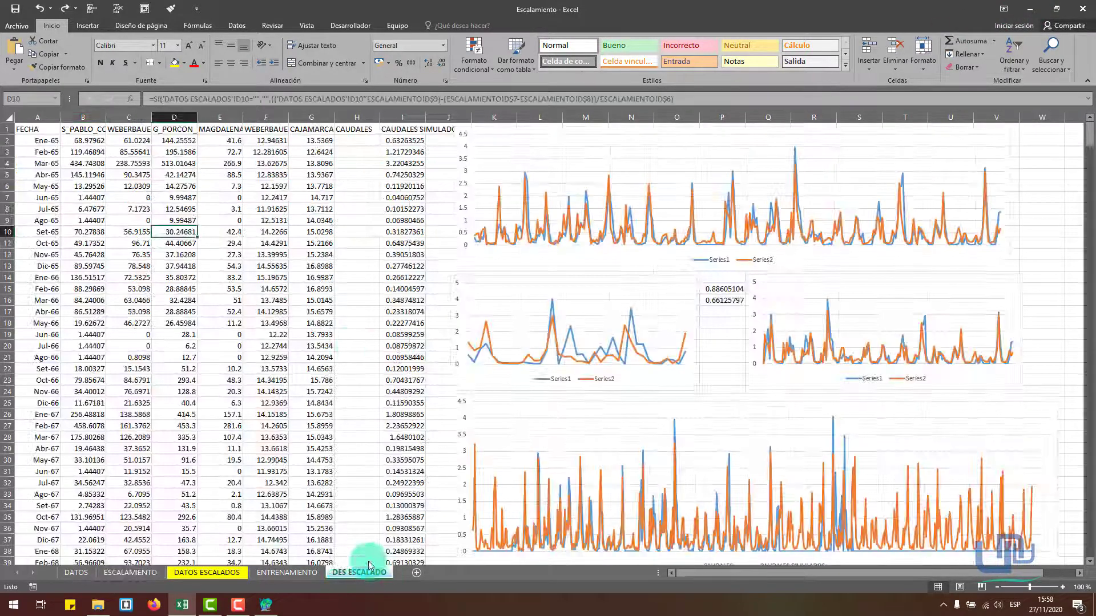
left_click_drag(402, 129, 403, 300)
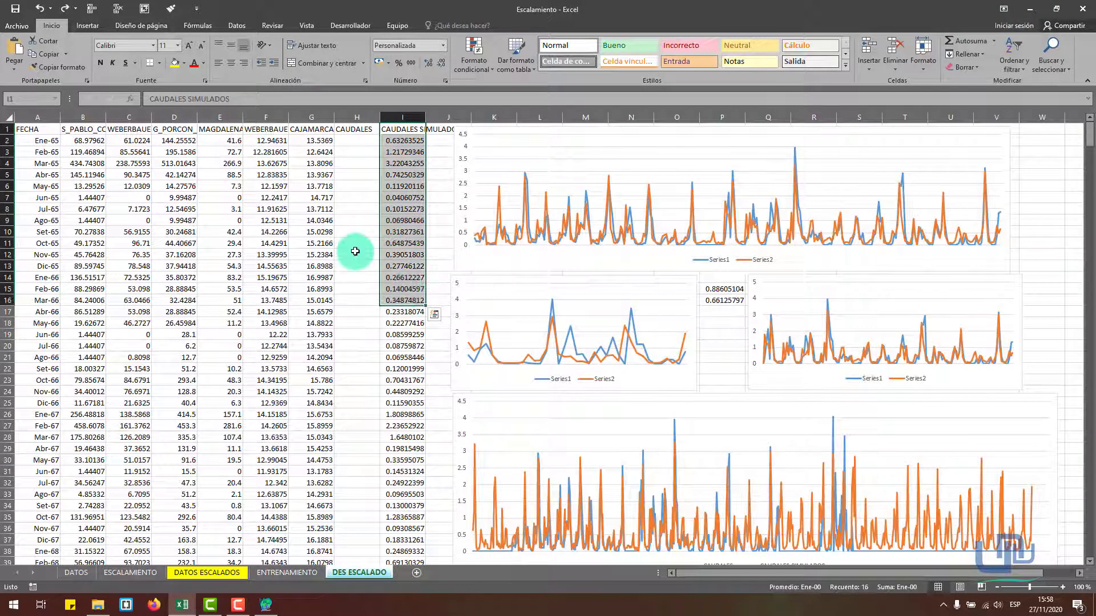
left_click(355, 251)
left_click(409, 186)
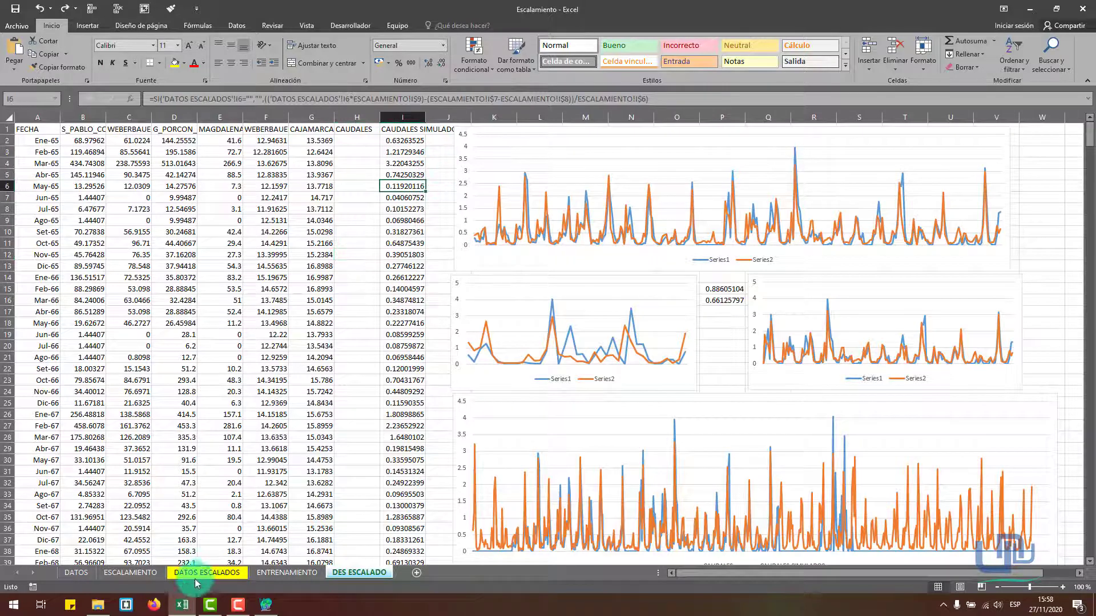
Copy the CAUDALES scaling parameters H2:H9 on the ESCALAMIENTO sheet and paste them as values into the SIMULACION column from I2.
left_click(154, 571)
left_click_drag(362, 154, 363, 234)
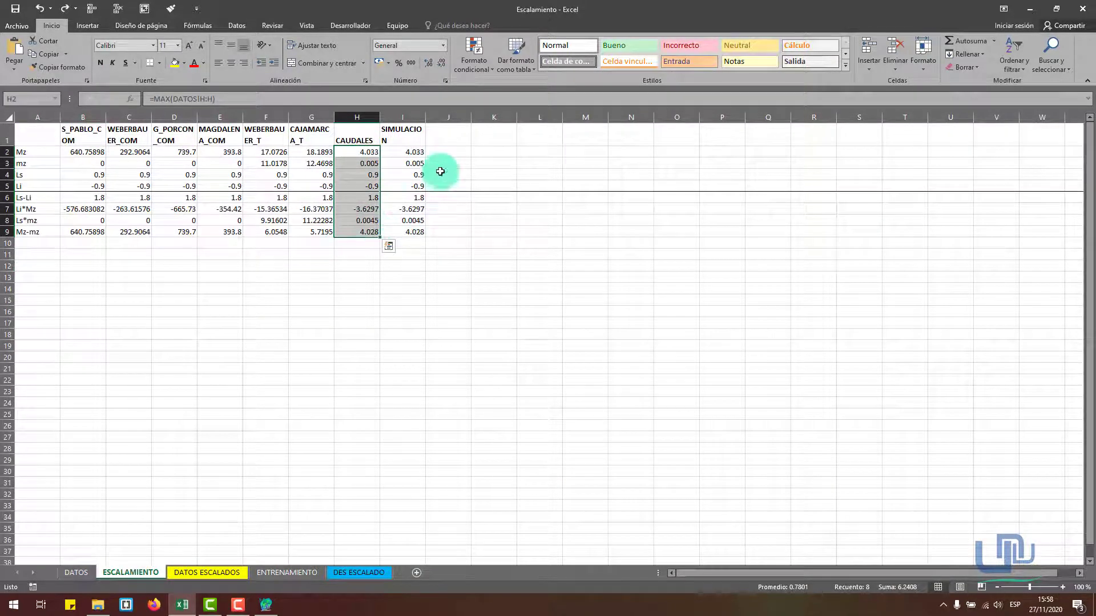
key("ctrl+c")
left_click(400, 156)
right_click(401, 156)
left_click(432, 204)
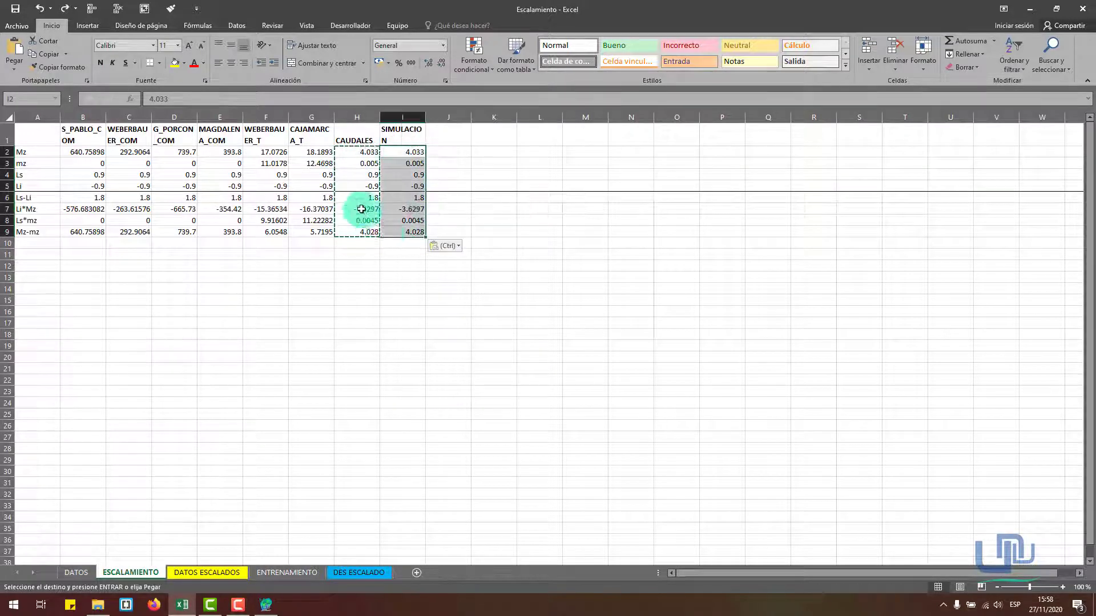
left_click(365, 243)
key("Escape")
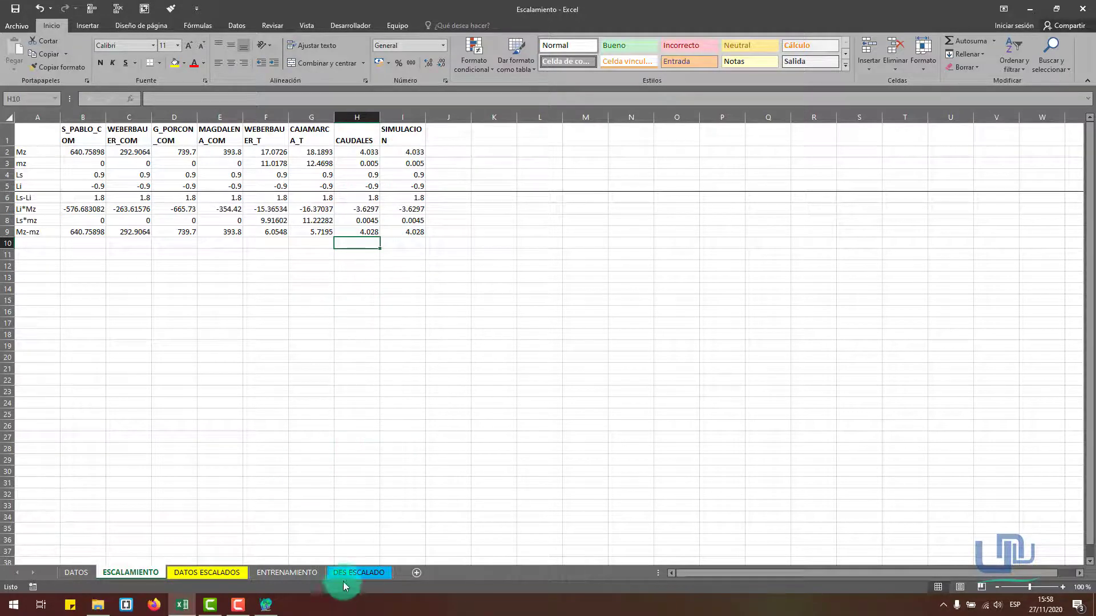
Inspect the CAJAMARCA_T scaling formula in G26 of DATOS ESCALADOS and return to the HidroCALC perceptron window.
left_click(211, 572)
left_click(313, 427)
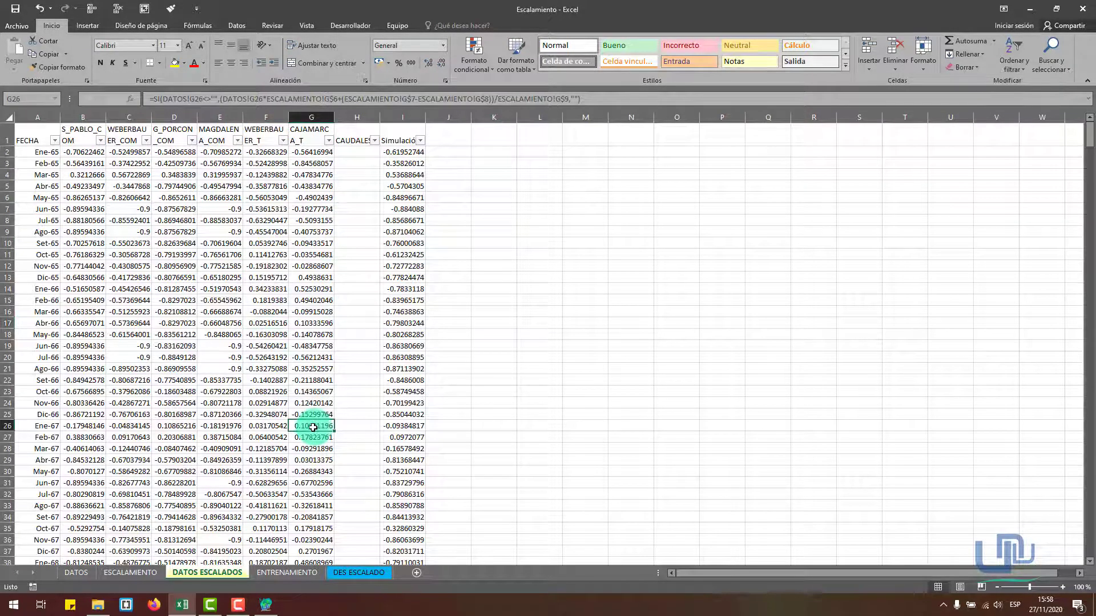
left_click(193, 611)
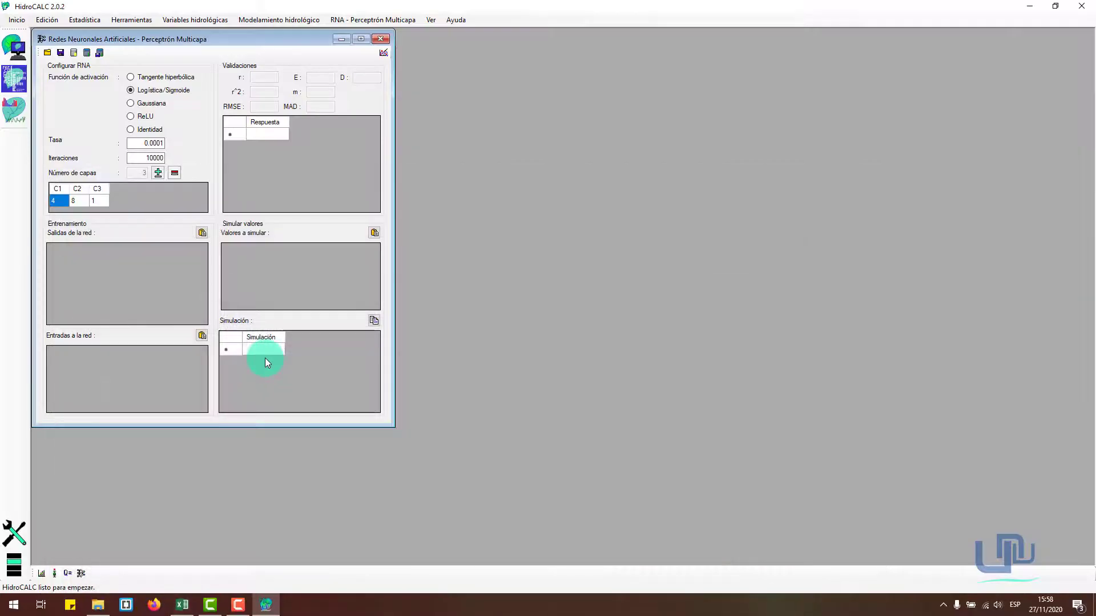
left_click(190, 613)
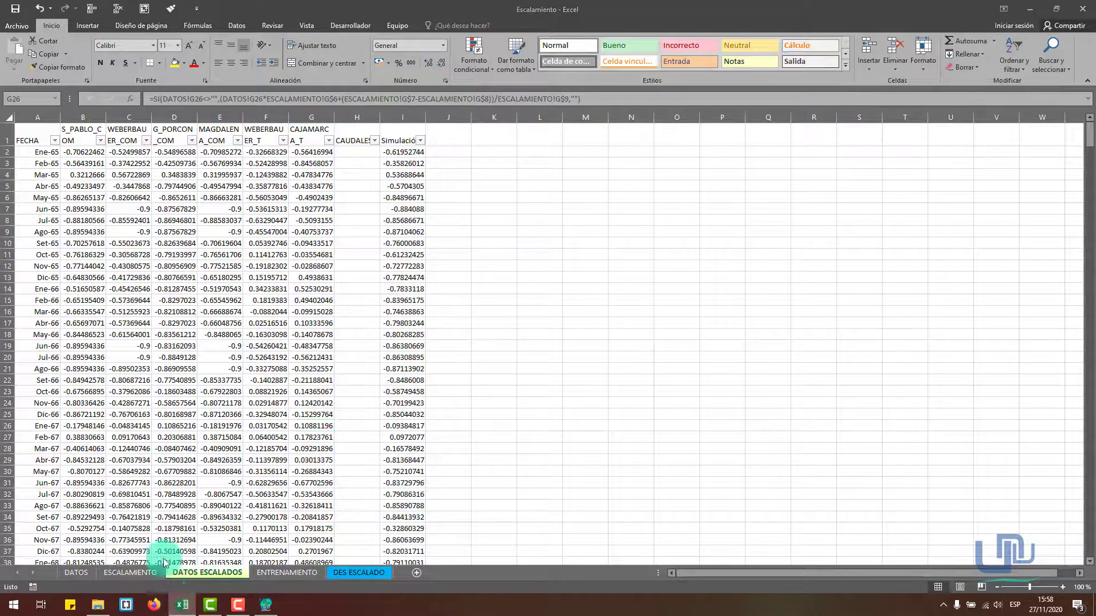
key("alt+Tab")
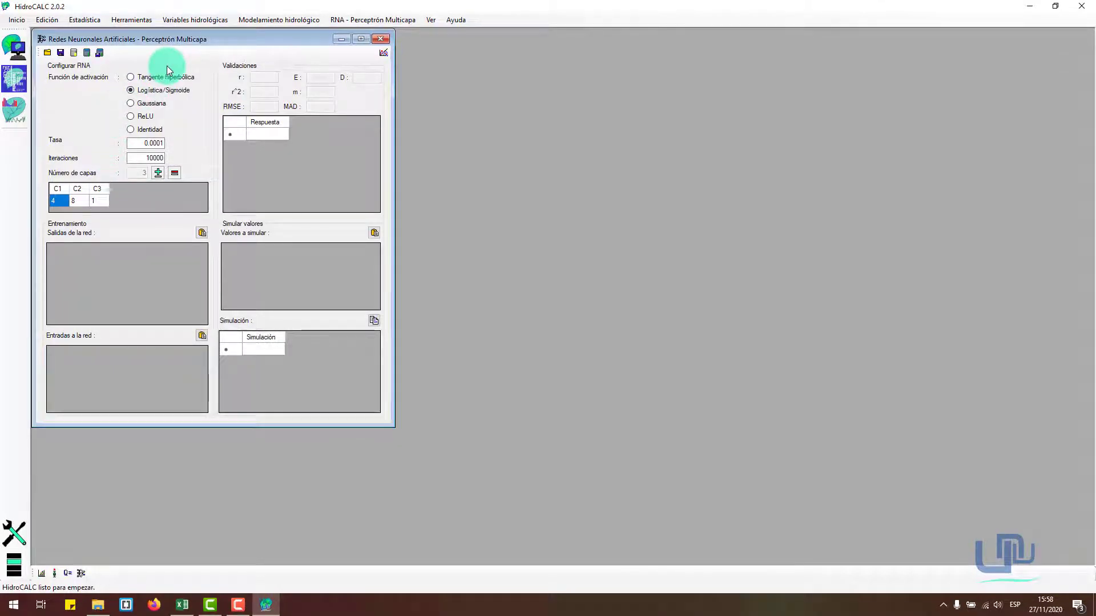
Select Tangente hiperbólica as the activation function, try a Tasa of 0.001 and restore it to 0.0001.
left_click(178, 77)
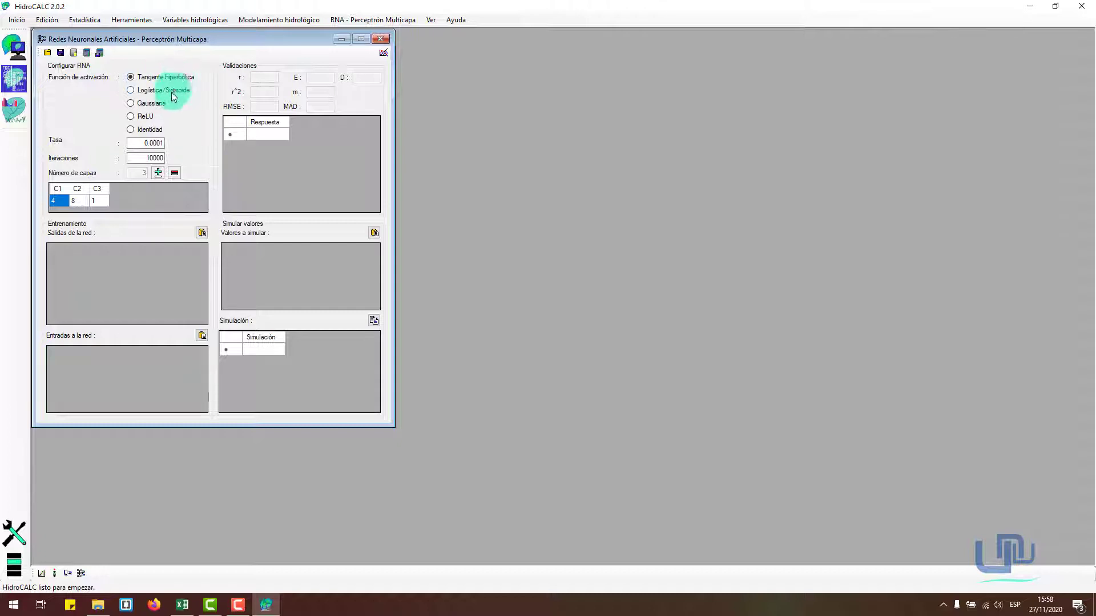
left_click(174, 75)
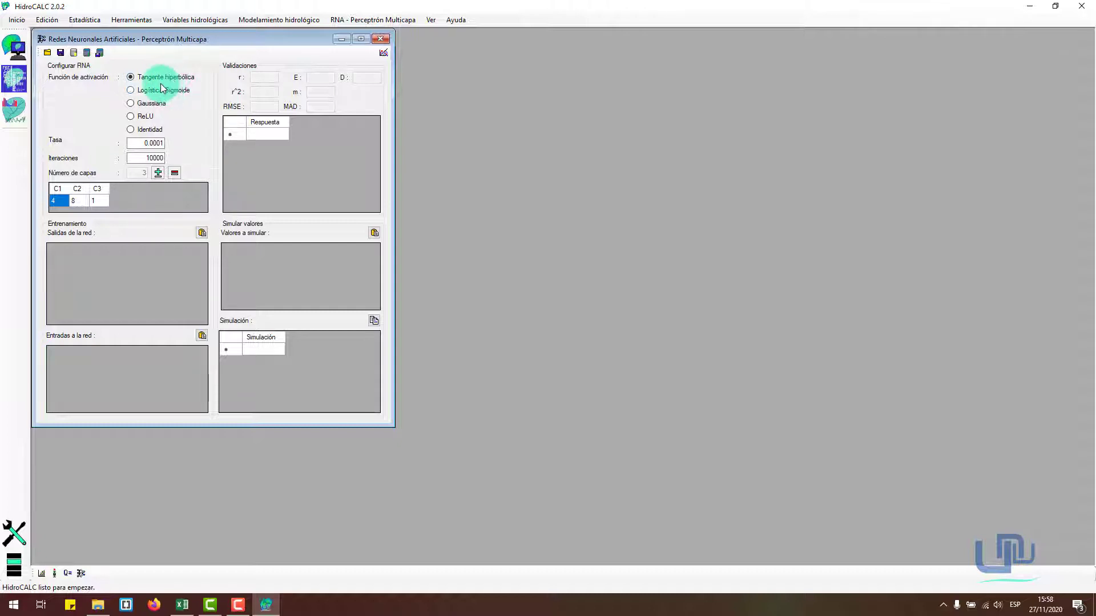
left_click(155, 143)
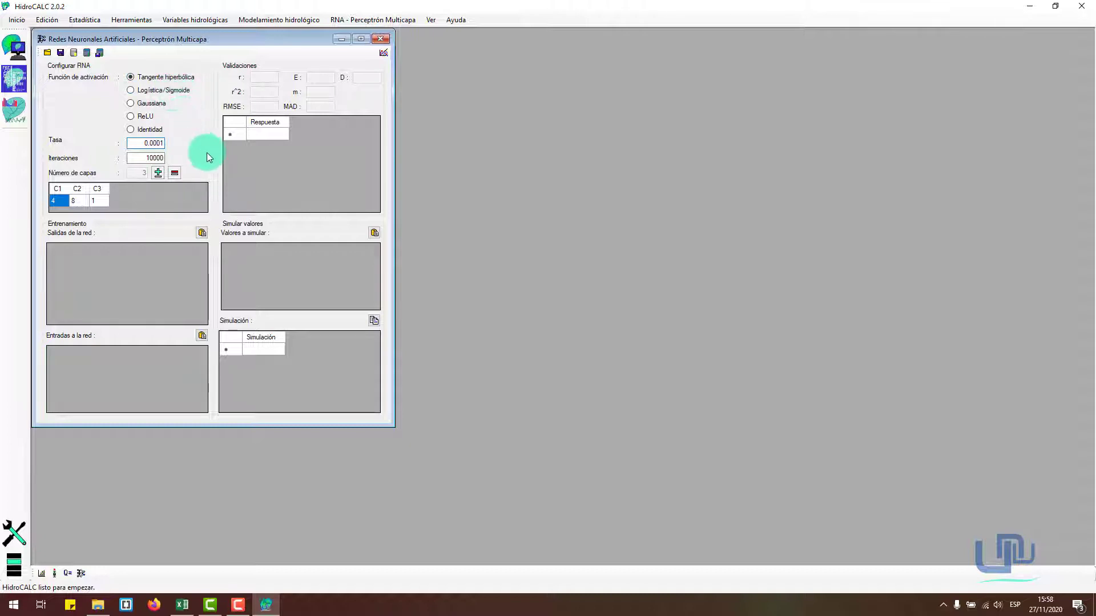
double_click(150, 143)
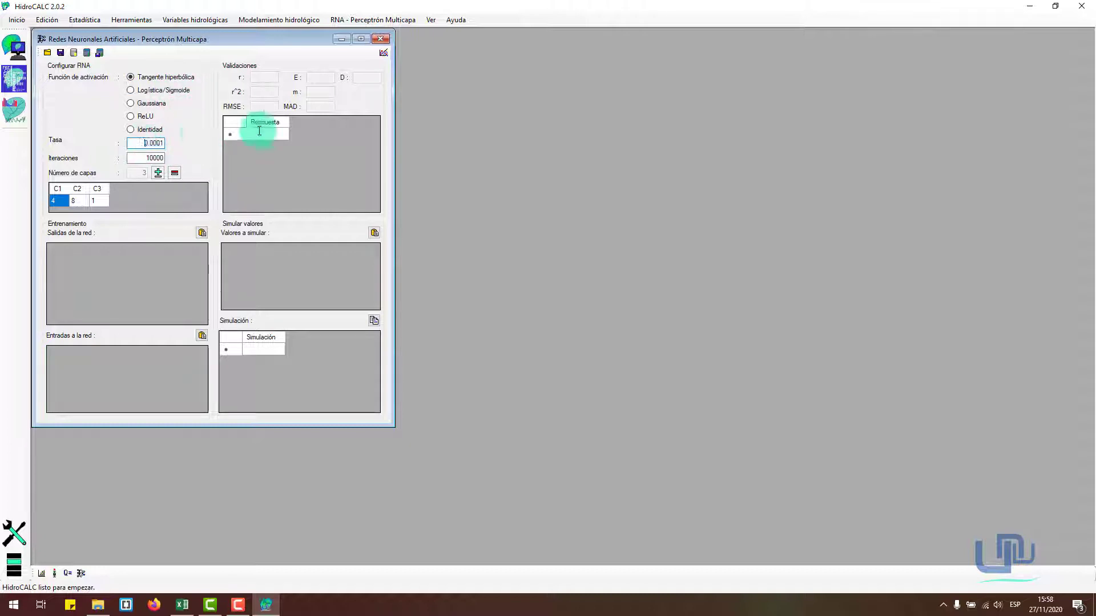
key("End")
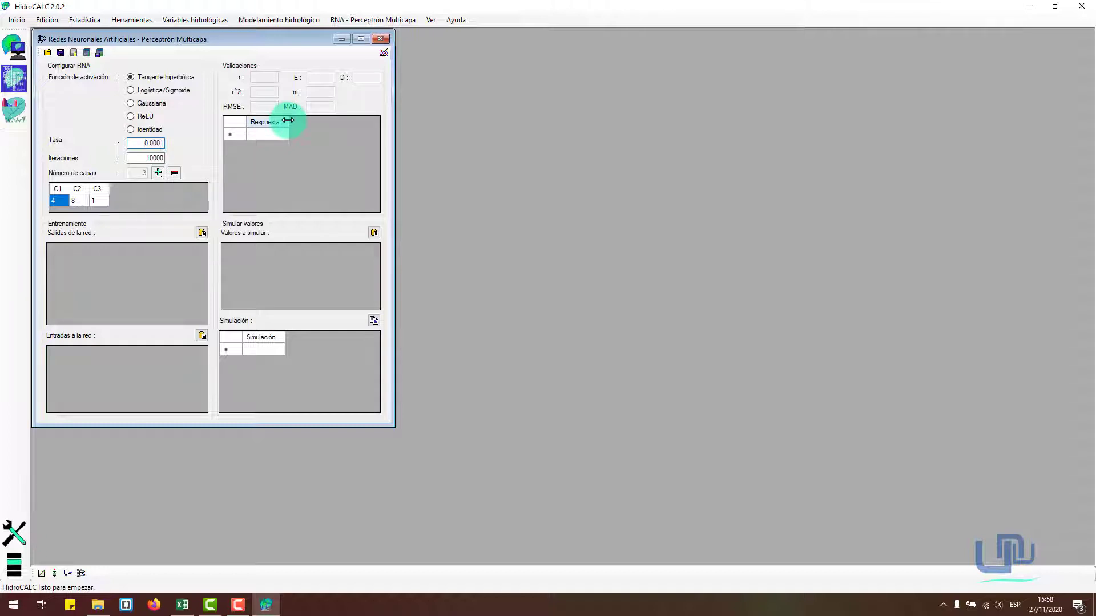
key("BackSpace")
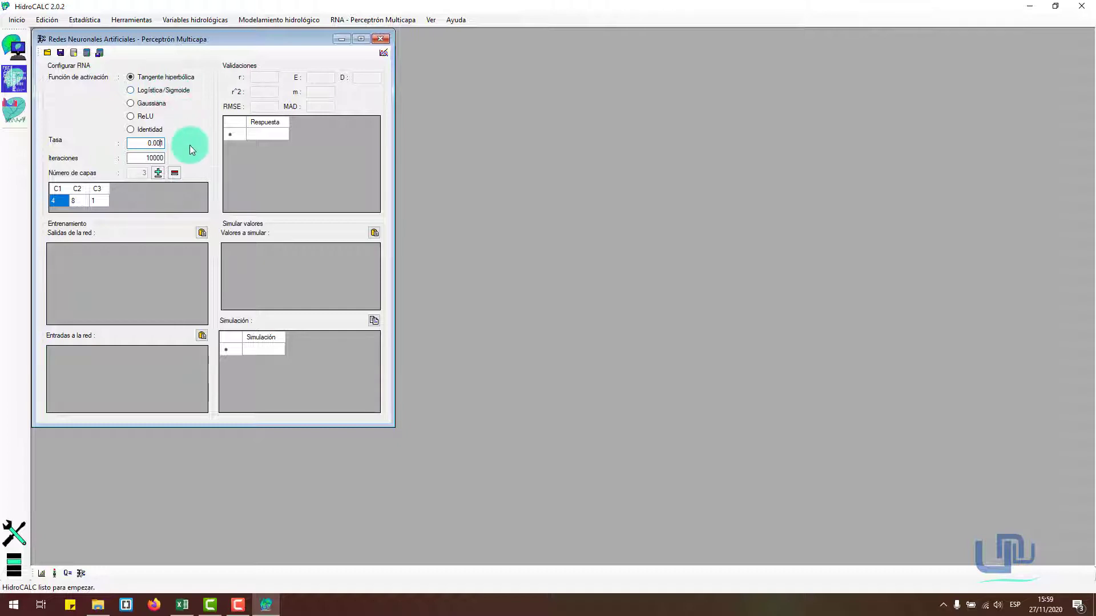
type("0")
key("Right")
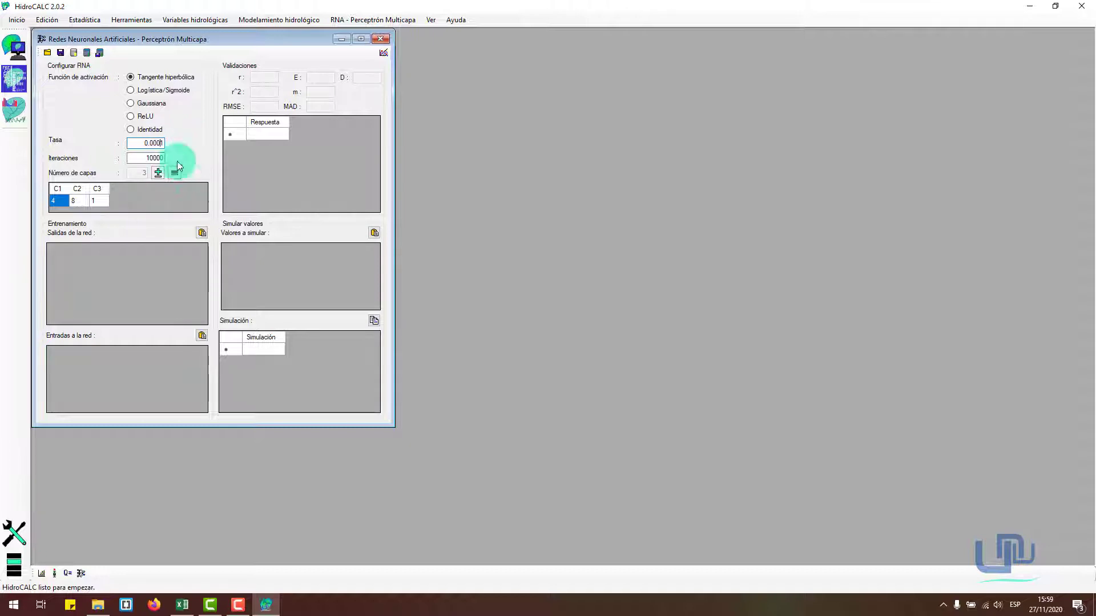
Set the network's Tasa to 0.001 and its activation function to Logística/Sigmoide.
double_click(162, 144)
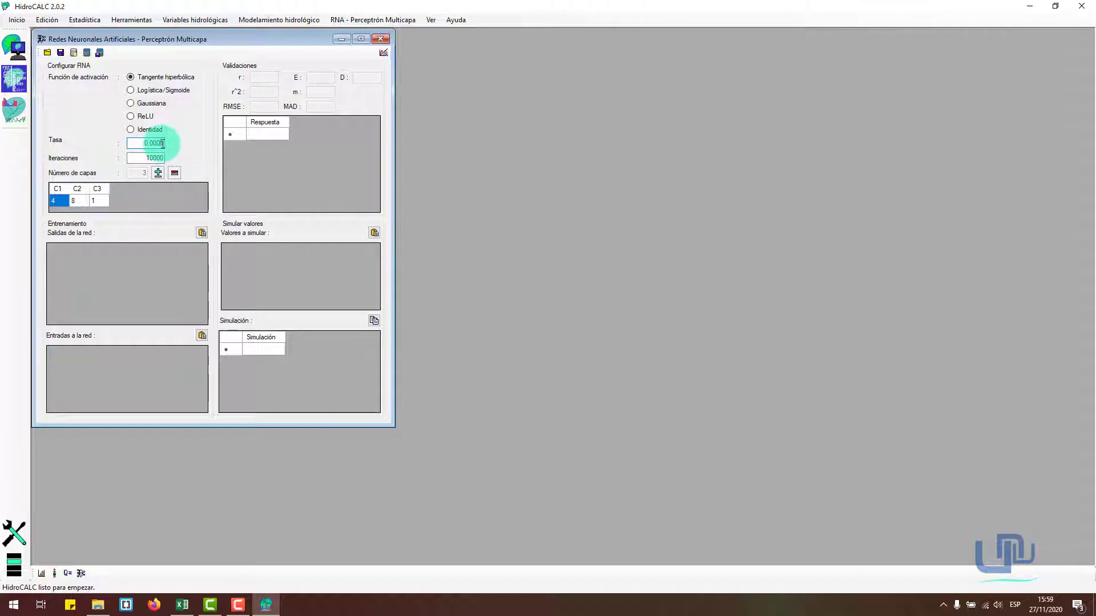
key("BackSpace")
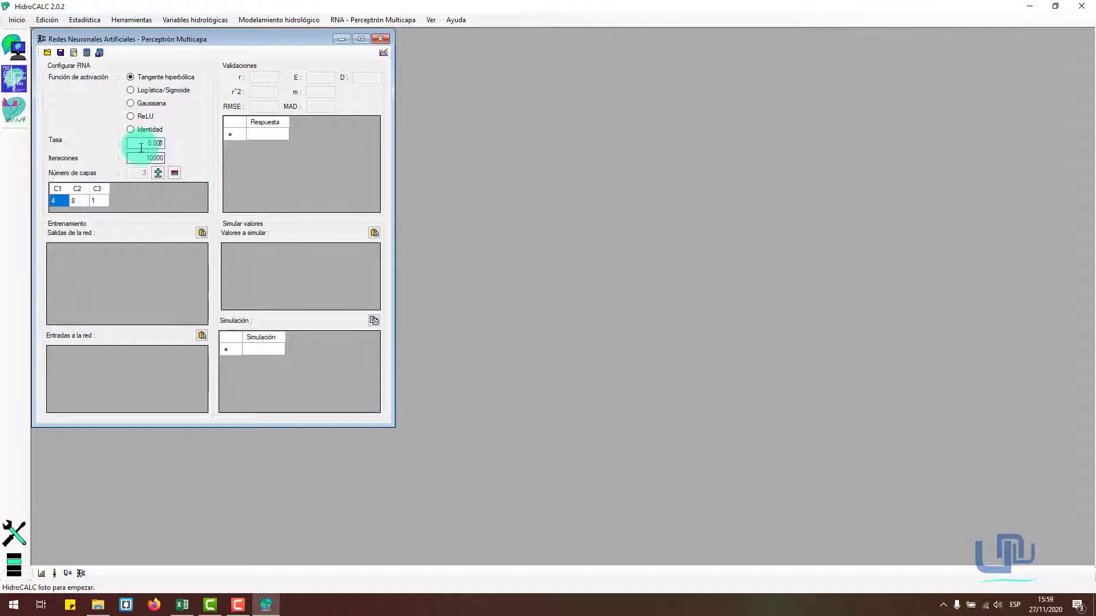
double_click(143, 143)
left_click(156, 158)
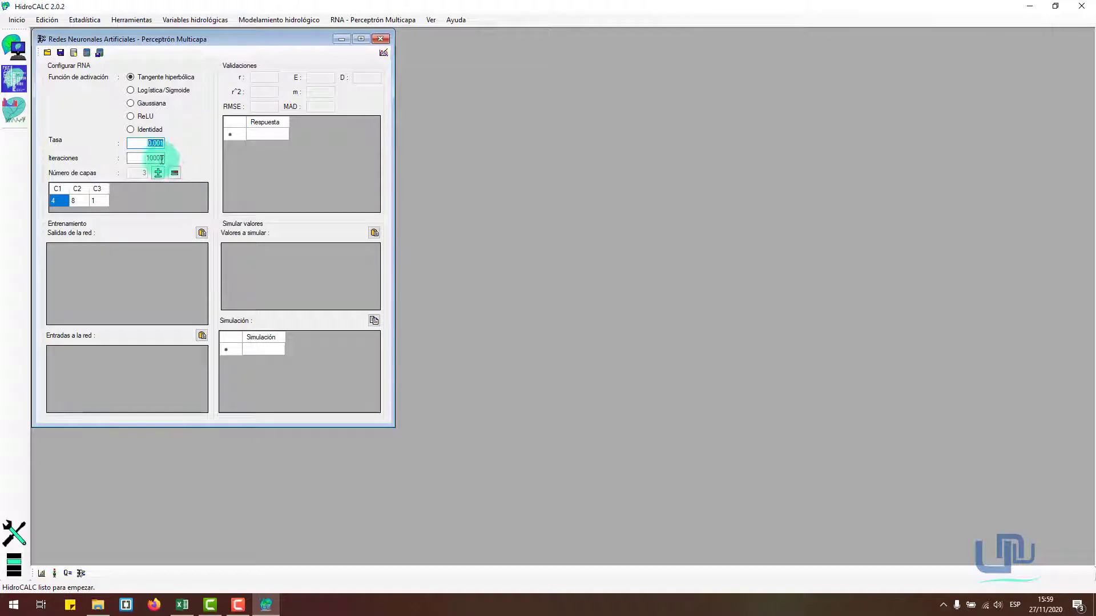
left_click(173, 90)
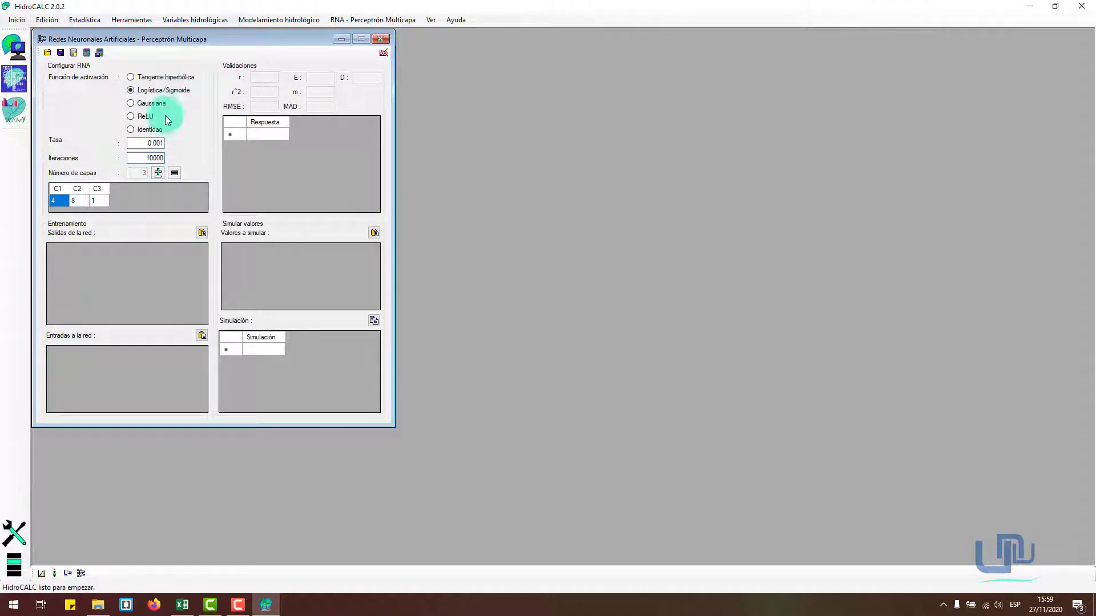
left_click(158, 144)
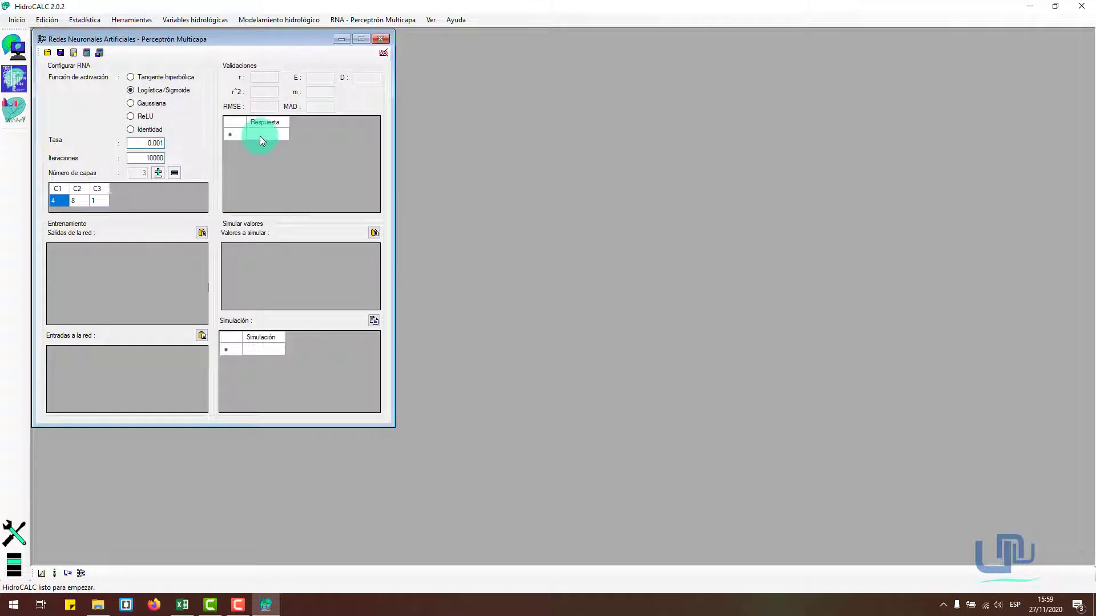
Look over the scaled values on the DATOS ESCALADOS sheet in Excel and return to the HidroCALC perceptron window.
key("BackSpace")
type("0")
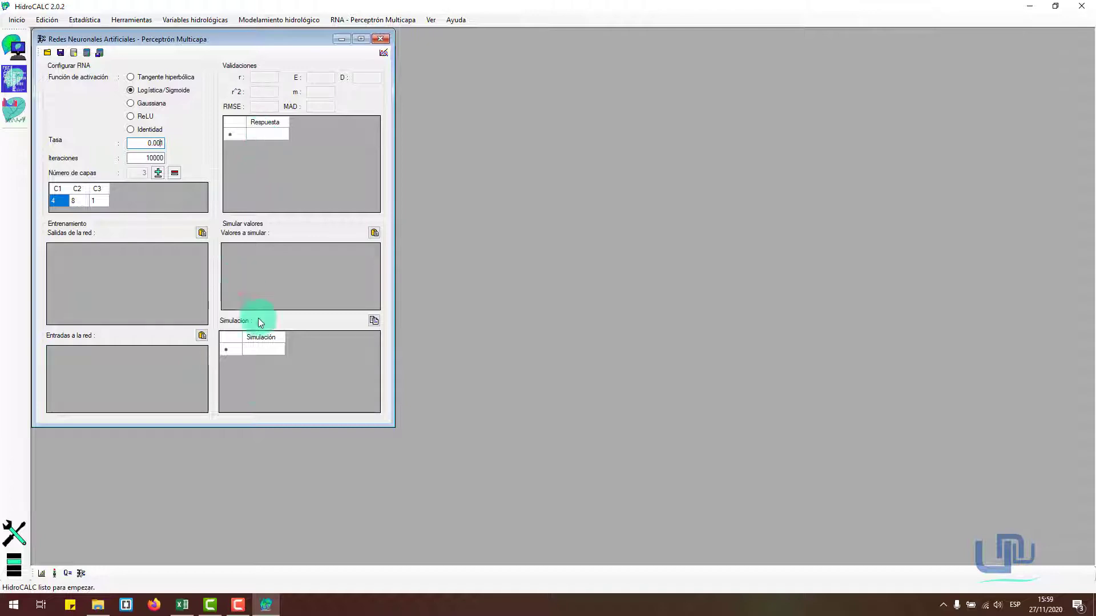
left_click(183, 604)
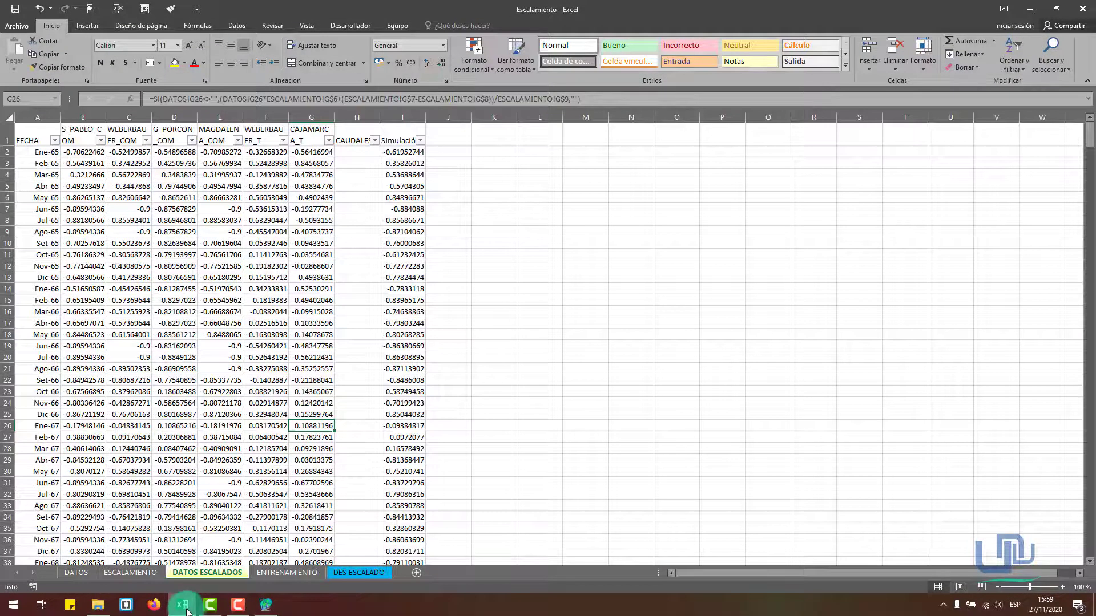
left_click(182, 604)
left_click(206, 257)
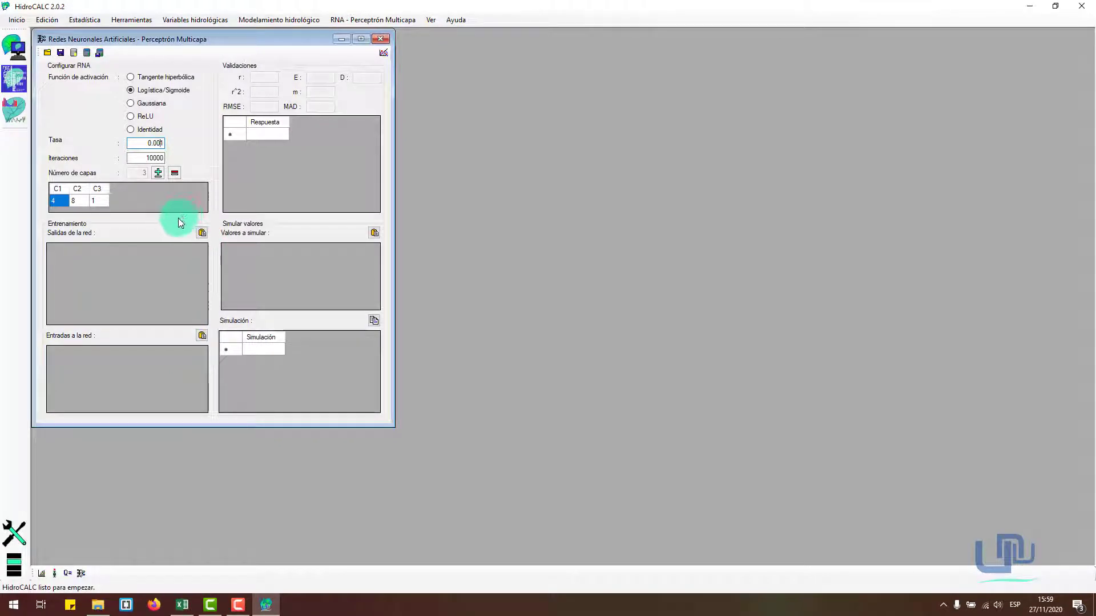
Try different values for the network's Iteraciones and restore it to 10000.
double_click(137, 161)
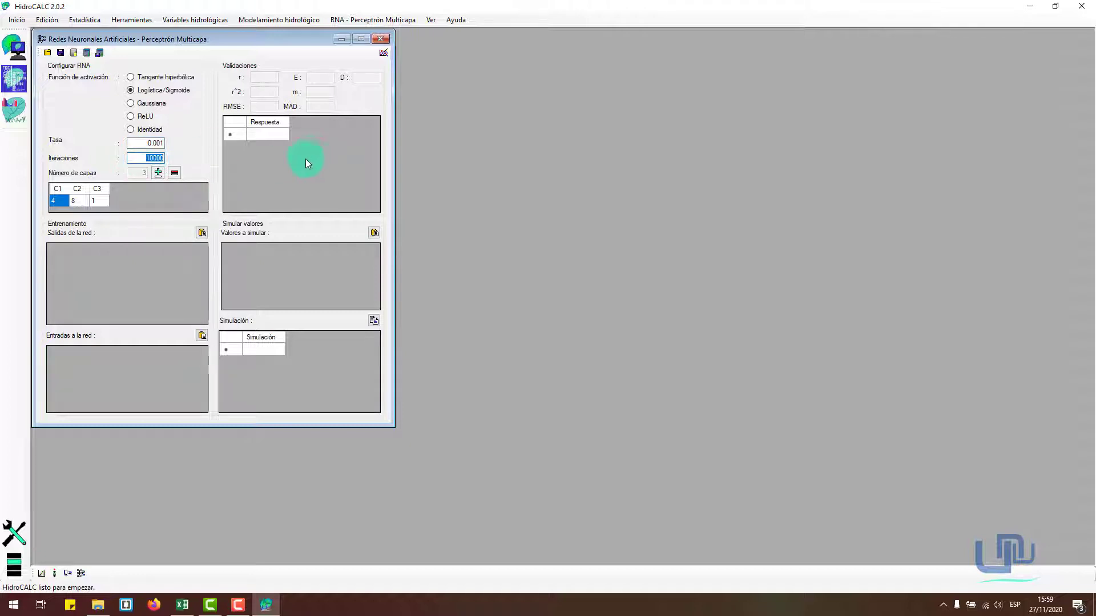
left_click_drag(164, 158, 154, 158)
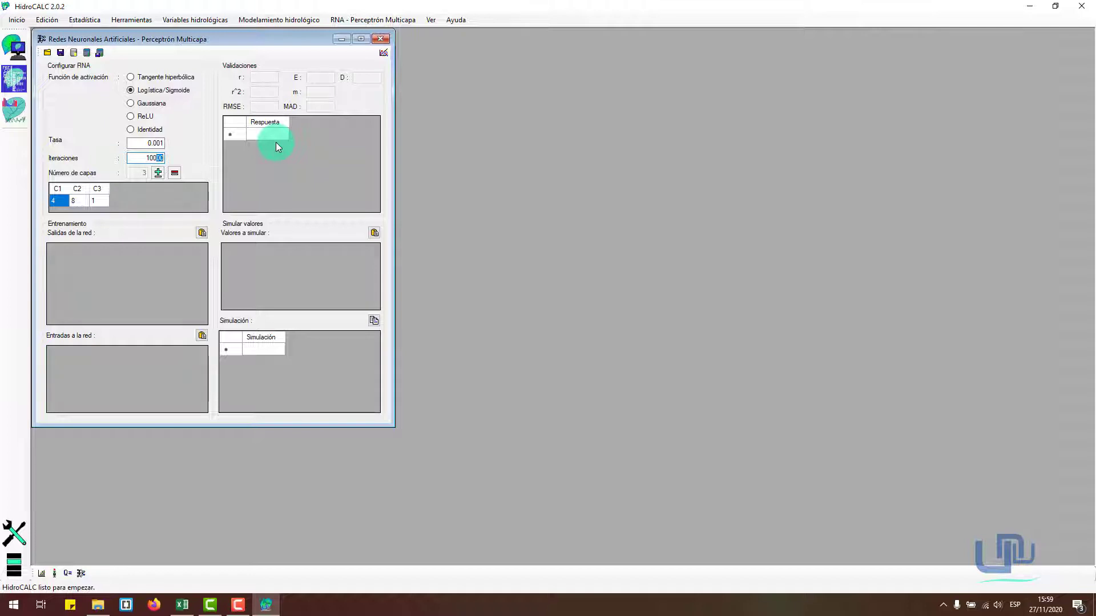
key("BackSpace")
type("0")
key("BackSpace")
type("00")
key("Left")
key("Left")
key("Left")
key("shift+Right")
key("shift+End")
key("End")
type("500")
key("BackSpace")
key("BackSpace")
key("BackSpace")
type("1001")
key("BackSpace")
key("BackSpace")
key("BackSpace")
key("BackSpace")
type("00")
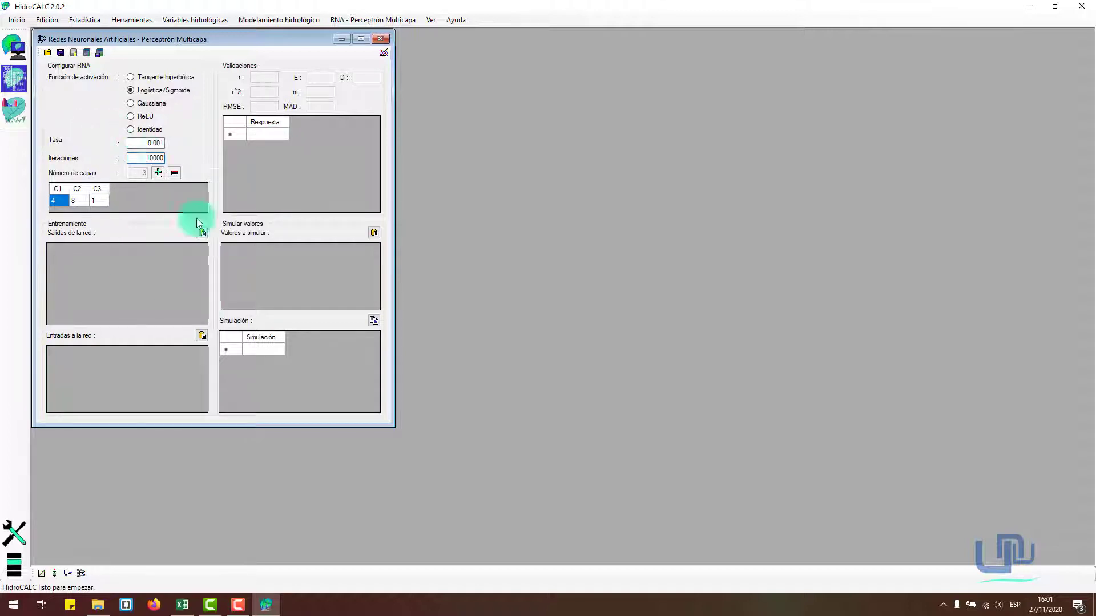
Glance at the DATOS ESCALADOS sheet in Excel, then reduce the HidroCALC network to two layers, with 4 neurons in C1 and 1 in C2.
left_click(182, 604)
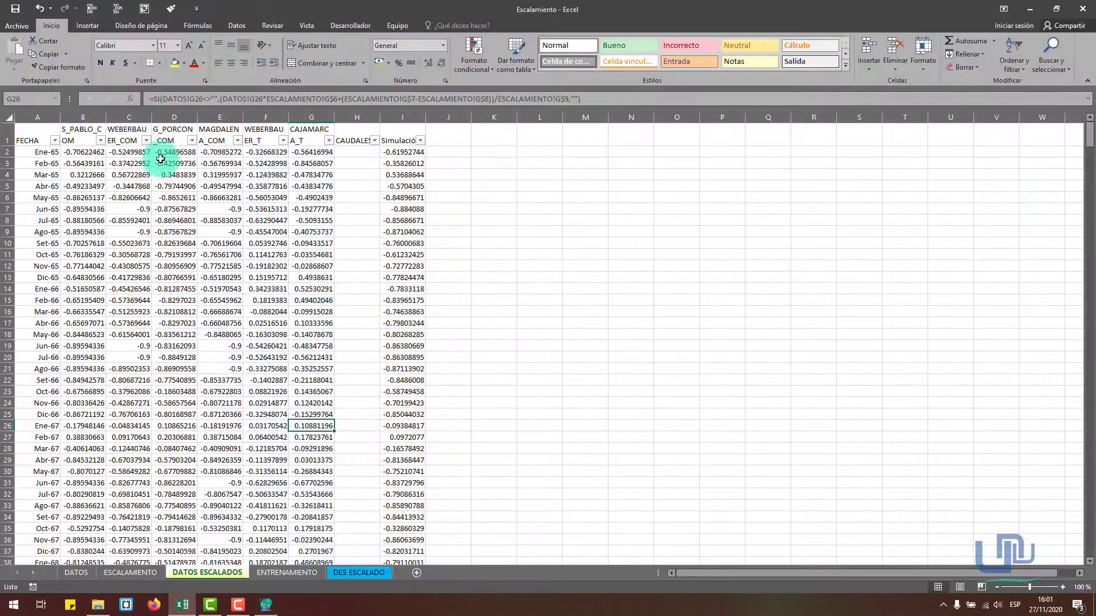
left_click(184, 605)
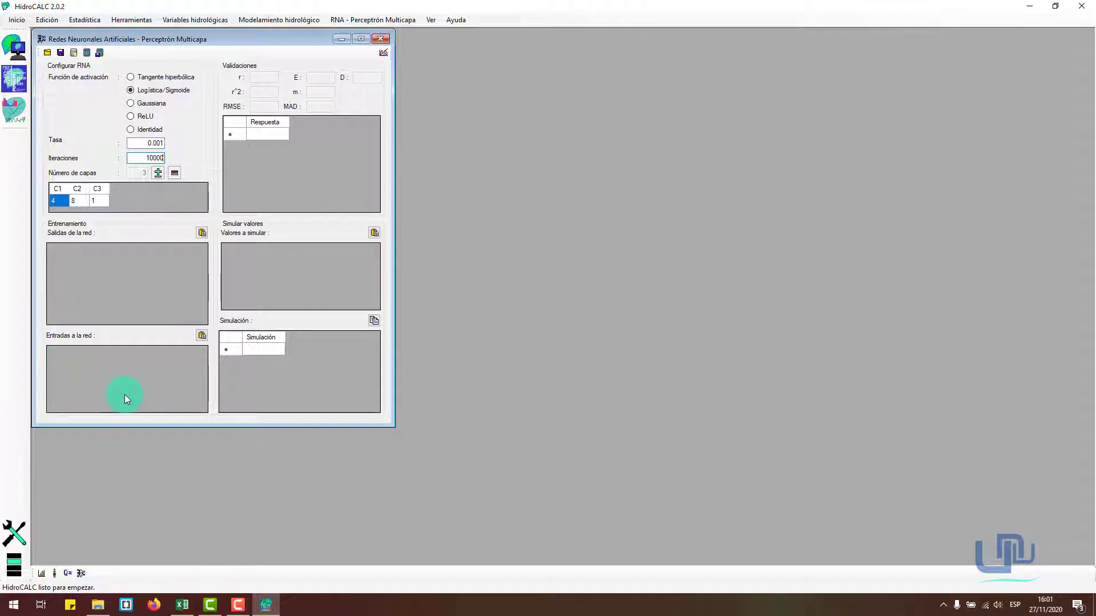
left_click(172, 173)
left_click(172, 173)
left_click(157, 173)
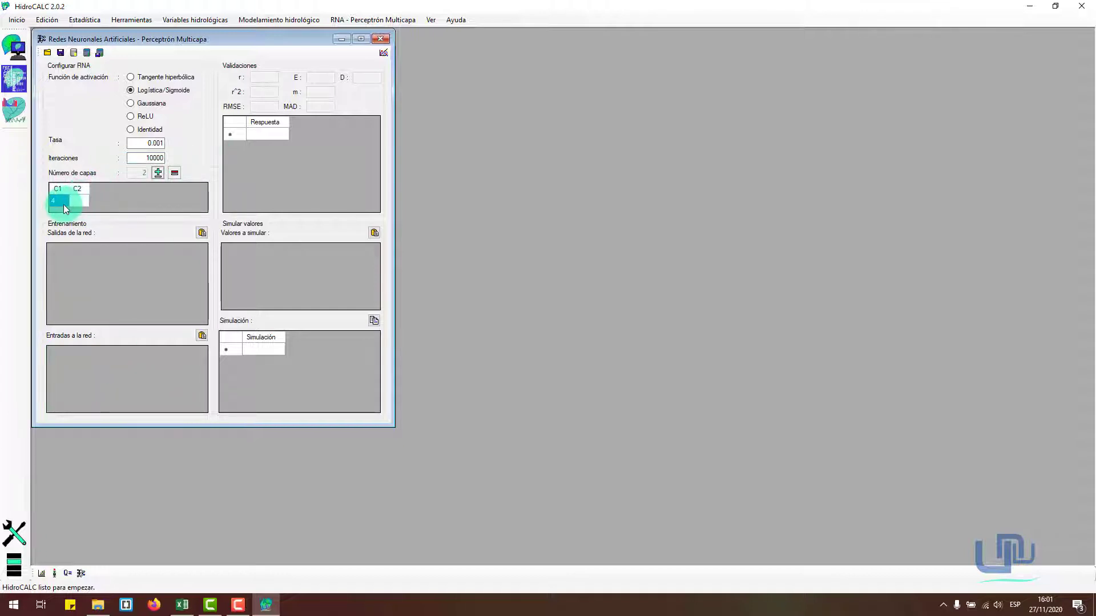
key("Tab")
type("1")
key("BackSpace")
left_click(84, 203)
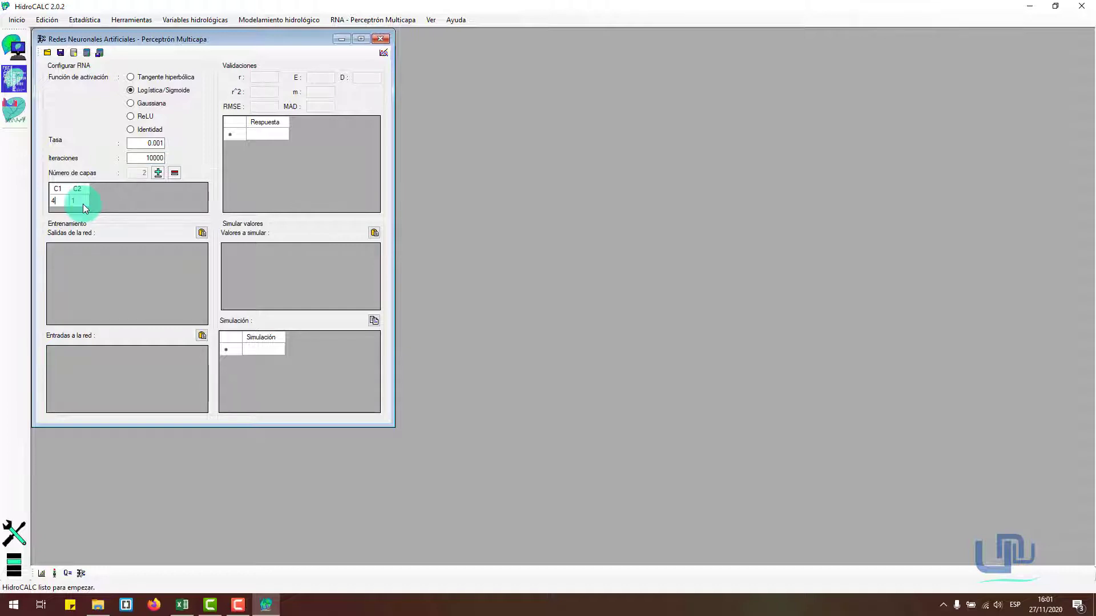
type("8")
key("Return")
left_click(83, 203)
Add a third layer to the network and set C2 to 8 neurons and C3 to 1.
left_click(158, 173)
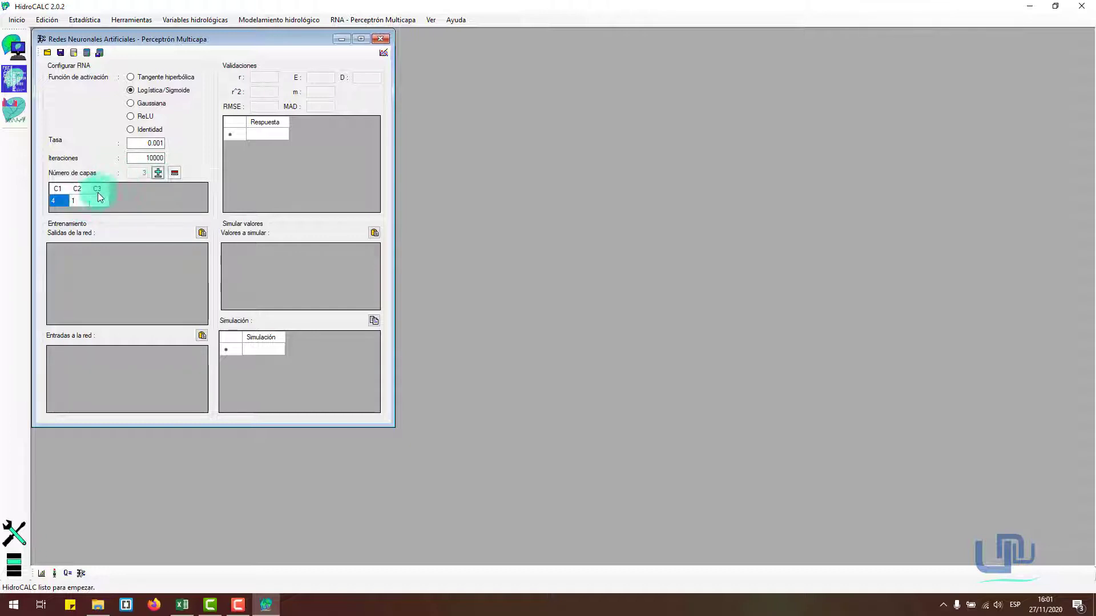
left_click(82, 200)
type("8")
key("Tab")
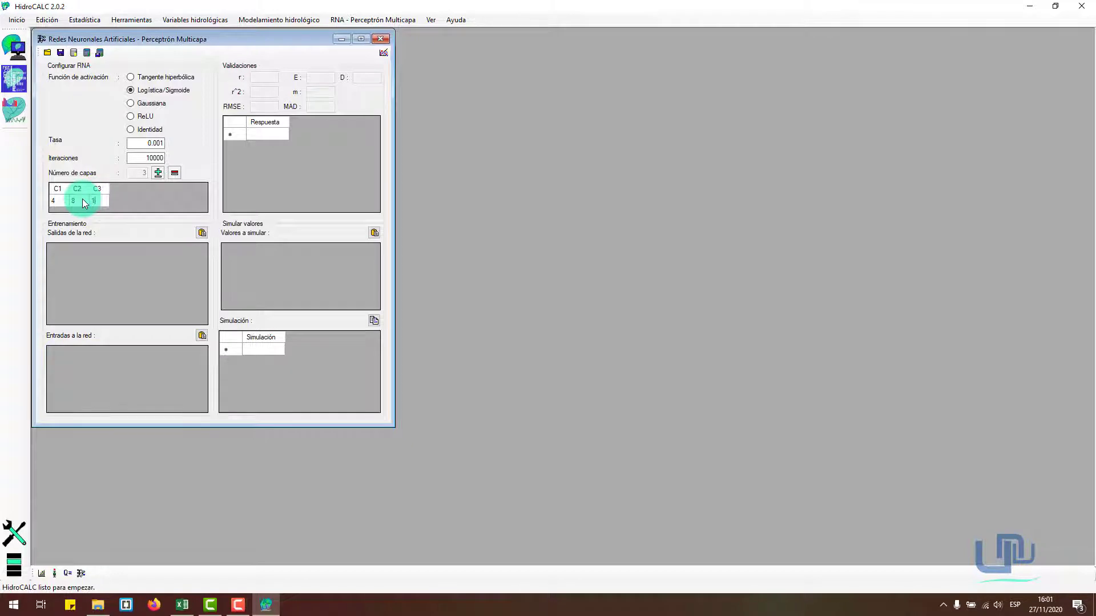
key("Return")
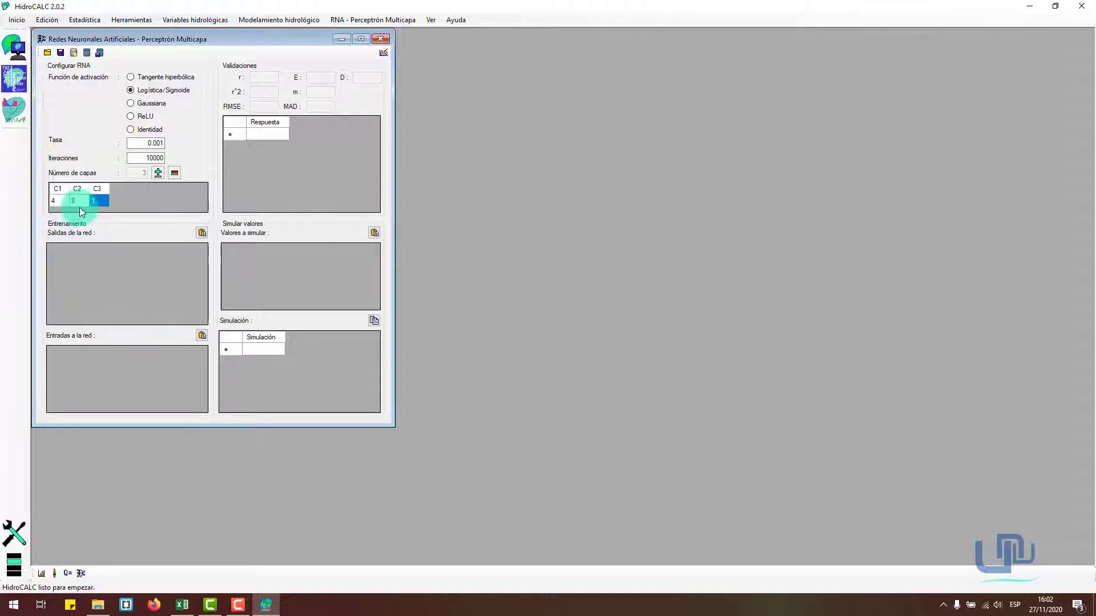
Review the training charts on Excel's ENTRENAMIENTO sheet and the measured versus simulated flow charts on DES ESCALADO.
left_click(182, 604)
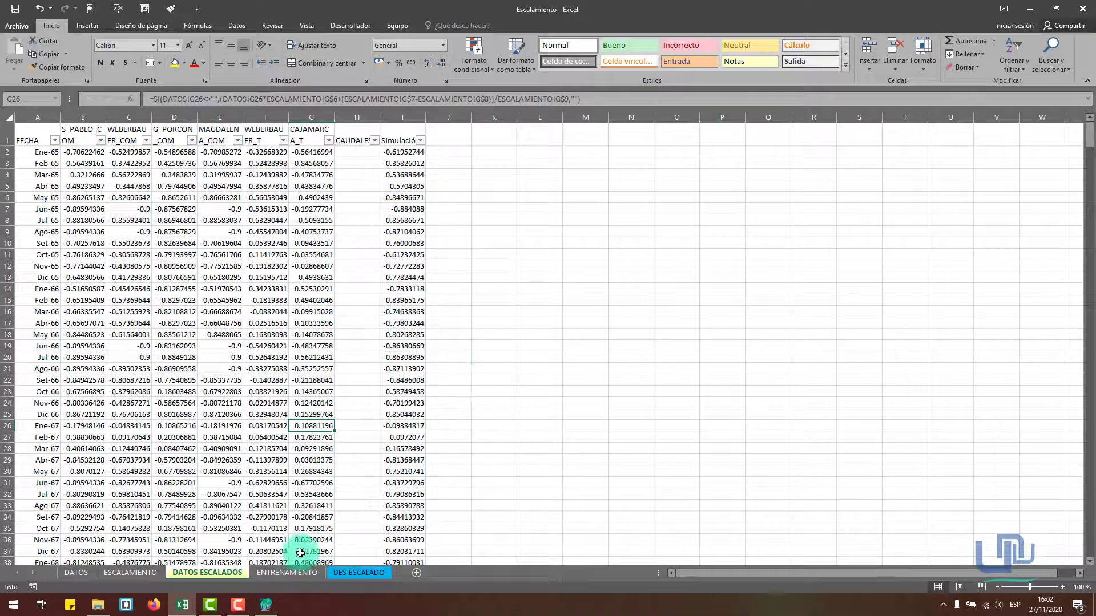
left_click(290, 572)
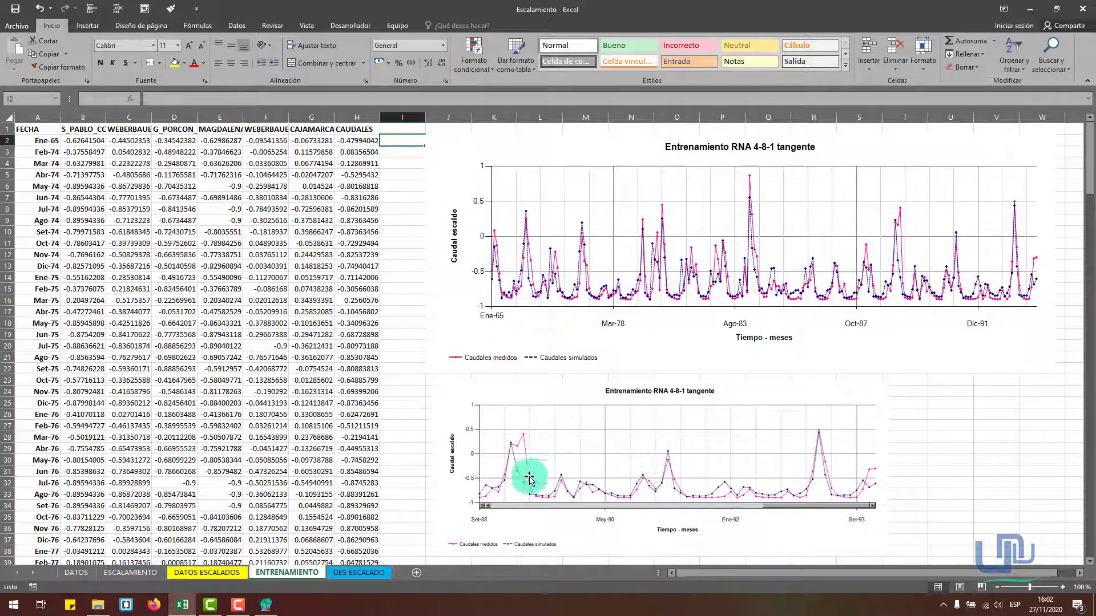
left_click(361, 573)
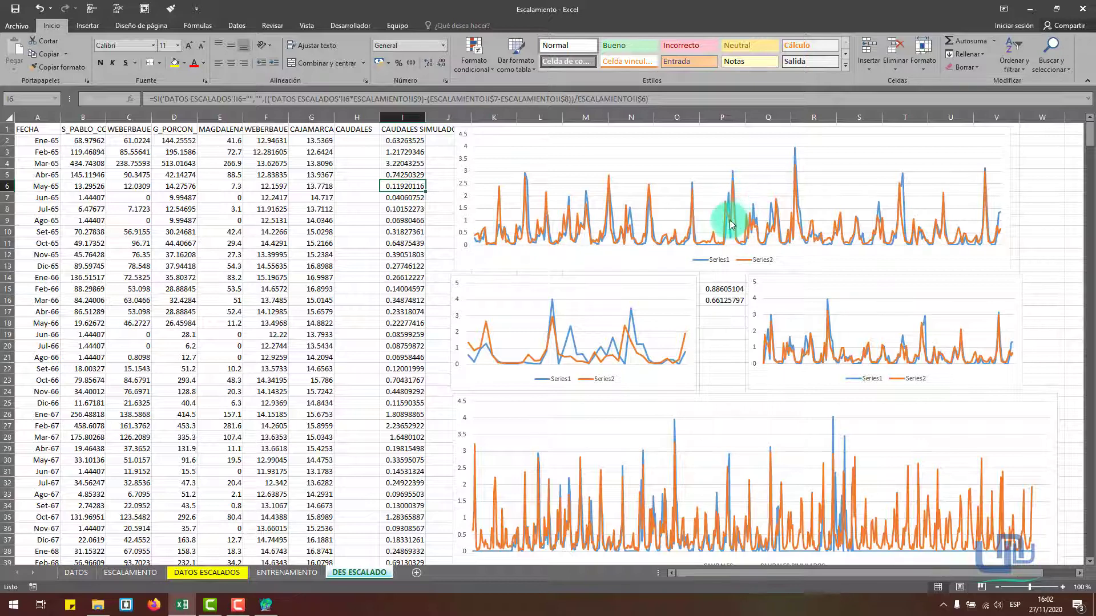
mouse_move(719, 233)
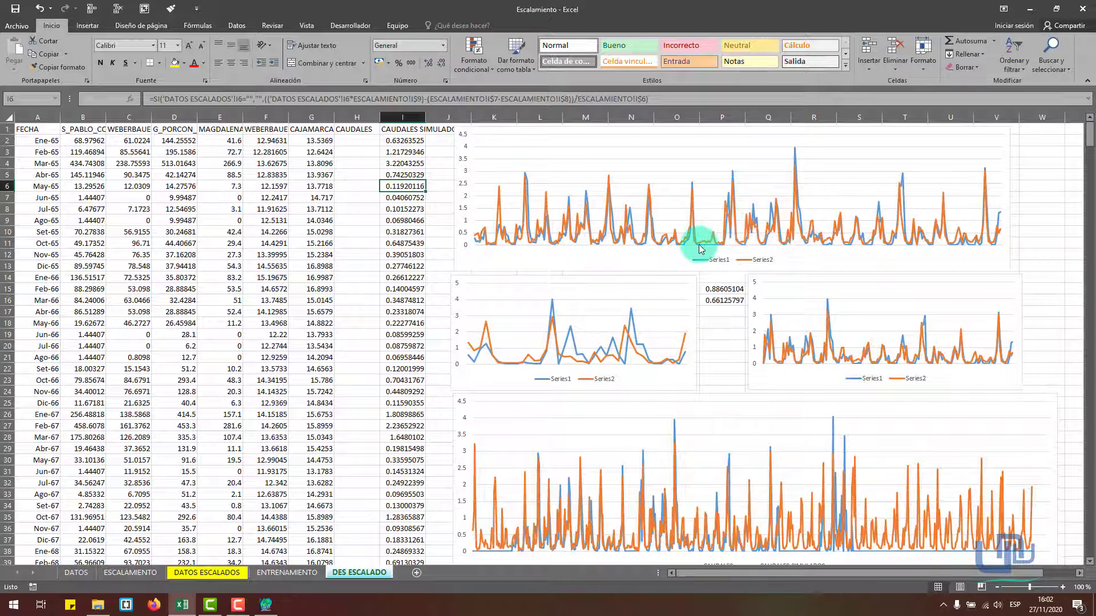
mouse_move(702, 257)
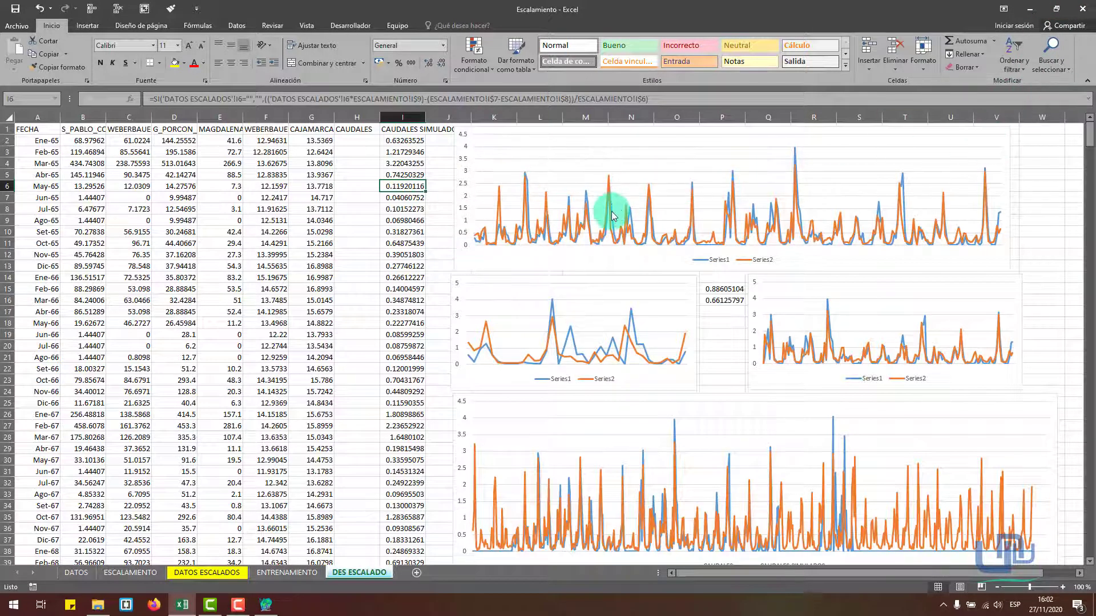
mouse_move(612, 215)
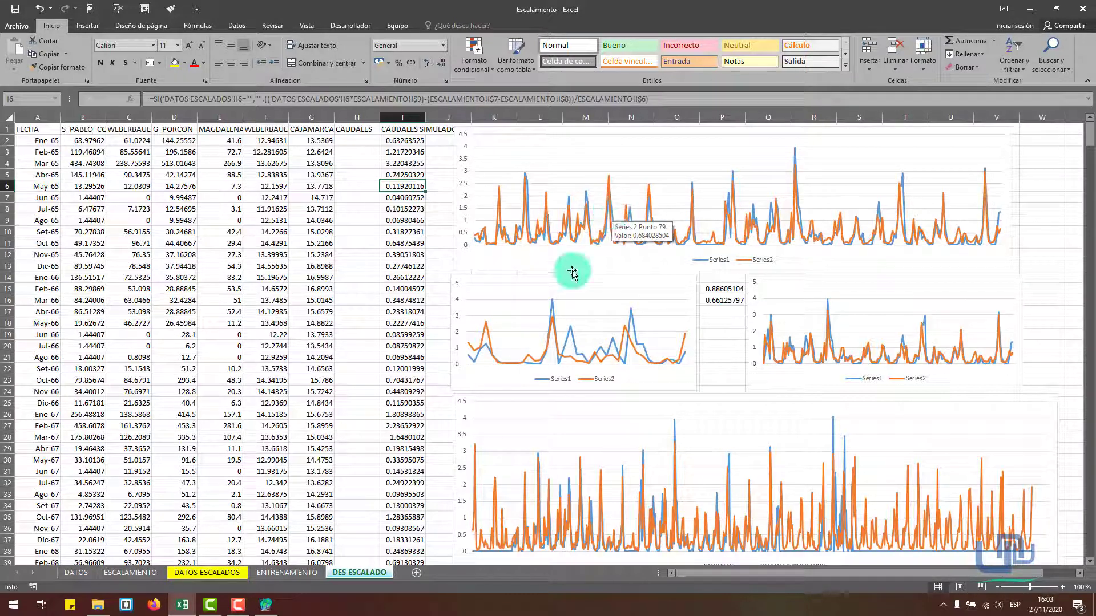
Return to HidroCALC and examine the neuron counts of layers C2 and C1.
left_click(265, 604)
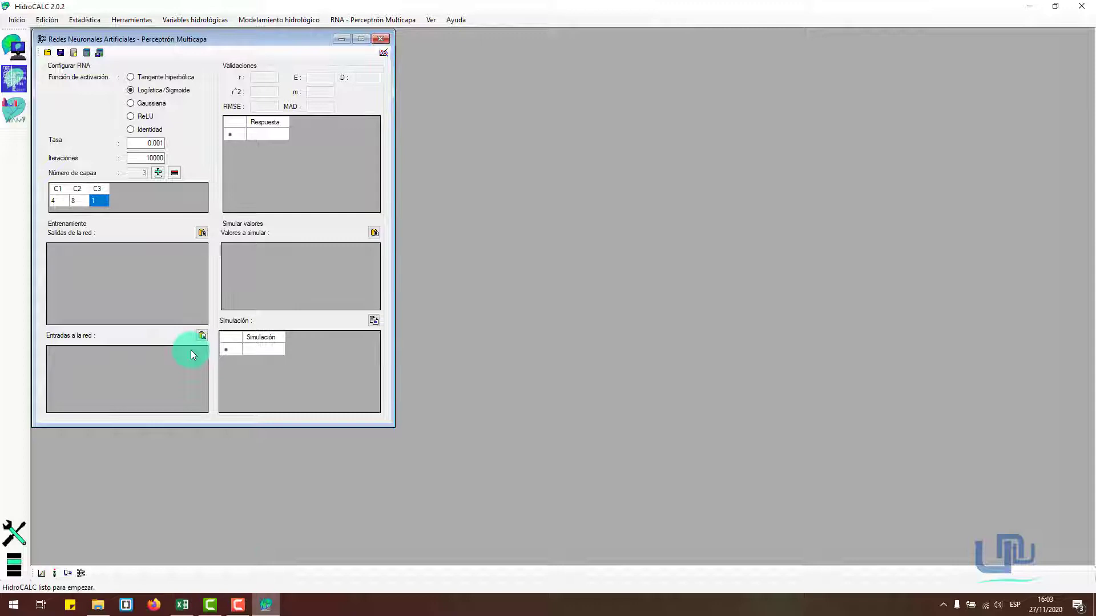
left_click(79, 200)
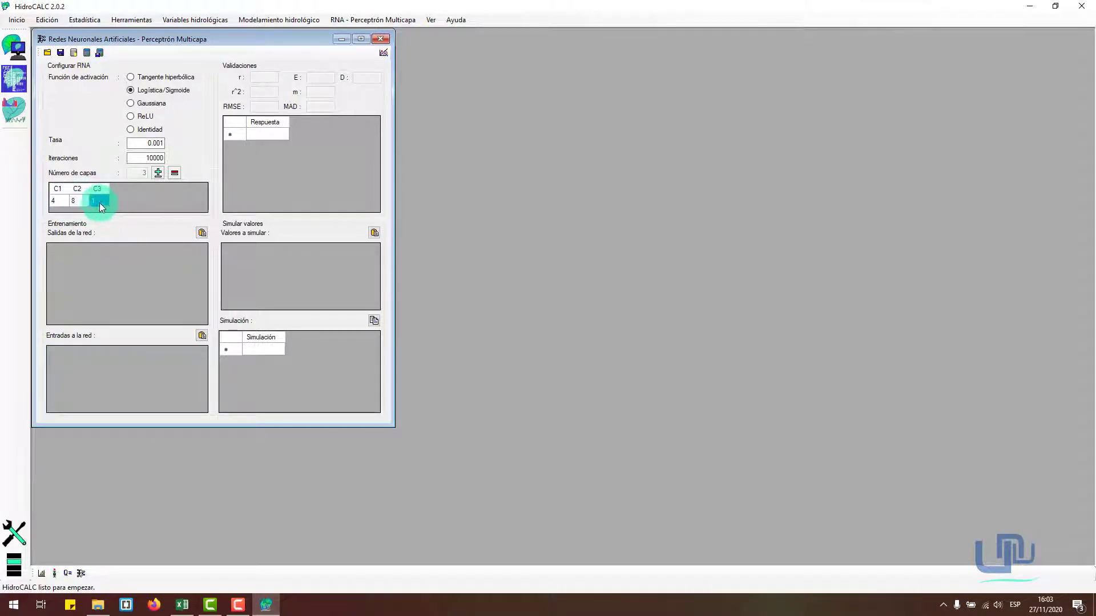
left_click(56, 203)
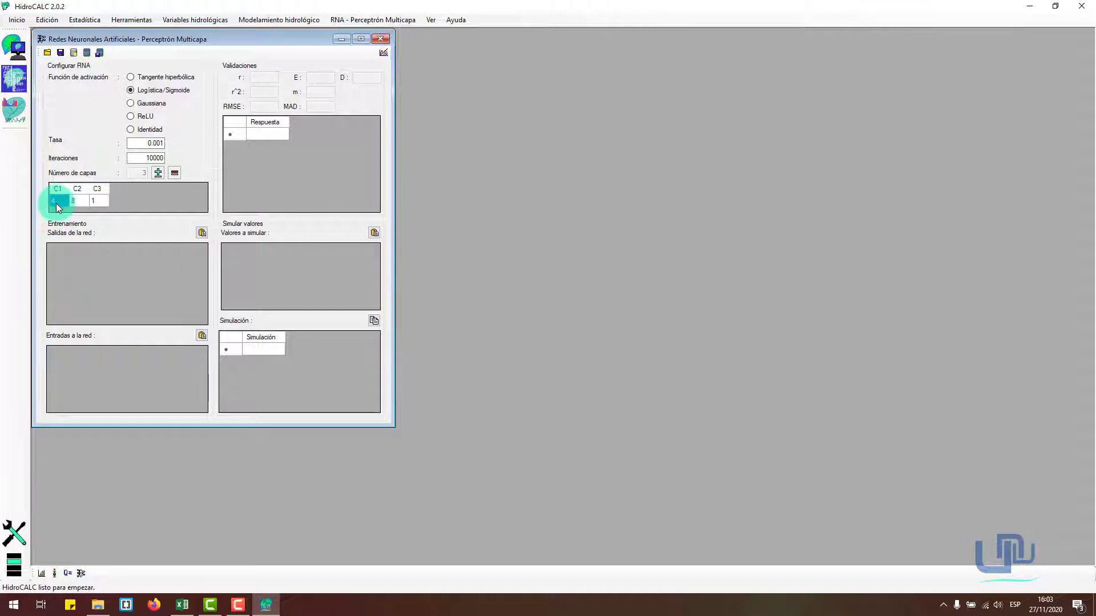
In Excel, examine a series of the upper DES ESCALADO chart and the descaling formula in I9, then minimize the workbook.
left_click(277, 604)
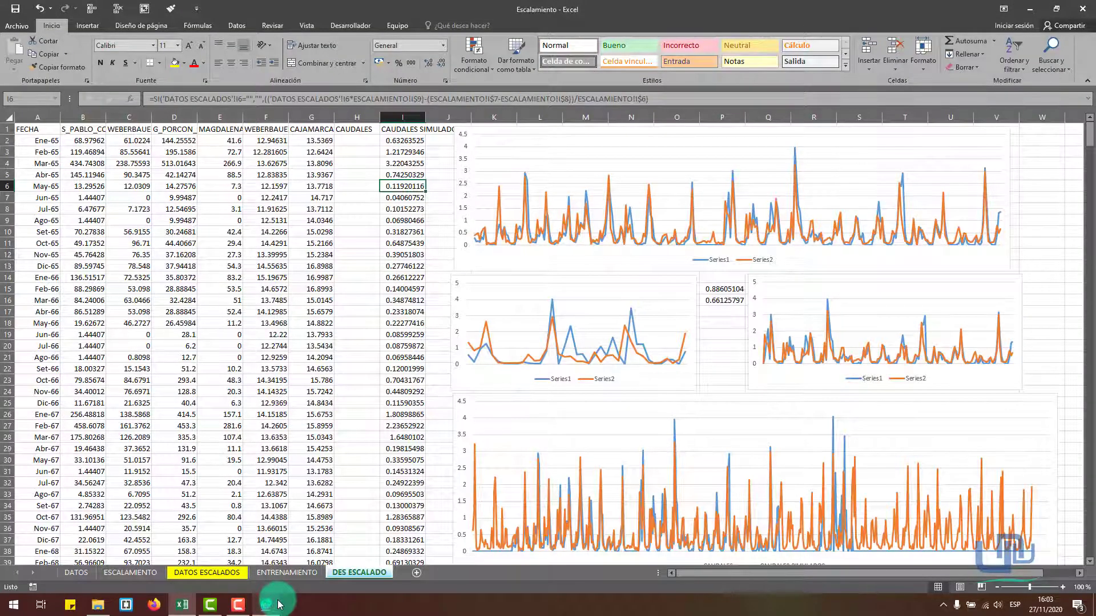
left_click(528, 182)
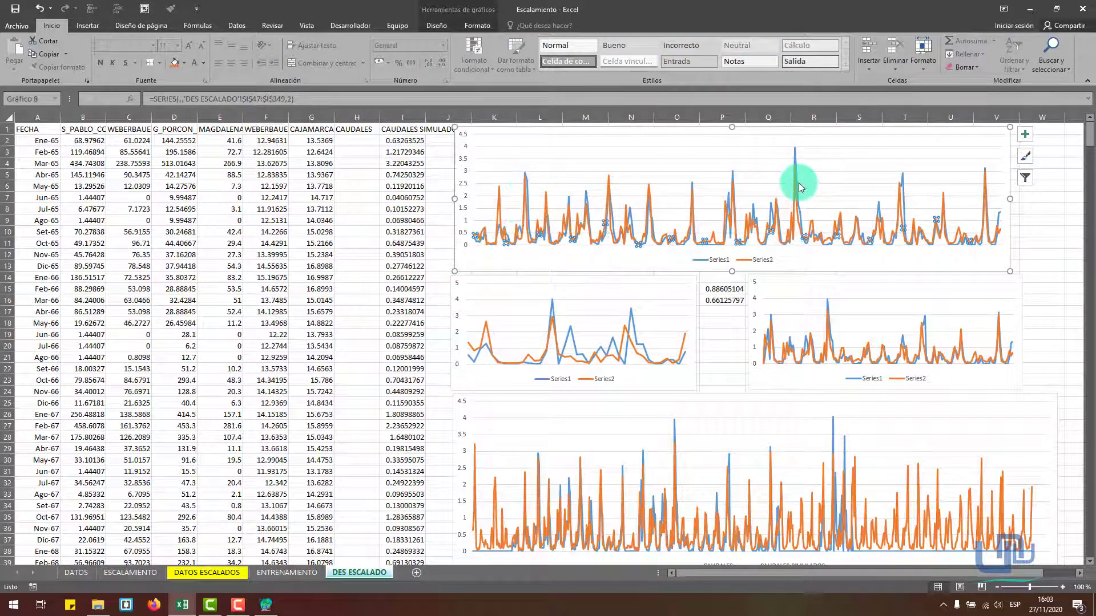
left_click(813, 210)
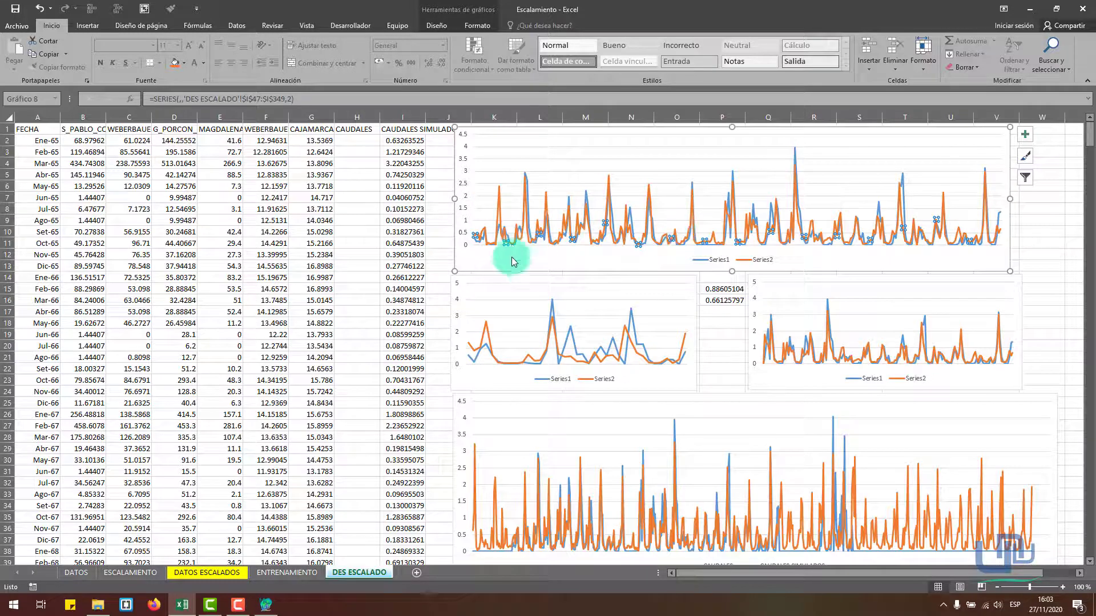
left_click(431, 279)
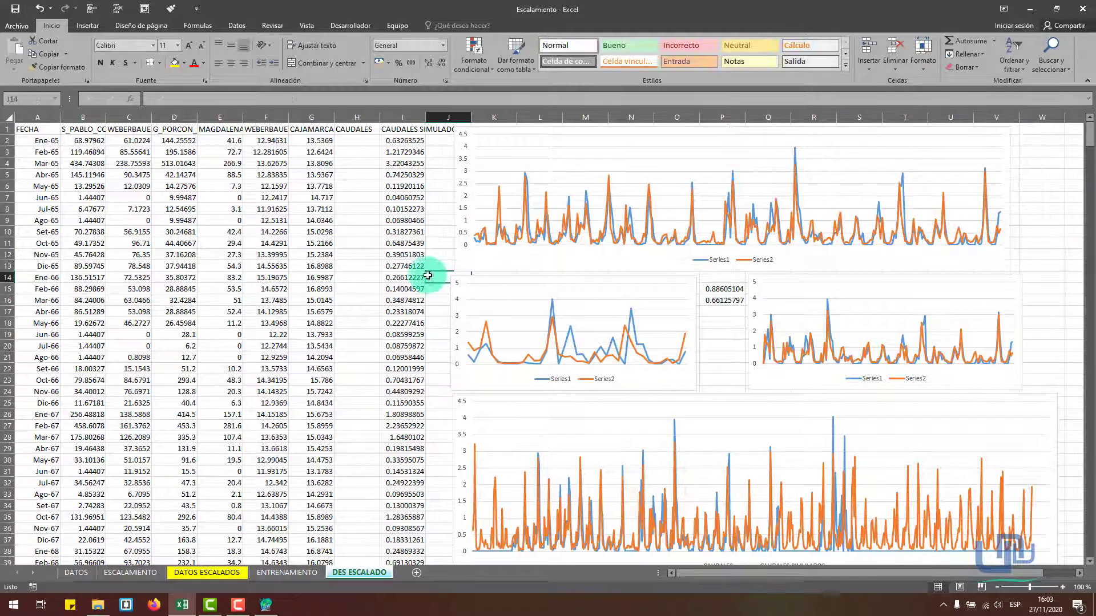
left_click(402, 223)
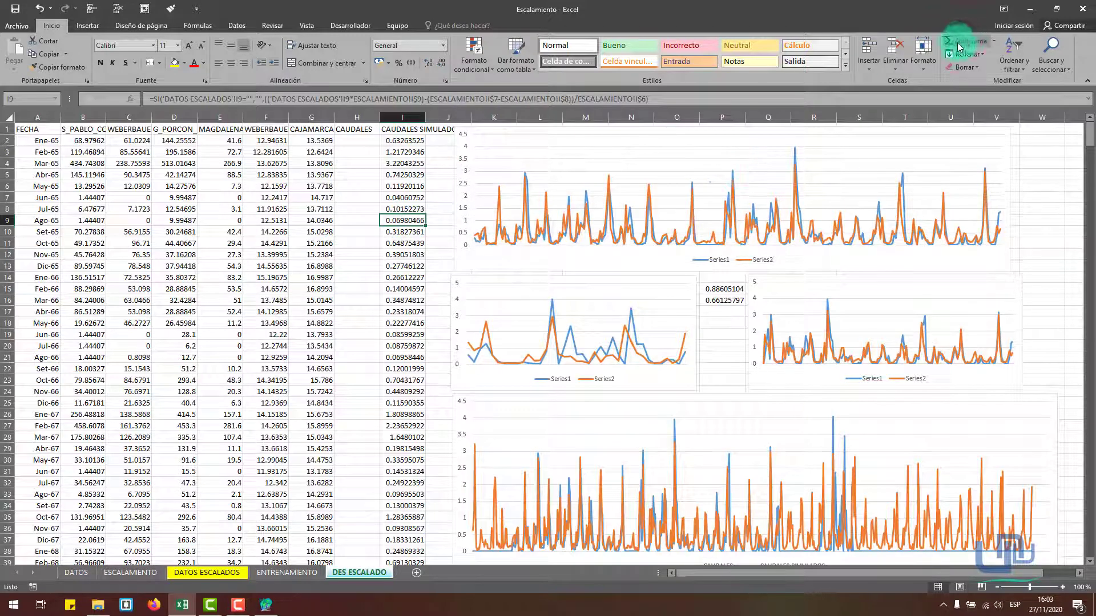
left_click(1028, 9)
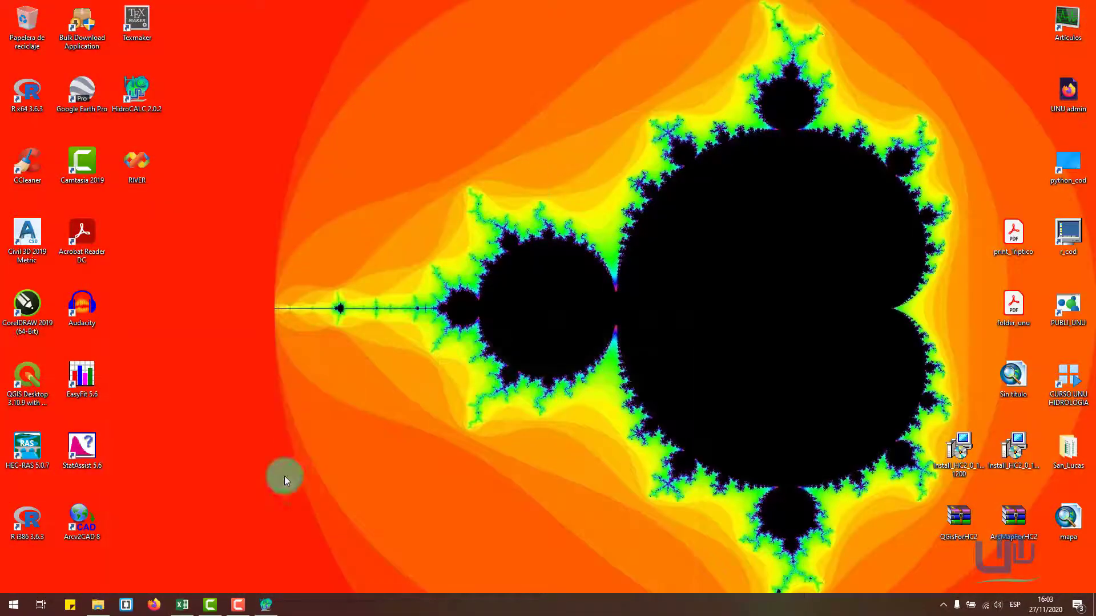
Examine the neuron counts of all three layers in HidroCALC, then view the DES ESCALADO sheet briefly and return to the perceptron window.
left_click(265, 605)
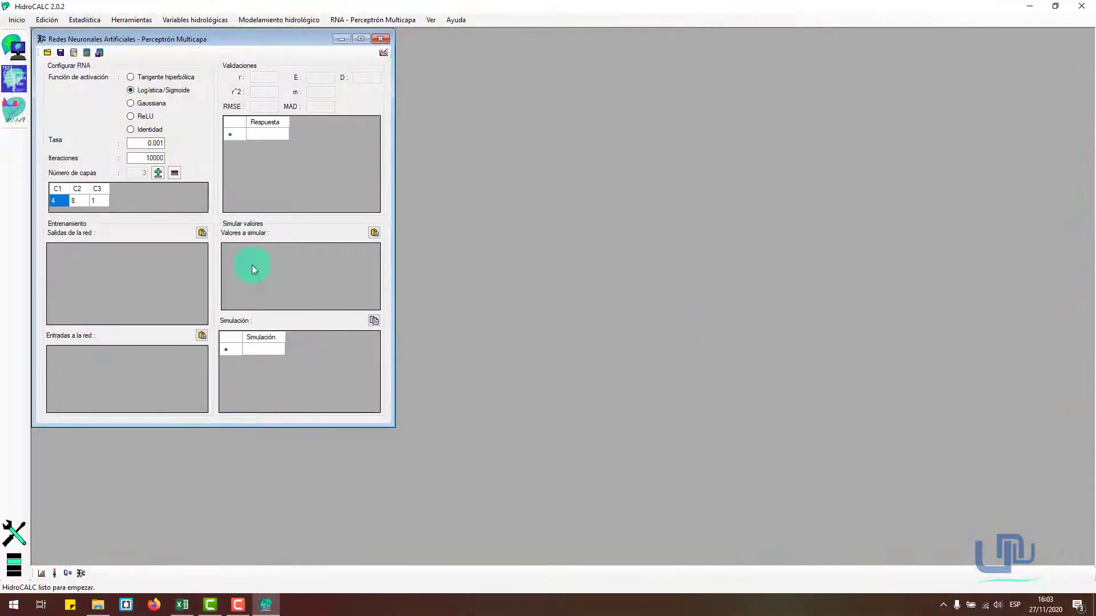
left_click(80, 201)
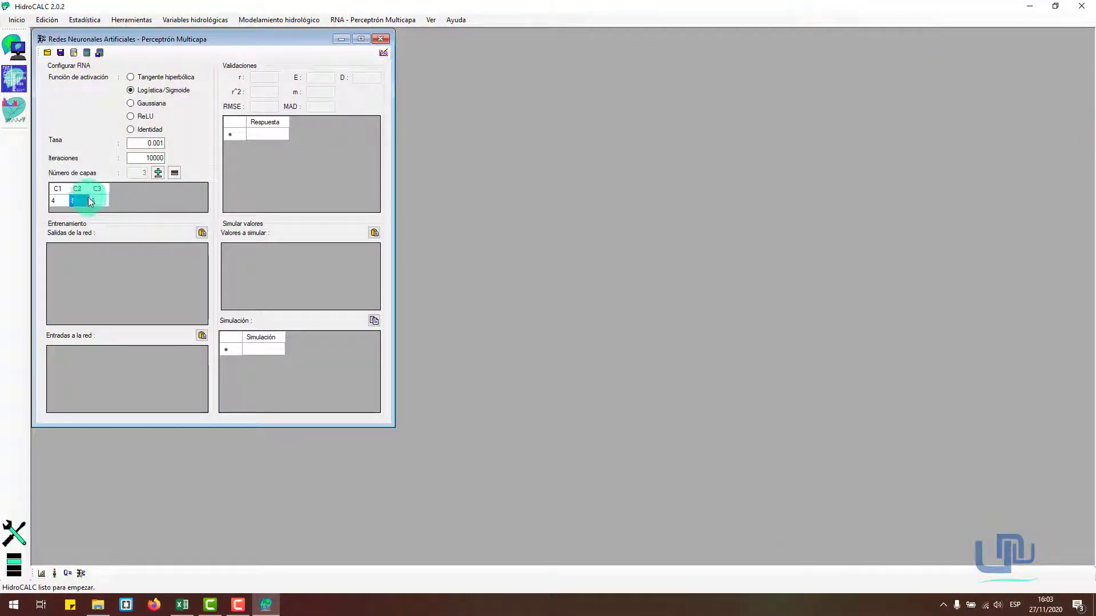
left_click(97, 200)
left_click(81, 203)
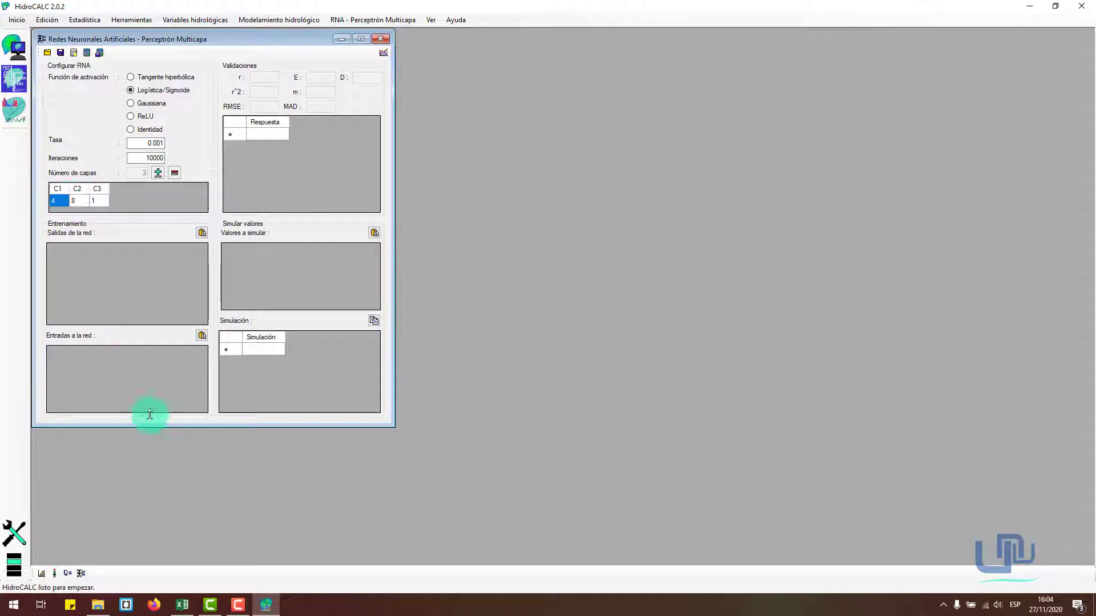
left_click(182, 604)
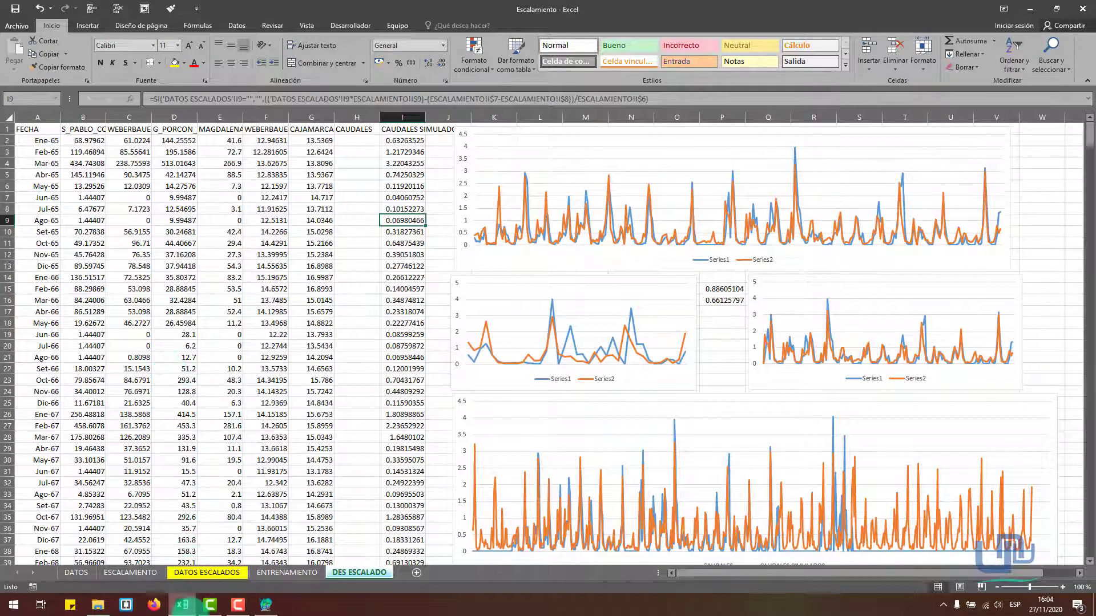
left_click(182, 604)
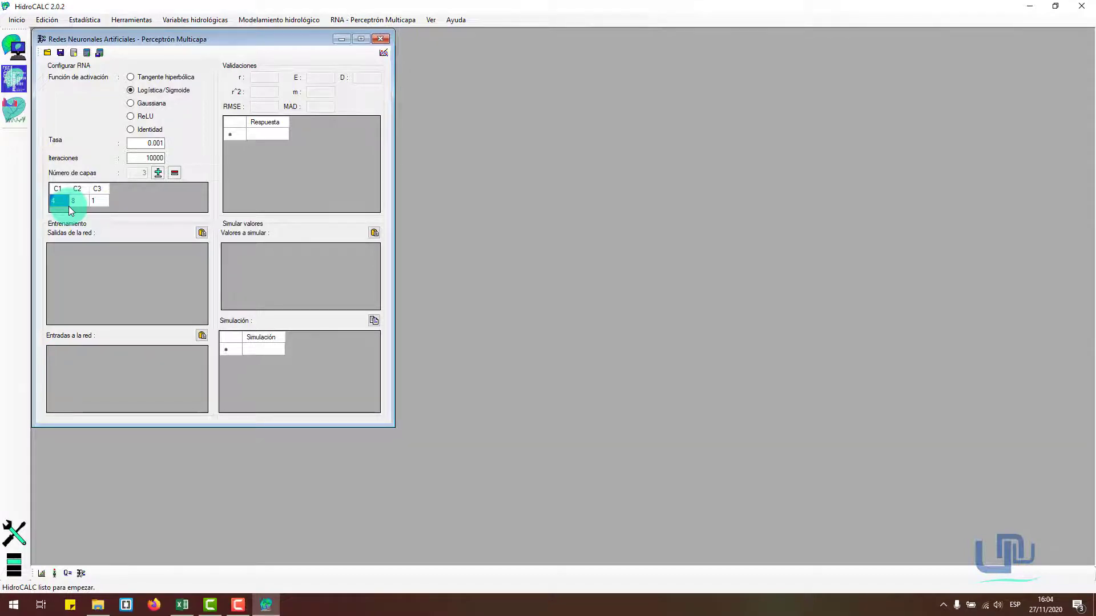
Set the first layer C1 to 2 neurons and select the C3 value.
left_click(58, 201)
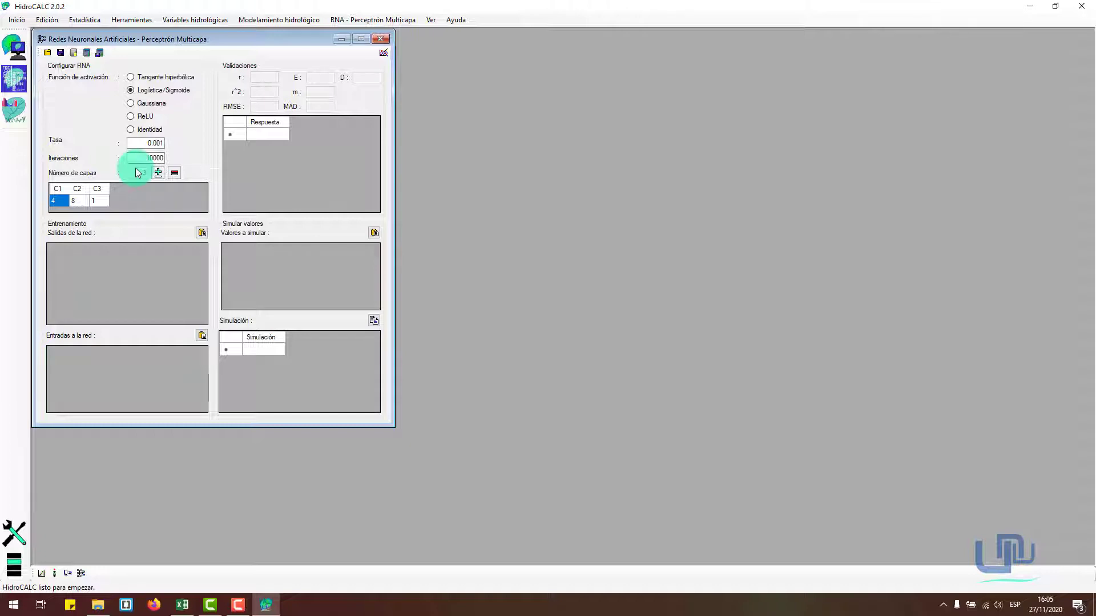
type("2")
key("Return")
left_click(102, 203)
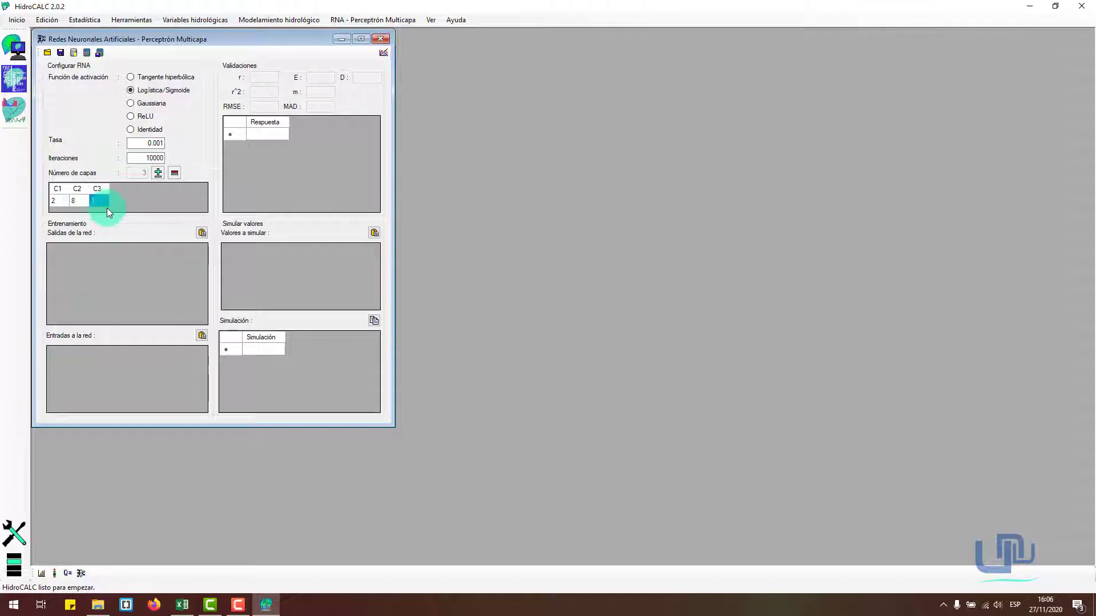
Select layer C2's neuron count in HidroCALC and examine the charts and the P15:P16 values on the DES ESCALADO sheet.
left_click(79, 201)
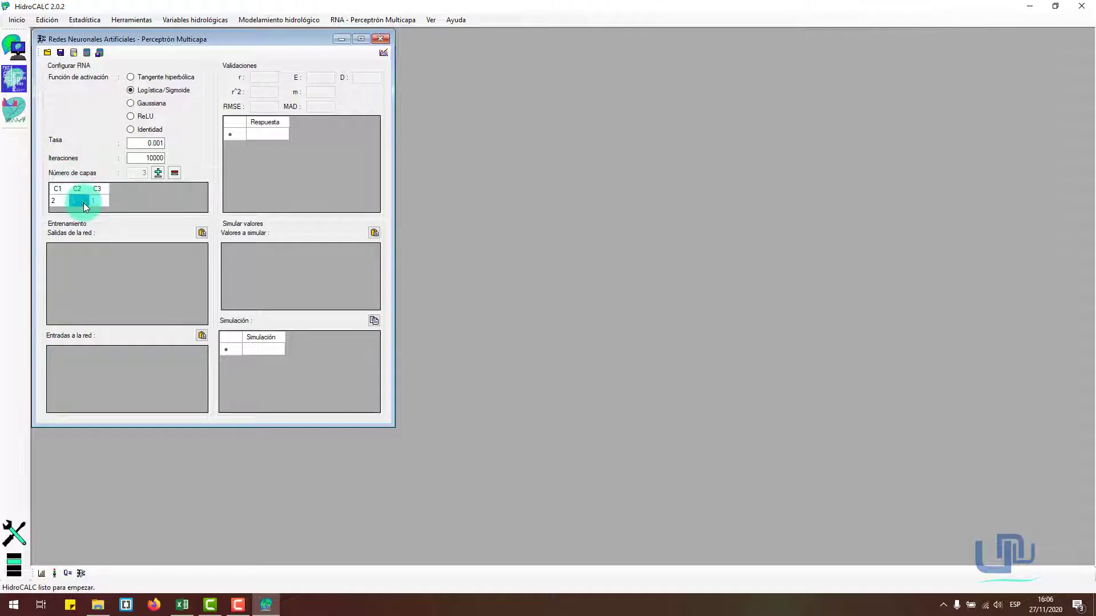
left_click(182, 604)
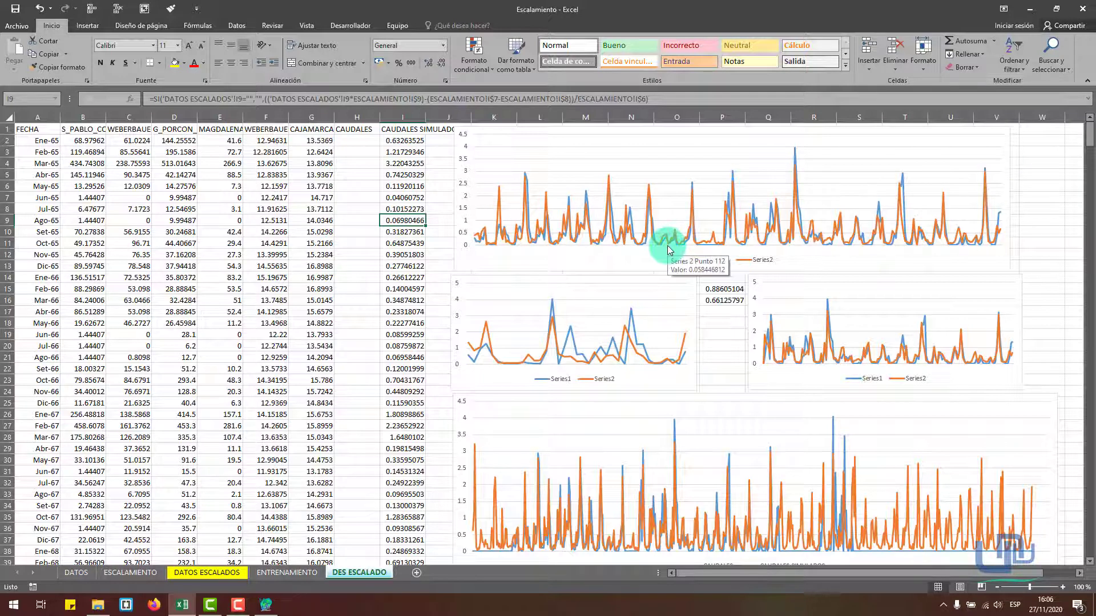
left_click(717, 321)
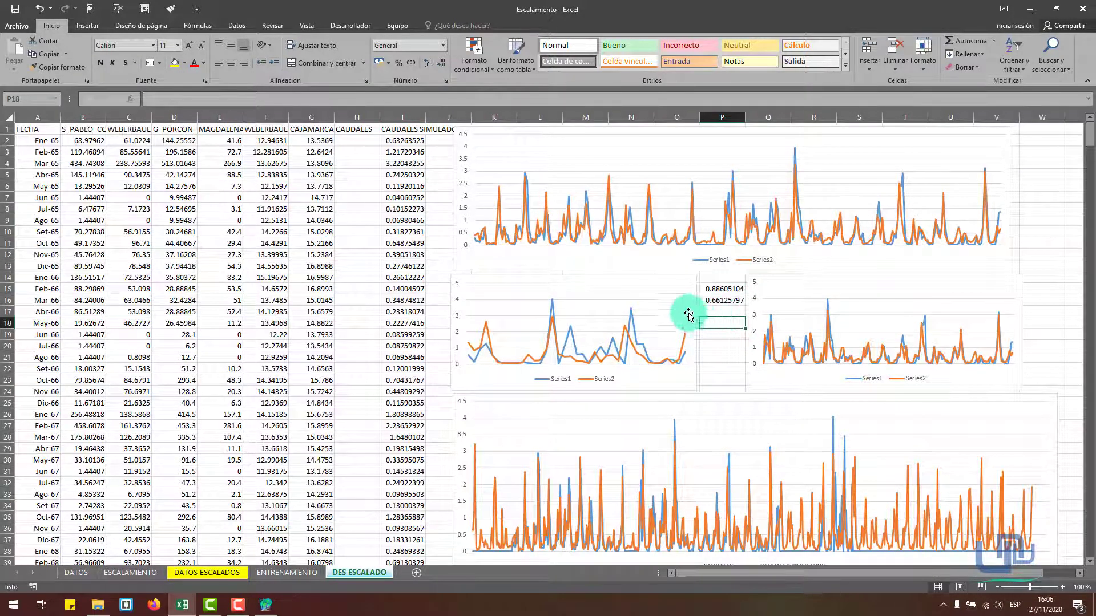
left_click(266, 605)
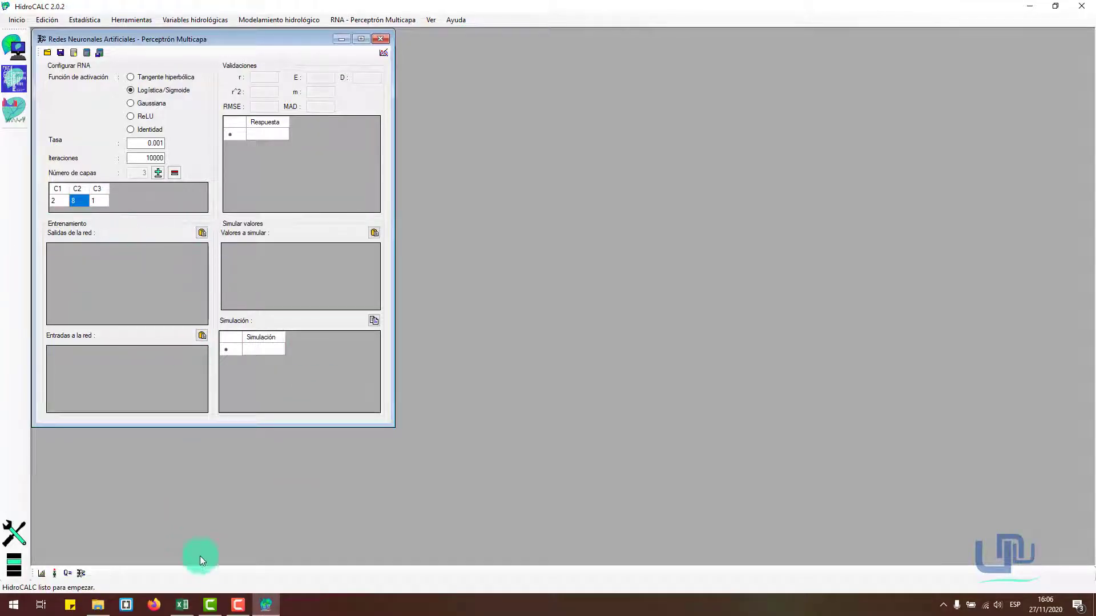
left_click(265, 605)
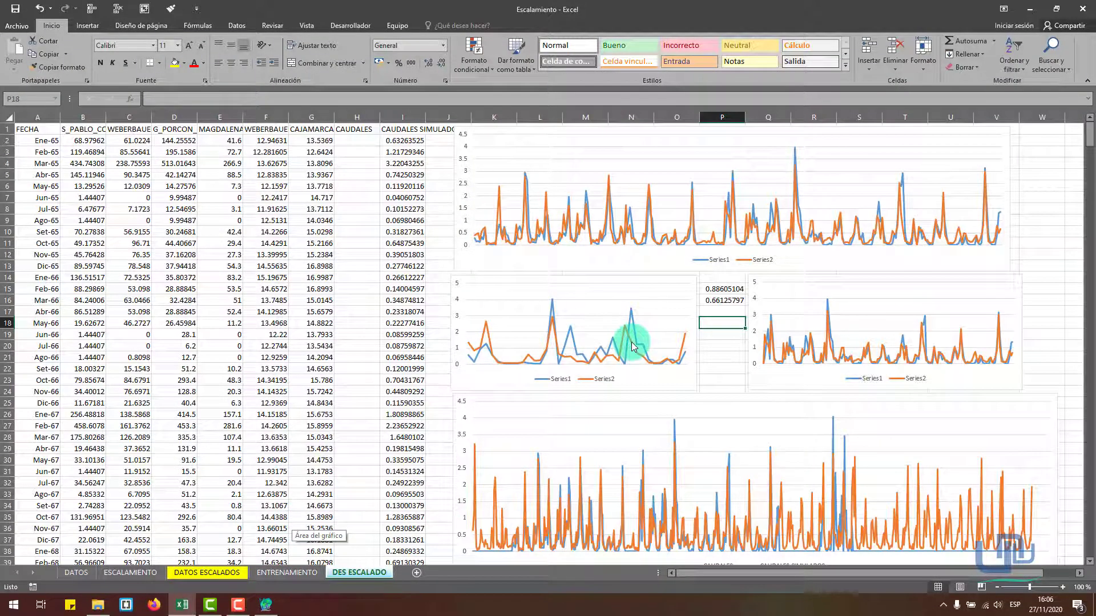
mouse_move(632, 346)
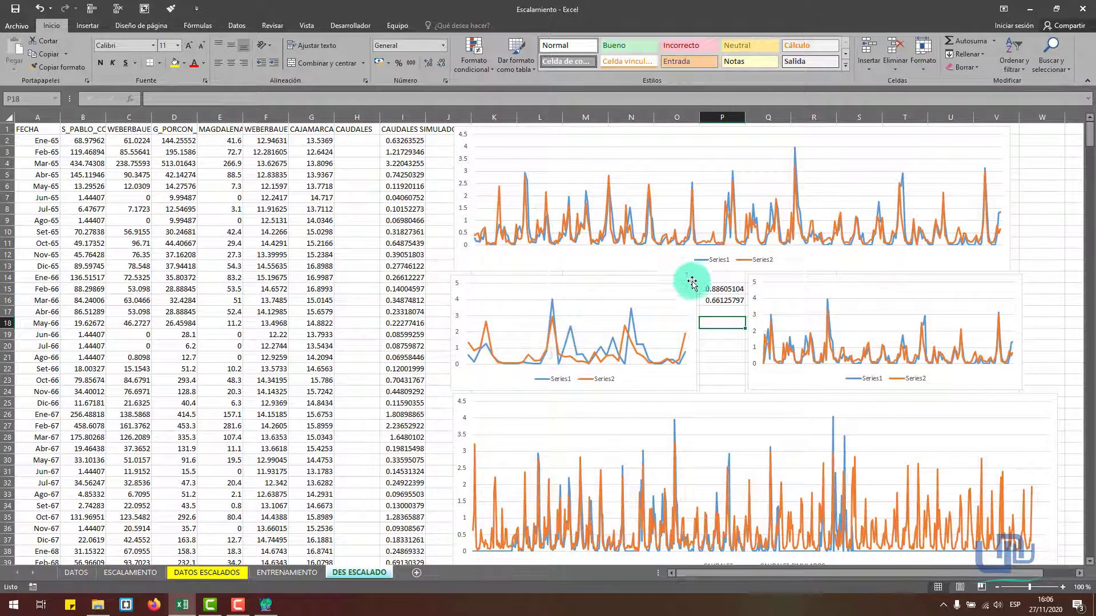
left_click(721, 292)
left_click(725, 334)
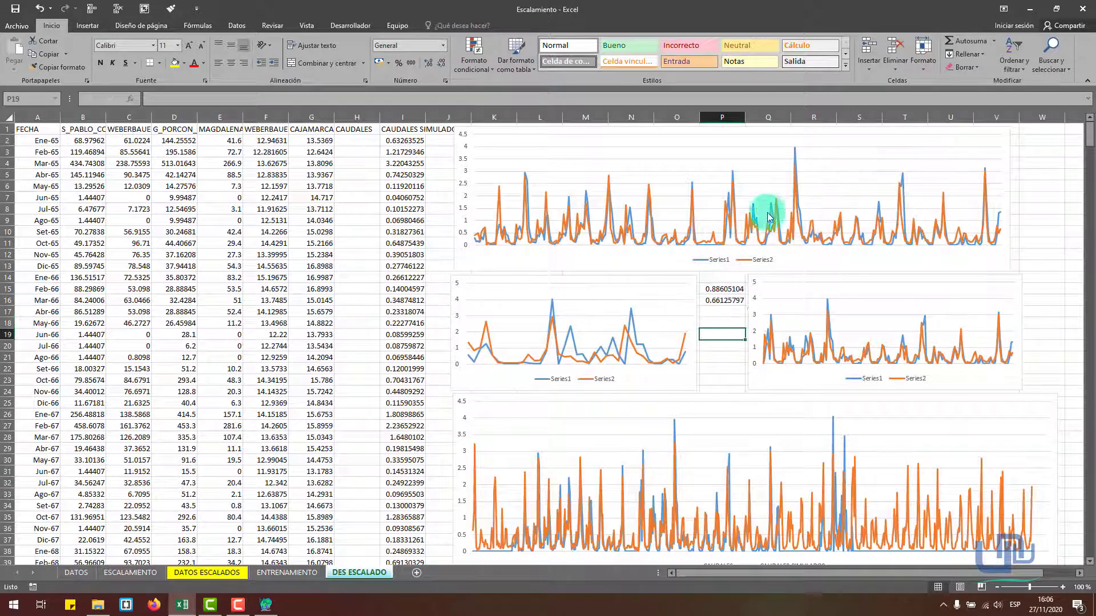
left_click(1030, 8)
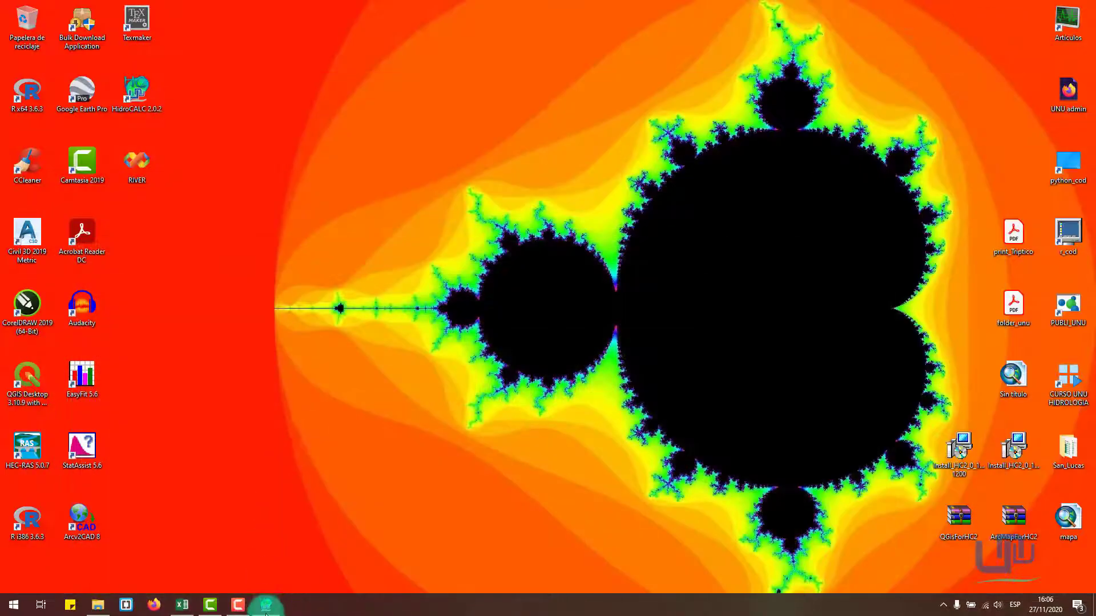
Compare the perceptron settings in HidroCALC with the simulated flow charts in the Escalamiento workbook, alternating between both programs.
left_click(266, 605)
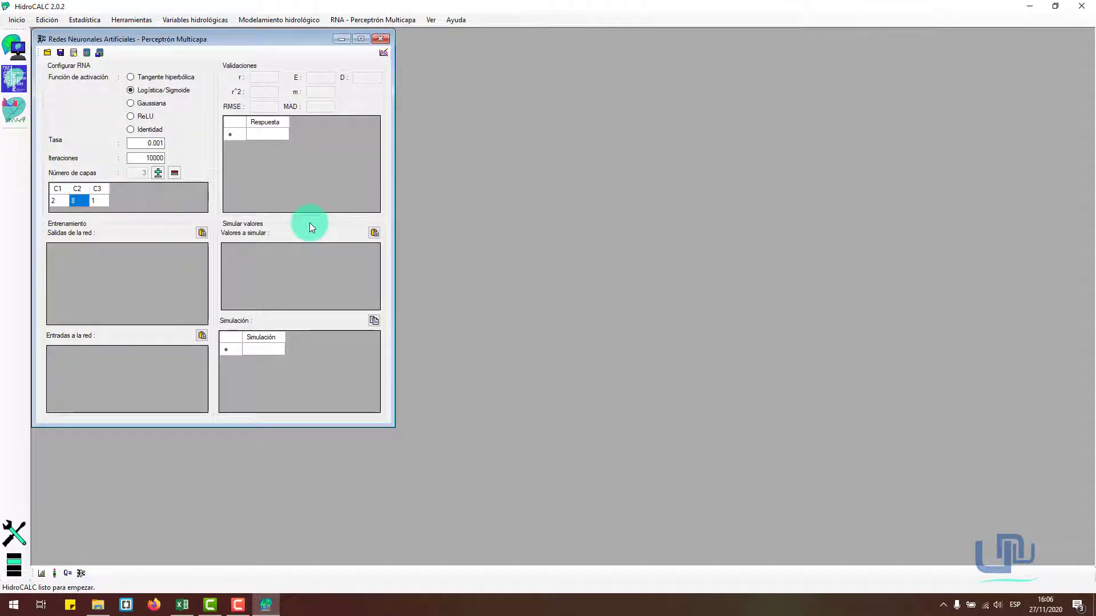
left_click(182, 605)
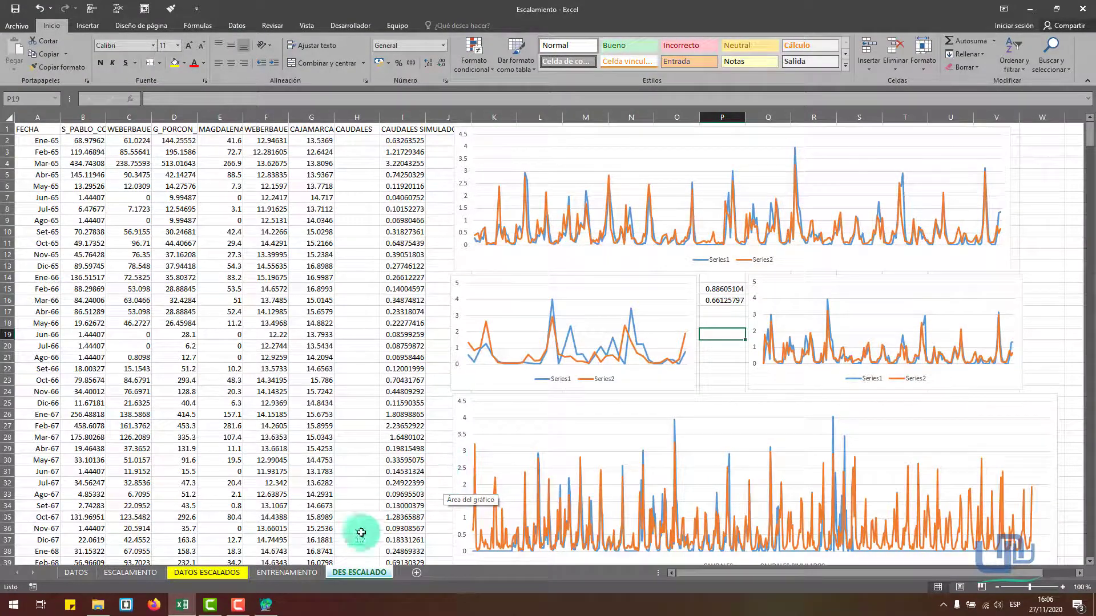
left_click(267, 602)
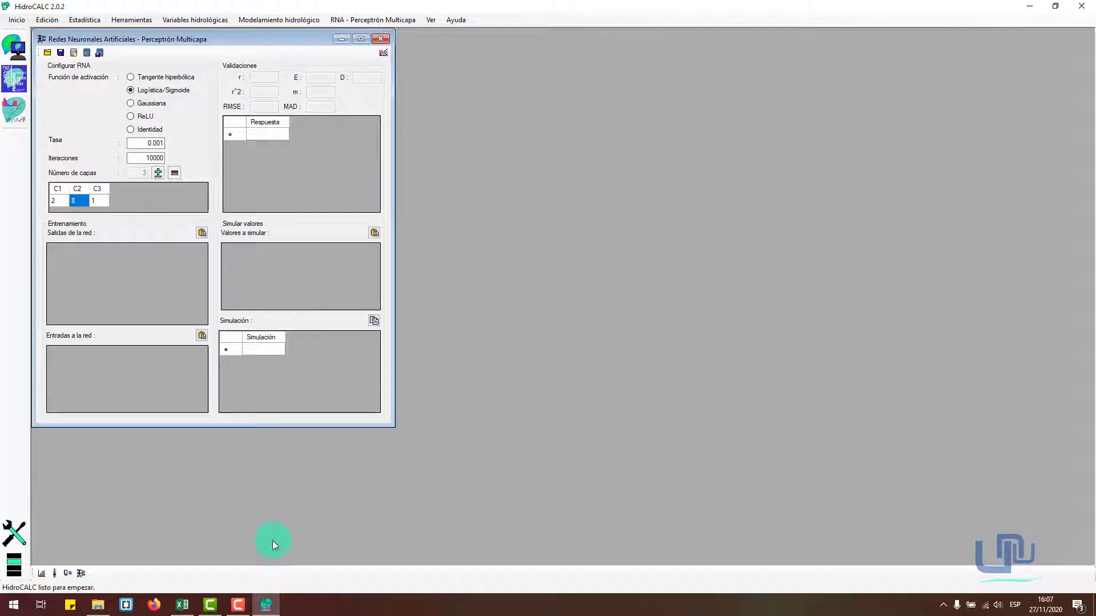
left_click(182, 605)
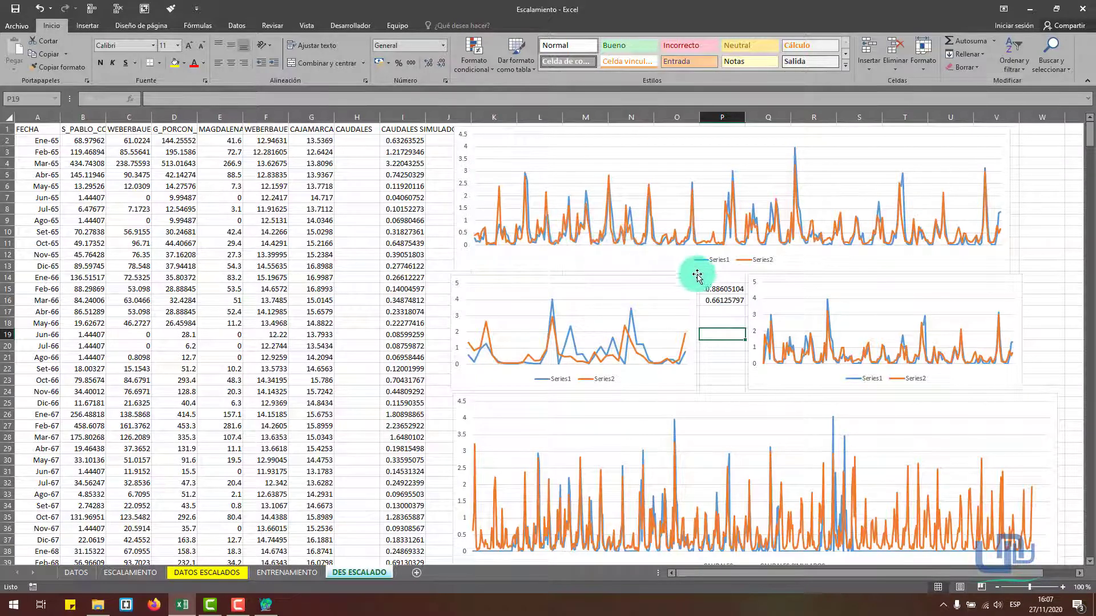
left_click(1029, 9)
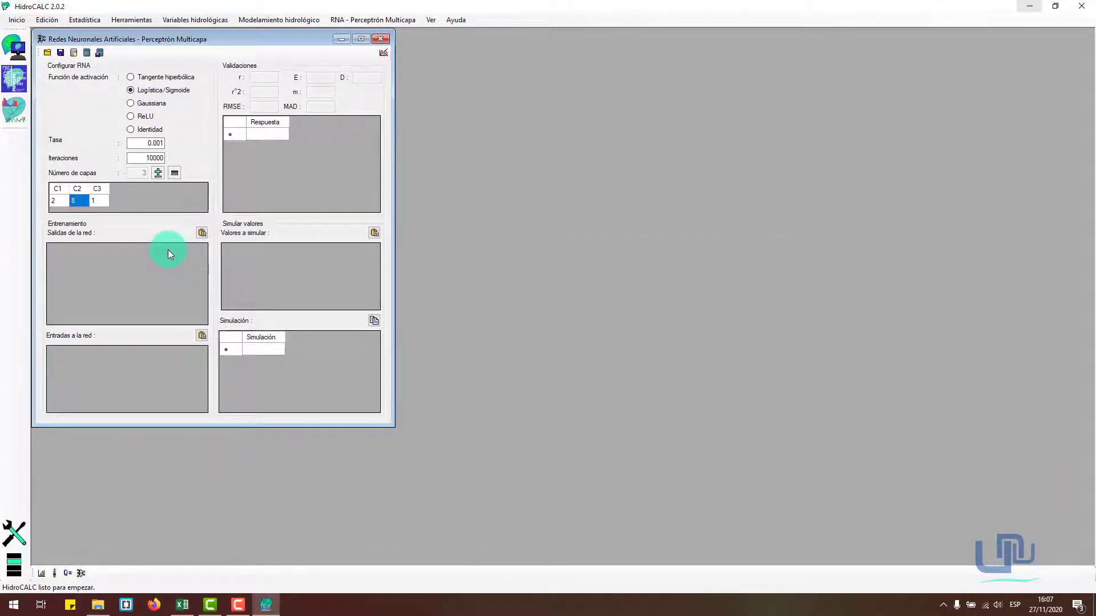
left_click(182, 605)
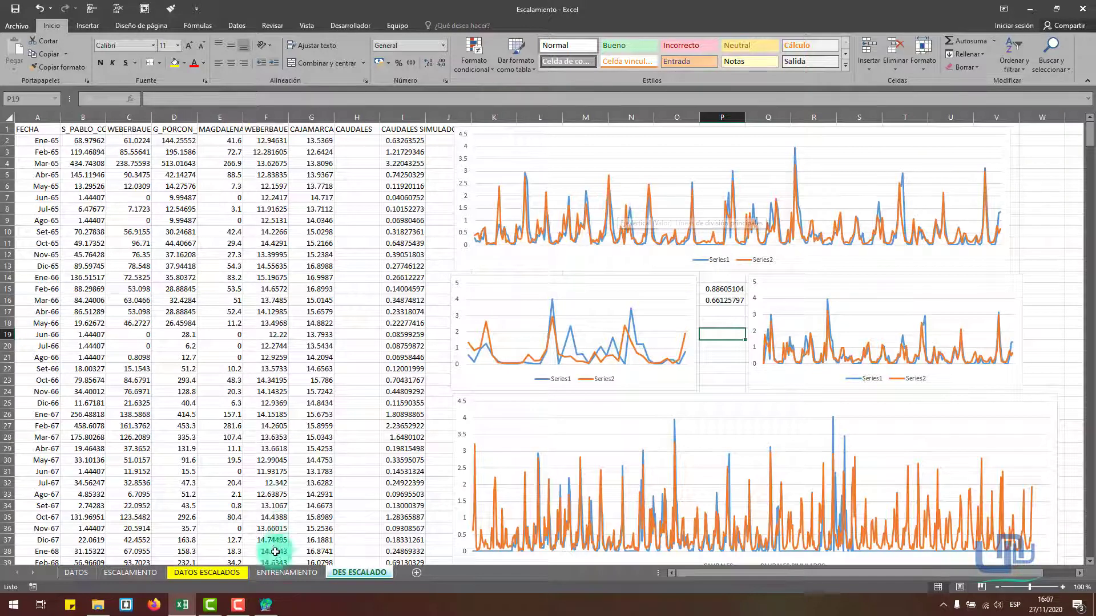
Return to HidroCALC and set the second layer C2 to 24 neurons.
left_click(265, 605)
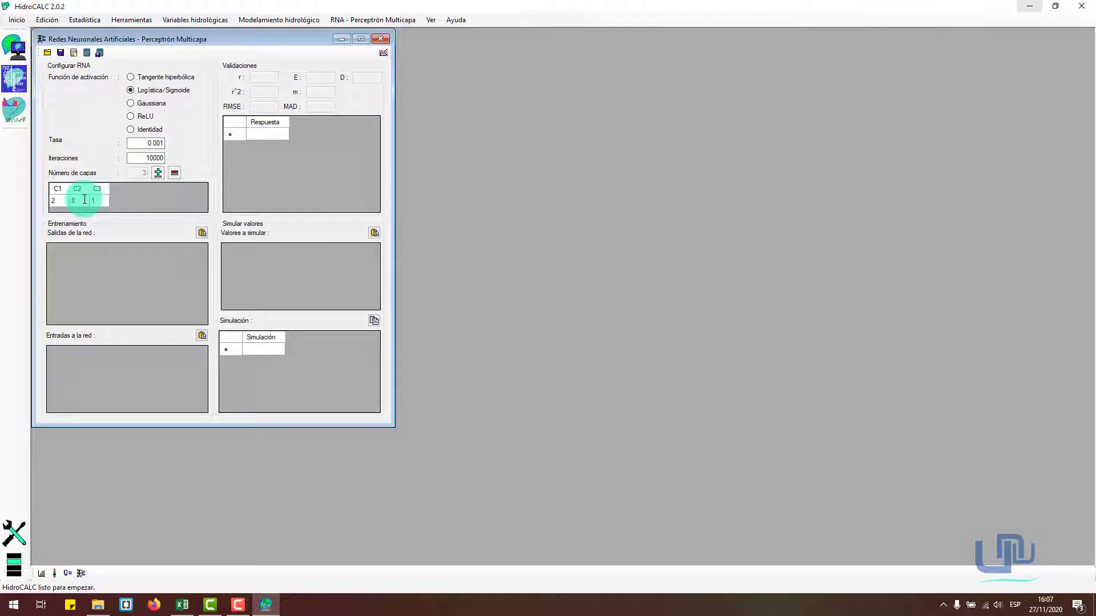
type("12")
key("Left")
left_click(85, 200)
type("24")
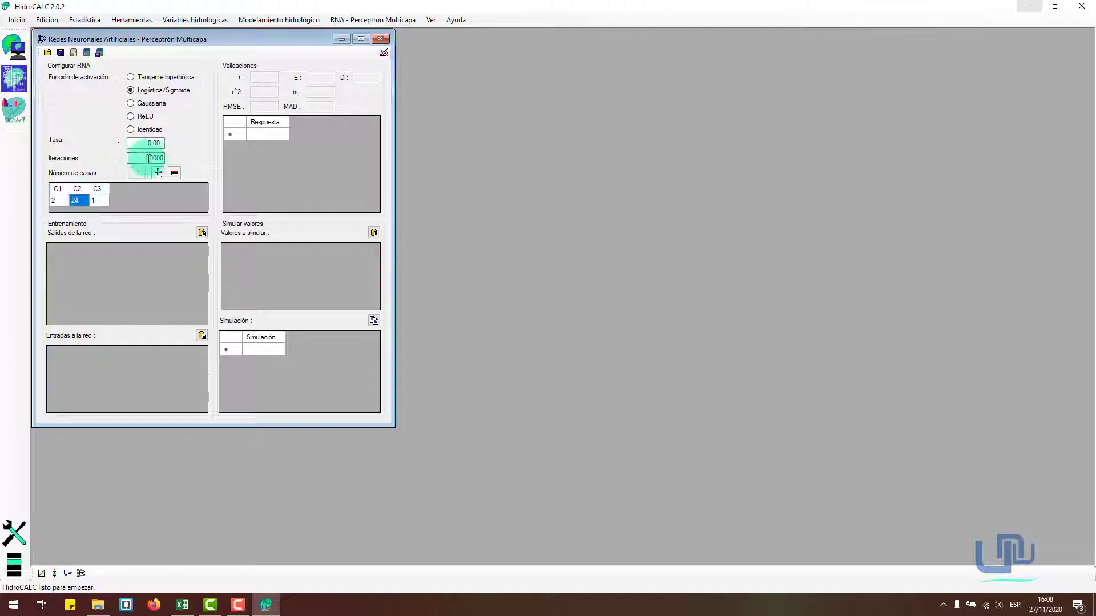
Set the perceptron's Iteraciones to 1000.
left_click_drag(160, 158, 179, 159)
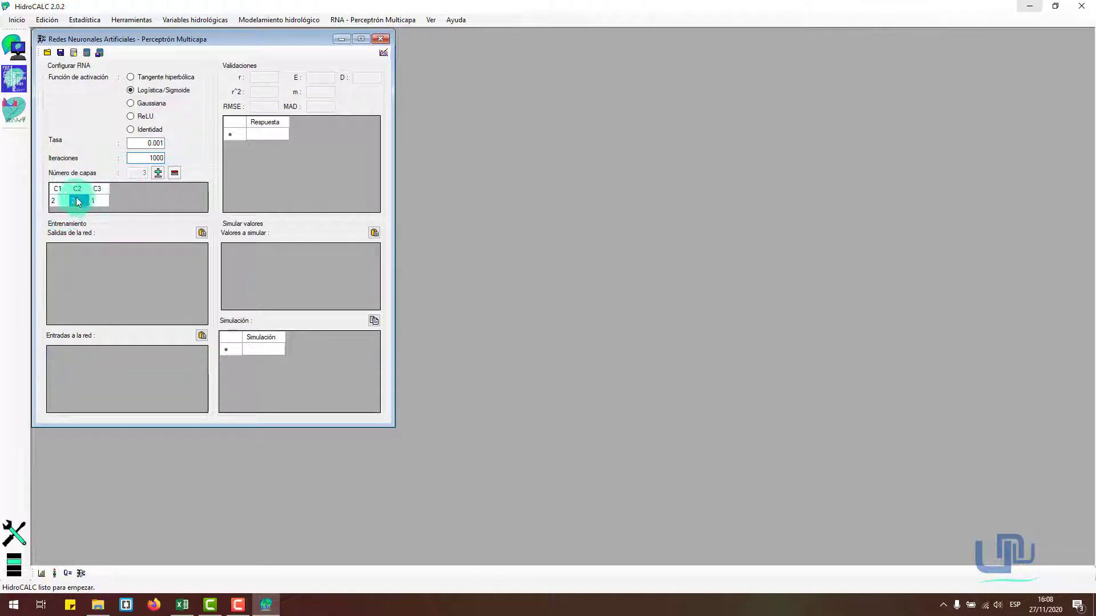
left_click(50, 222)
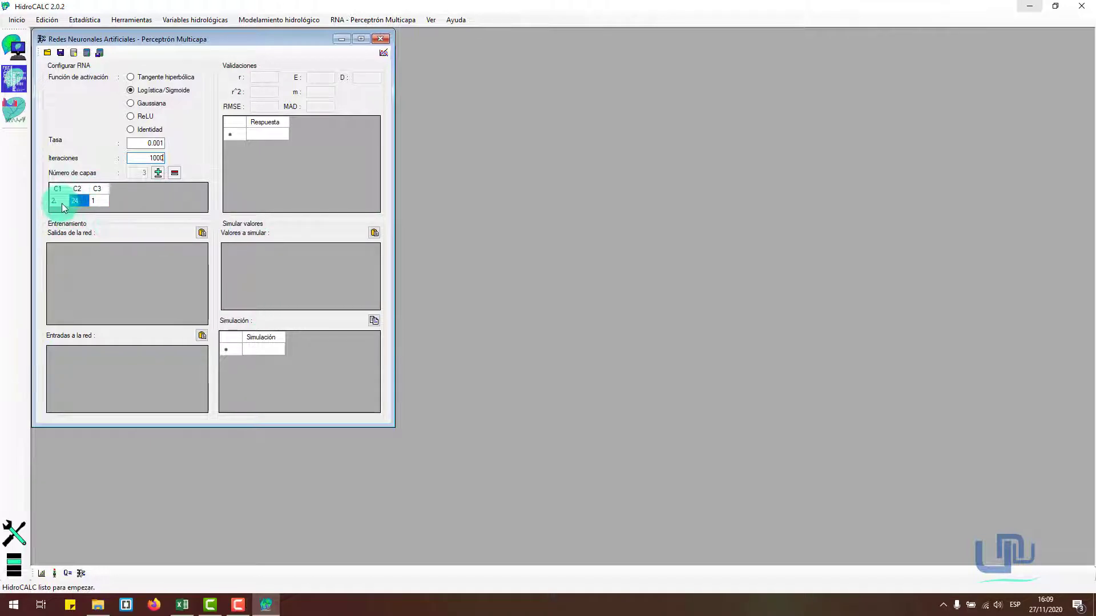
type("4")
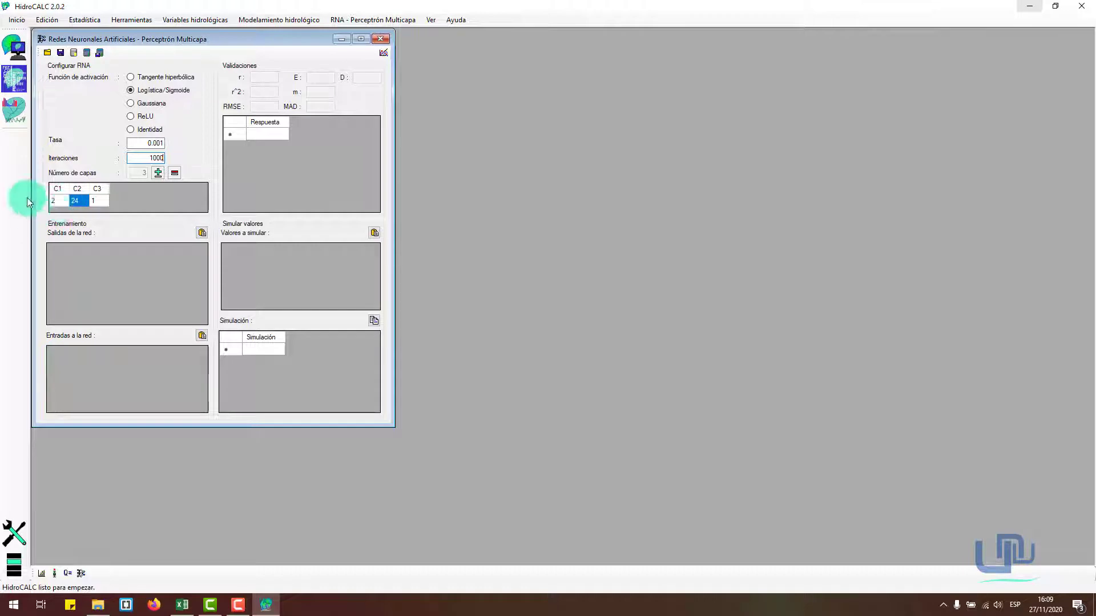
Copy the six station columns B1:G226 from the ENTRENAMIENTO sheet in Excel and paste them into HidroCALC as Entradas a la red.
left_click(193, 613)
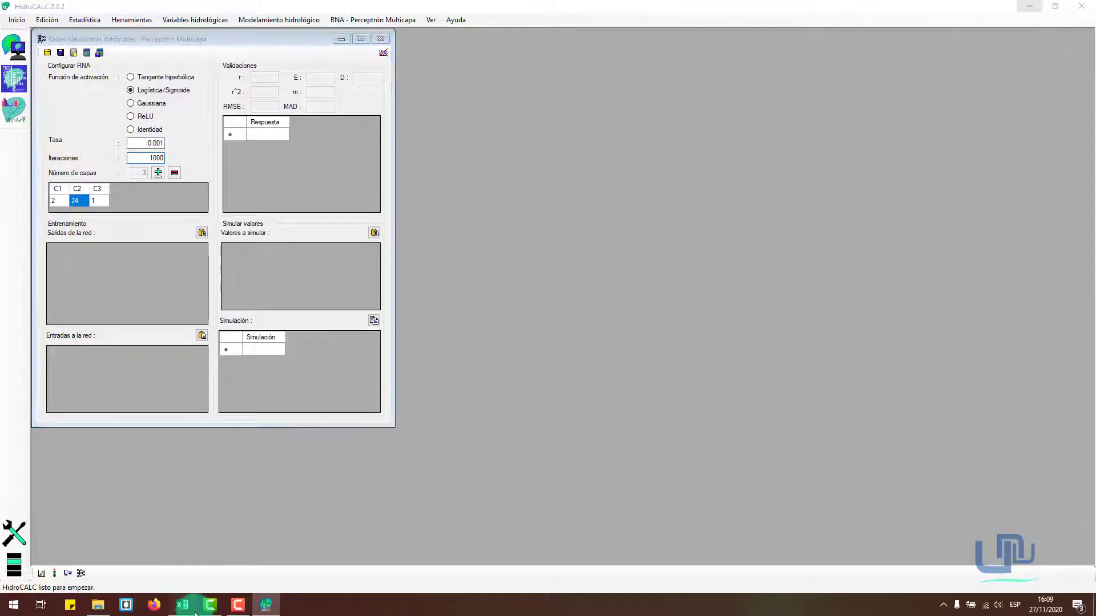
left_click(287, 573)
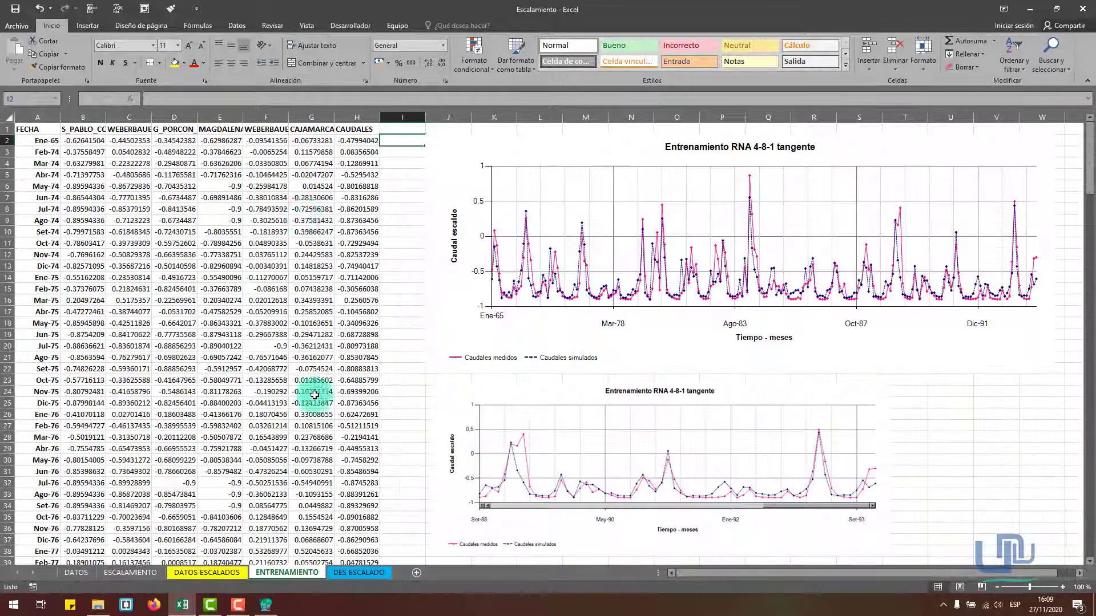
left_click_drag(314, 131, 91, 209)
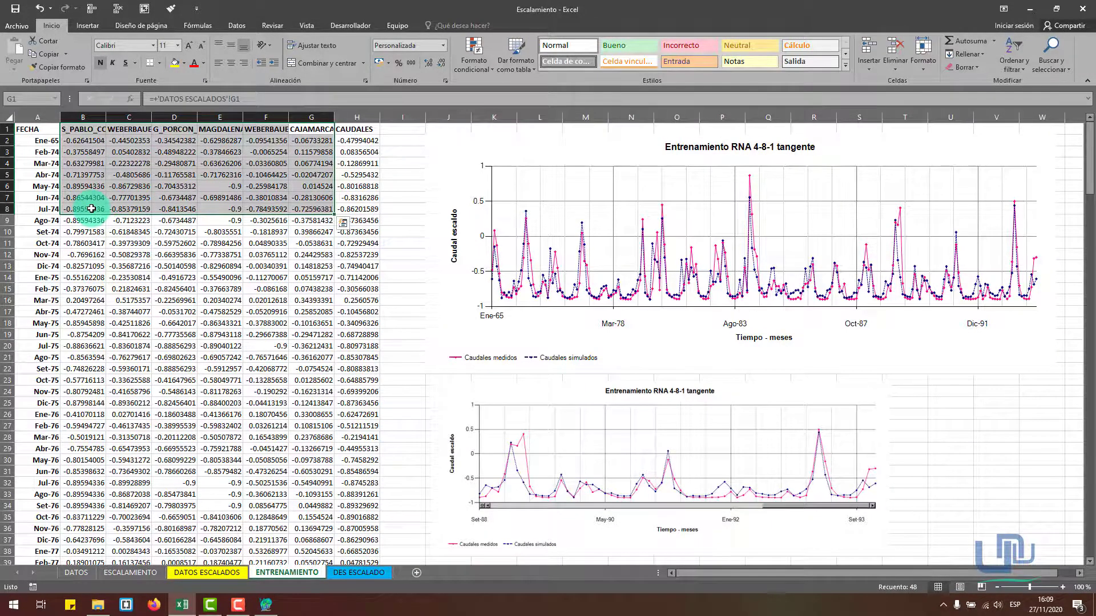
key("ctrl+shift+Down")
key("ctrl+c")
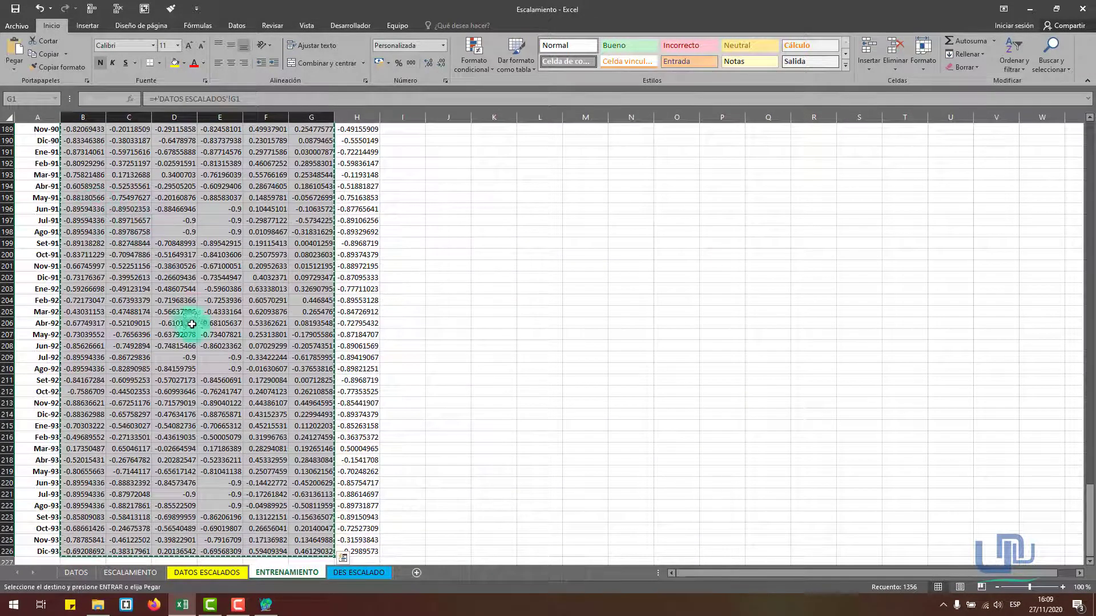
key("alt")
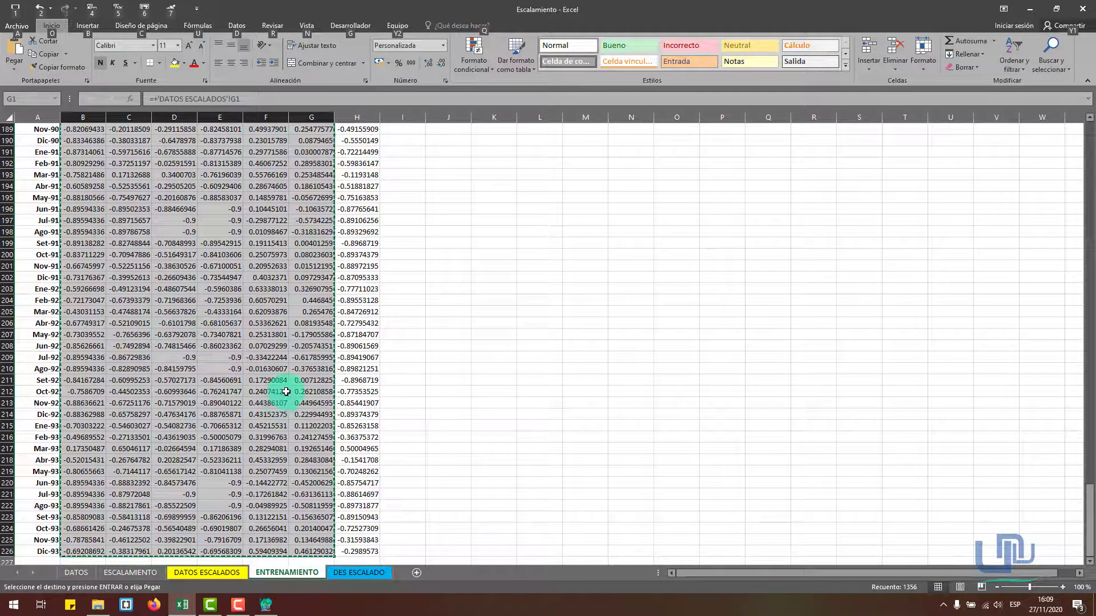
left_click(265, 604)
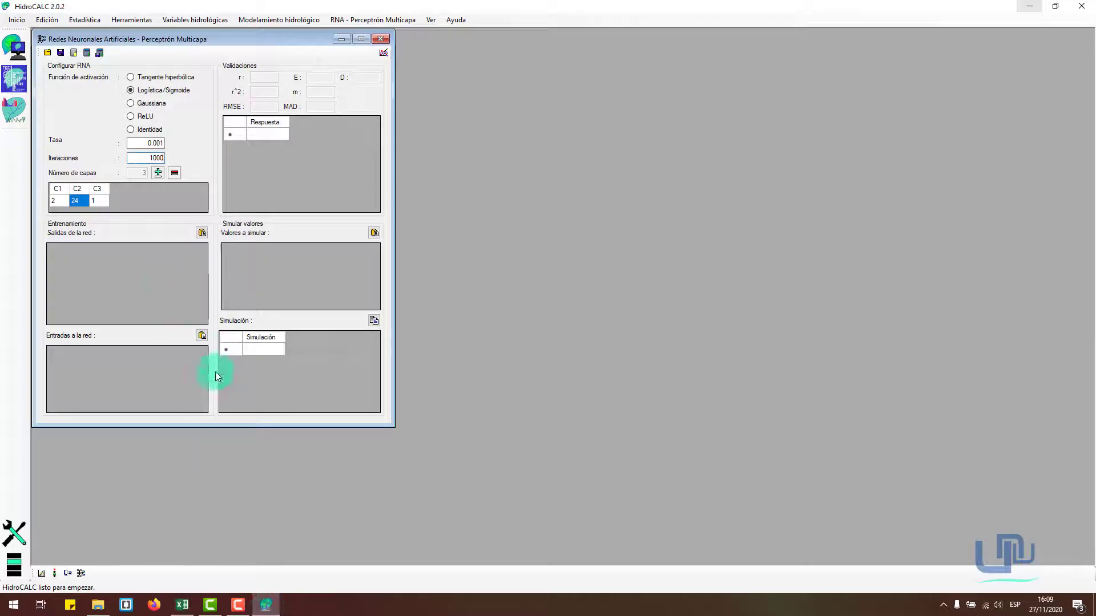
left_click(202, 334)
Copy the CAUDALES column H1:H226 from the ENTRENAMIENTO sheet and paste it into HidroCALC as Salidas de la red.
key("alt+Tab")
left_click(359, 551)
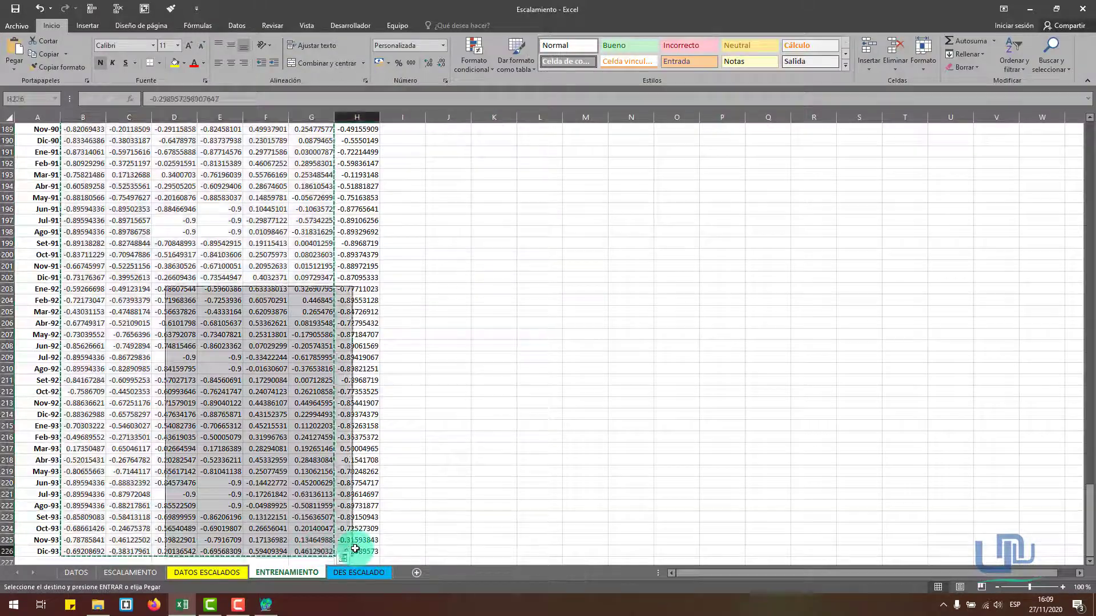
key("ctrl+shift+Up")
key("ctrl+c")
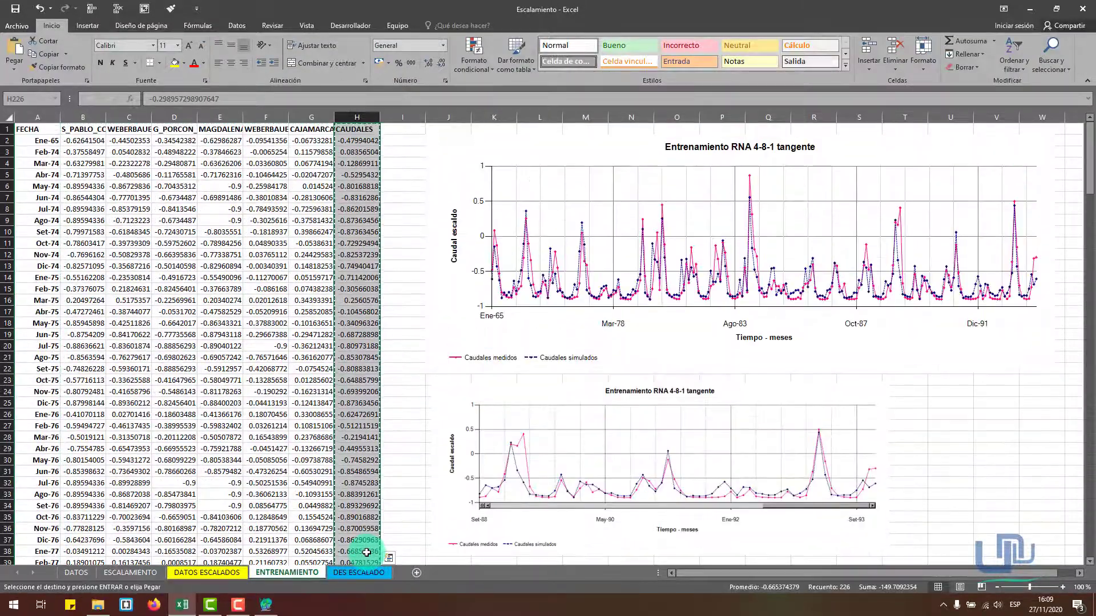
key("alt+Tab")
left_click(202, 232)
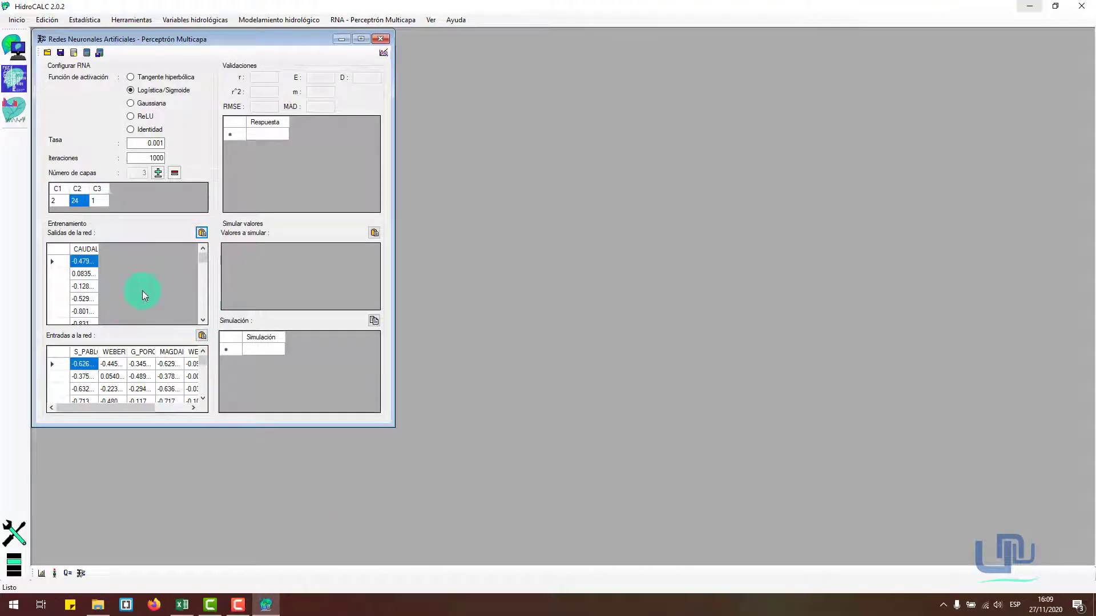
Set the activation function to Tangente hiperbólica and check the scaled data on the DATOS ESCALADOS and ENTRENAMIENTO sheets before returning to HidroCALC.
left_click(172, 79)
left_click(182, 605)
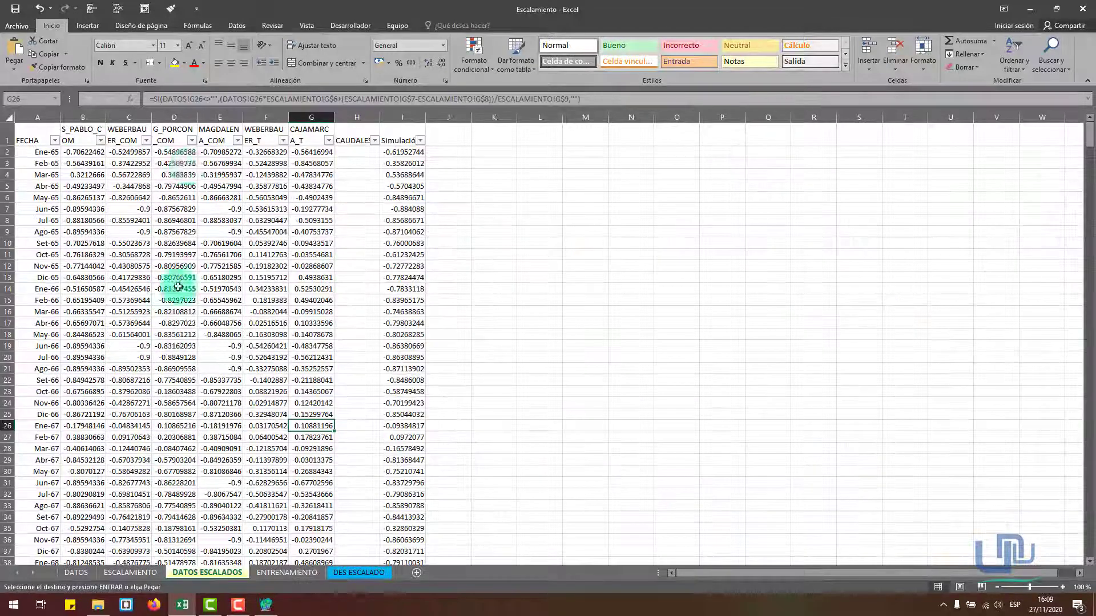
left_click(298, 572)
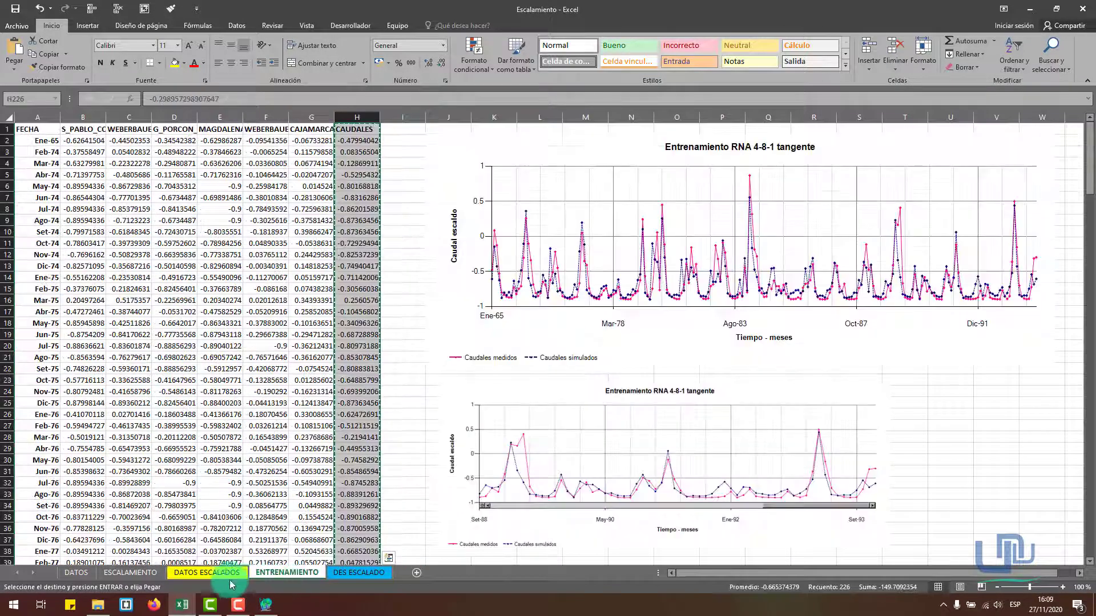
left_click(265, 605)
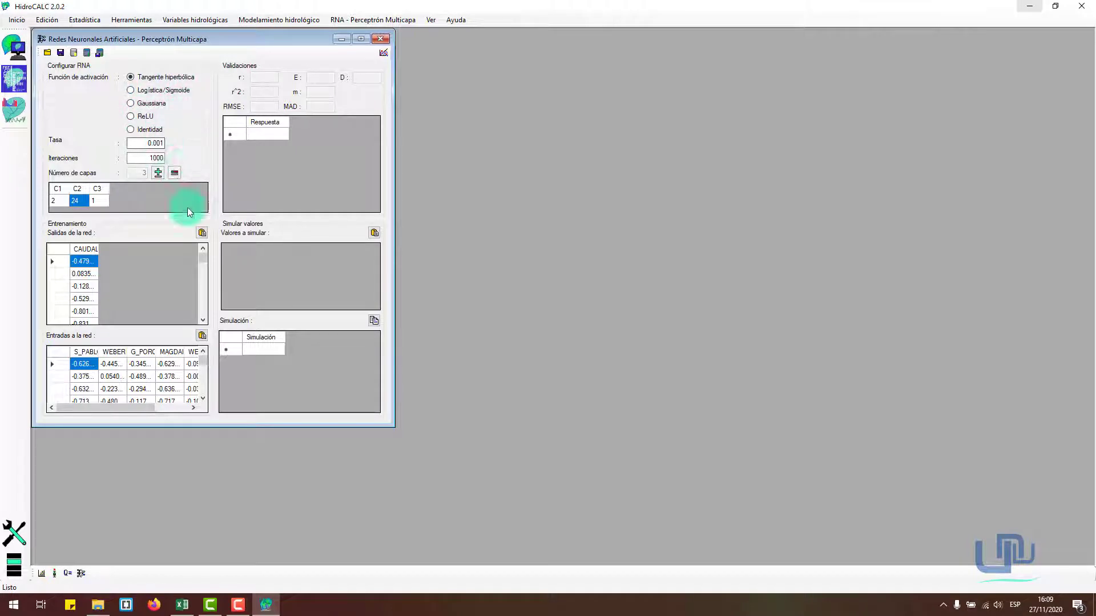
Train the network for 1000 iterations and open the series chart comparing CAUDALES with Respuesta.
left_click(74, 57)
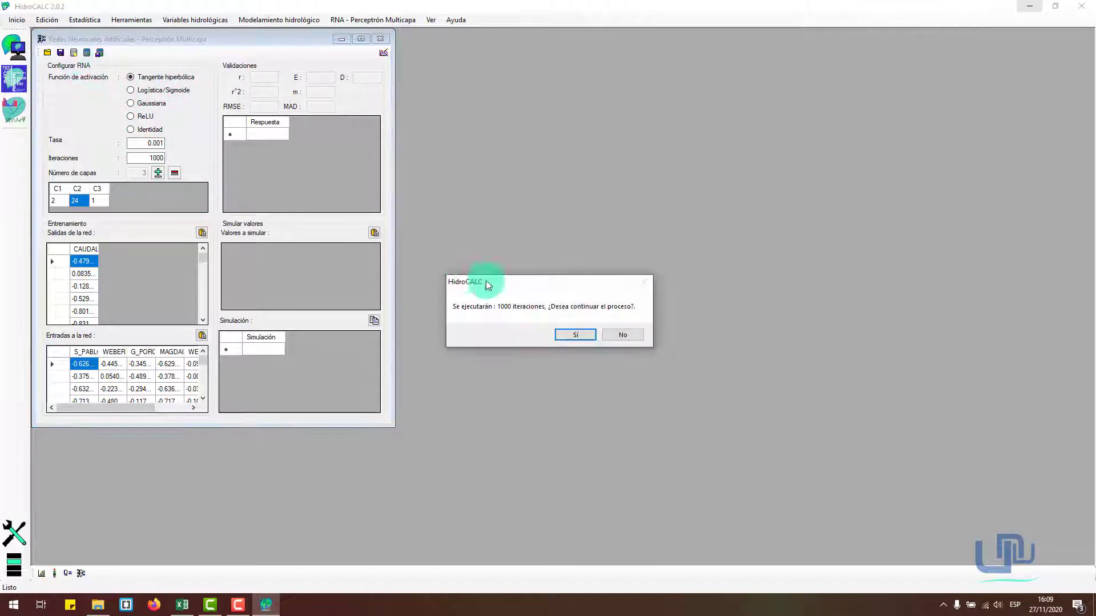
left_click(577, 336)
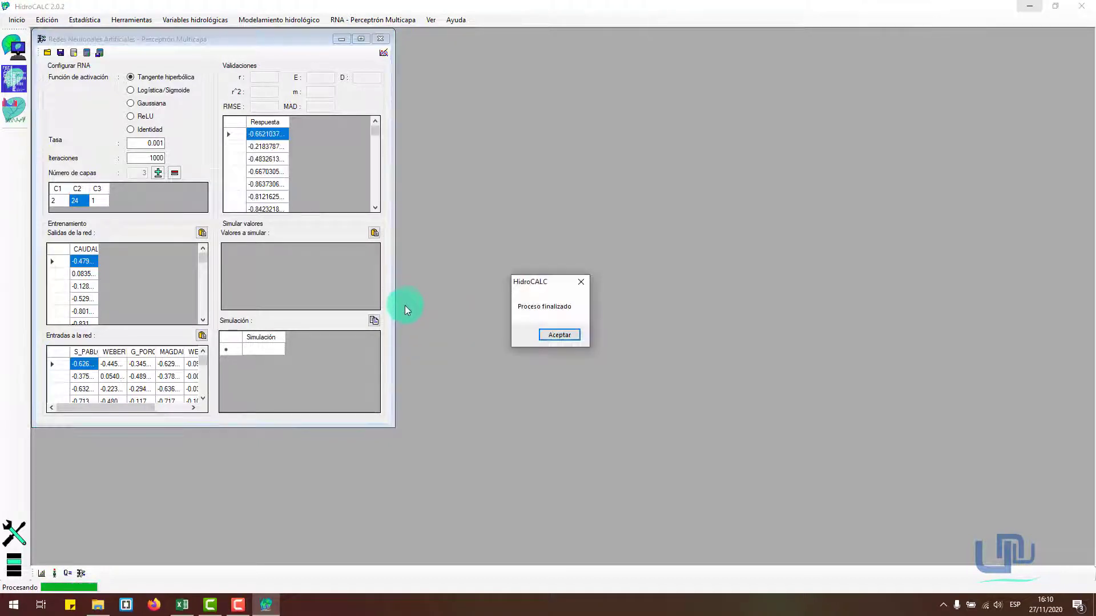
left_click(551, 336)
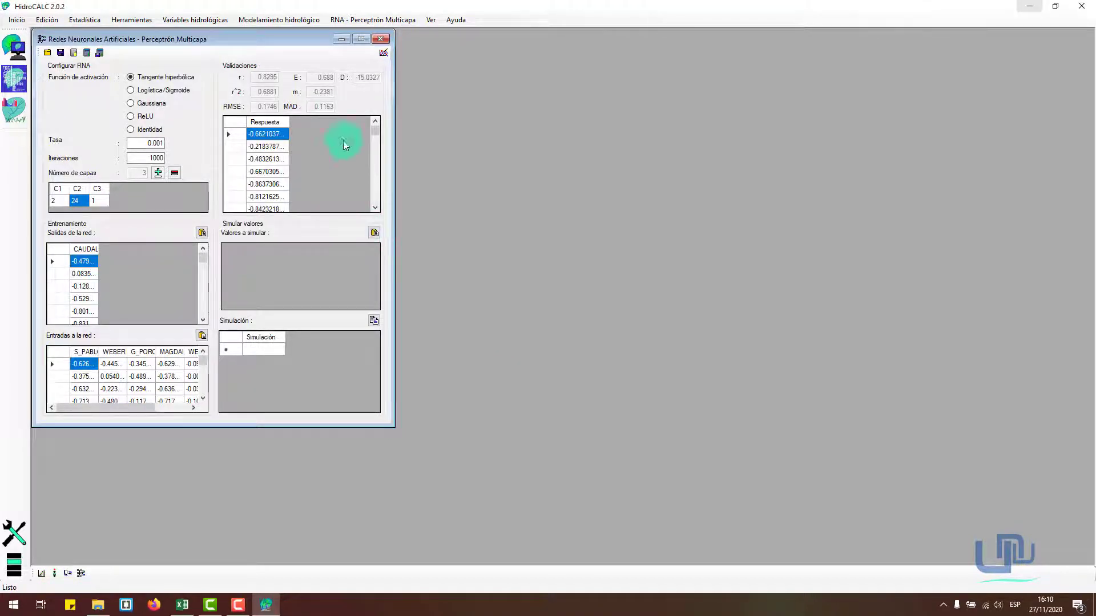
left_click(383, 52)
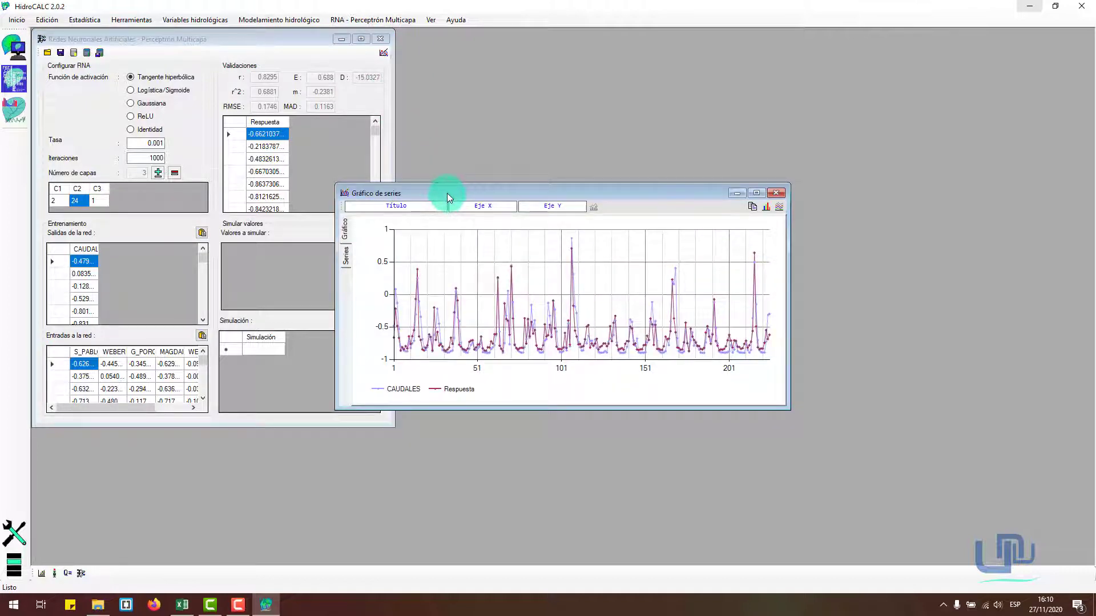
Zoom in on the last third of the series chart, compare CAUDALES with Respuesta along the record, and close the chart.
left_click_drag(447, 192, 503, 154)
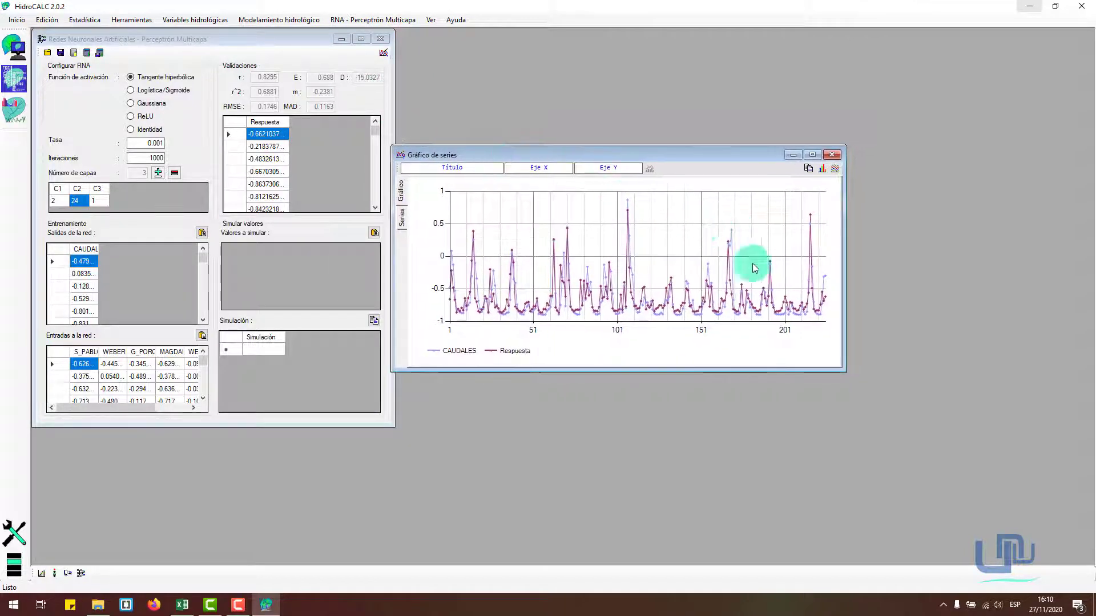
left_click_drag(755, 268, 874, 348)
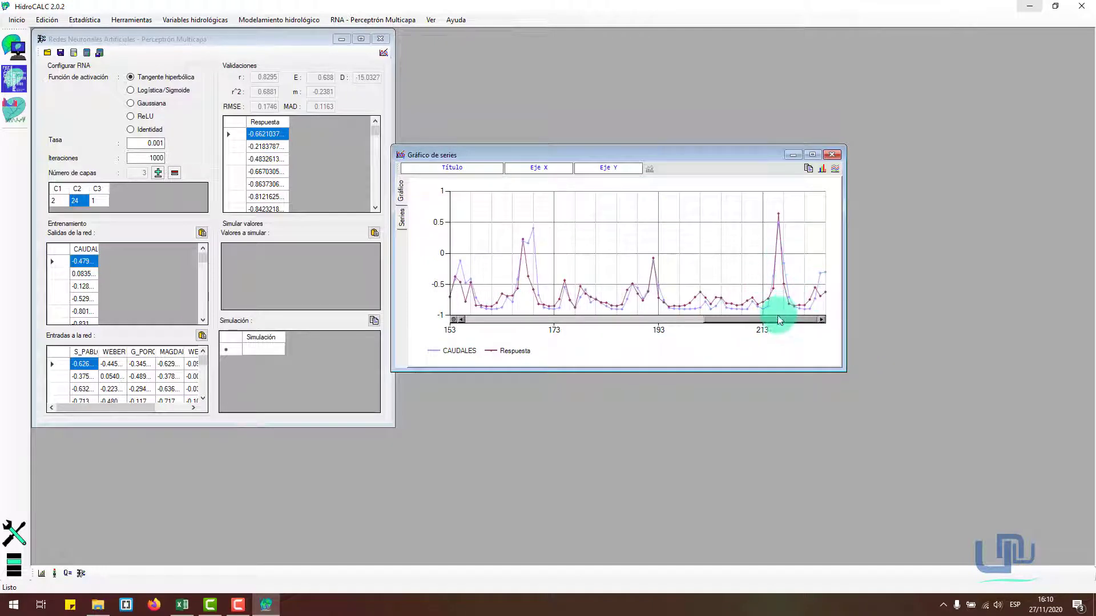
left_click_drag(767, 318, 500, 311)
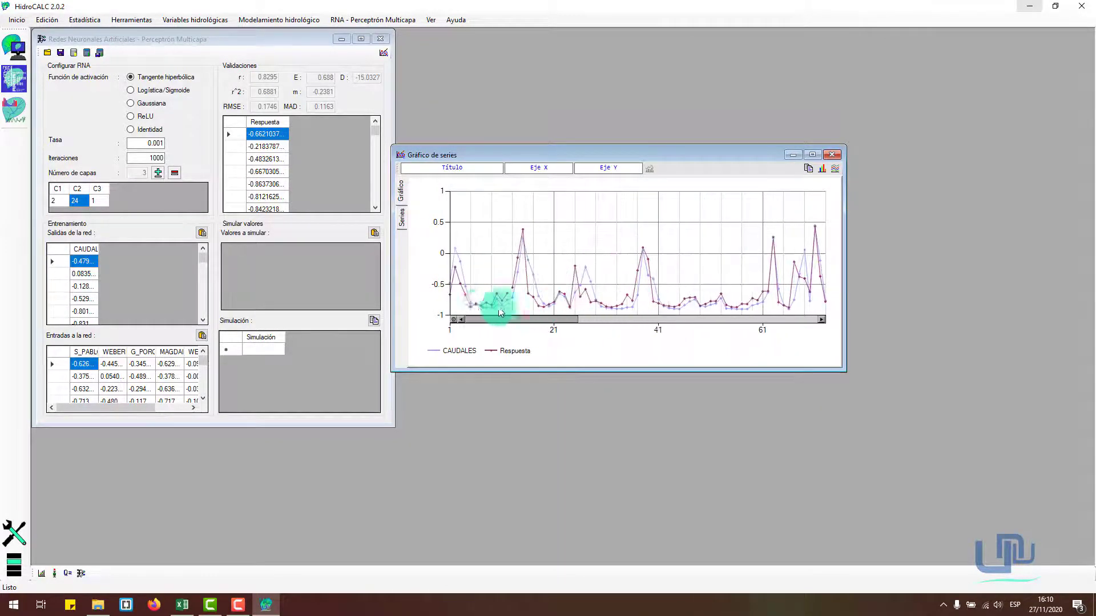
left_click(829, 155)
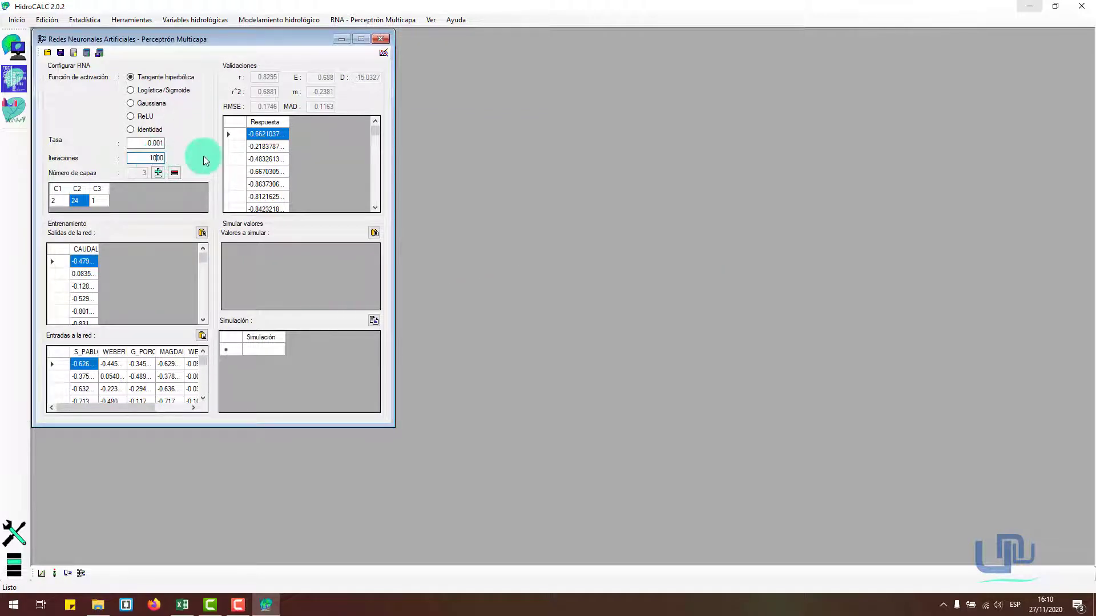
Retrain the network with 10000 iterations and check the resulting CAUDALES and Respuesta series chart.
type("0")
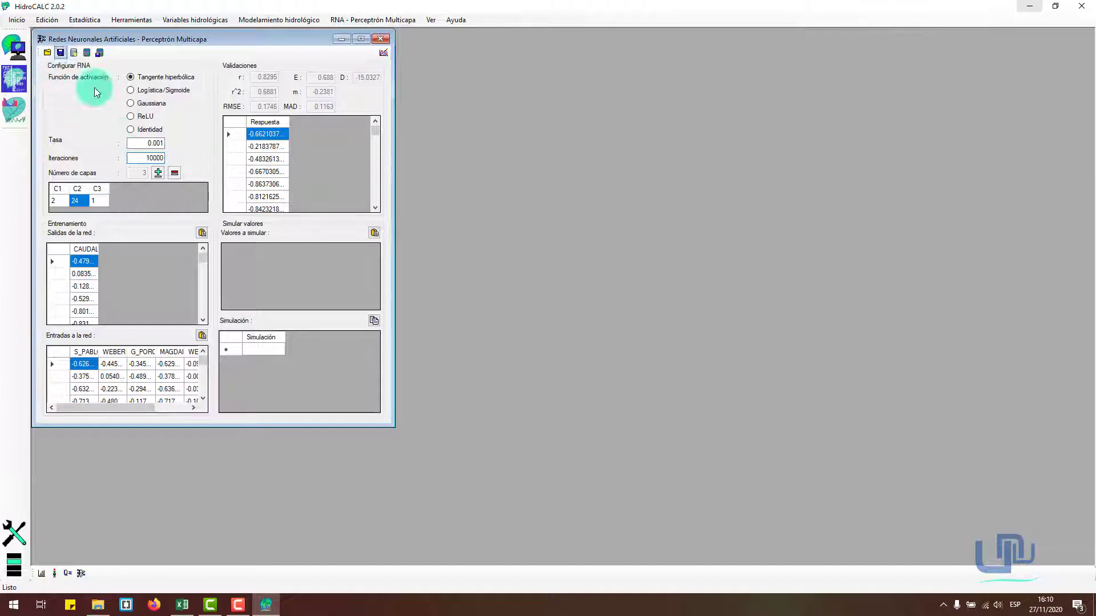
left_click(238, 604)
left_click(1050, 556)
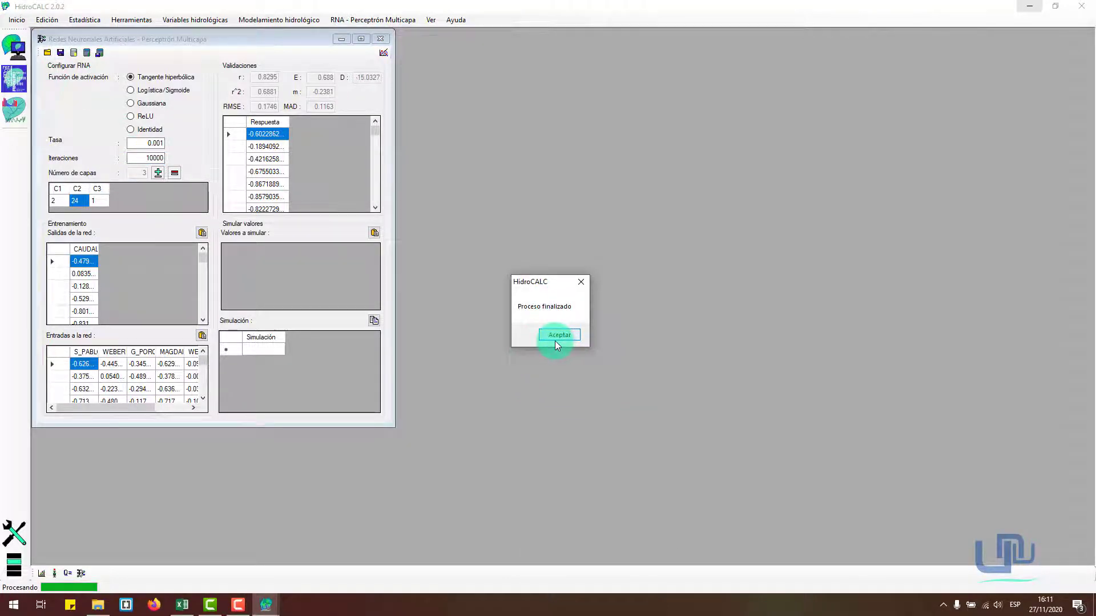
left_click(557, 335)
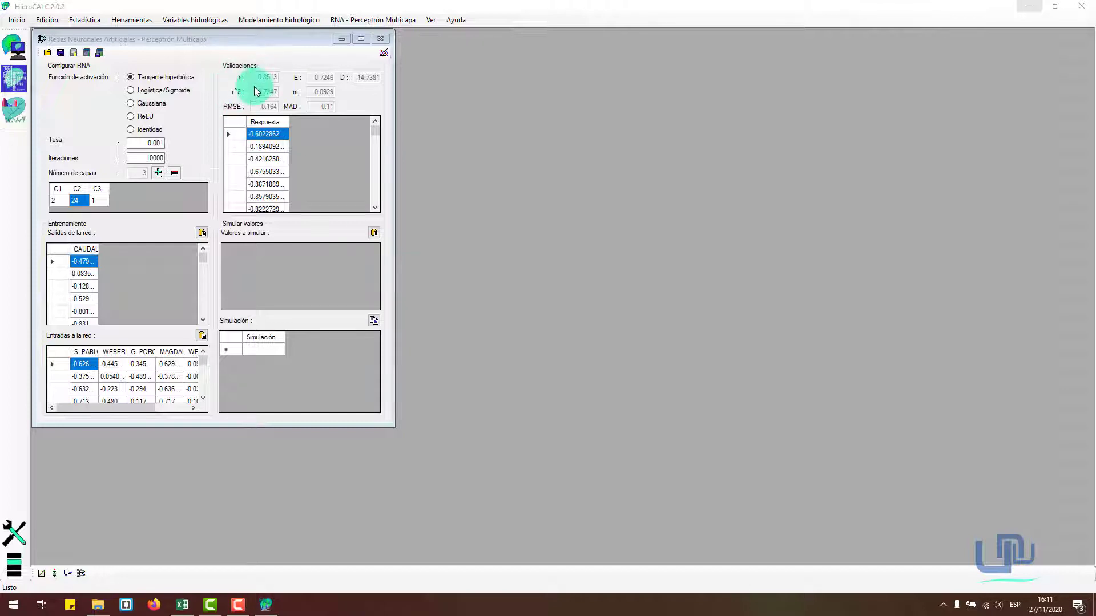
left_click(383, 53)
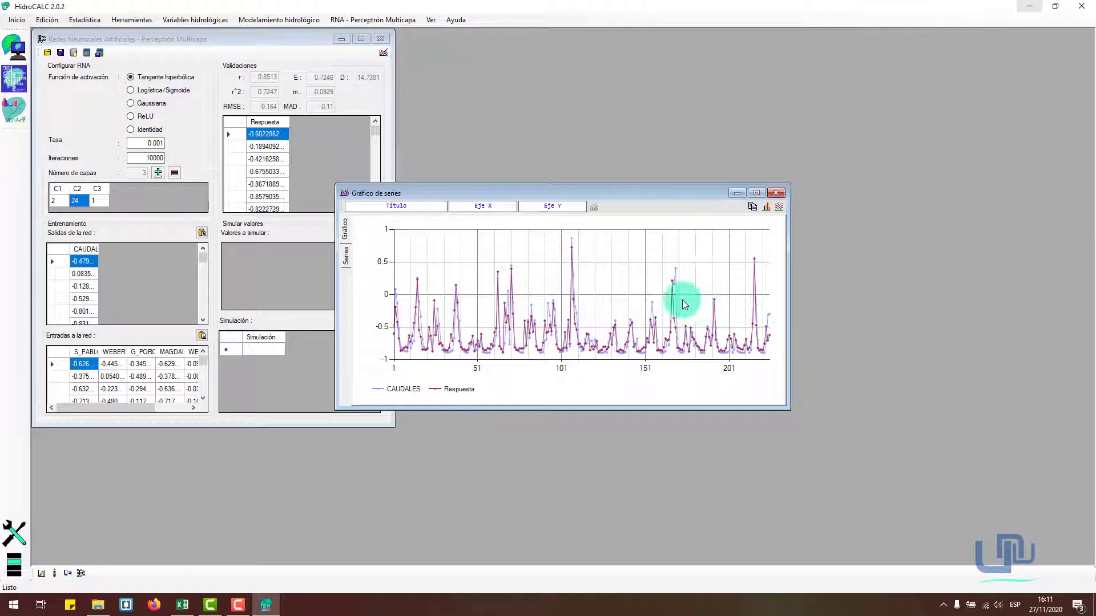
left_click(772, 193)
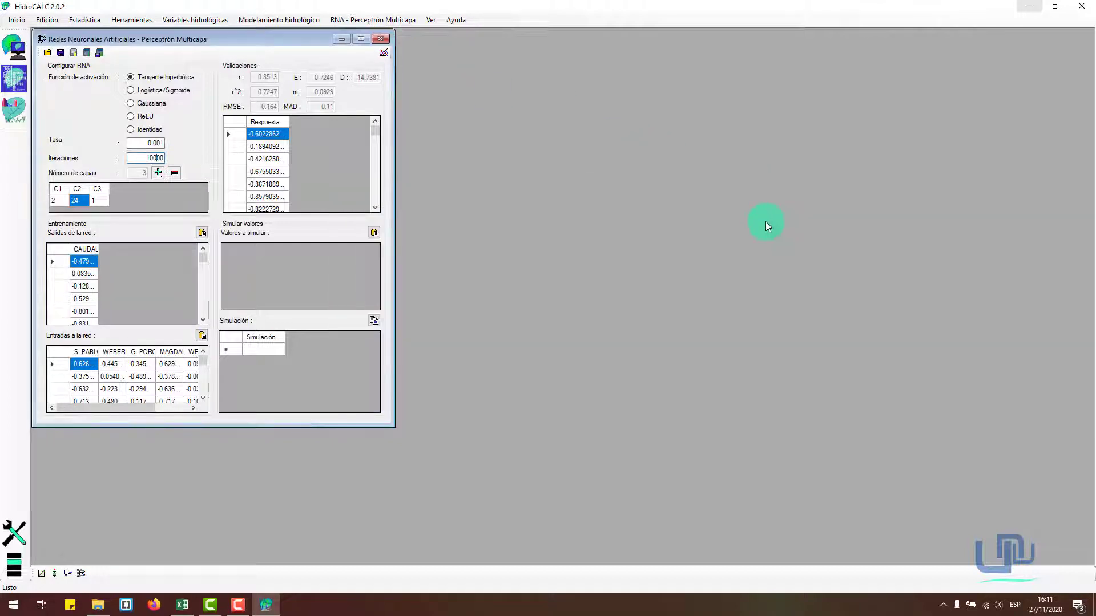
Copy the six station columns B1:G637 from the DATOS ESCALADOS sheet in Excel and paste them into HidroCALC as Valores a simular.
left_click(368, 276)
left_click(182, 605)
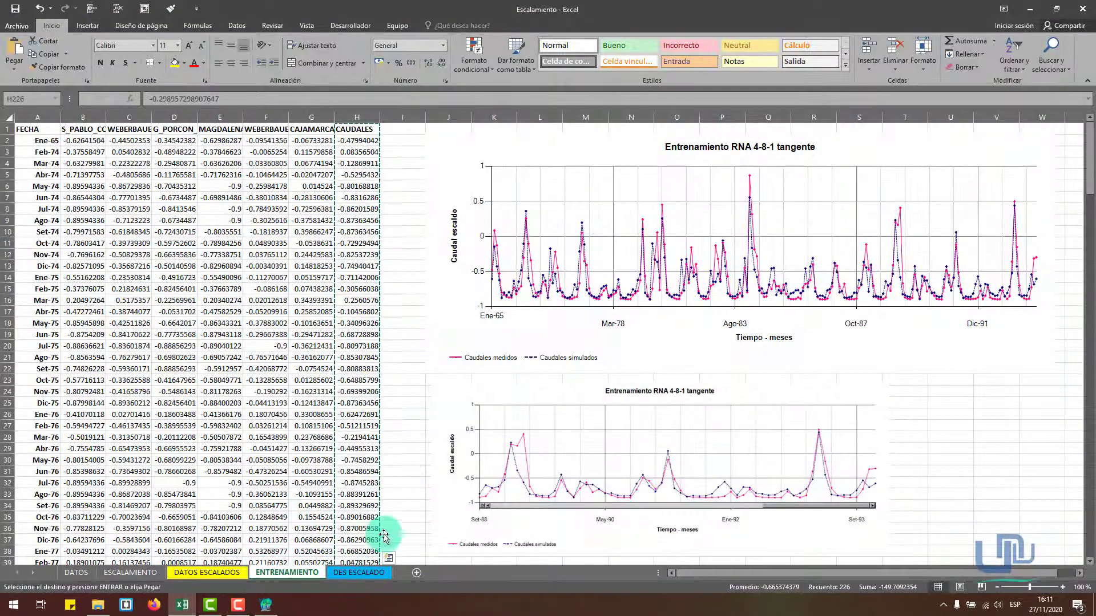
left_click(225, 571)
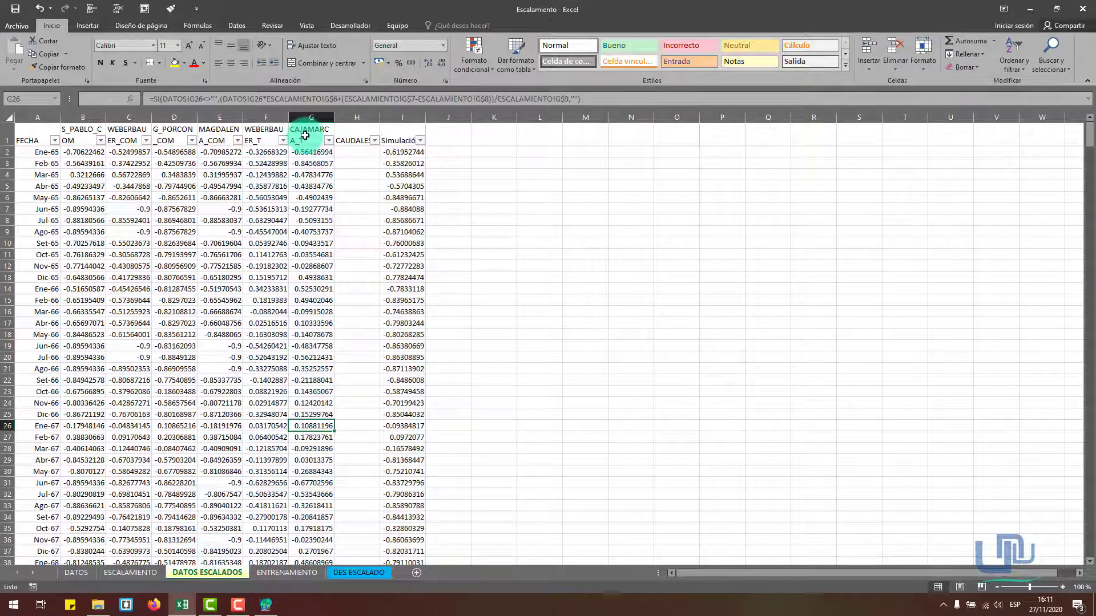
left_click_drag(308, 131, 96, 148)
key("ctrl+shift+Down")
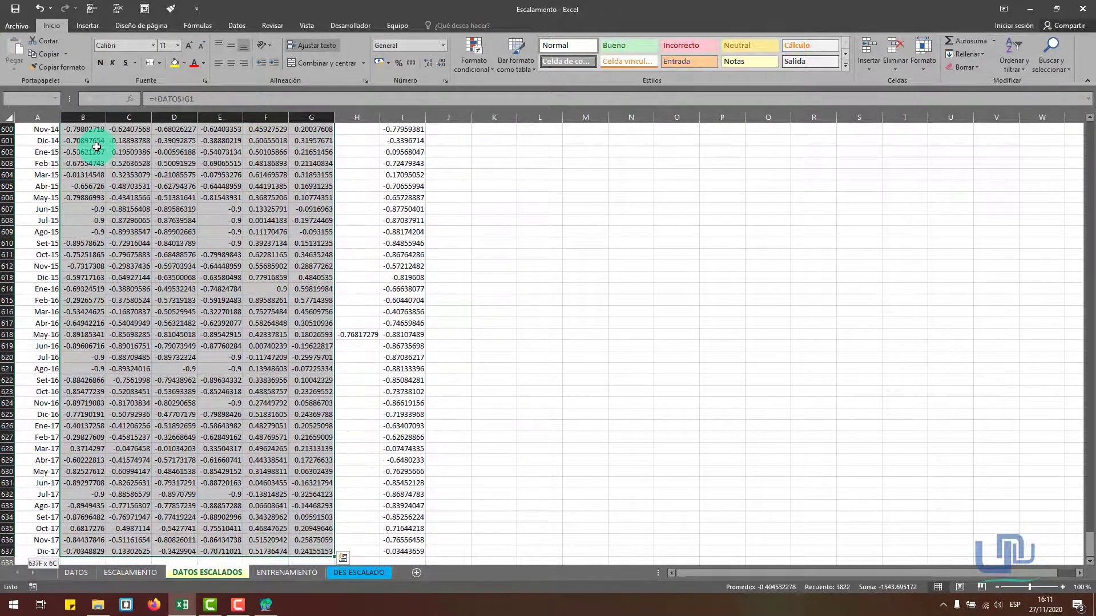
left_click(47, 54)
scroll(161, 533, "up", 15)
scroll(161, 534, "up", 1)
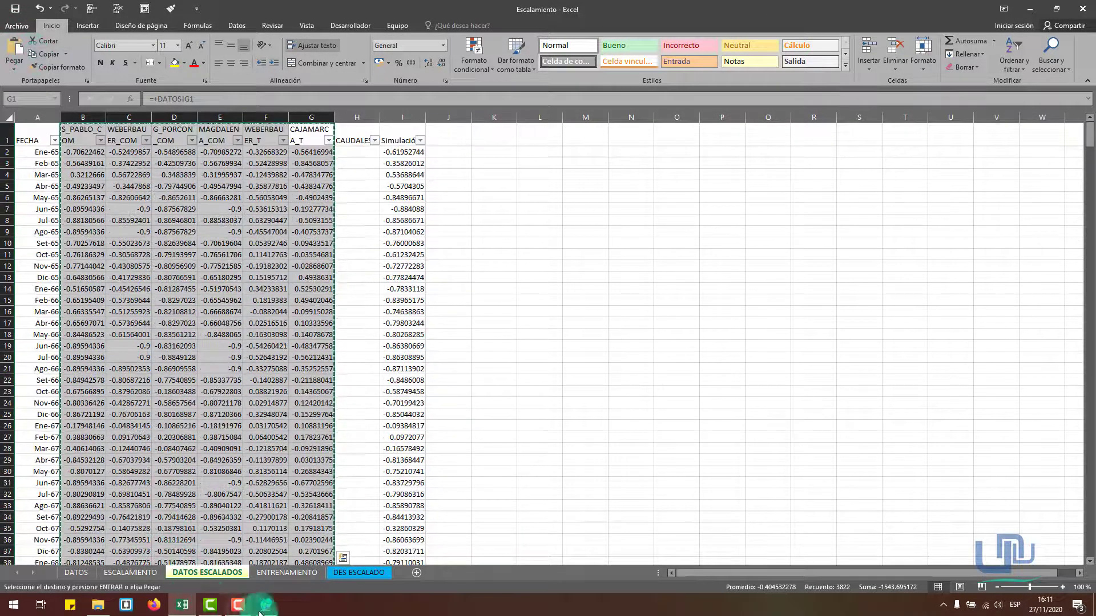
left_click(266, 605)
left_click(374, 232)
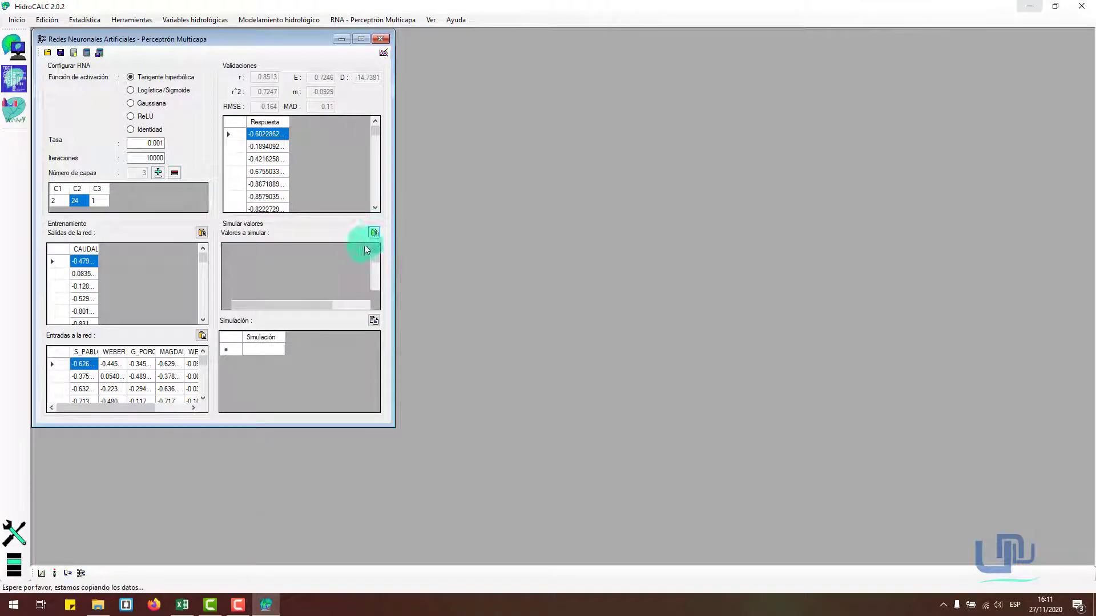
Run the simulation and paste the copied Simulación results into the DATOS ESCALADOS sheet in Excel, starting at cell I1.
left_click(100, 54)
left_click(373, 321)
left_click(182, 605)
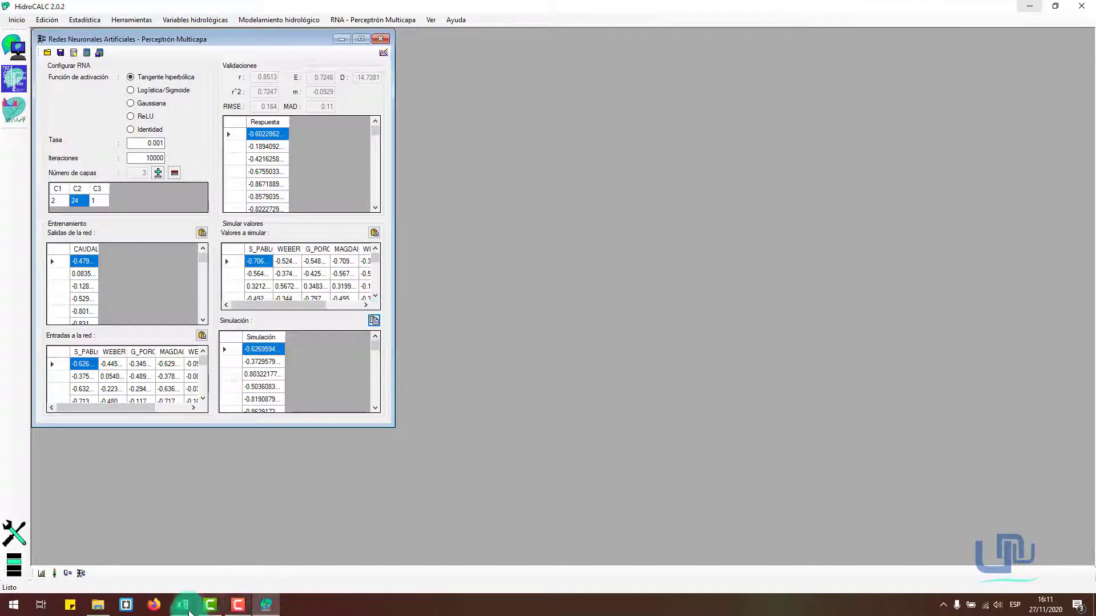
left_click(403, 140)
left_click(8, 46)
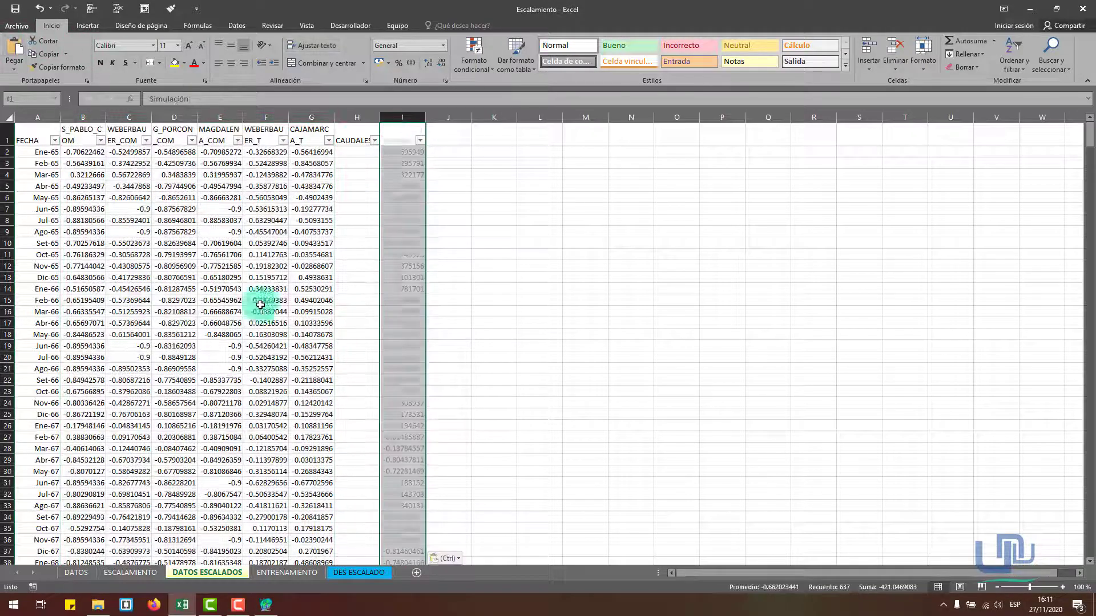
Examine the correlation formulas in P15 and P16 of the DES ESCALADO sheet and compare them with the HidroCALC validation statistics.
left_click(359, 572)
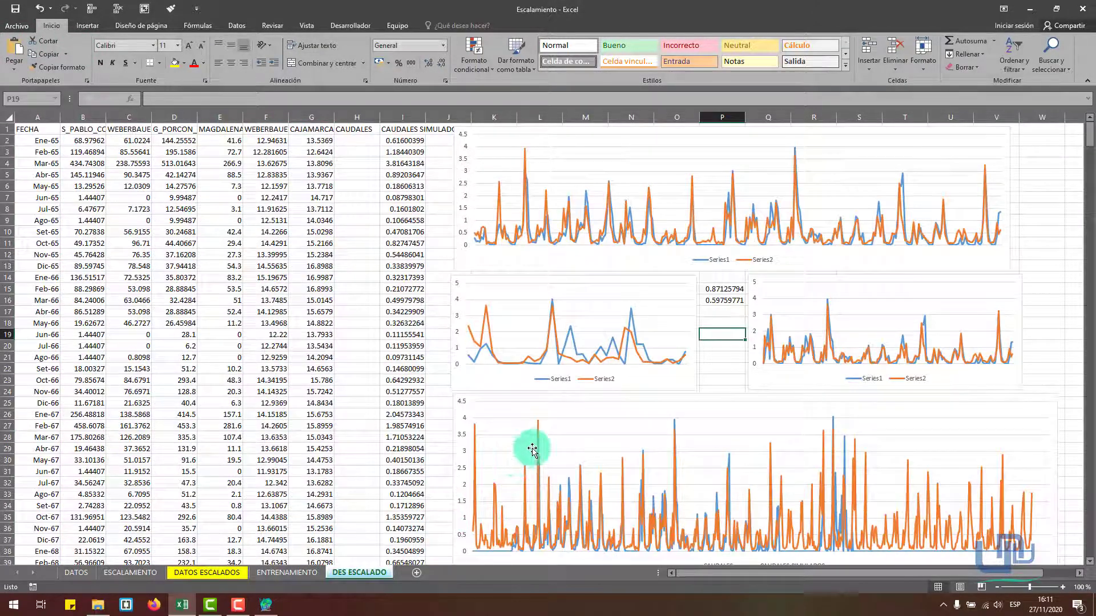
left_click(718, 289)
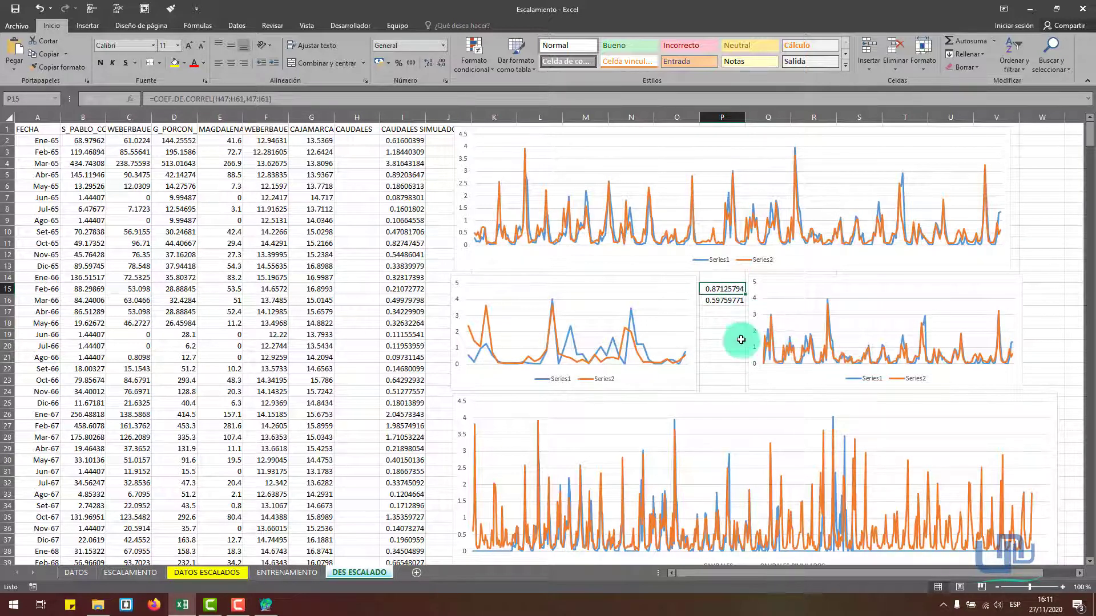
left_click(724, 300)
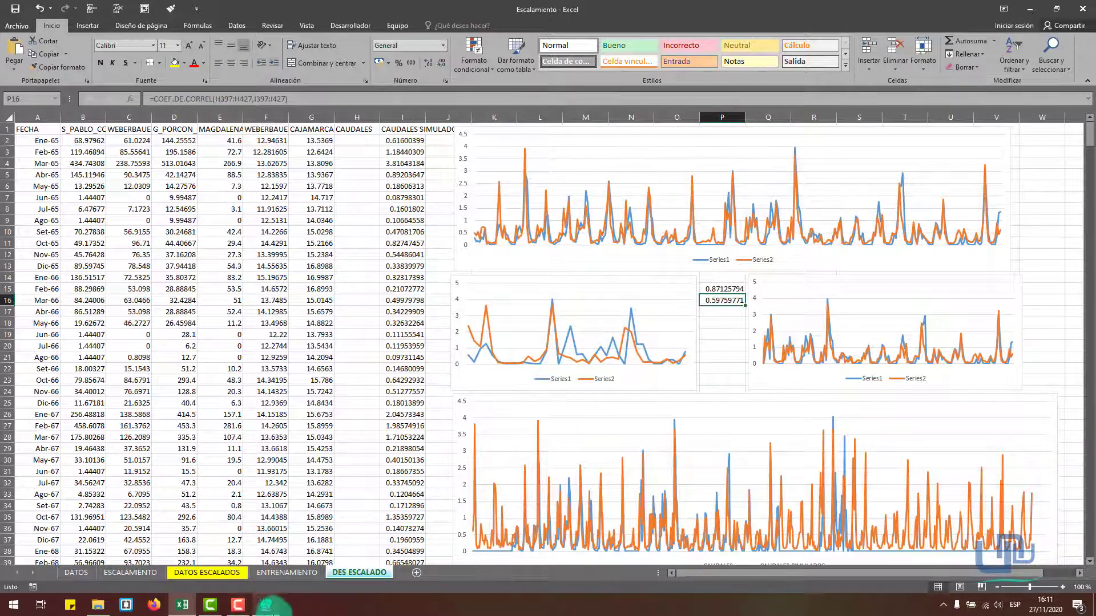
left_click(267, 613)
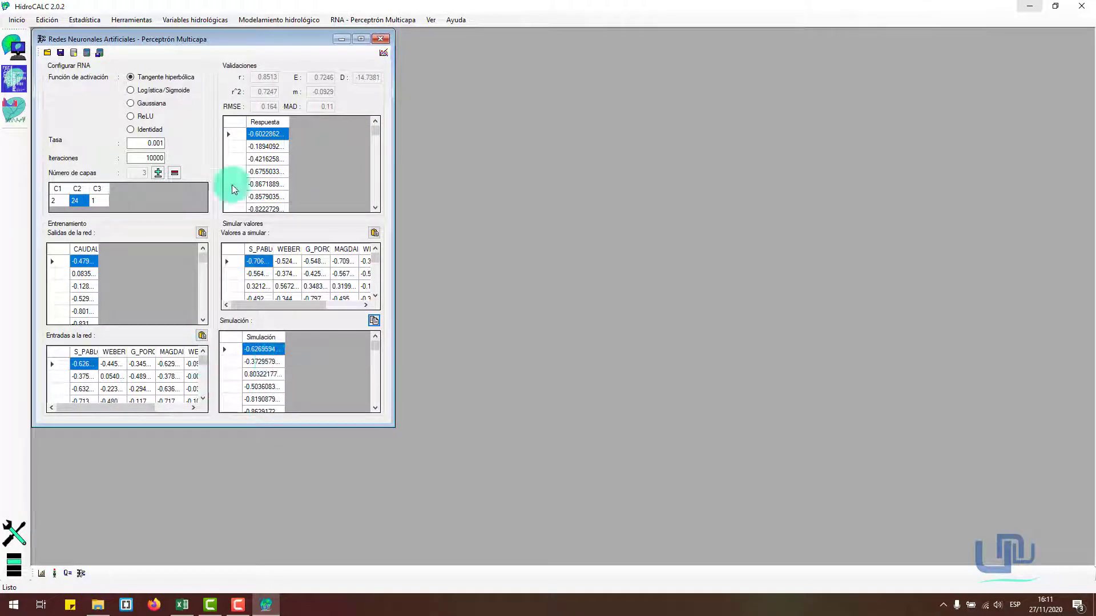
left_click(265, 607)
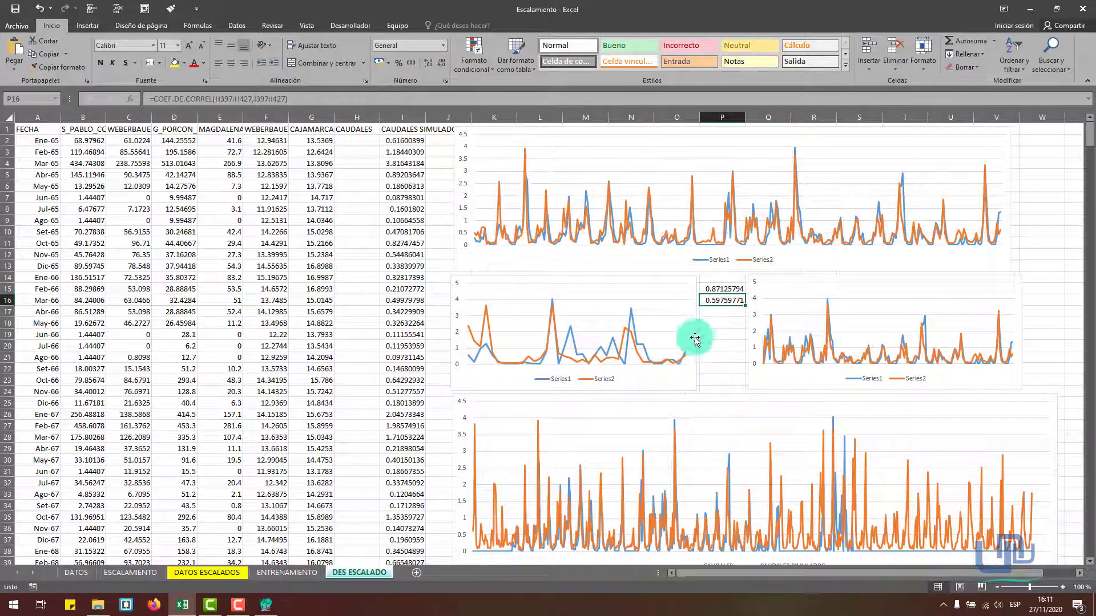
Inspect both series of the chart covering rows 397 to 433 and the correlation in P15, and switch back to HidroCALC.
left_click(666, 376)
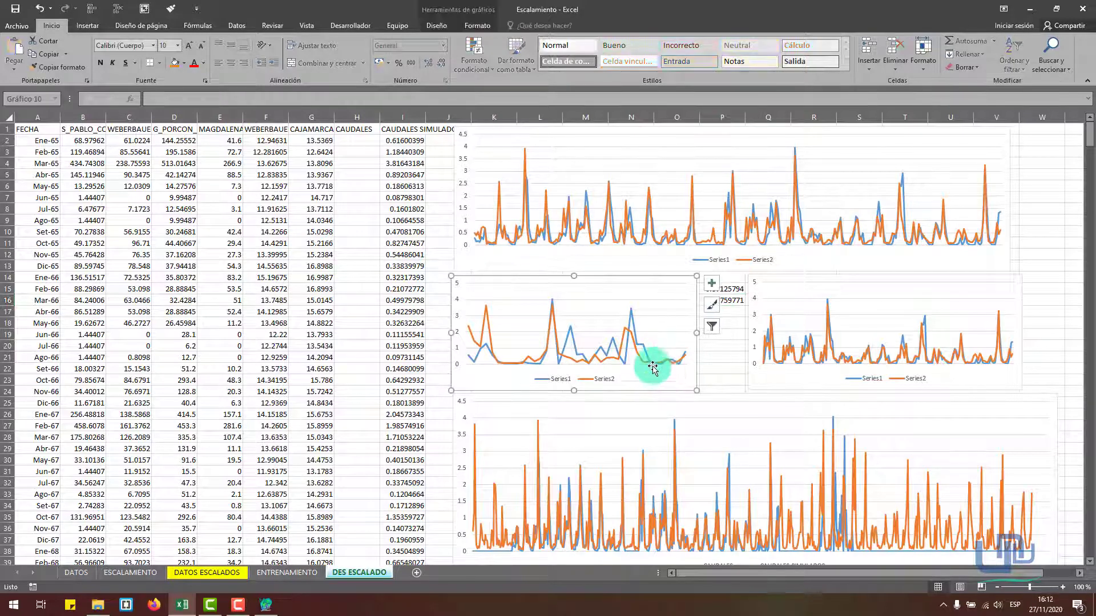
left_click(568, 342)
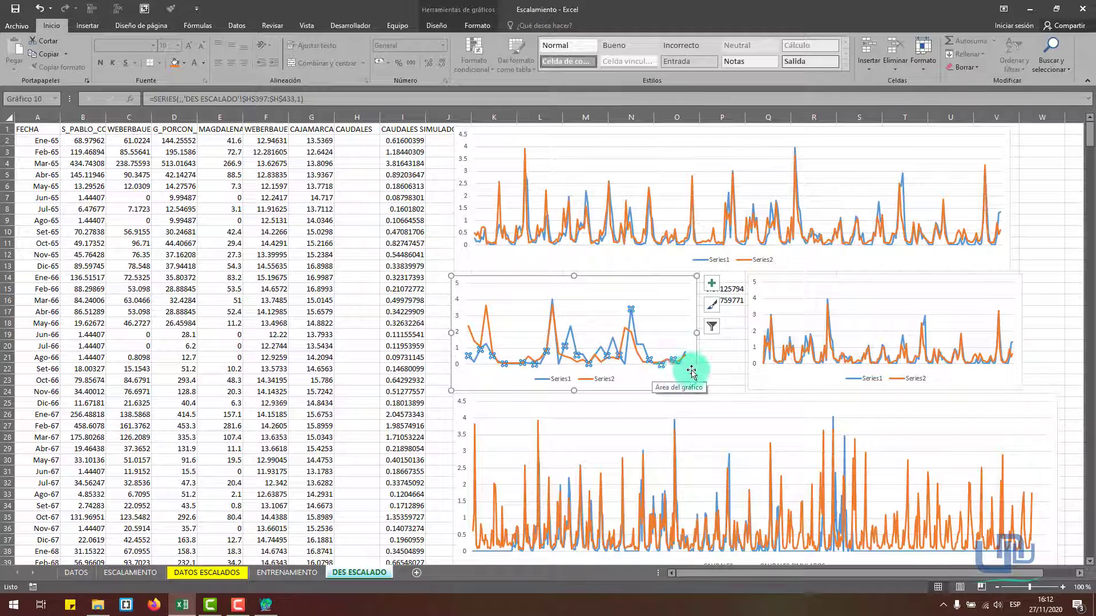
left_click(634, 355)
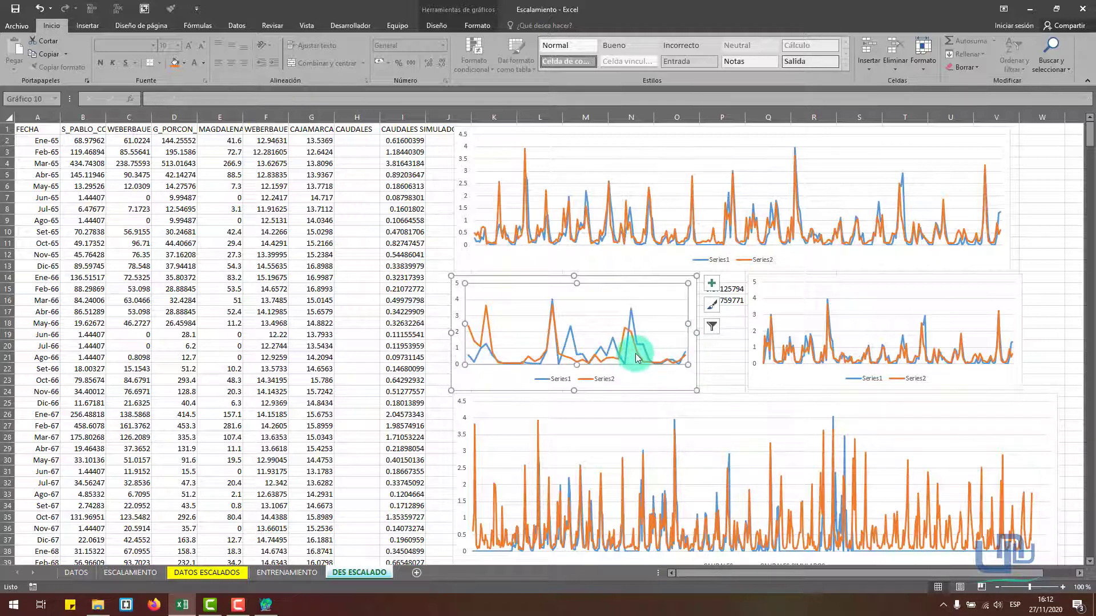
left_click(635, 354)
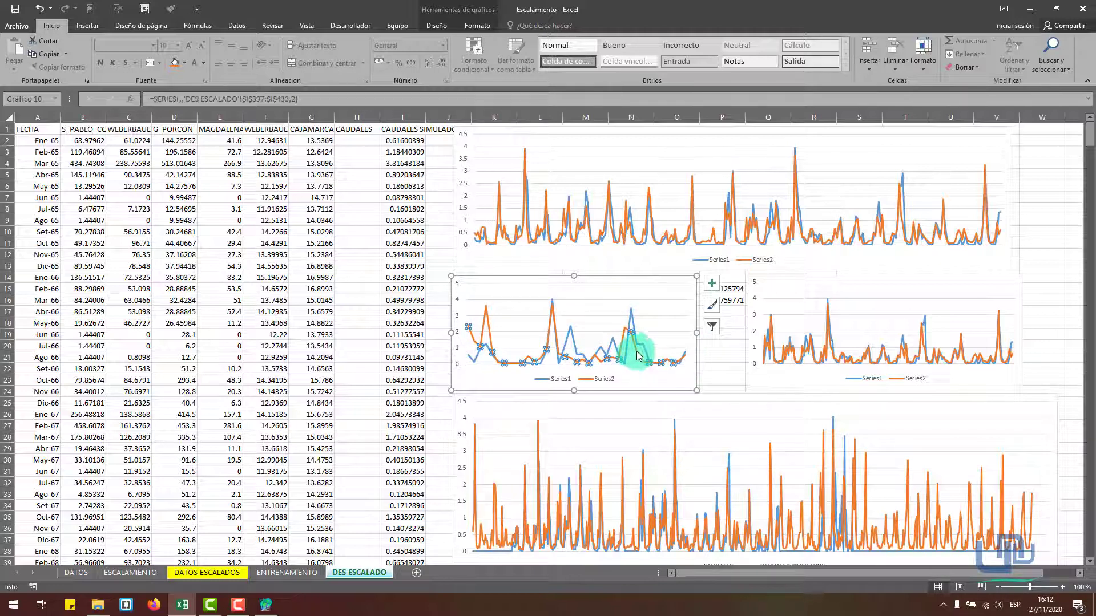
left_click(631, 317)
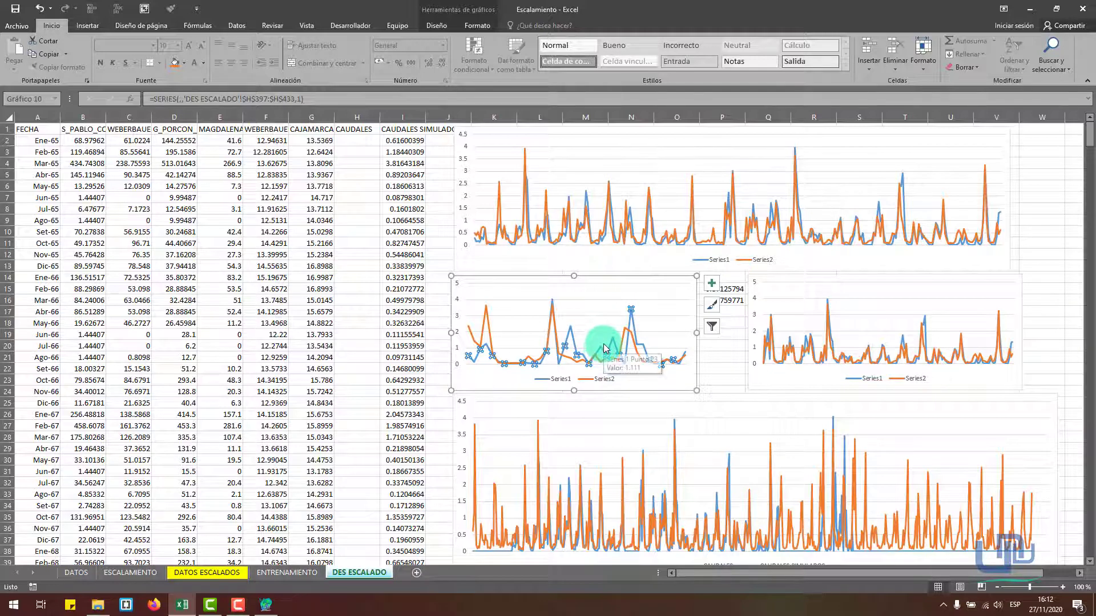
left_click(723, 377)
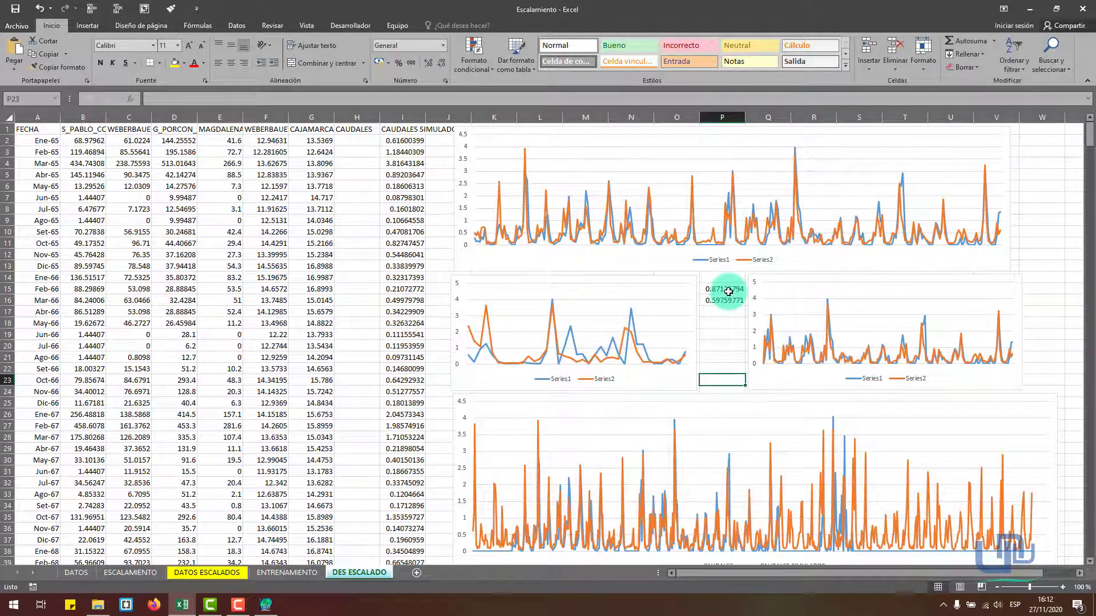
left_click(723, 290)
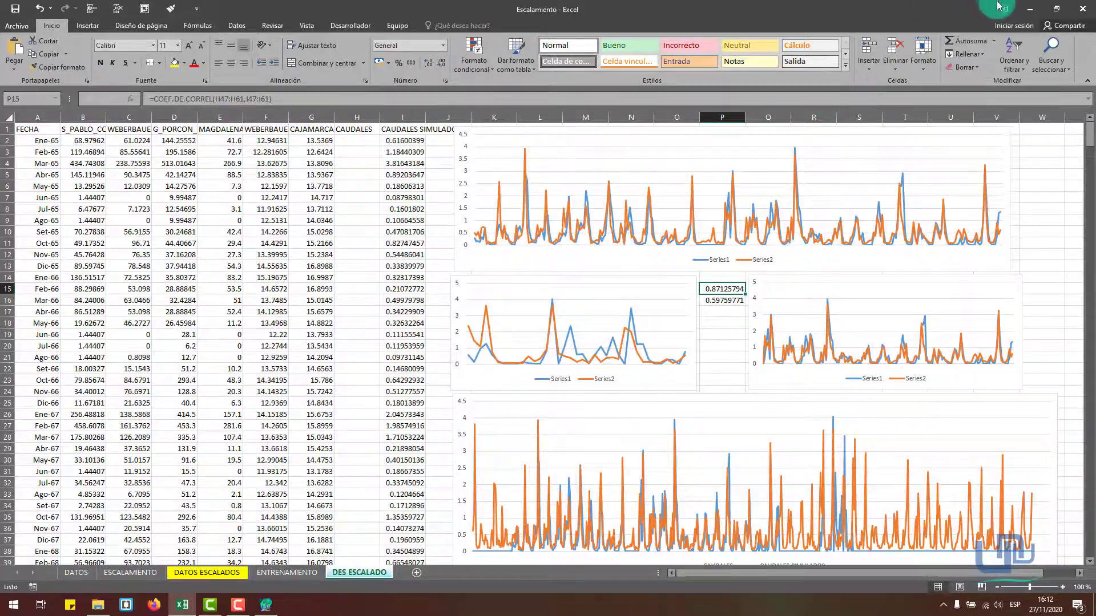
left_click(1029, 9)
left_click(265, 602)
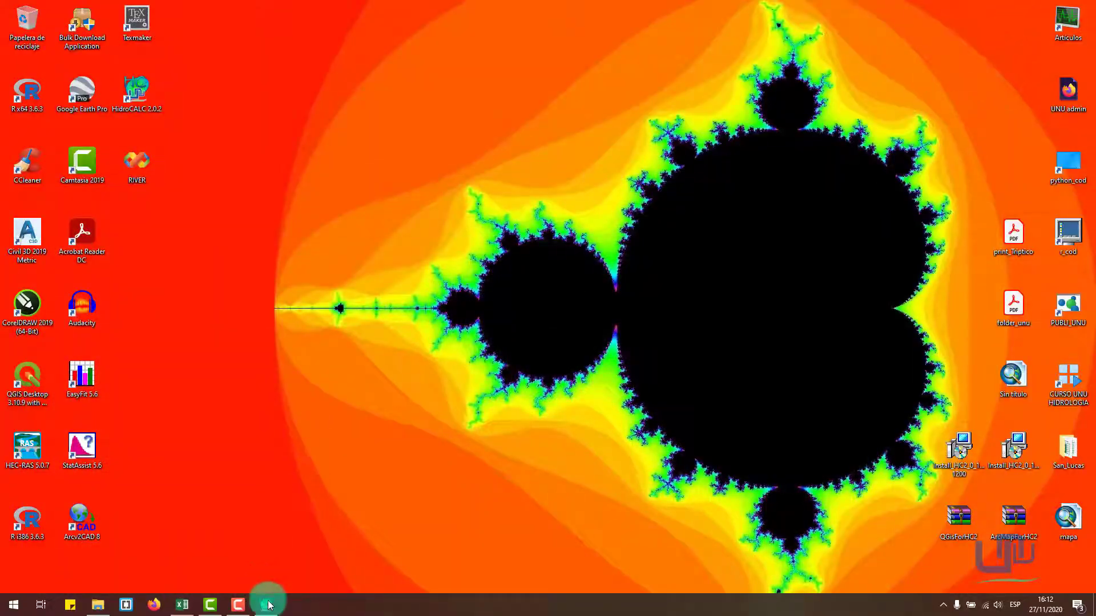